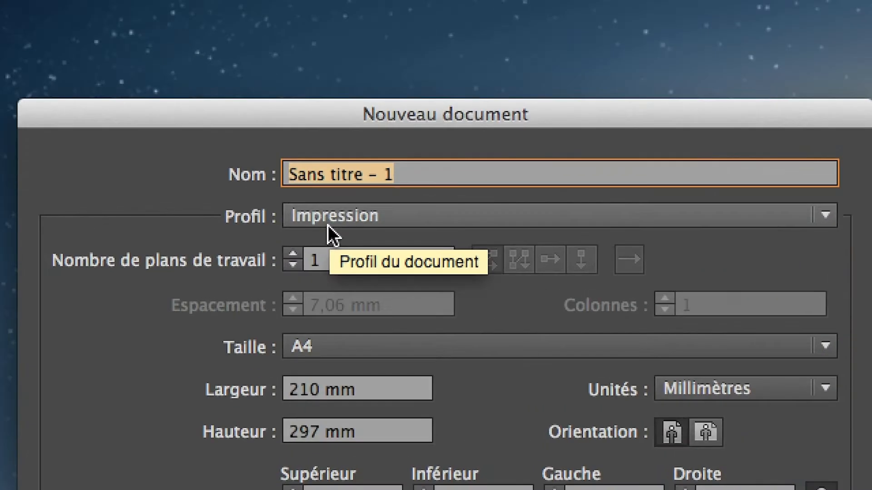
Keep the Impression profile for the new document and expand the Avancées settings.
left_click(375, 219)
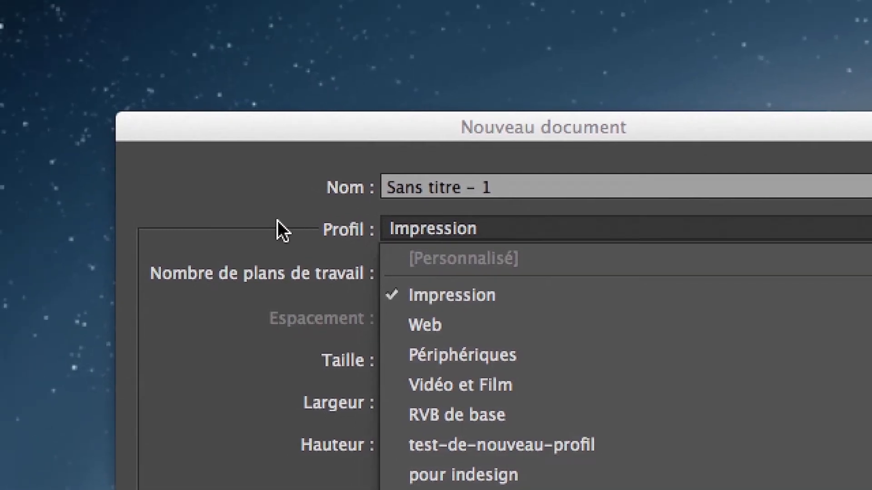
left_click(277, 220)
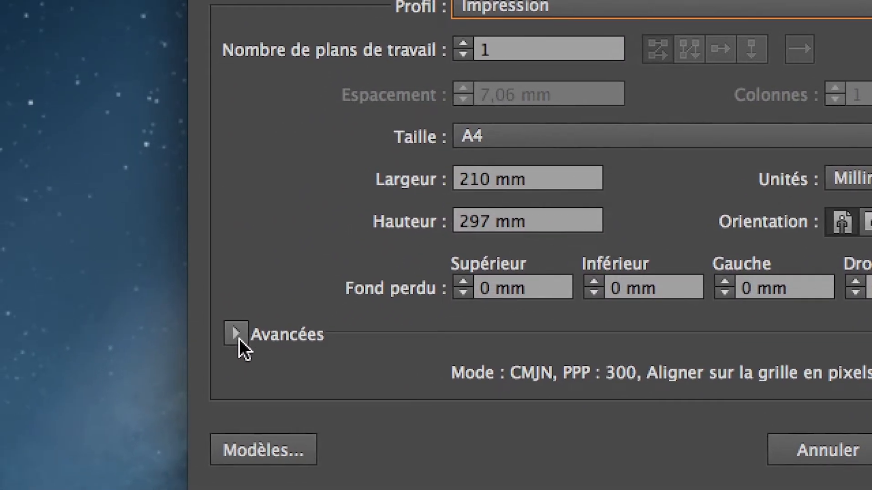
left_click(238, 339)
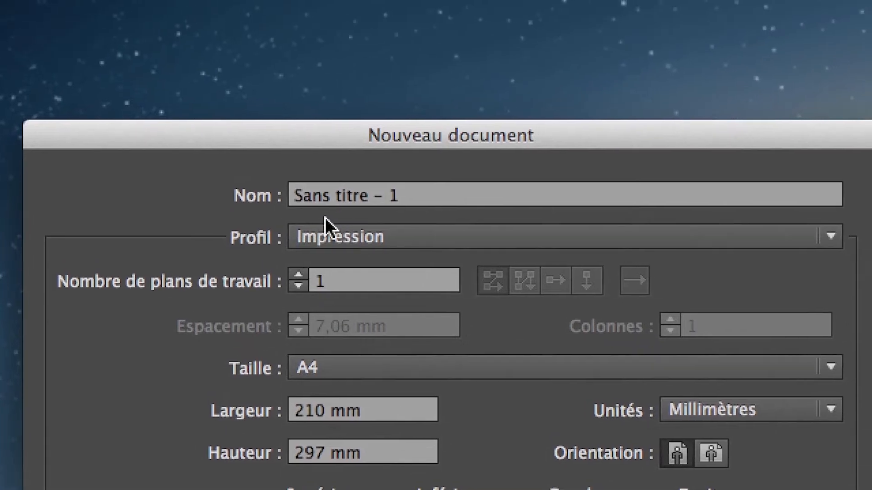
Switch the new document's profile to Web and look through the other available profiles.
left_click(331, 227)
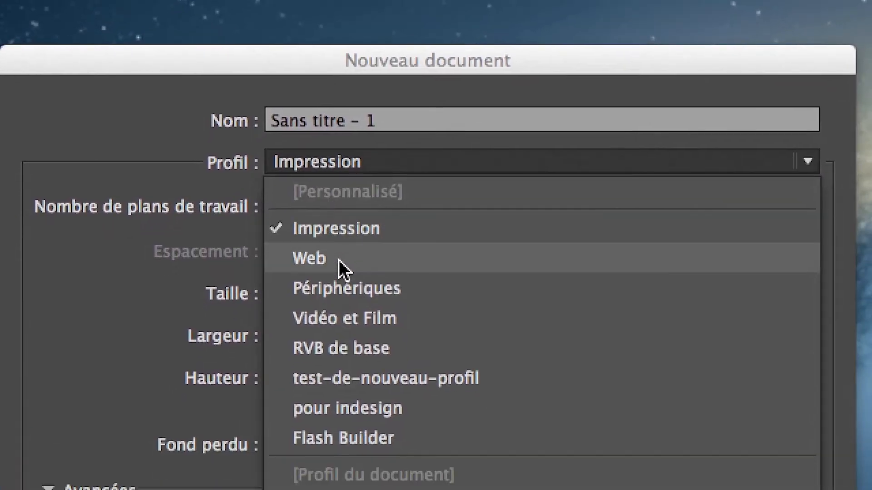
left_click(338, 326)
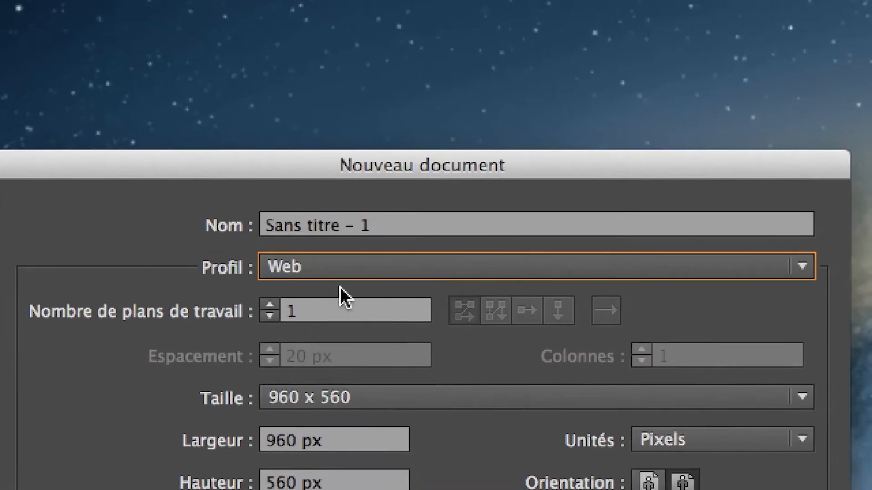
left_click(343, 274)
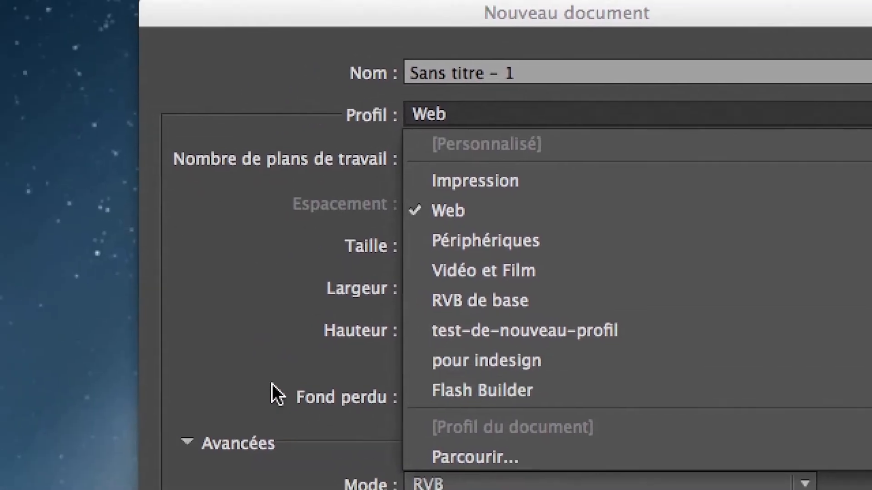
left_click(260, 375)
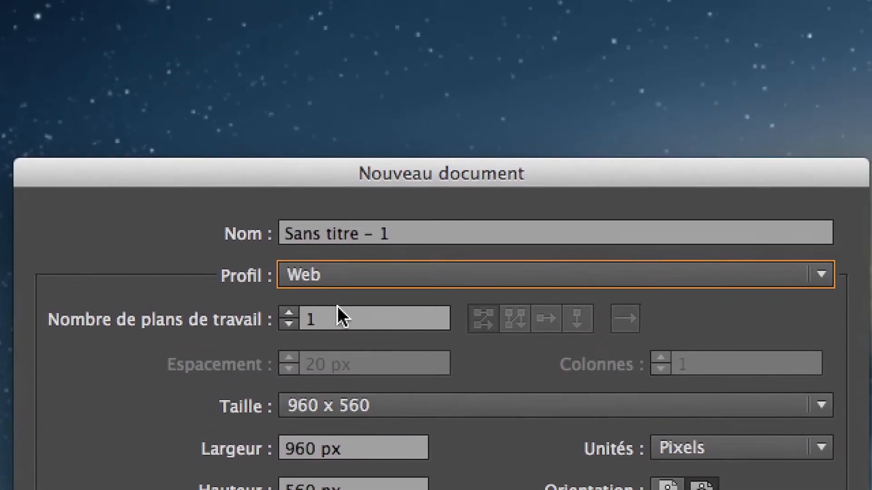
left_click(343, 263)
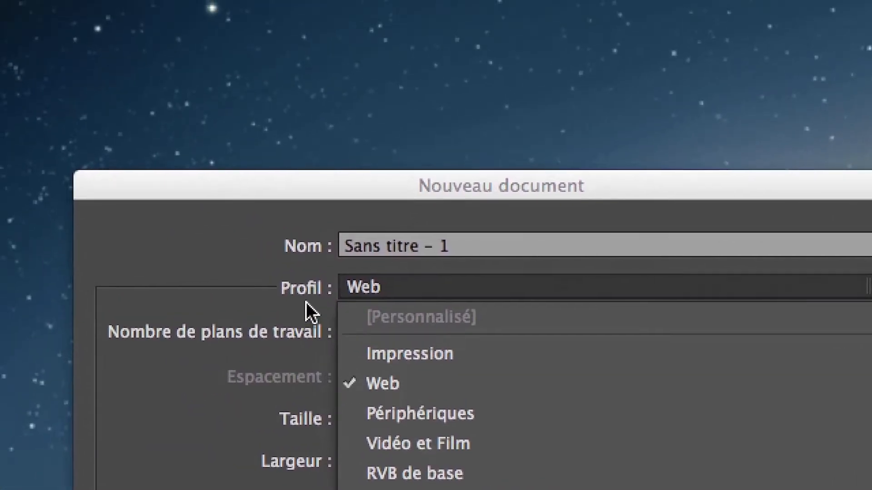
left_click(306, 303)
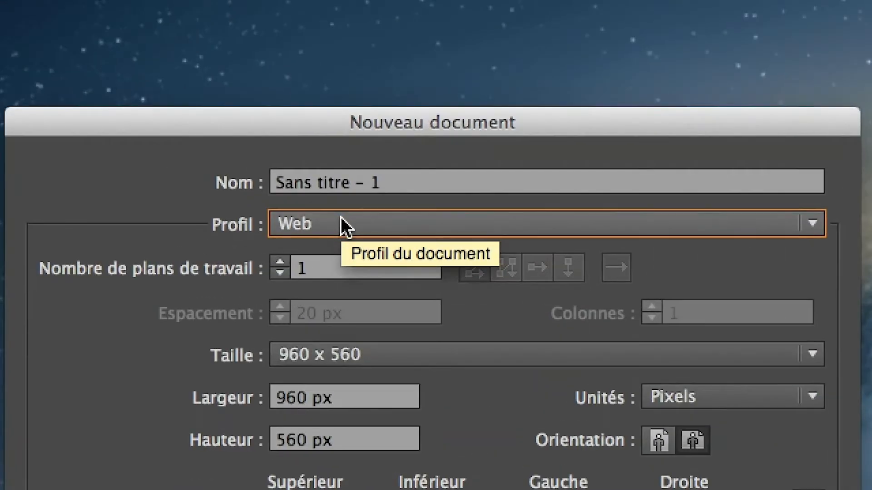
Create the new A4 document with the Impression profile.
left_click(341, 222)
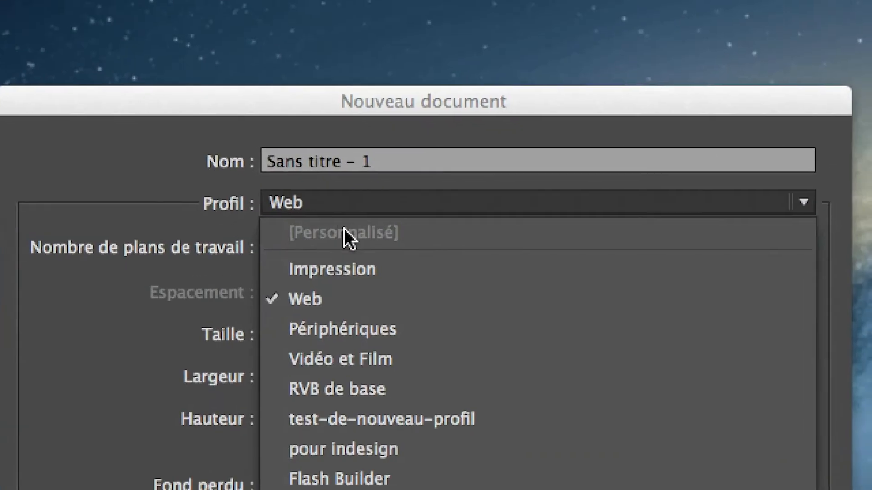
left_click(359, 269)
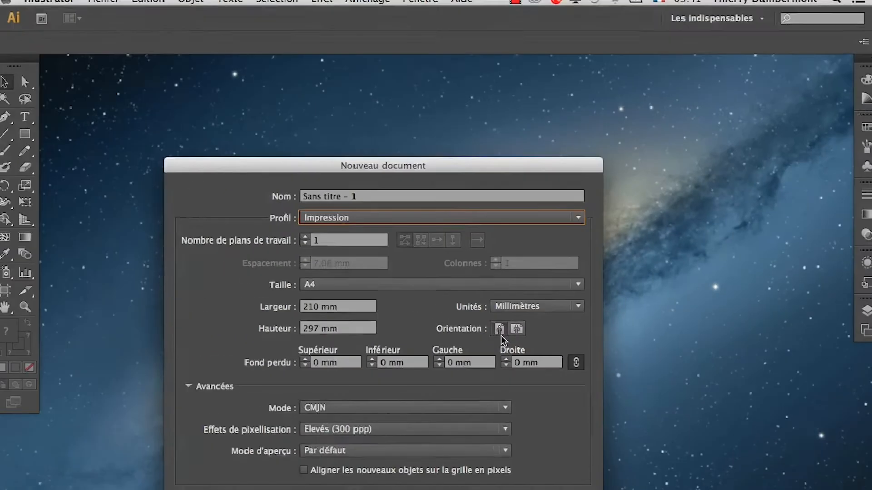
key("Return")
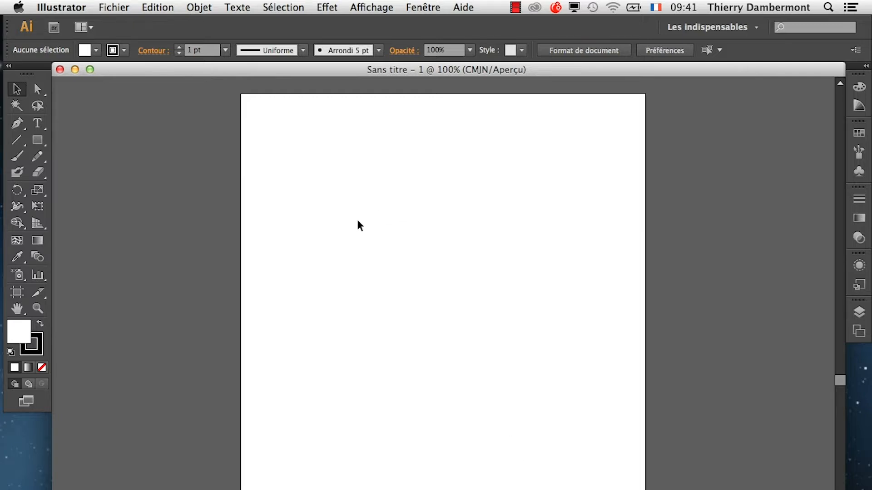
Undock the tools panel, collapse it to a single column and place it beside the artboard's upper-left corner.
left_click_drag(42, 71, 154, 119)
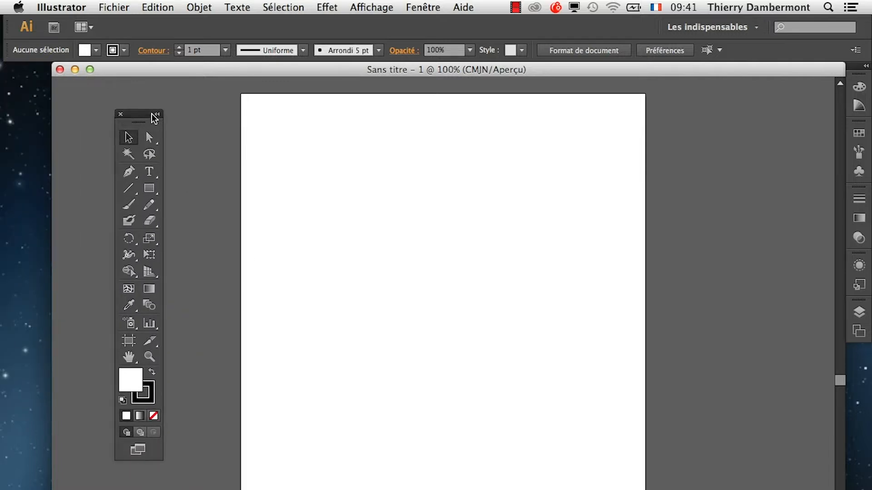
left_click(153, 115)
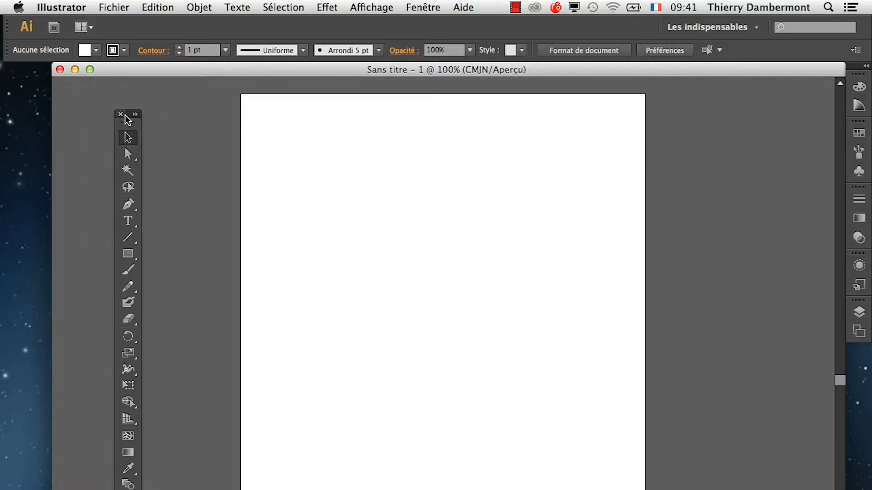
left_click_drag(128, 117, 110, 86)
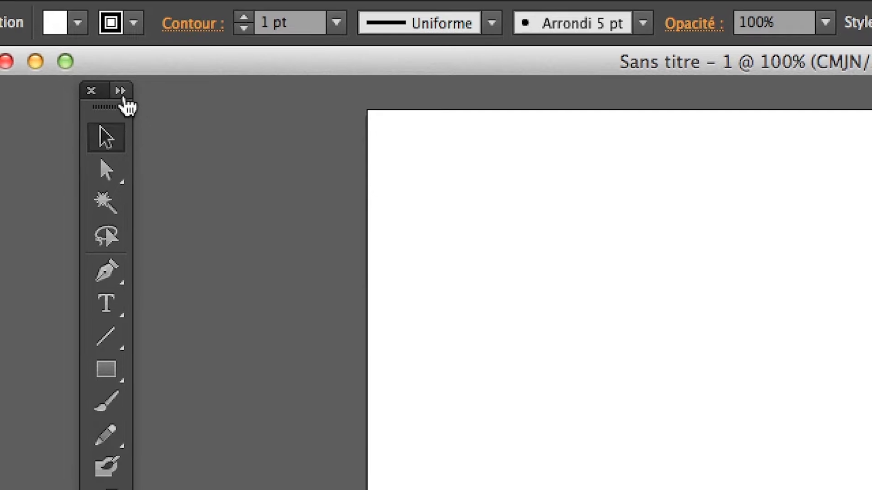
Toggle the floating tools panel between one and two columns, leaving it in two columns.
left_click(122, 94)
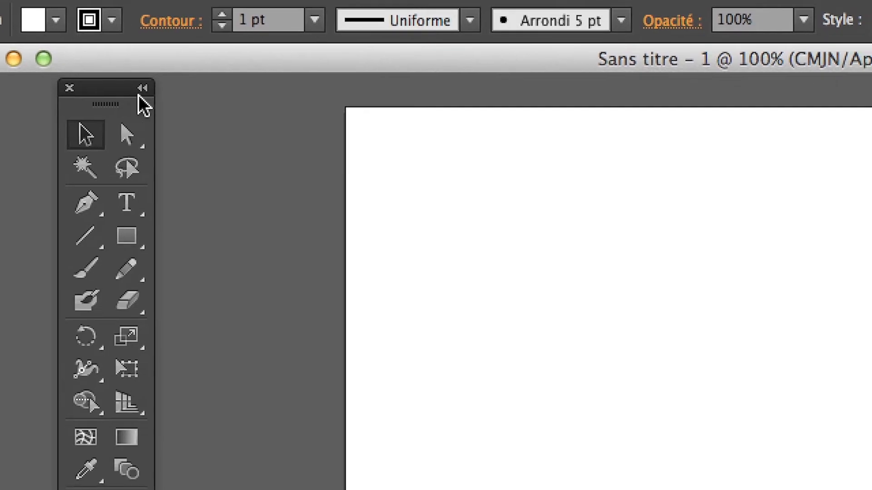
left_click(141, 91)
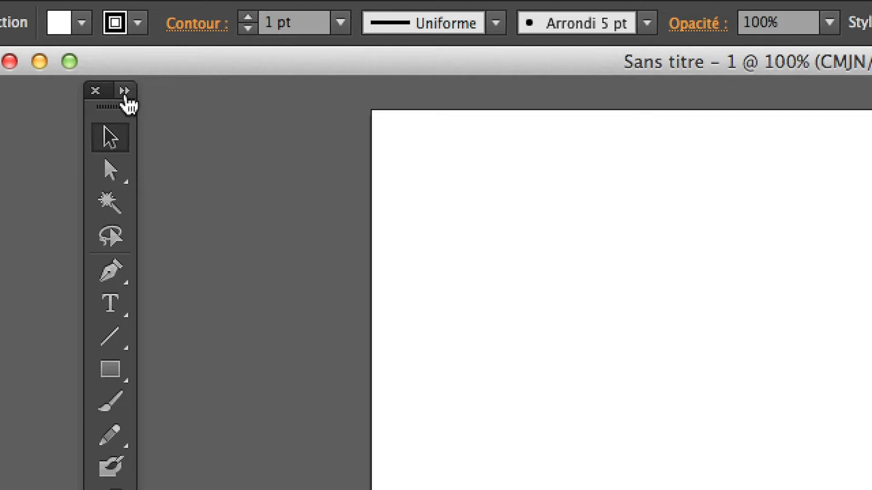
left_click(125, 95)
left_click(142, 92)
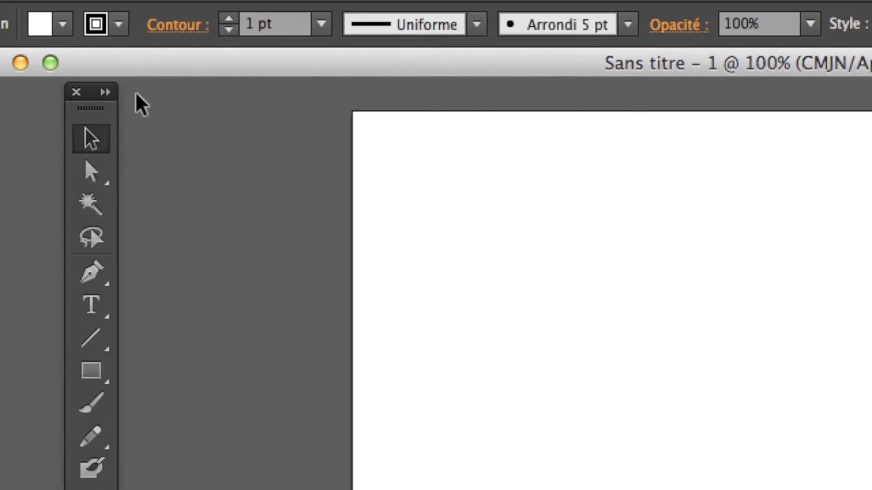
left_click(125, 93)
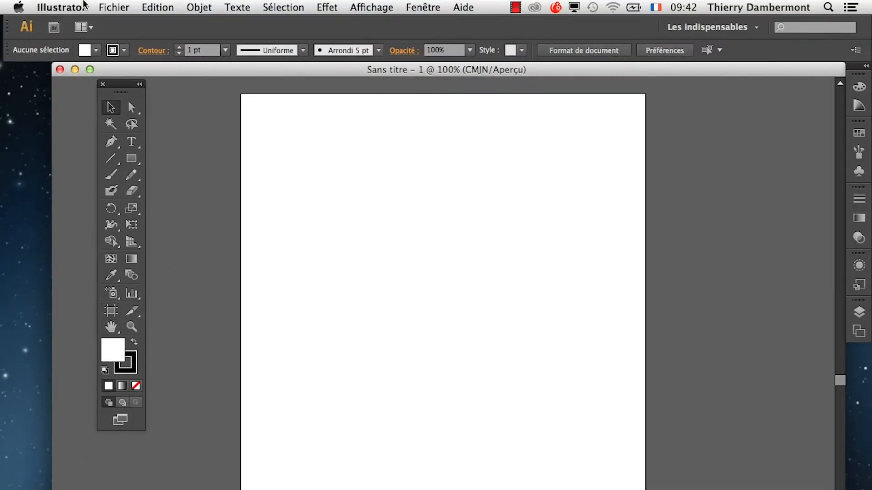
left_click(114, 7)
left_click(125, 24)
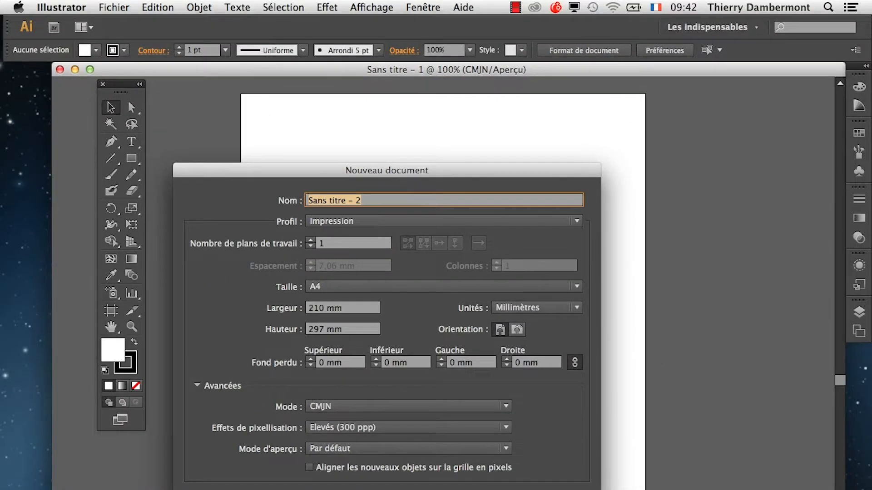
key("Escape")
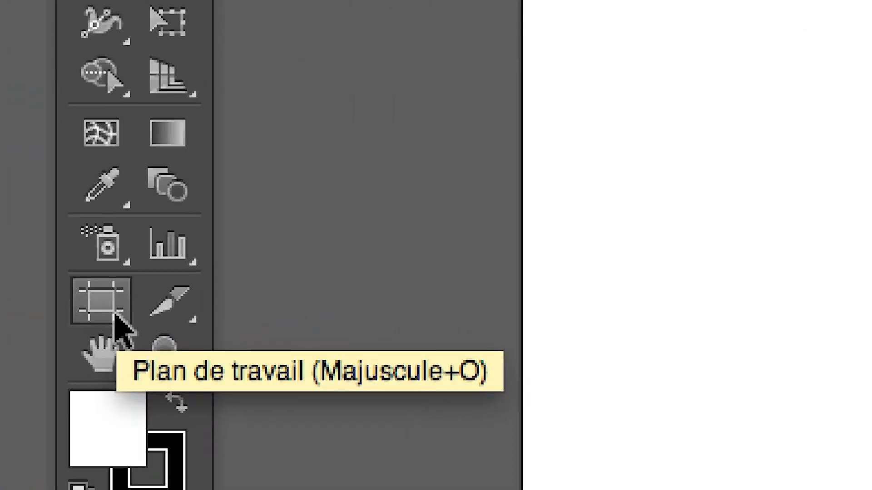
Change the artboard to landscape orientation with the Artboard tool and return to the Selection tool.
left_click(115, 314)
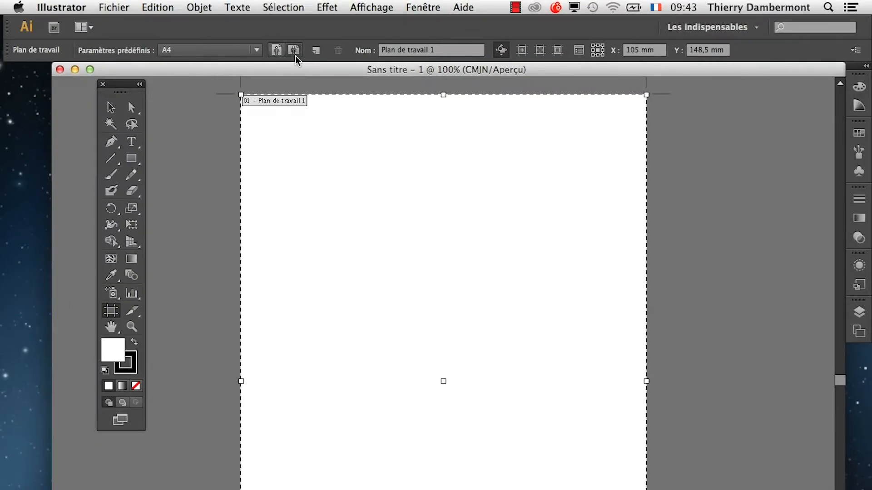
left_click(295, 50)
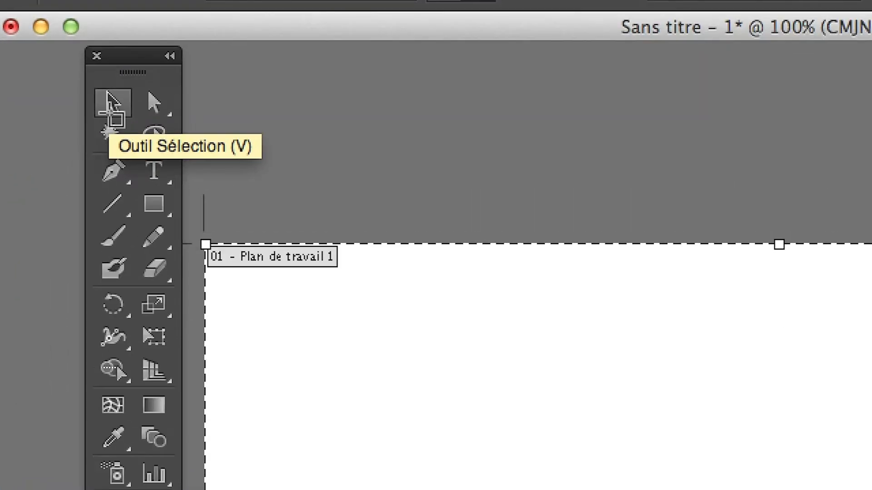
left_click(109, 109)
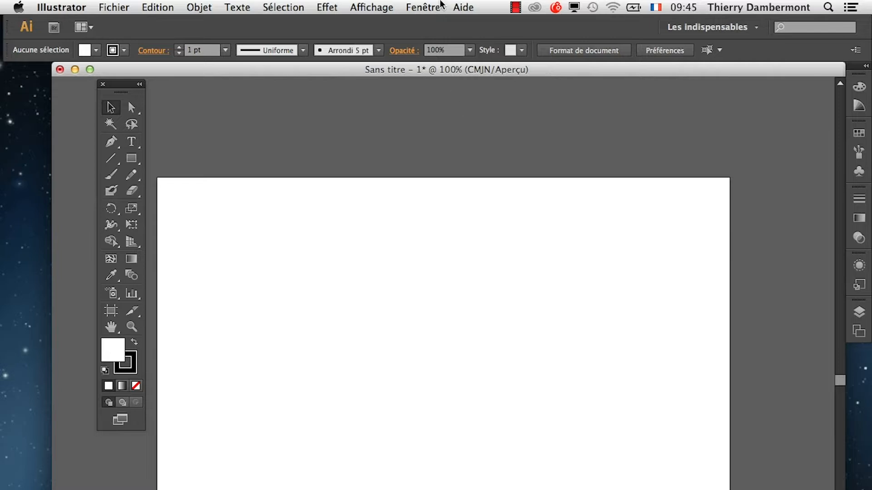
Hide the artboards in the document window and show them again.
left_click(390, 7)
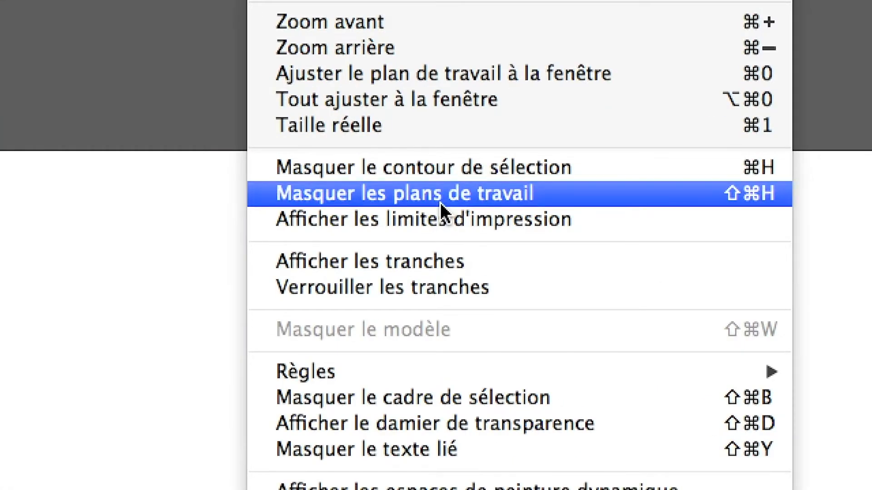
left_click(441, 203)
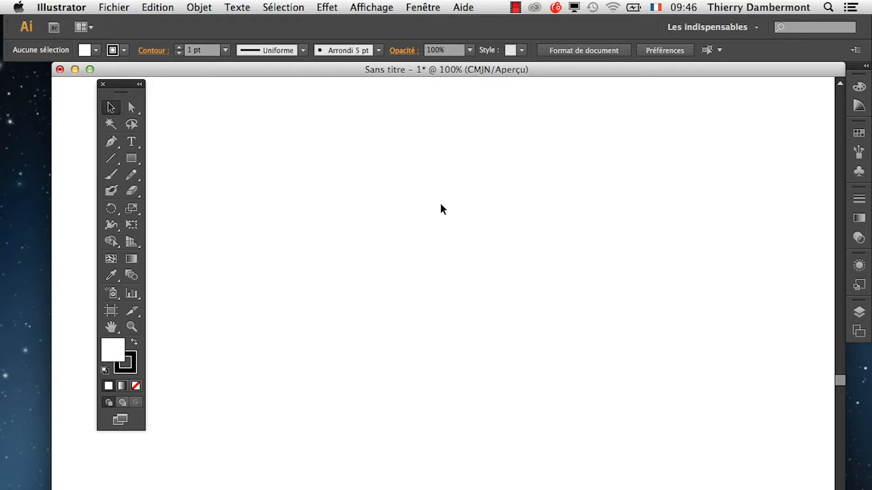
left_click(359, 6)
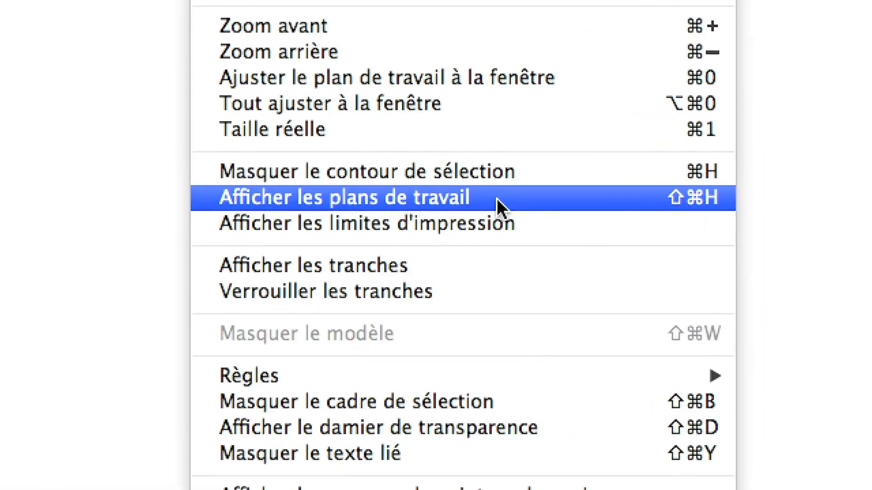
left_click(497, 199)
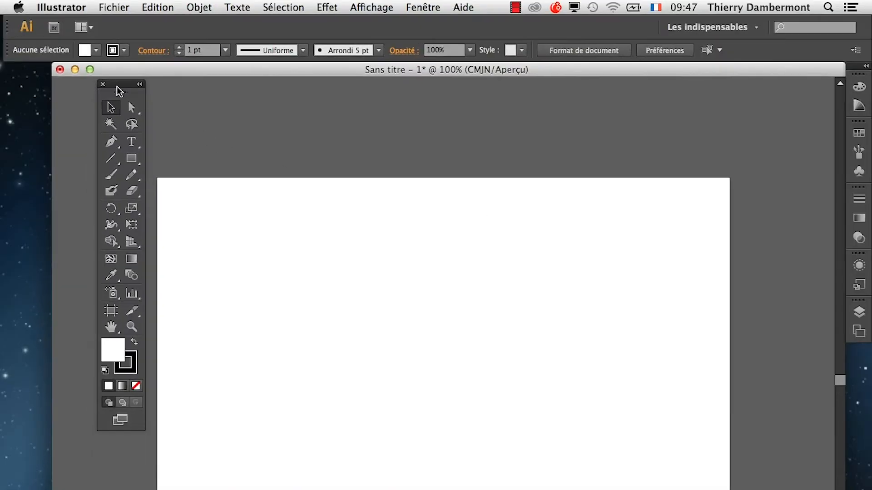
Move the tools panel clear of the artboard and magnify the artboard to 600% with the Zoom tool.
left_click_drag(119, 89, 60, 111)
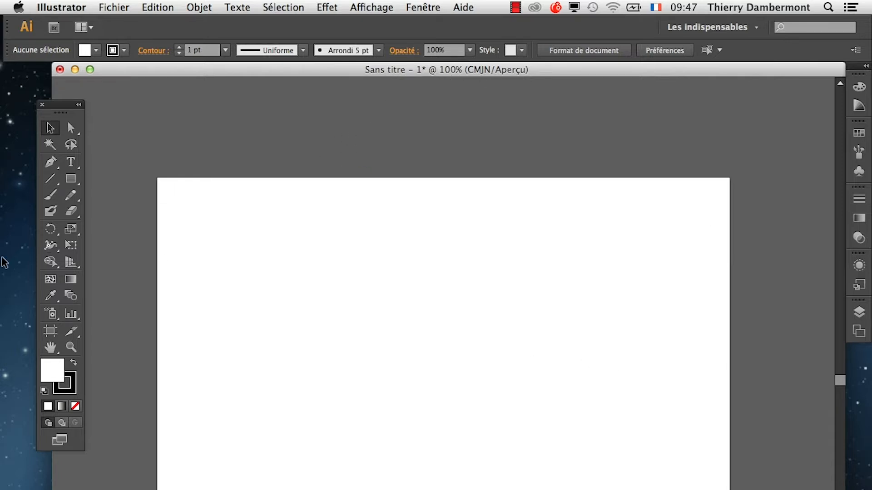
left_click(70, 347)
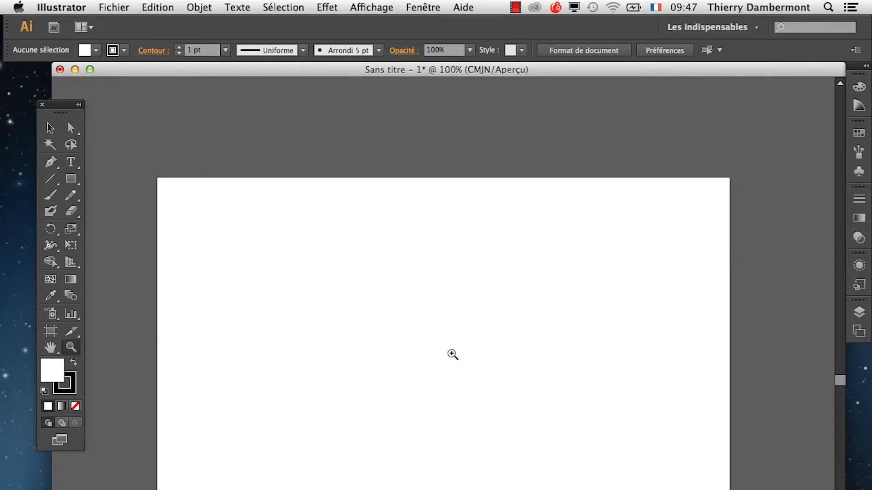
left_click(451, 354)
left_click(425, 354)
left_click(451, 374)
left_click(452, 378)
left_click(451, 378)
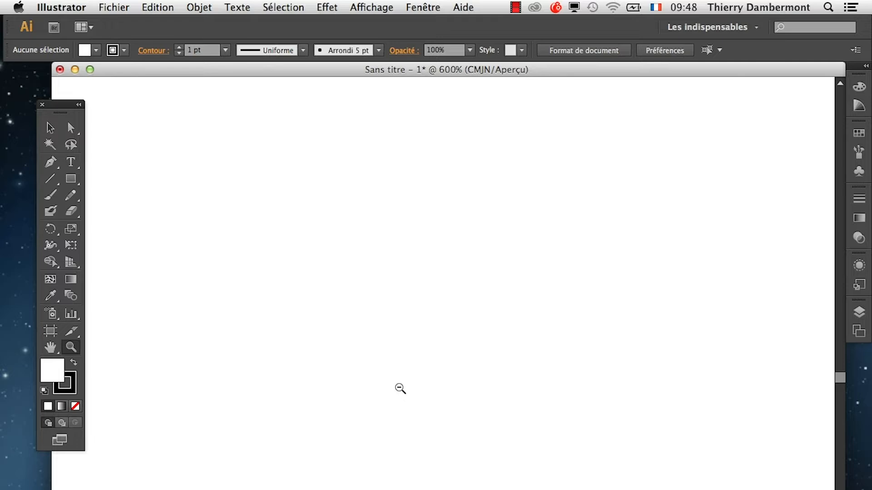
Zoom out with the Zoom tool until the artboard is shown at 33.33%.
left_click(399, 387, "alt")
left_click(399, 388, "alt")
left_click(399, 388, "alt")
left_click(399, 387, "alt")
left_click(399, 388, "alt")
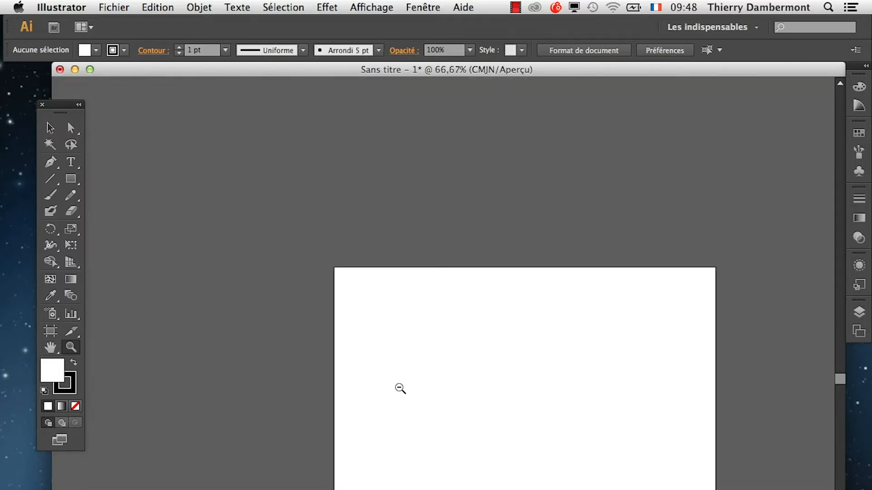
left_click(399, 388, "alt")
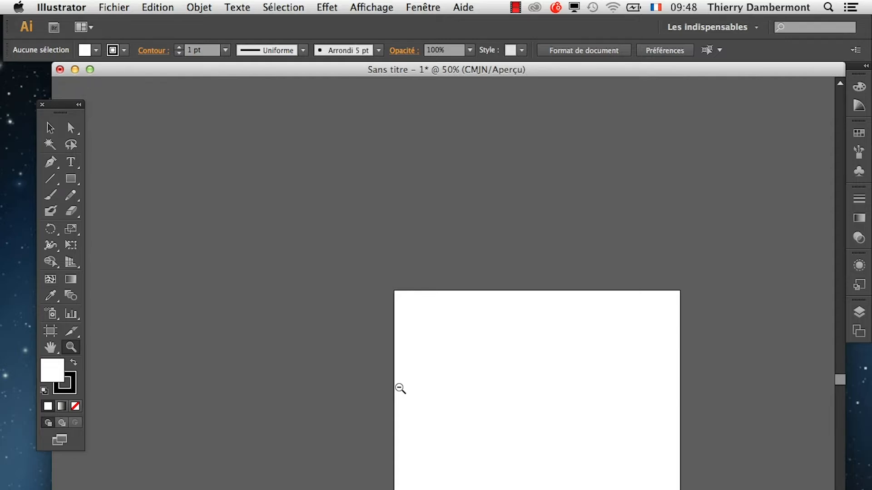
left_click(544, 392, "alt")
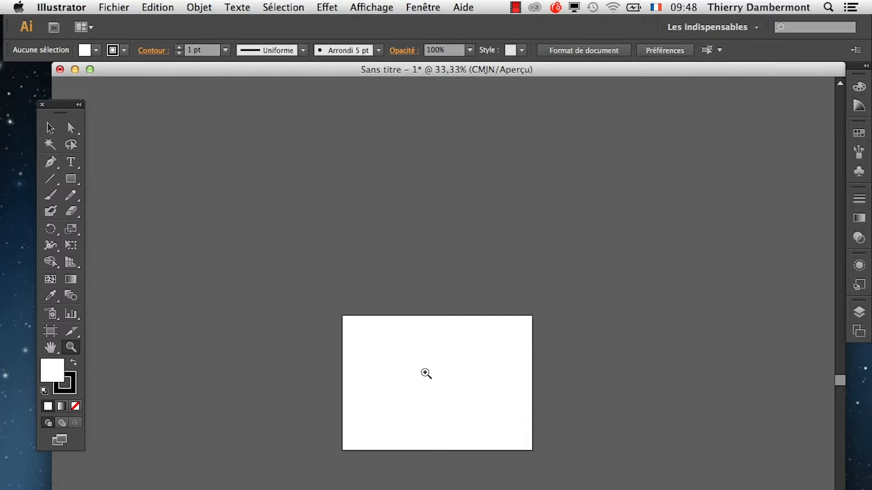
Zoom back in to 100% and reposition the artboard in the window with the Hand tool.
left_click(425, 489)
left_click(465, 489)
left_click(471, 489)
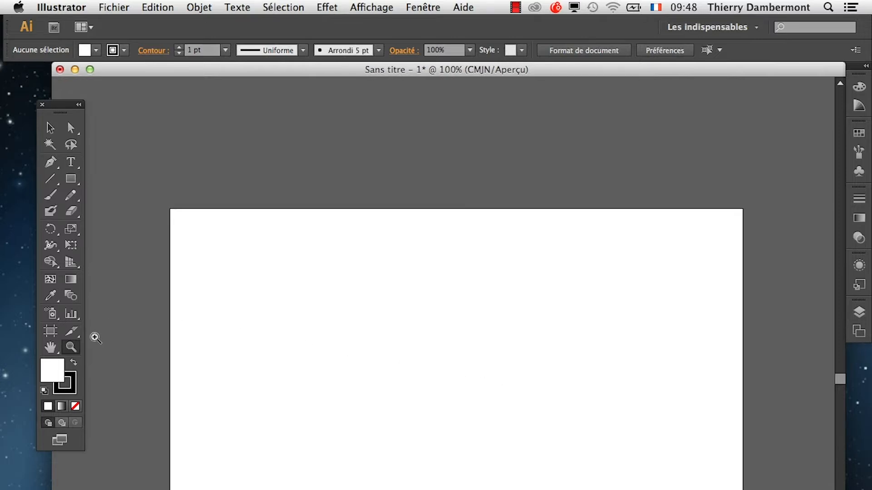
left_click(50, 347)
left_click_drag(352, 381, 328, 336)
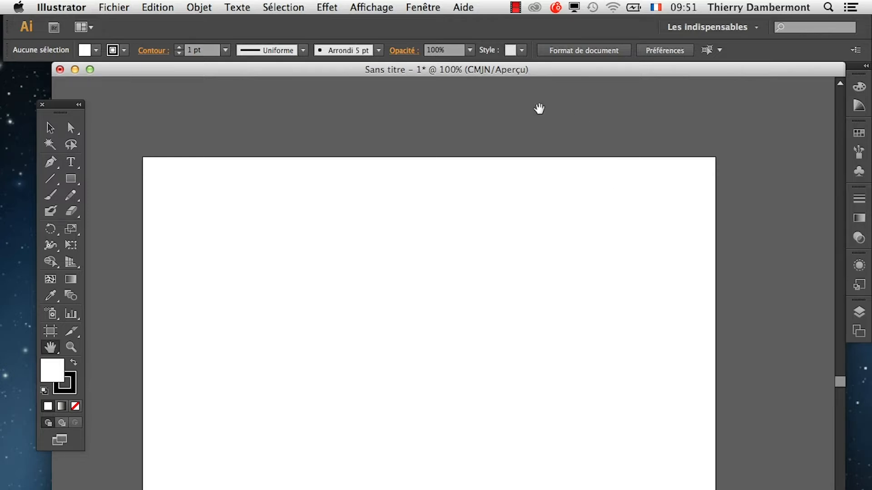
Draw a small upright rectangle in the upper-left area of the artboard with the Rectangle tool.
left_click_drag(511, 70, 511, 70)
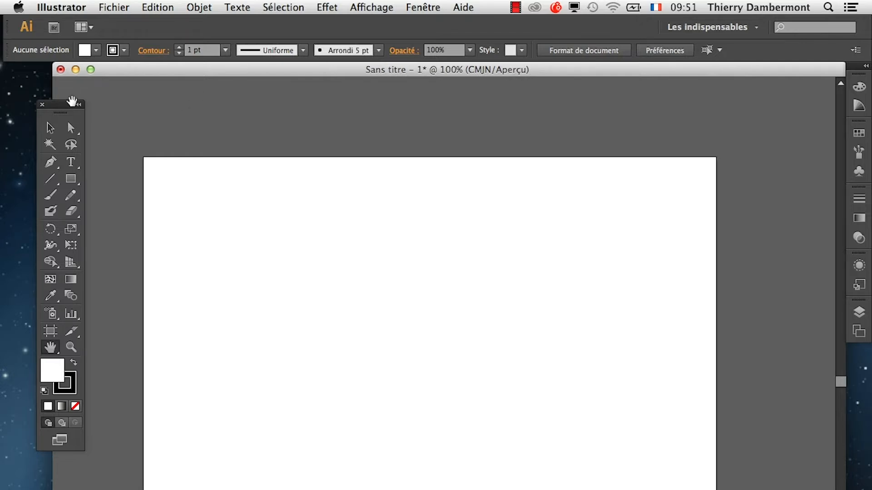
left_click_drag(66, 106, 99, 145)
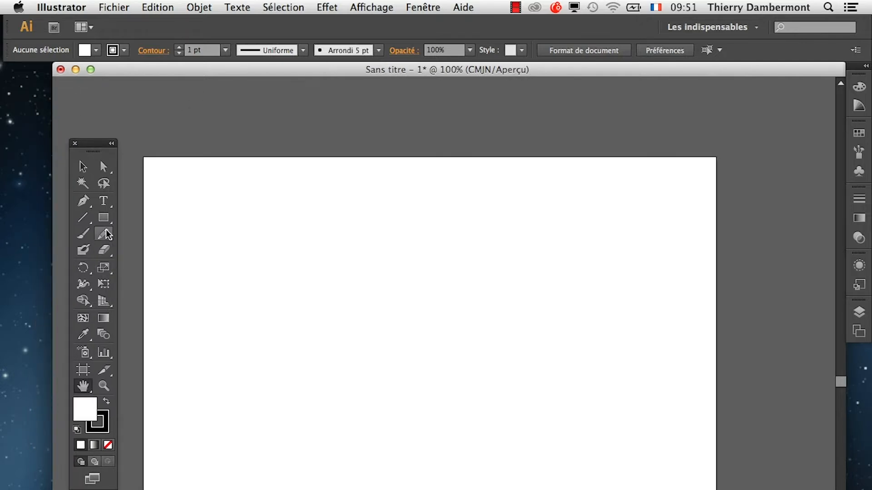
left_click(104, 218)
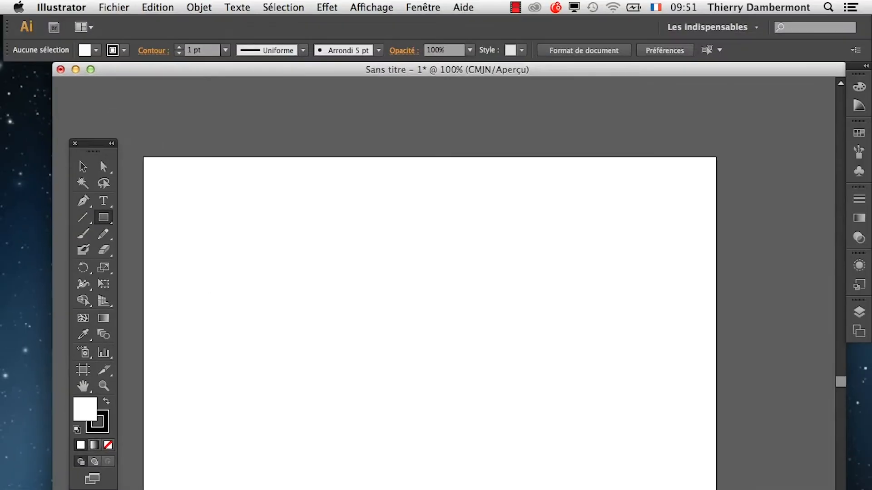
left_click_drag(236, 231, 254, 260)
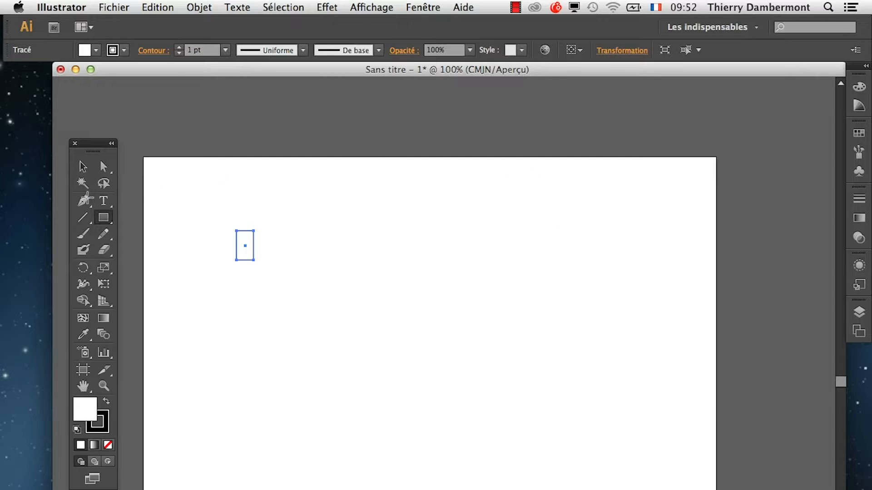
Move the tools panel off the artboard and duplicate the rectangle a short distance to its right with the Selection tool.
left_click_drag(90, 144, 49, 134)
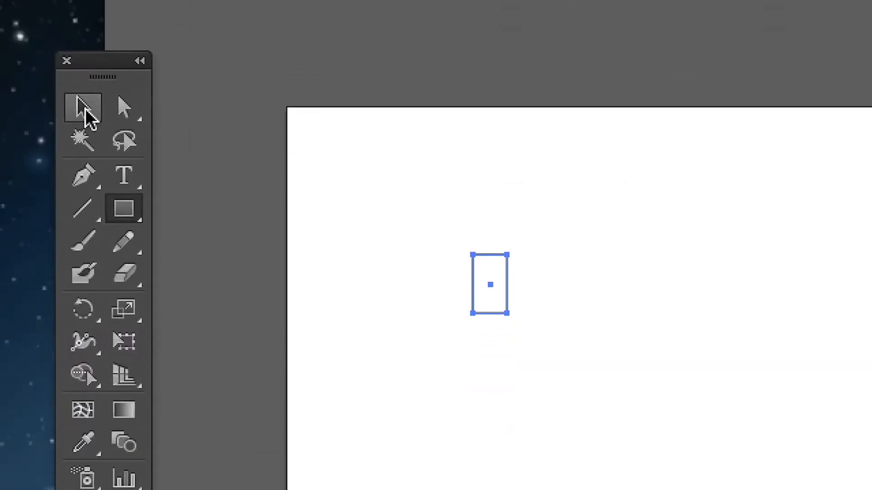
left_click(86, 117)
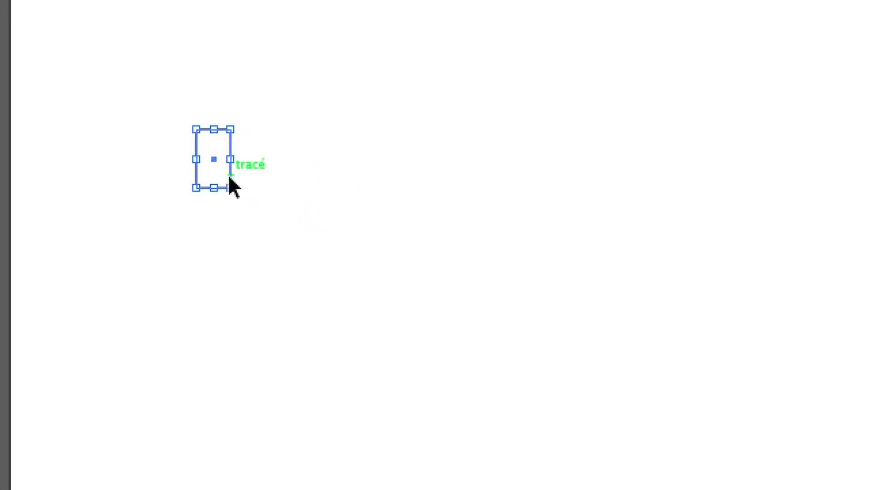
left_click_drag(232, 181, 304, 211)
mouse_move(257, 190)
left_mouse_down()
mouse_move(260, 181)
mouse_move(284, 179)
mouse_move(244, 177)
mouse_move(285, 177)
mouse_move(255, 177)
left_mouse_up()
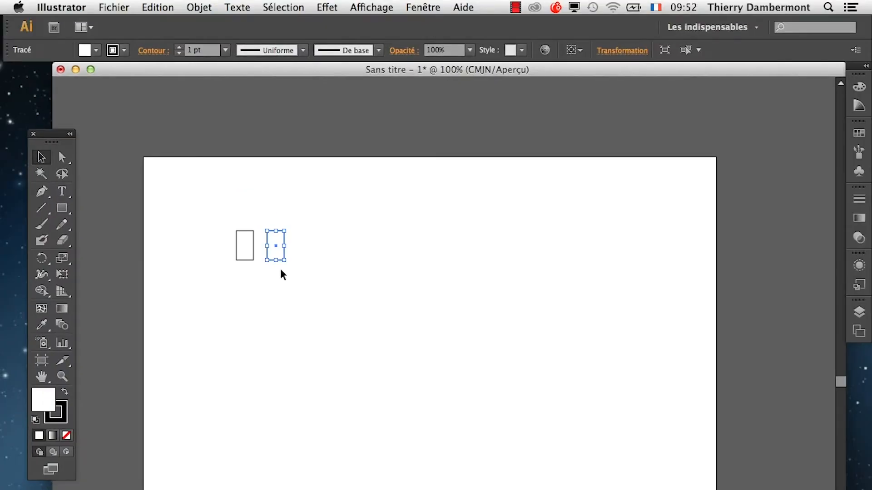
Repeat the duplication with Répéter la transformation until there is a row of six evenly spaced rectangles.
left_click(210, 8)
mouse_move(212, 22)
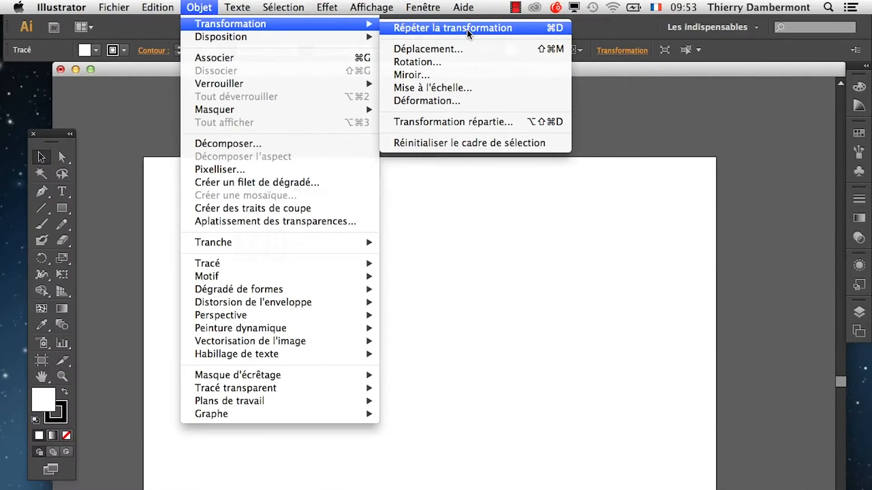
left_click(466, 28)
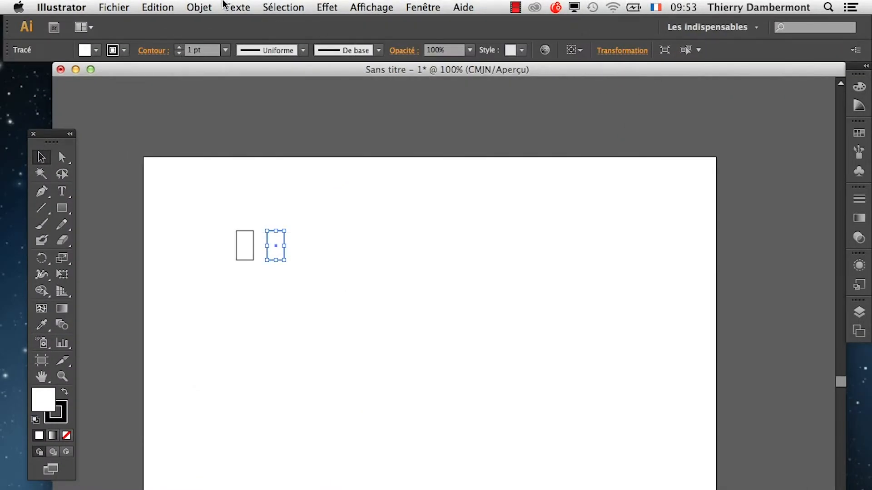
left_click(204, 7)
mouse_move(224, 25)
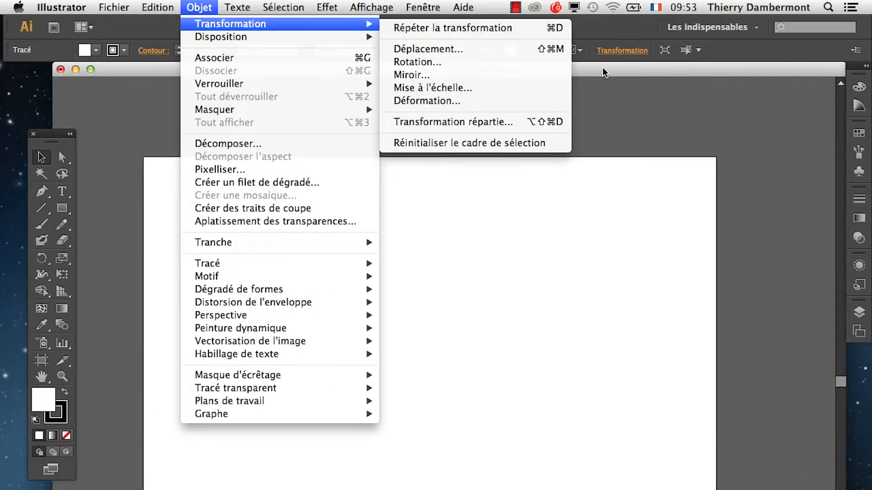
left_click(673, 115)
key("super+d")
key("super+d")
key("super+d")
key("super+d")
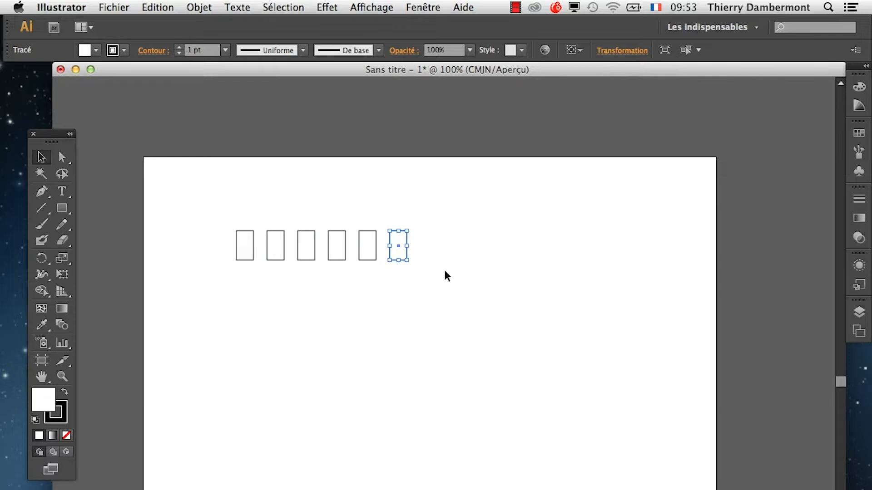
left_click(199, 7)
mouse_move(206, 25)
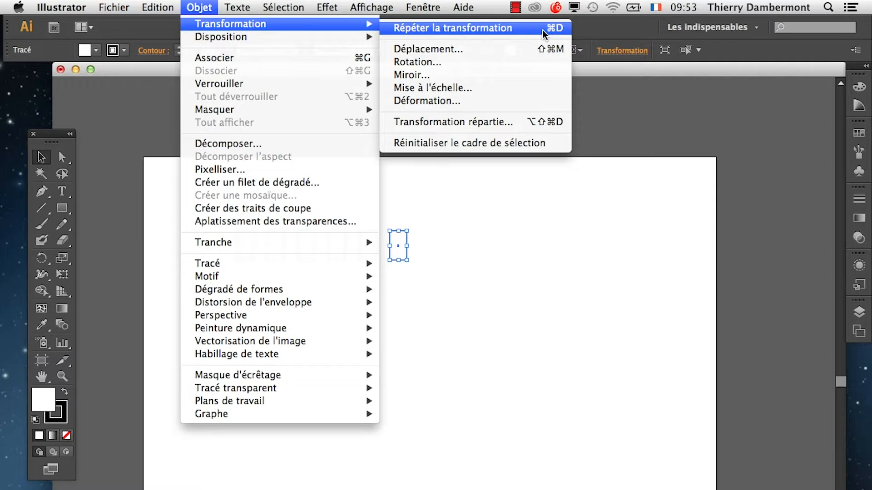
left_click(613, 72)
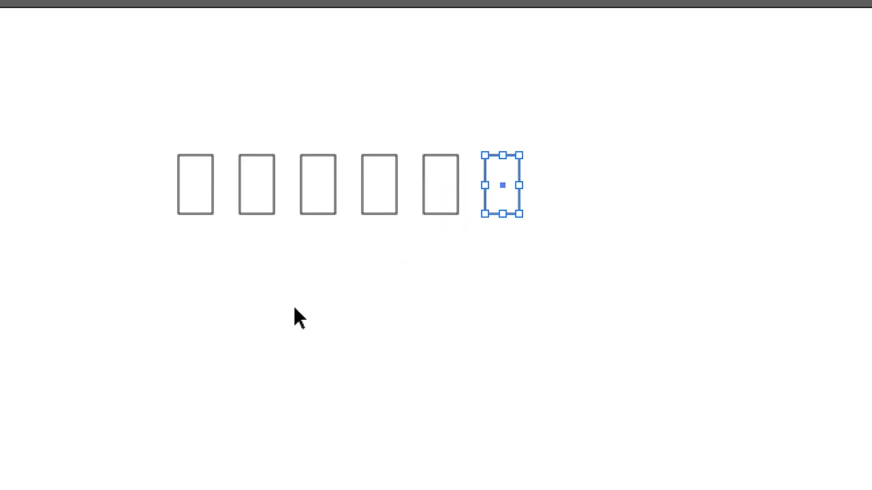
Select all six rectangles in the row and duplicate them straight down as a second row.
left_click_drag(239, 241, 660, 379)
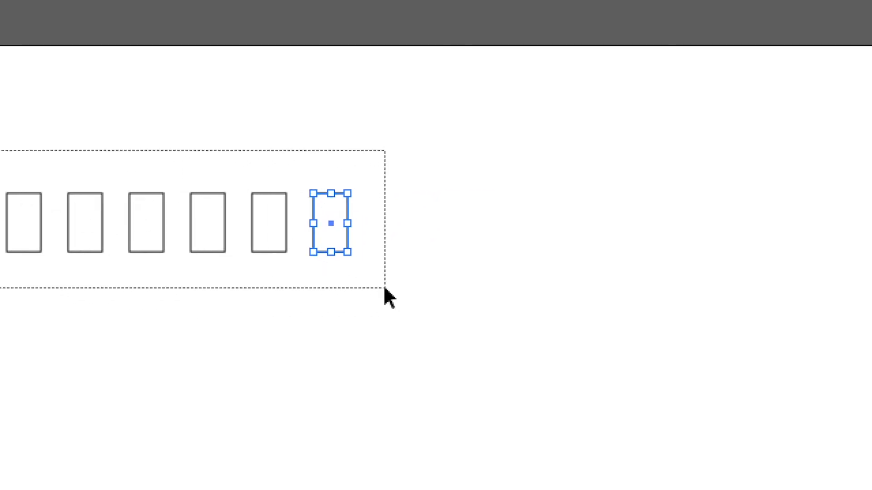
left_click_drag(385, 289, 384, 288)
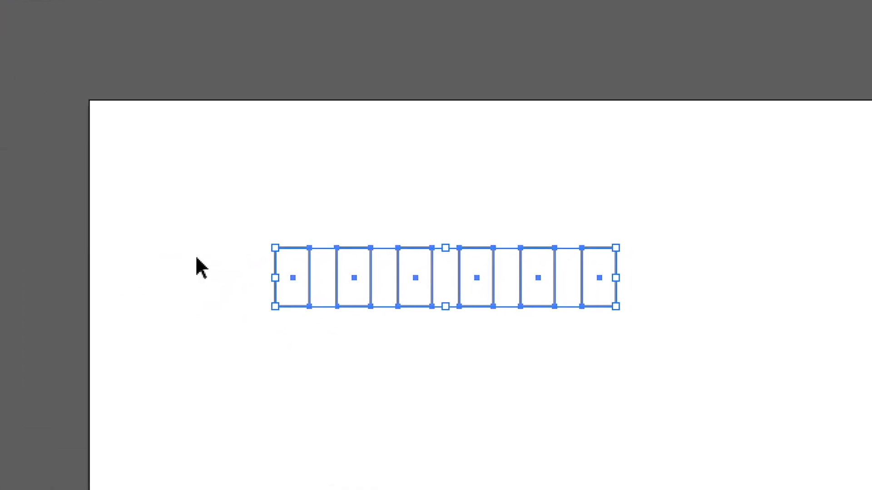
left_click_drag(206, 203, 647, 350)
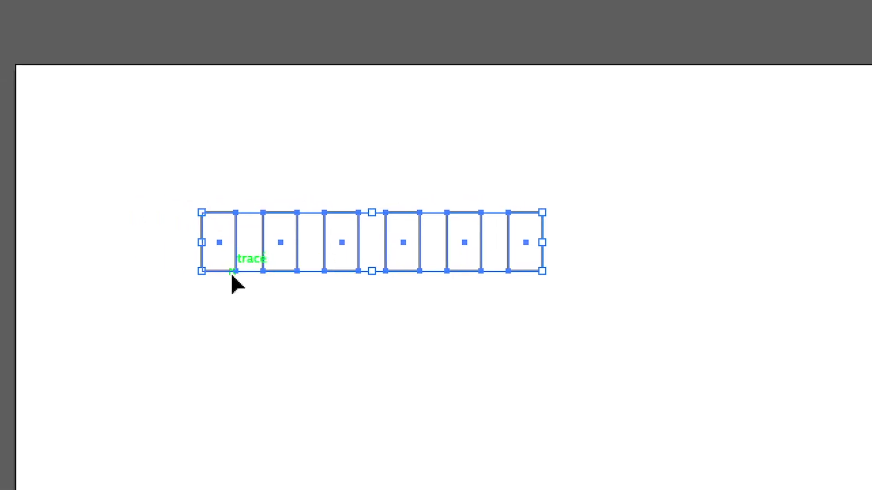
left_click_drag(230, 261, 229, 318)
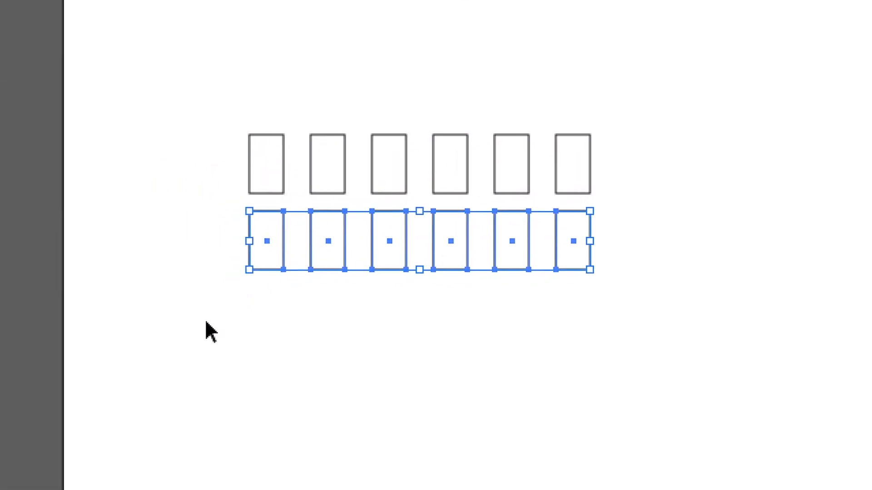
Repeat the row duplication down the artboard until the grid has seven rows of rectangles, and clear the selection.
key("ctrl+shift+b")
key("ctrl+d")
key("ctrl+d")
key("ctrl+d")
left_click(172, 334)
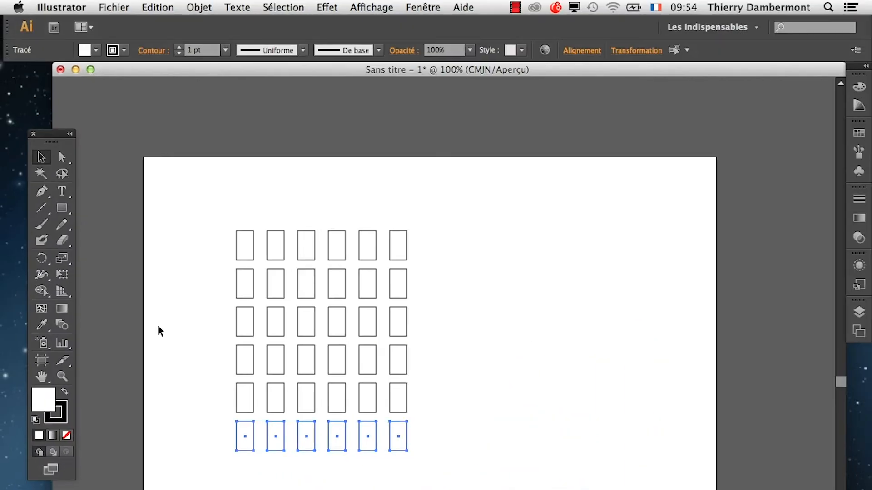
key("ctrl+d")
left_click(172, 320)
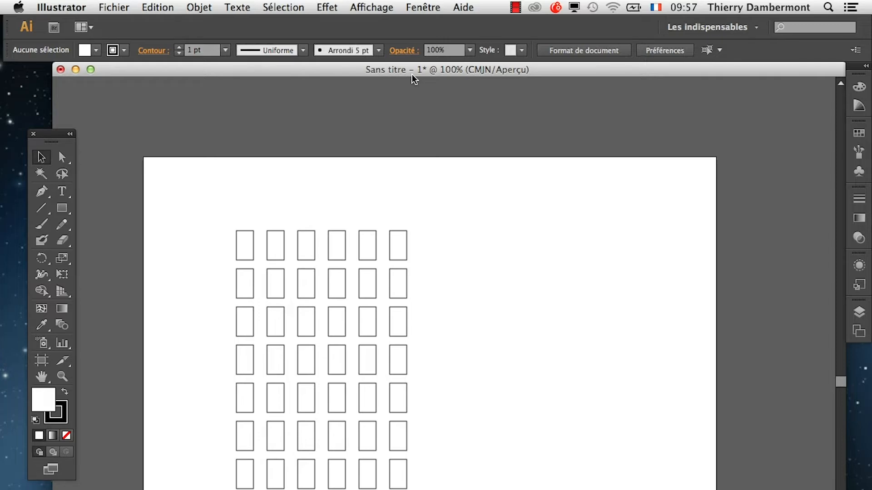
Begin saving the document under a new name with Bureau as the location, and shrink and reposition the save dialog.
left_click(113, 5)
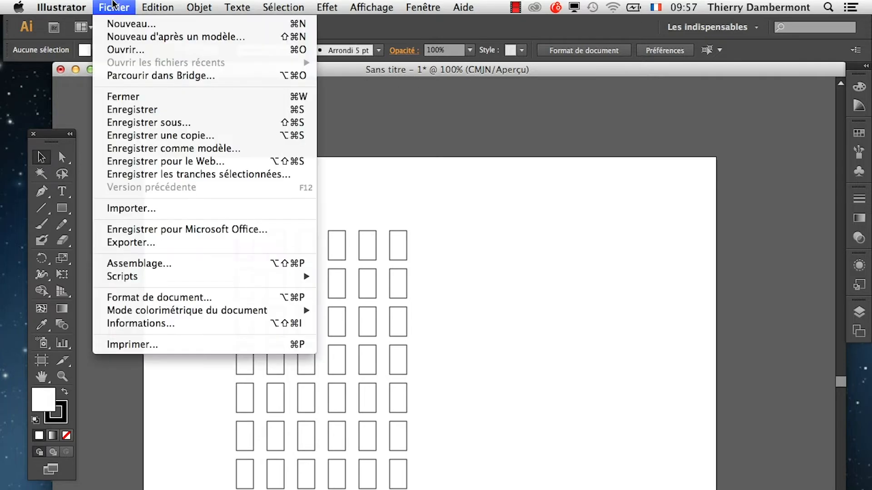
left_click(162, 125)
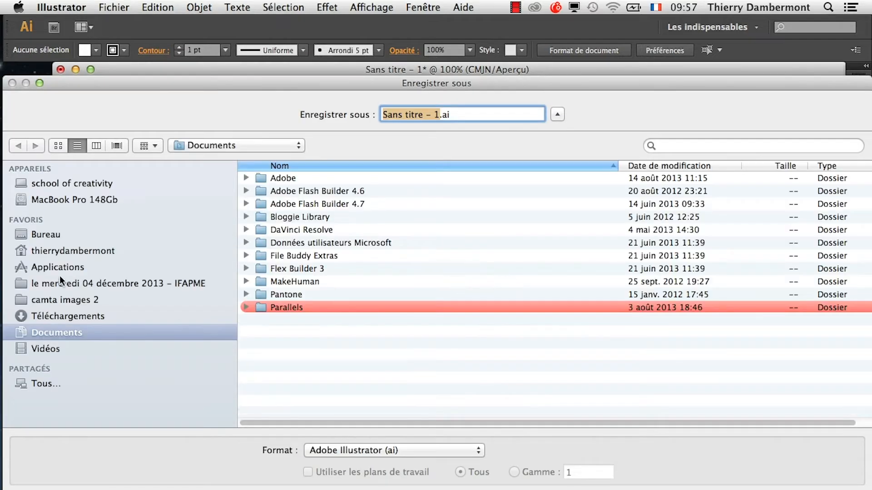
left_click(50, 235)
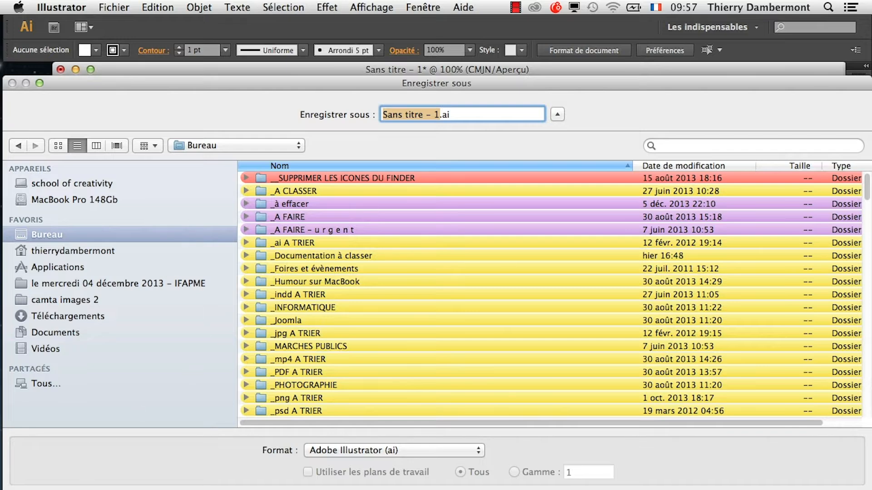
left_click_drag(871, 489, 705, 489)
left_click_drag(180, 85, 271, 103)
Check today's date and create a folder named "le 09 décembre 2013" on the desktop for the file.
left_click(683, 6)
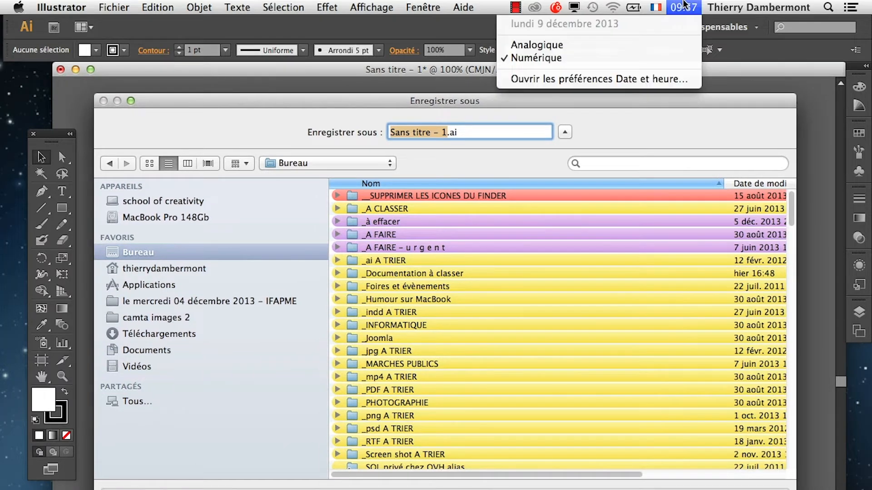
left_click(684, 5)
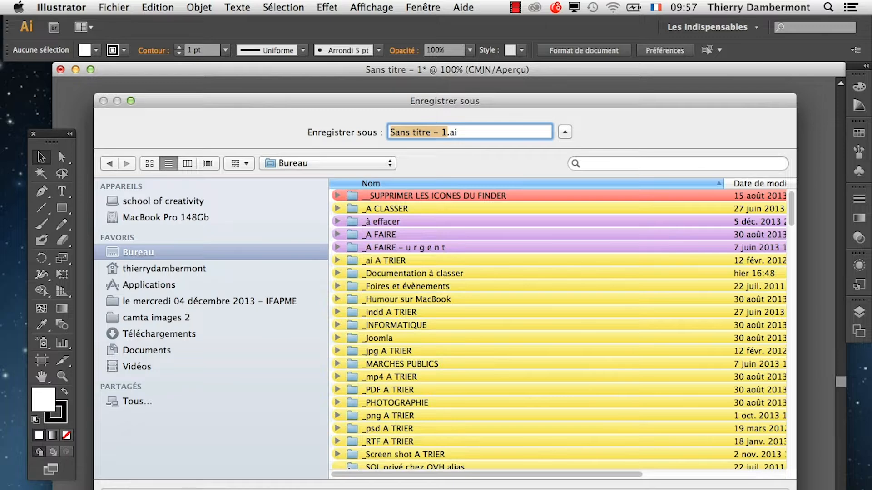
left_click(150, 489)
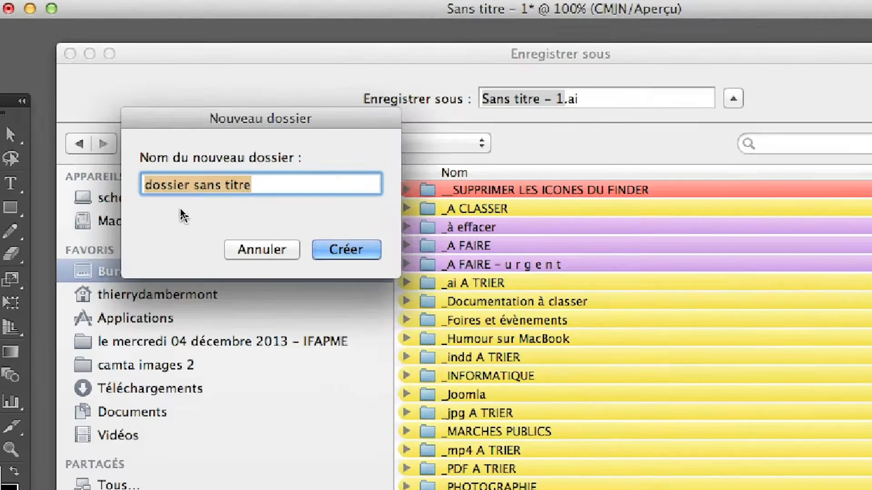
type("le ")
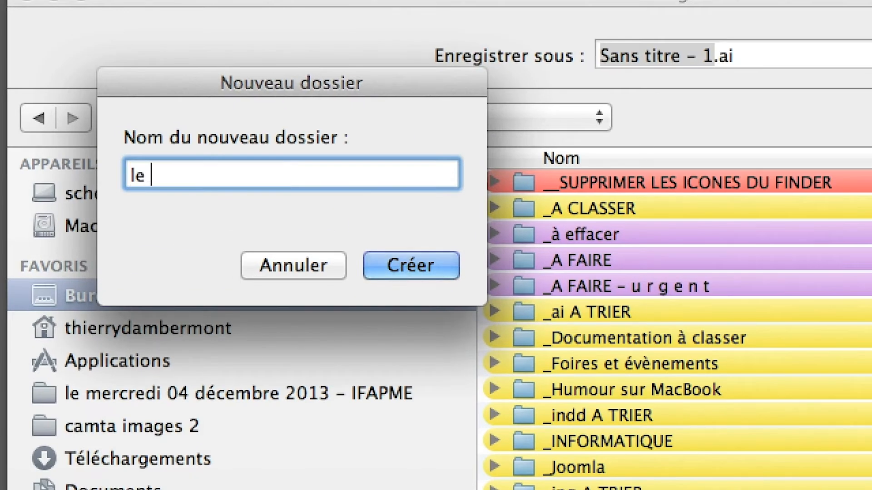
type("09 décembr")
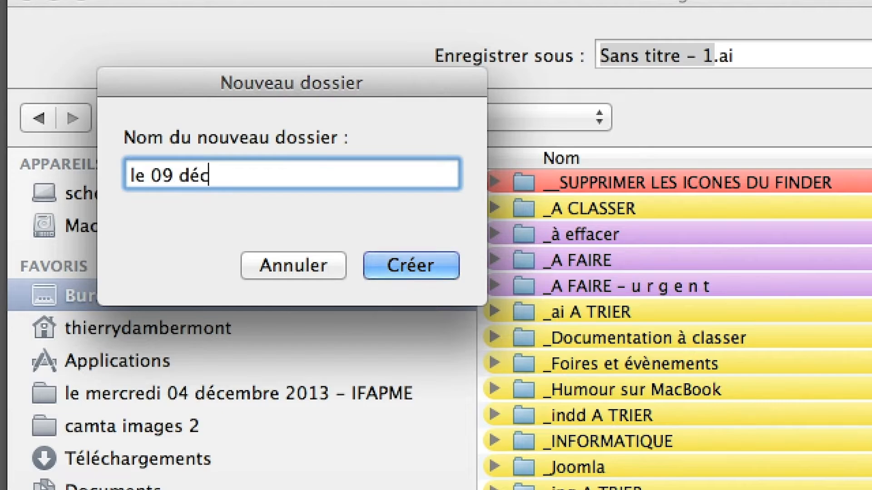
type("e 2013")
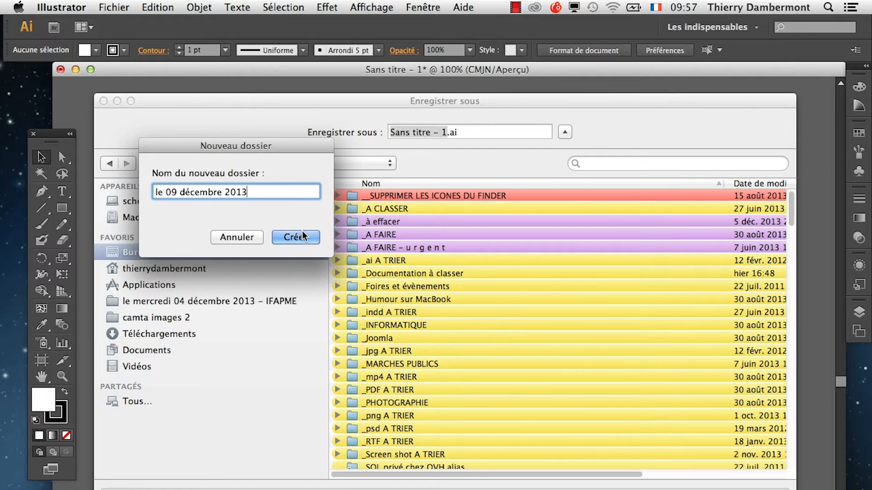
left_click(303, 237)
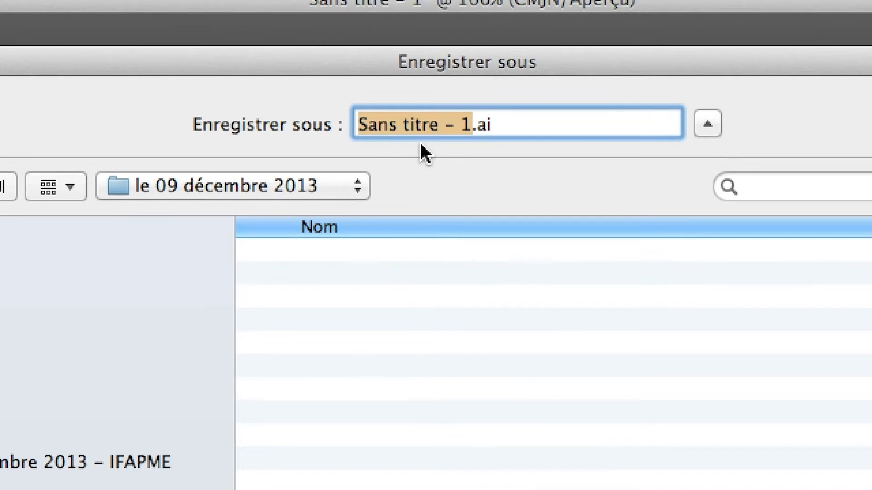
Name the Illustrator file "premier exercice – duplication par ALT" and confirm the save in the new folder.
type("premi")
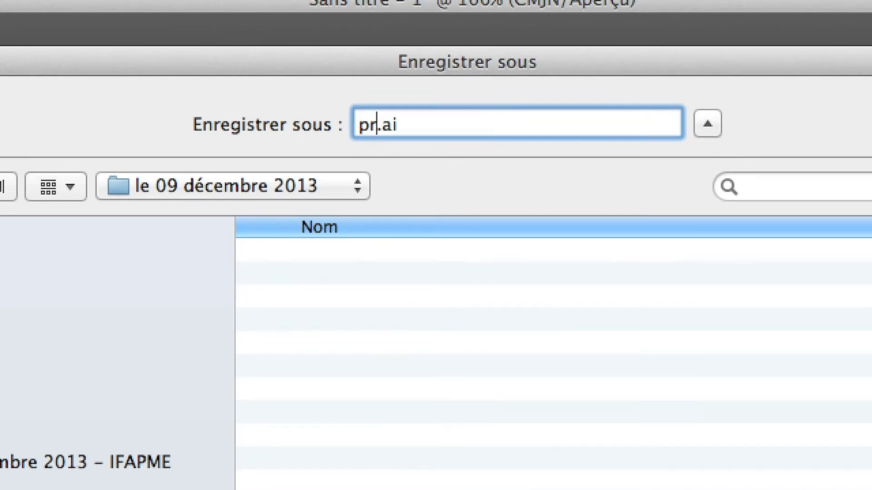
type("e")
key("BackSpace")
type("ier exercc")
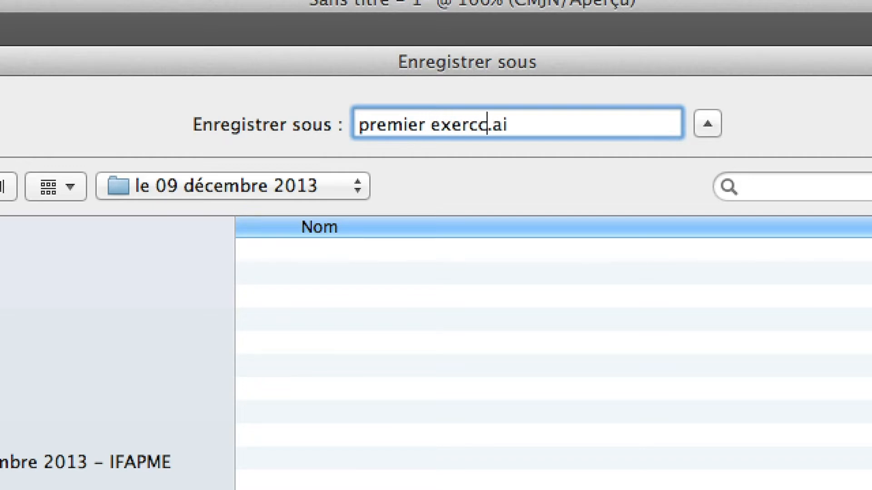
key("BackSpace")
key("BackSpace")
type("cice – ")
type("duplicat")
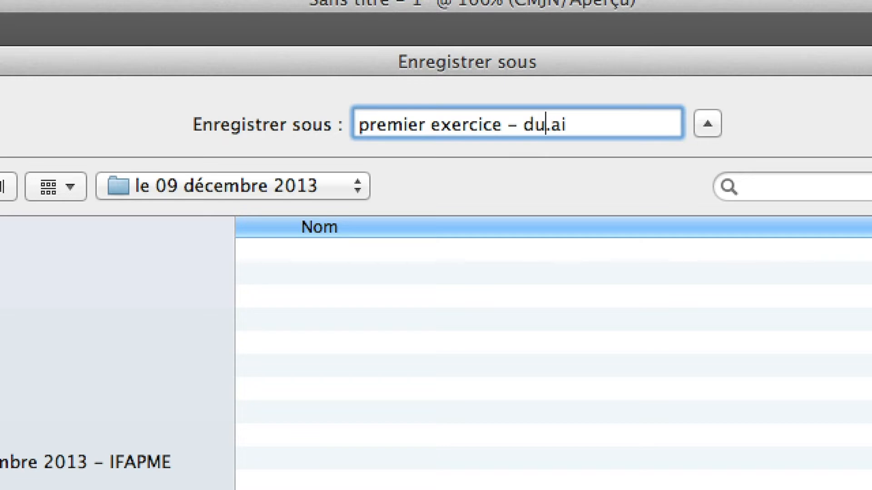
type("ion par ")
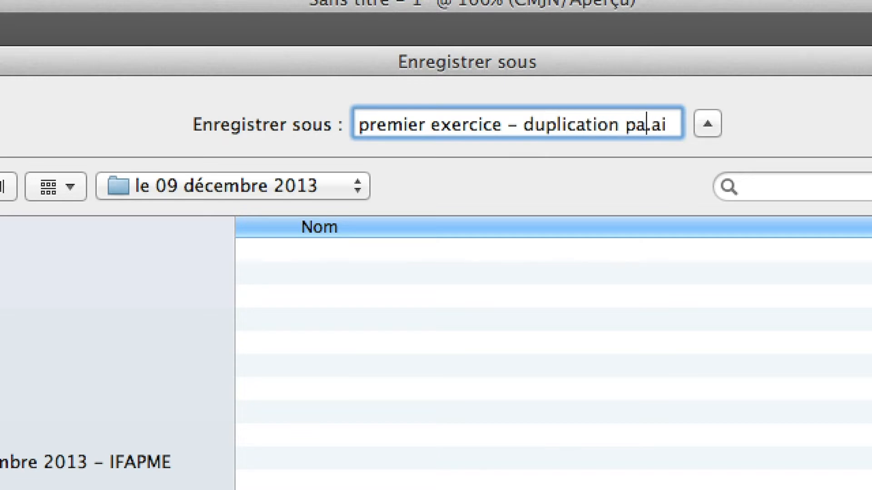
type("ALT")
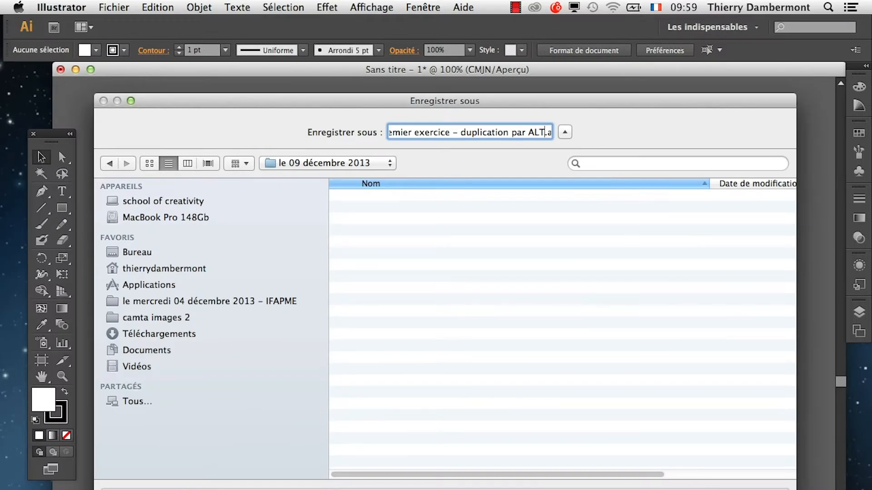
key("Return")
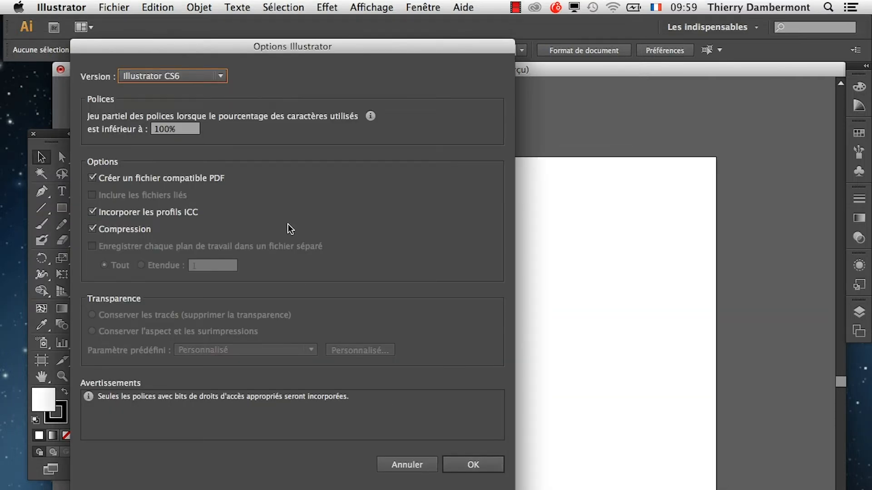
Move the Illustrator save options dialog clear and accept the Illustrator CS6 version with its default options.
left_click_drag(325, 48, 479, 86)
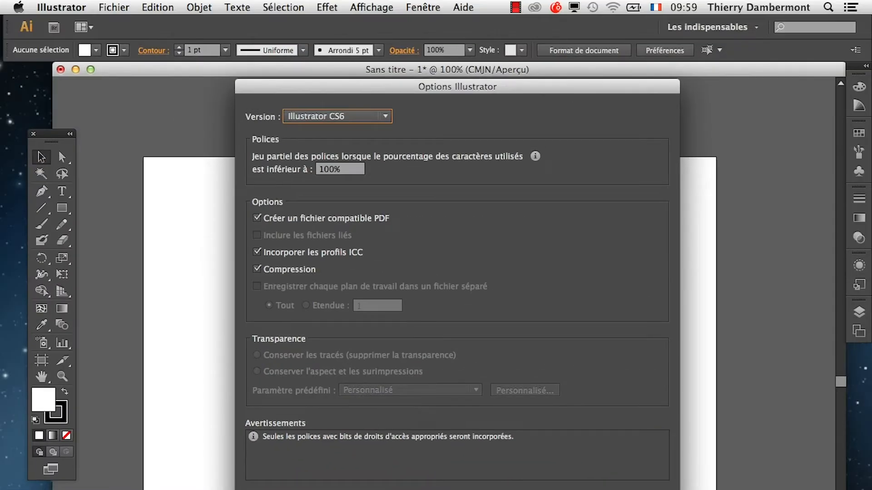
key("Return")
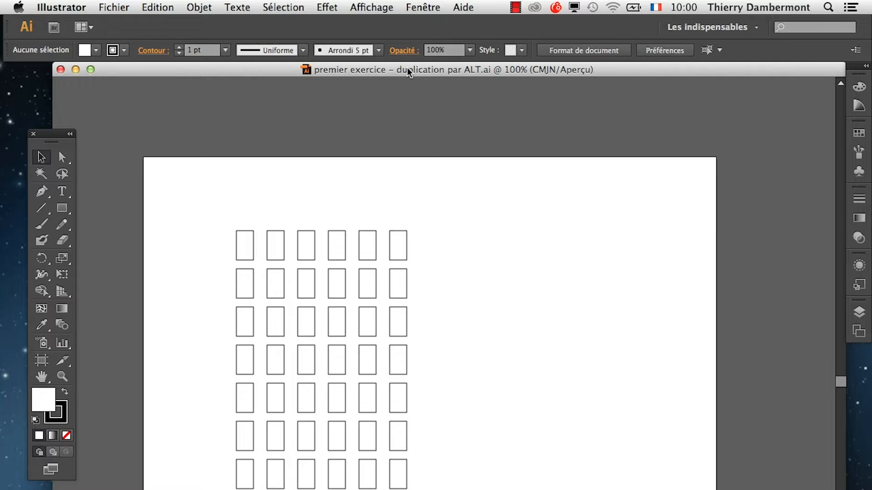
Create a new A4 landscape document named "premier exercice – duplication par le menu Edition".
left_click(114, 7)
left_click(131, 23)
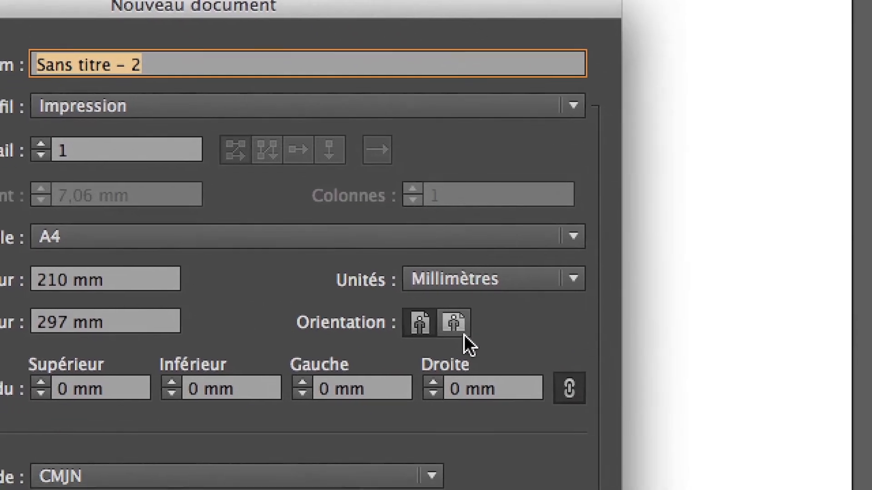
left_click(465, 334)
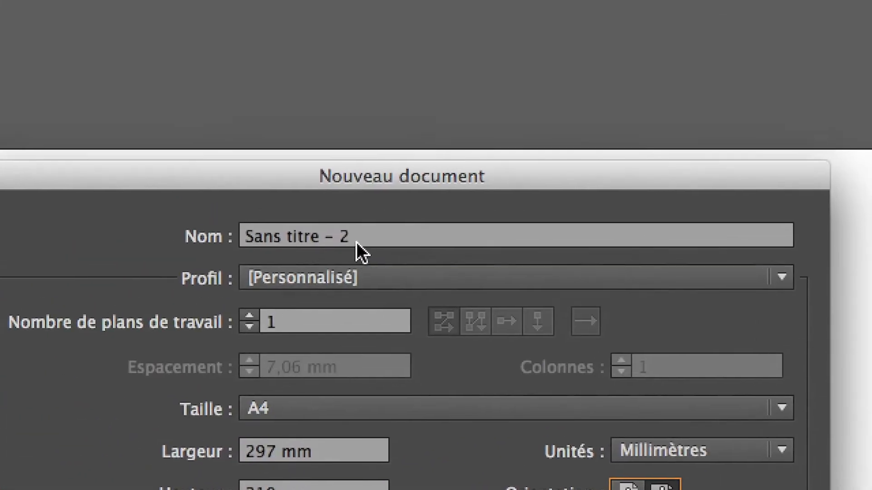
left_click_drag(153, 66, 90, 48)
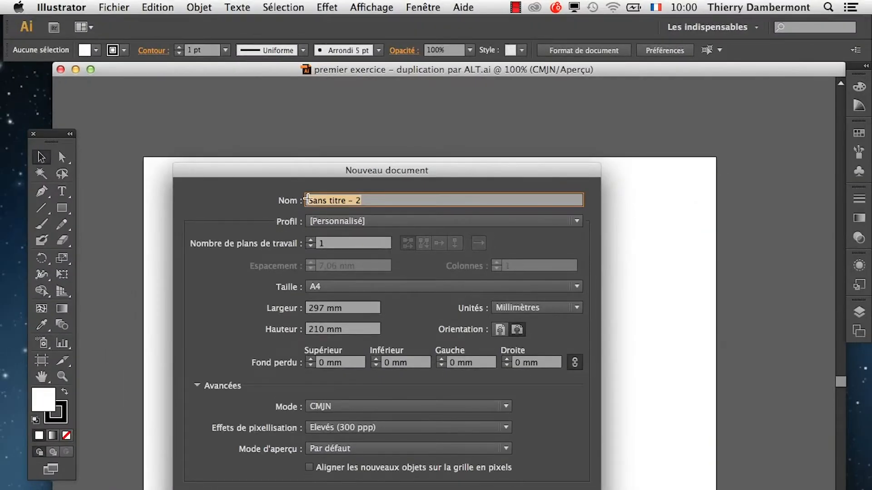
type("premier e")
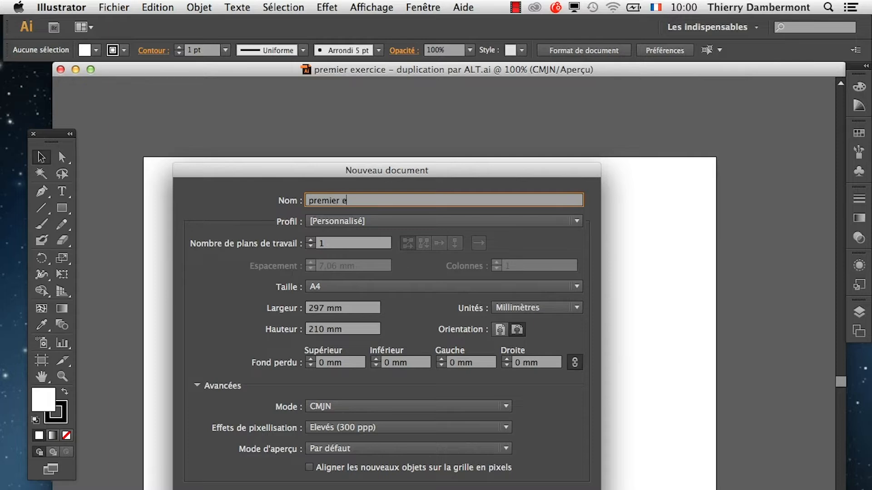
type("xercice – duplication par ")
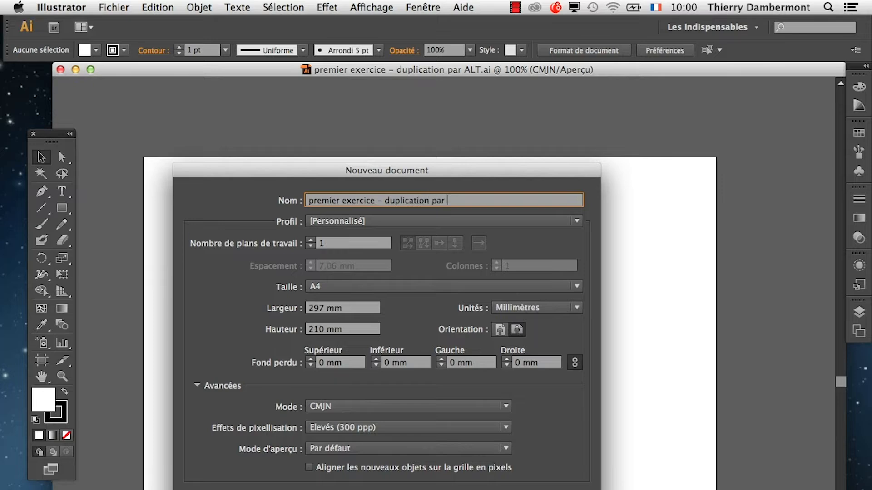
type("le menu Editio")
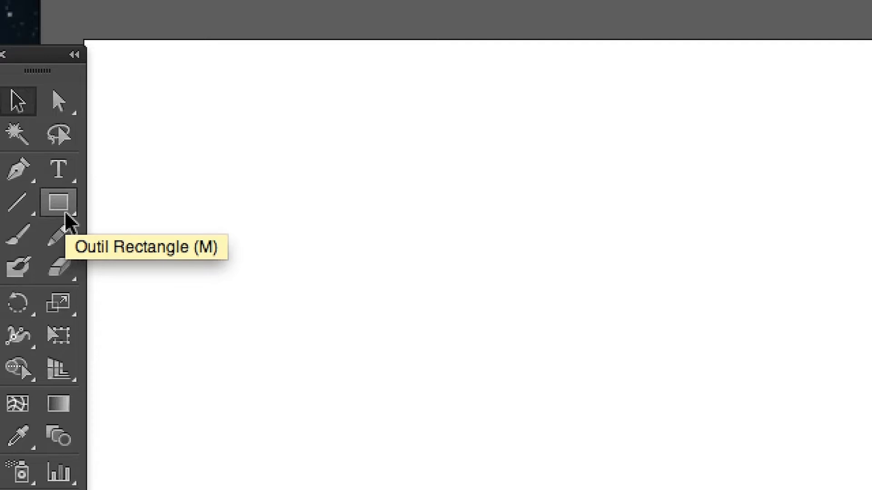
left_click(65, 210)
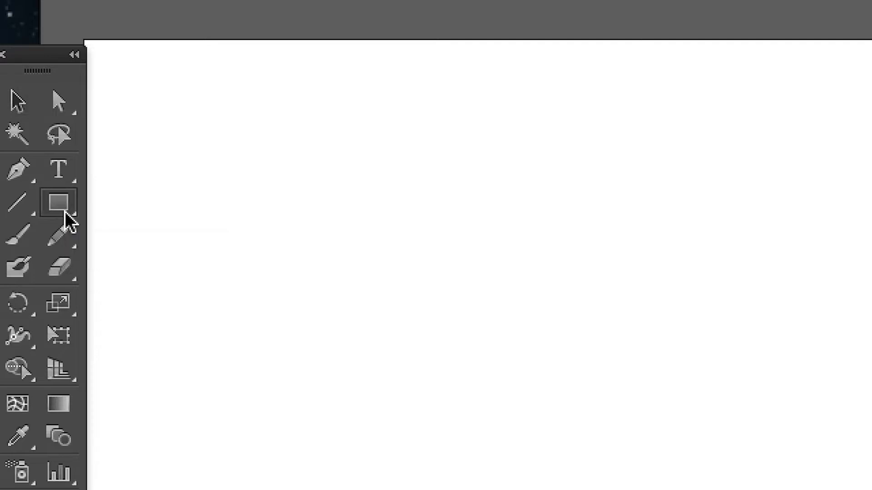
left_click_drag(181, 194, 205, 227)
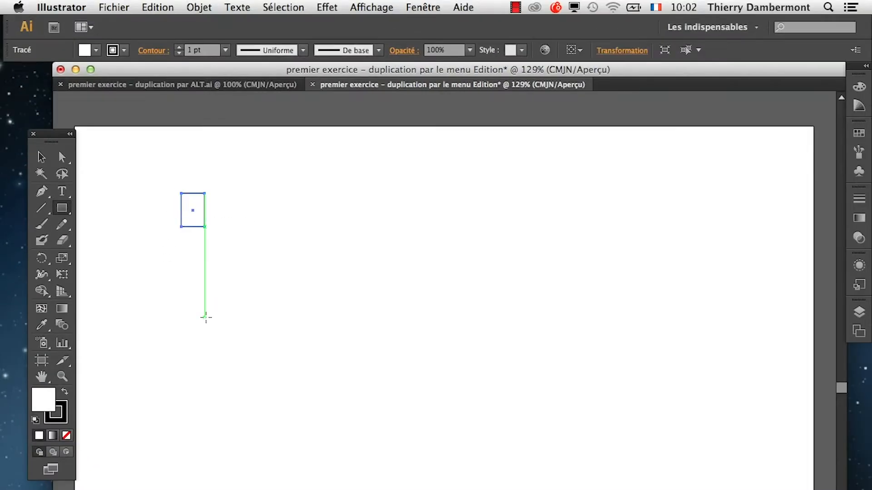
left_click(169, 7)
mouse_move(193, 8)
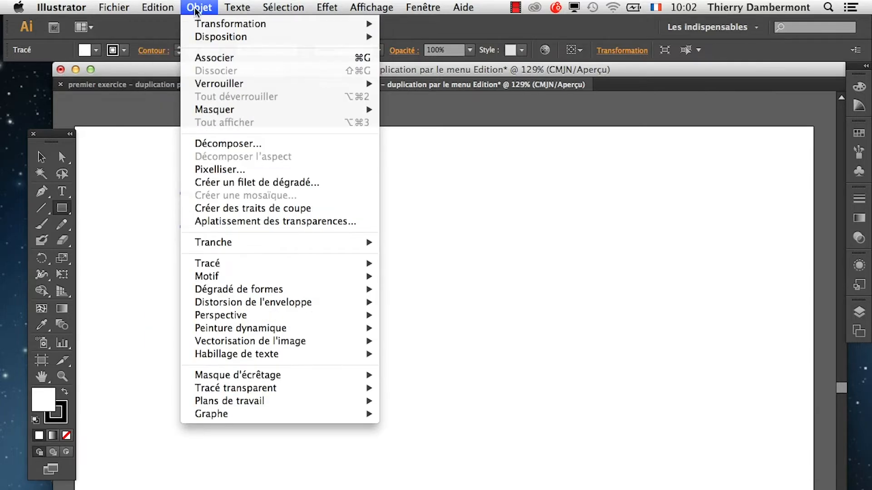
mouse_move(203, 25)
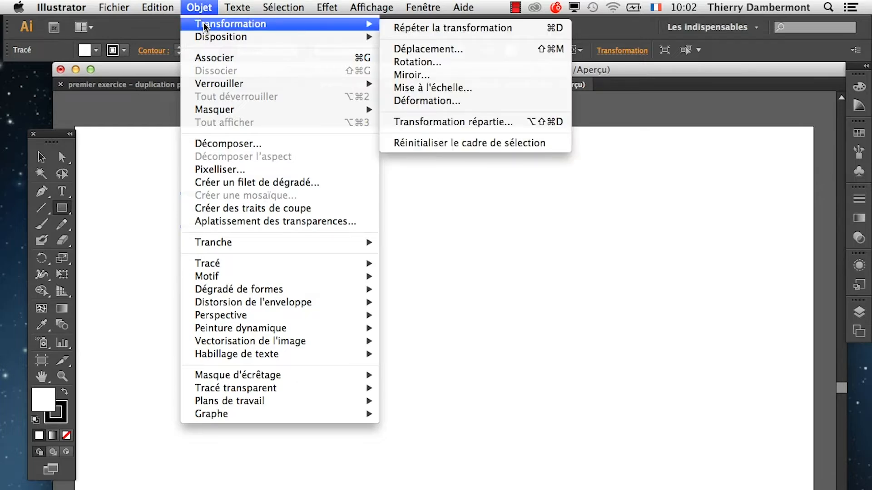
left_click(650, 71)
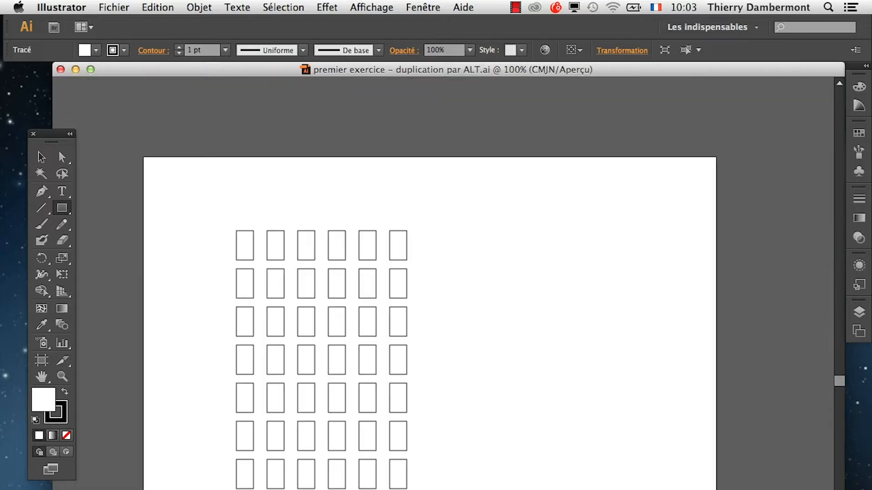
Create a new A4 landscape document named "premier exercice – duplication par le menu OBJET".
left_click(114, 7)
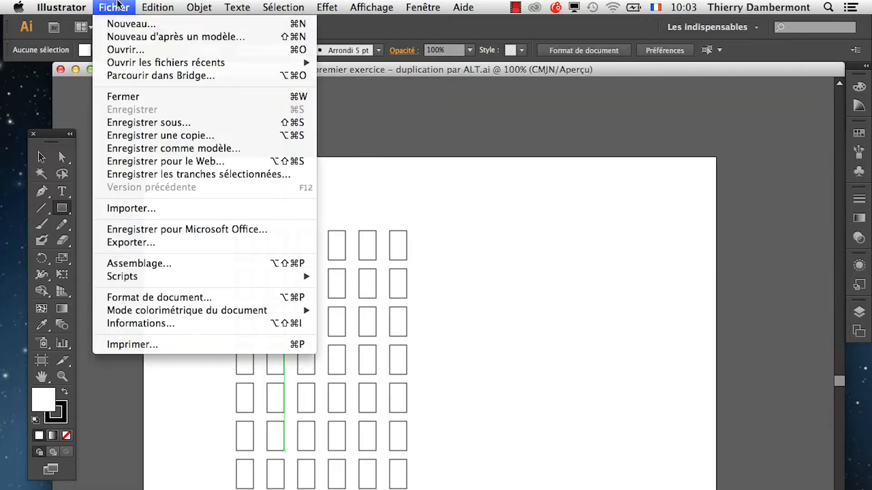
left_click(121, 25)
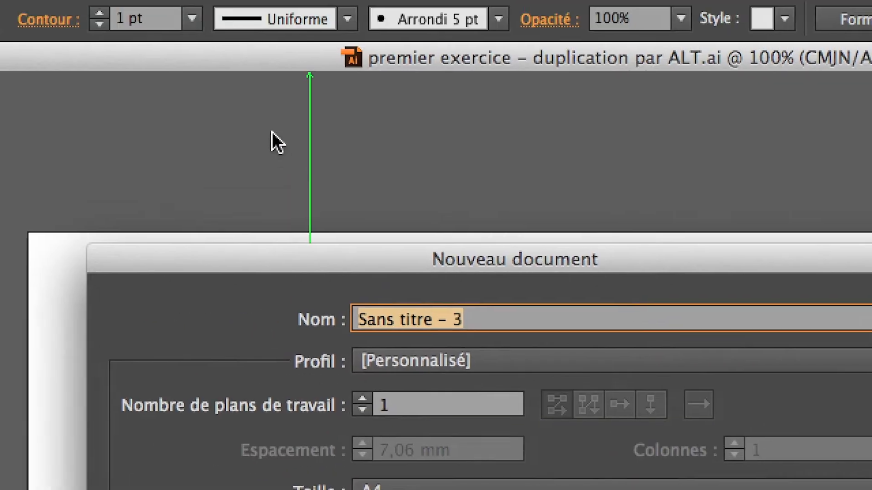
type("premie")
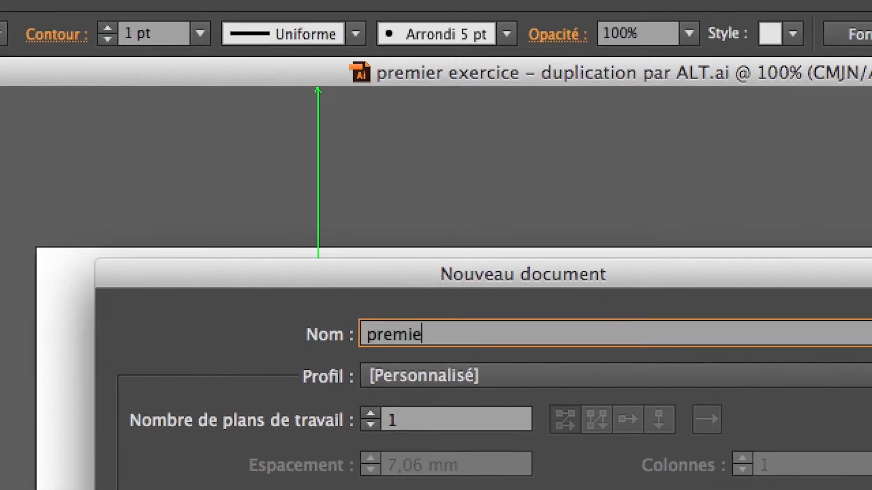
type("r exercice – ")
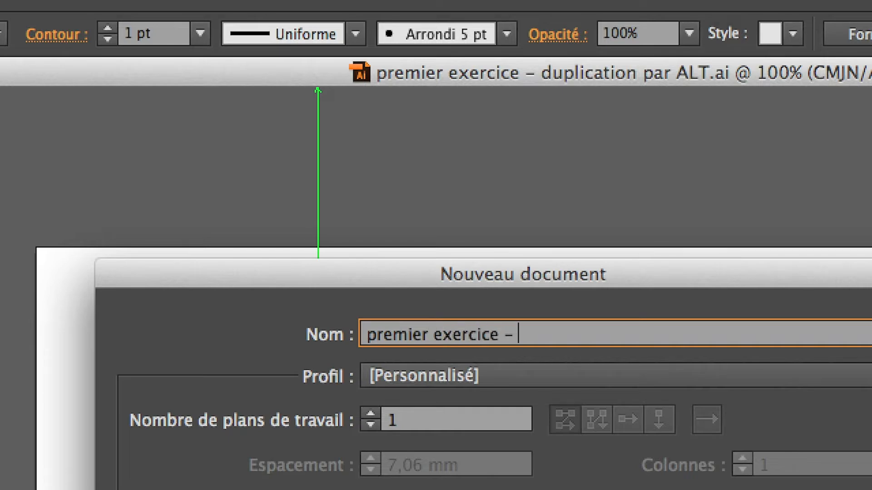
type("duplica")
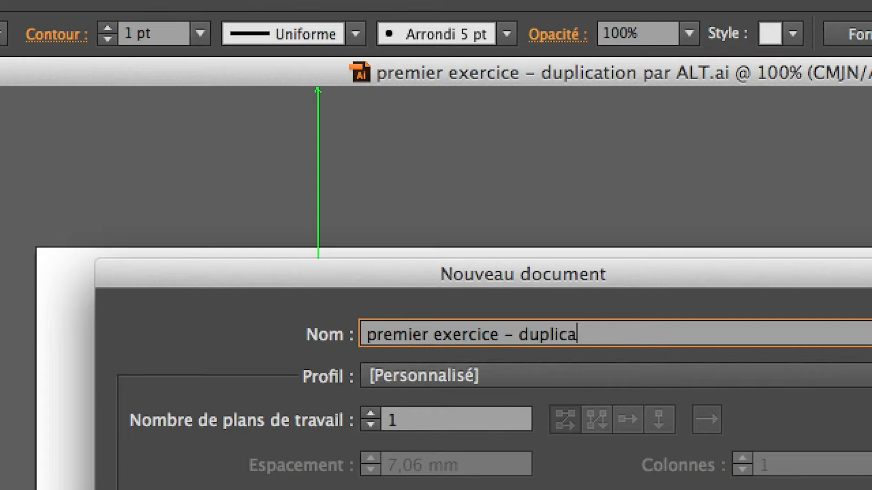
type("tion par le men")
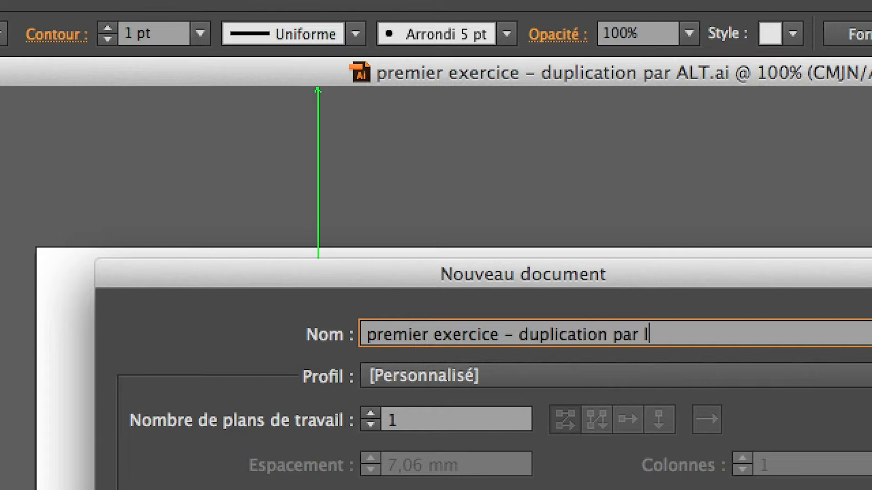
type("u OBJET")
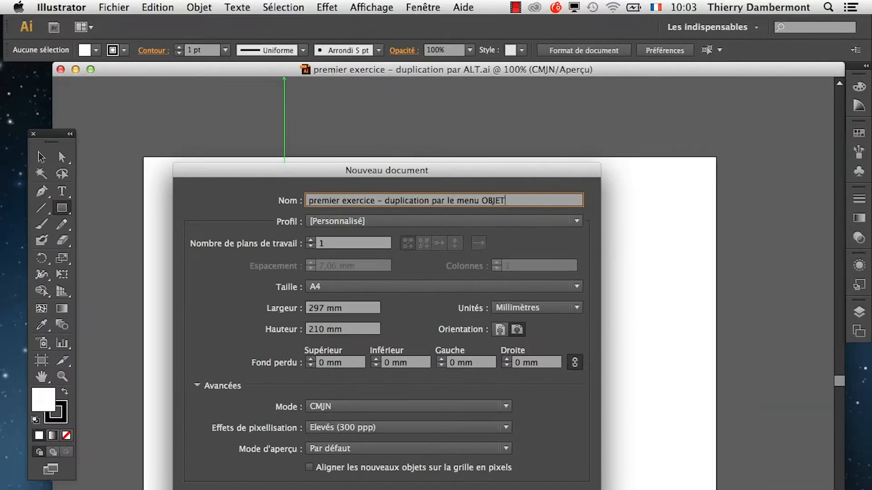
key("Return")
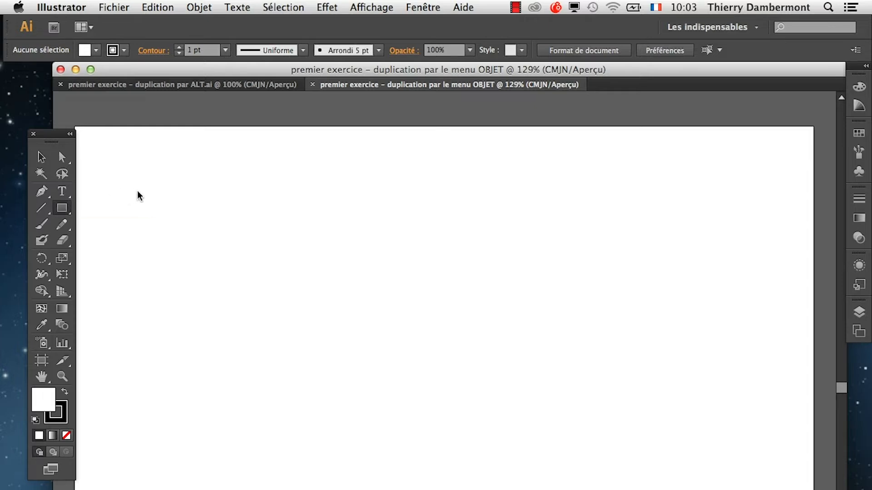
Draw a small upright rectangle near the artboard's upper-left corner and open Transformation répartie for it, with the preview on and the dialog clear of it.
left_click_drag(184, 198, 209, 233)
left_click(199, 8)
mouse_move(207, 21)
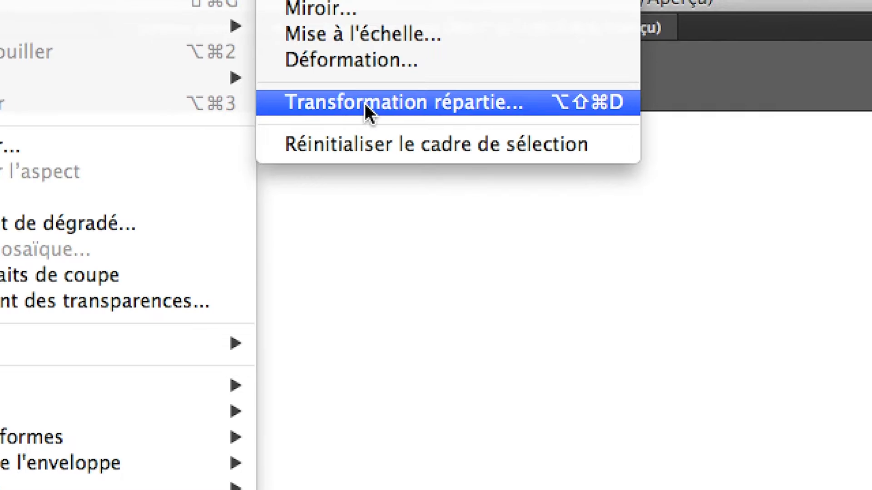
mouse_move(319, 41)
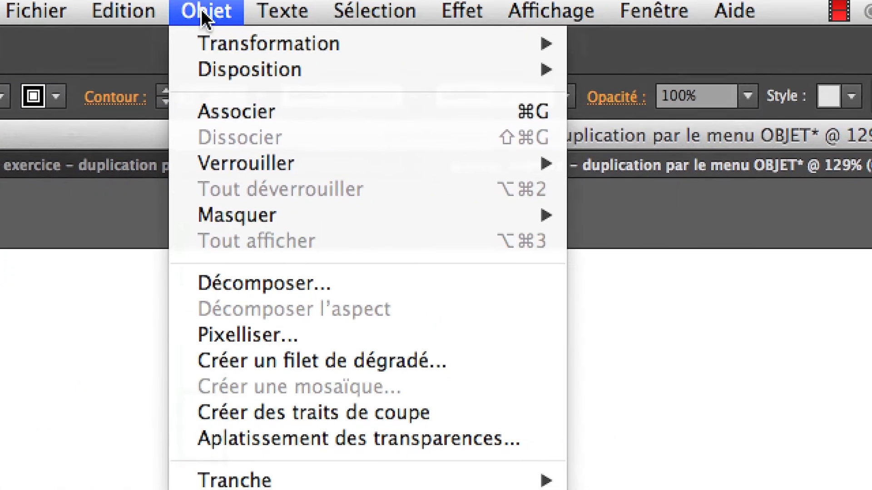
mouse_move(191, 27)
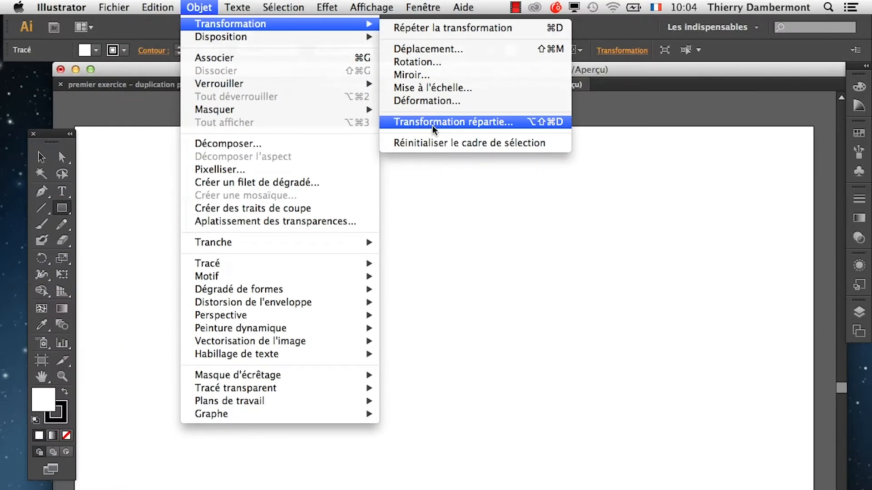
left_click(433, 125)
left_click_drag(321, 31, 606, 87)
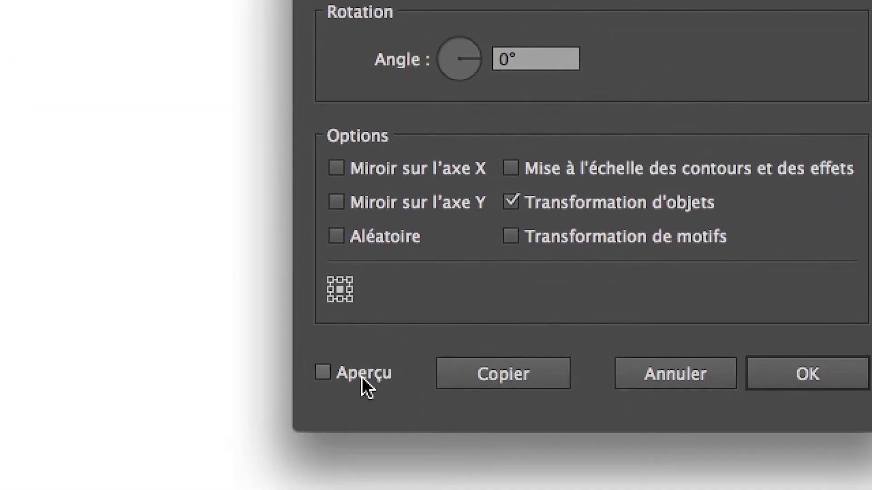
left_click(420, 469)
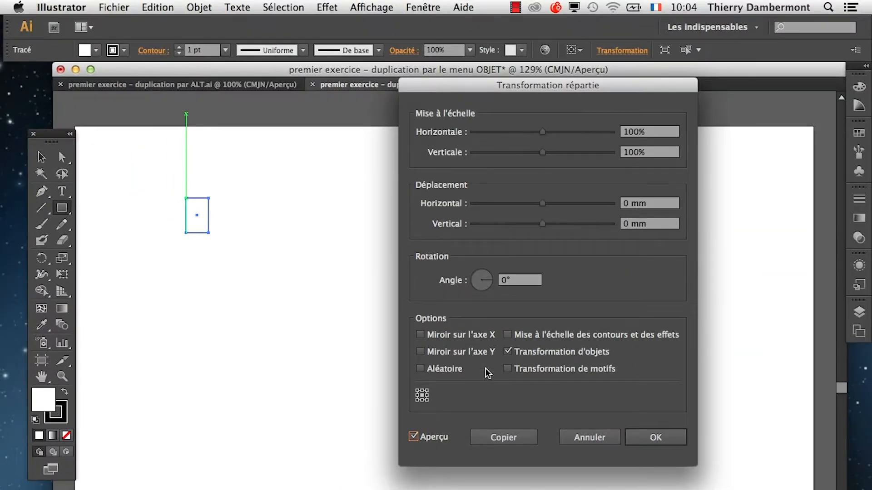
left_click_drag(522, 87, 347, 281)
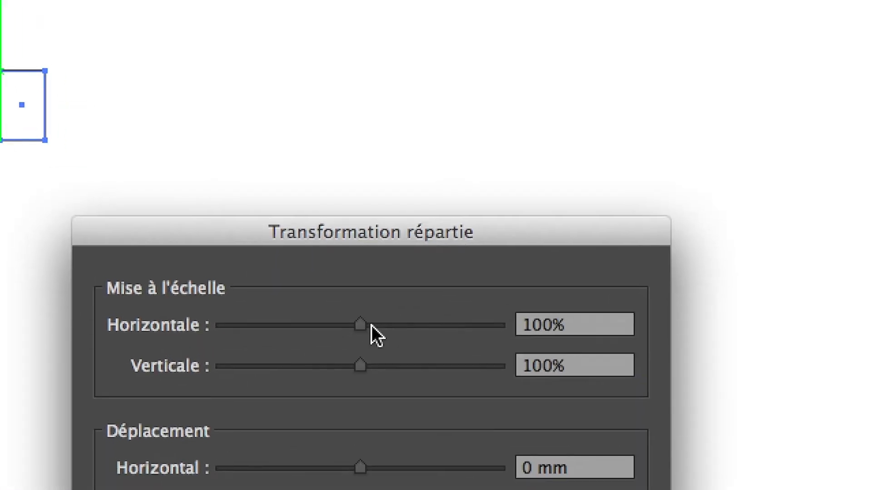
Set a horizontal displacement that leaves a small gap beside the original rectangle and create the transformation as a copy.
mouse_move(372, 325)
left_mouse_down()
mouse_move(355, 321)
mouse_move(368, 326)
left_mouse_up()
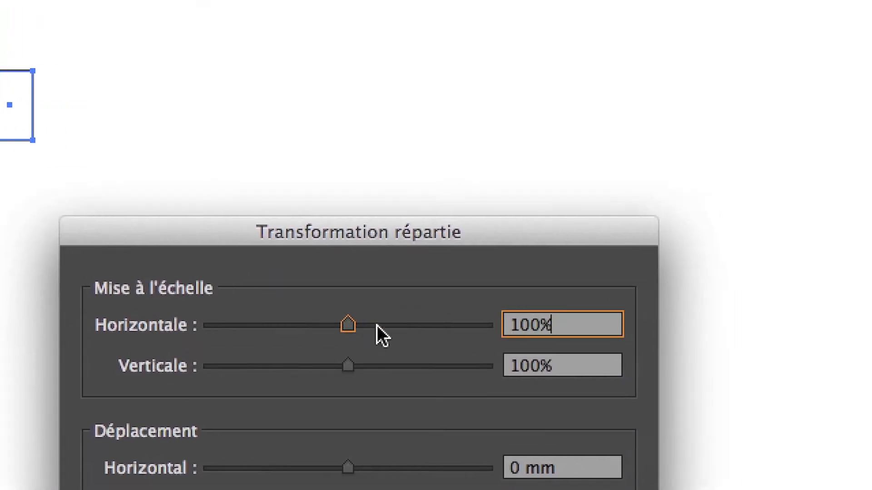
left_click(369, 464)
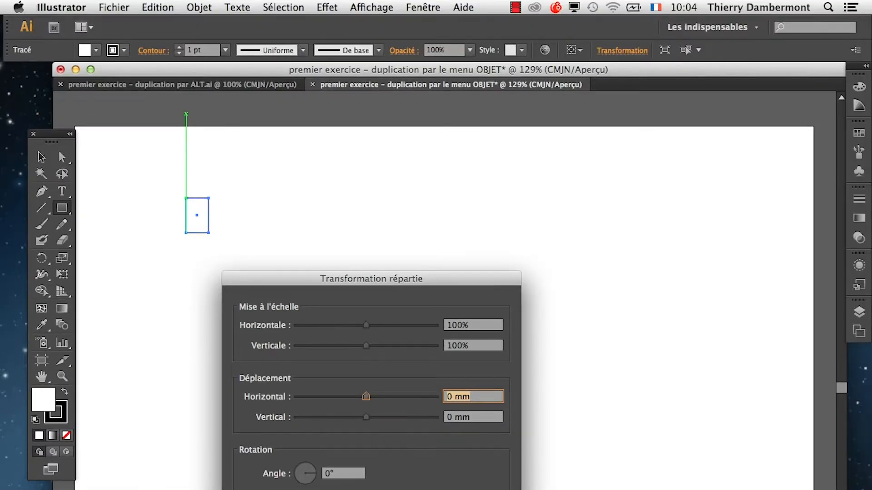
left_click_drag(368, 376, 399, 398)
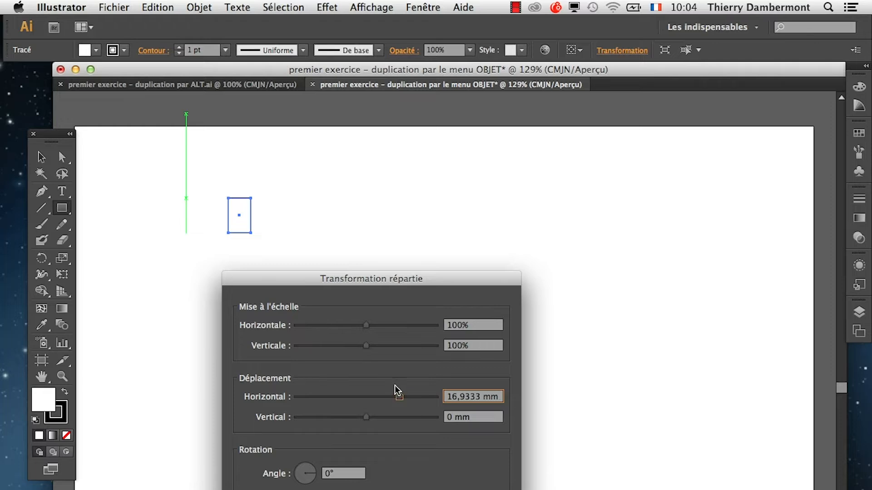
mouse_move(399, 397)
left_mouse_down()
mouse_move(363, 399)
mouse_move(390, 403)
left_mouse_up()
left_click_drag(387, 284, 621, 113)
left_click(555, 461)
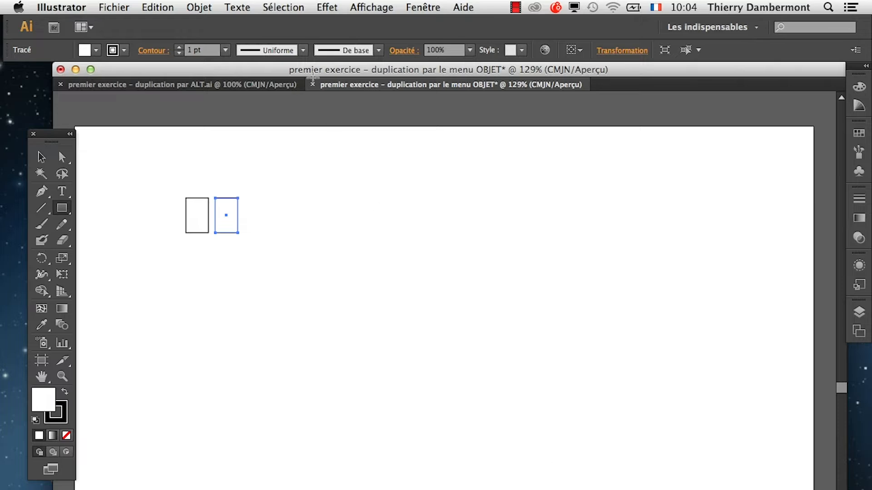
Repeat the copy transformation to extend the row of evenly spaced rectangles until it nears the artboard's horizontal middle.
left_click(199, 7)
mouse_move(207, 25)
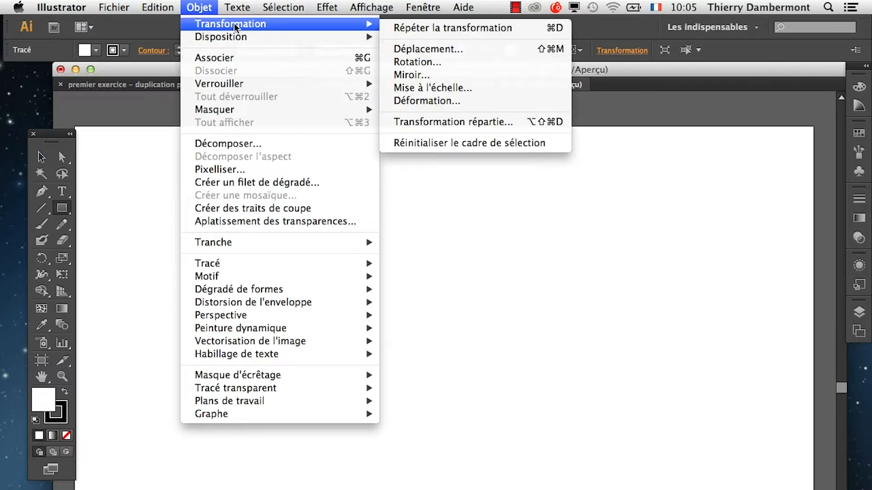
left_click(474, 44)
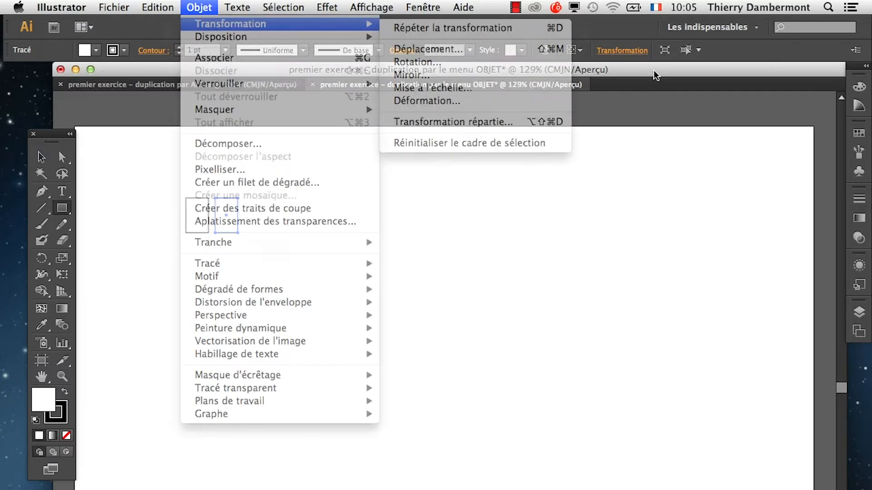
key("super+d")
key("super+d")
key("super+d")
key("super+d")
key("super+d")
key("super+d")
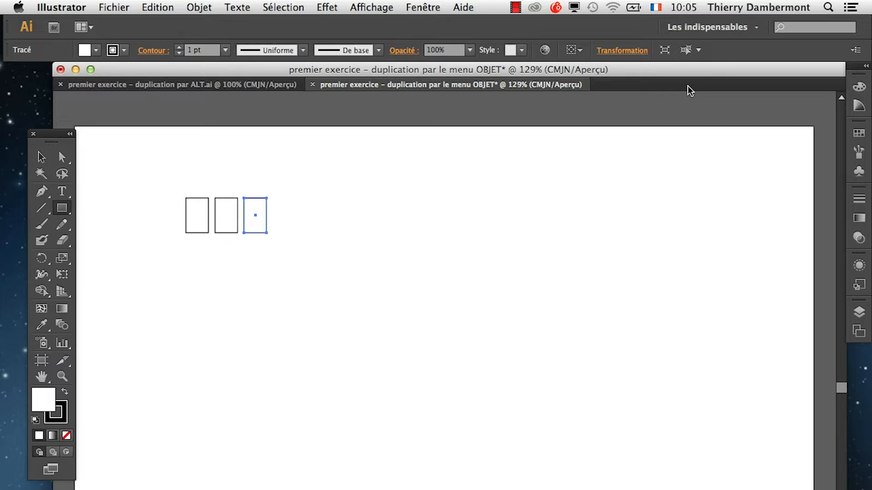
Select the whole row of rectangles and open Transformation répartie for it.
left_click_drag(134, 174, 521, 251)
key("super+z")
key("v")
left_click(165, 190)
left_click(219, 7)
mouse_move(219, 27)
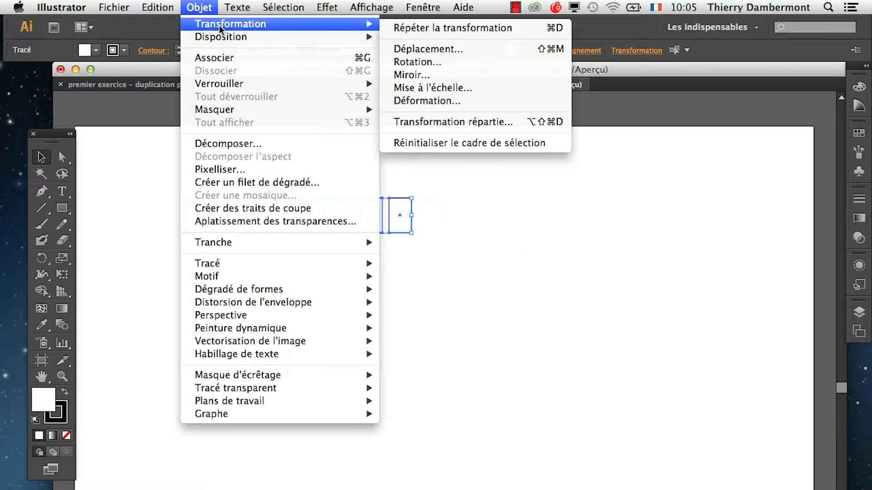
left_click(500, 116)
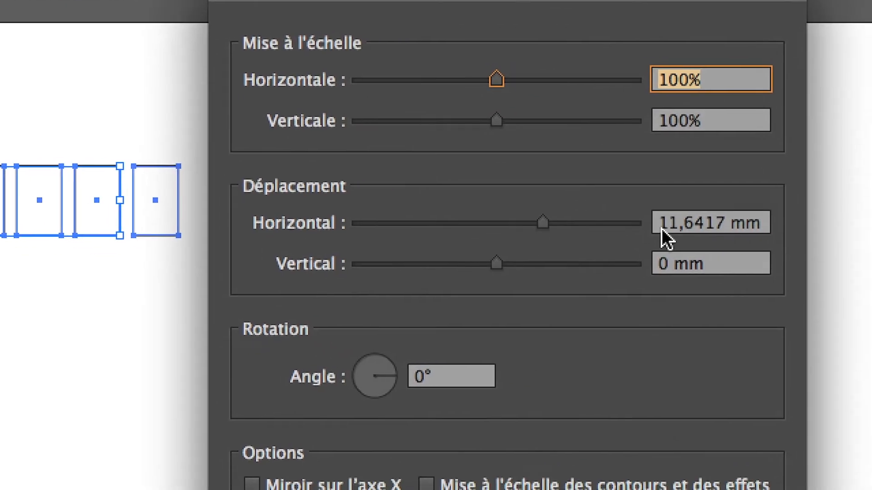
Set the horizontal displacement to 0 mm and the vertical displacement to about 18.34 mm, and create the row's transformation as a copy.
left_click(686, 229)
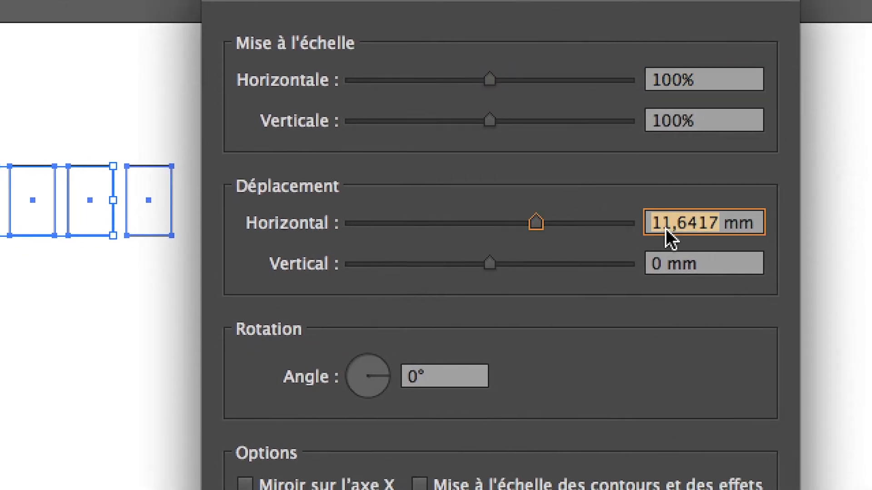
type("0")
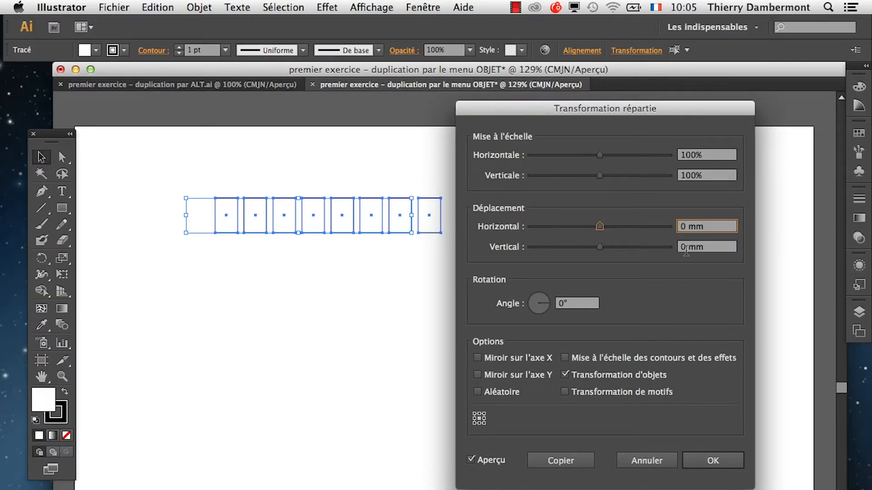
left_click_drag(603, 248, 634, 246)
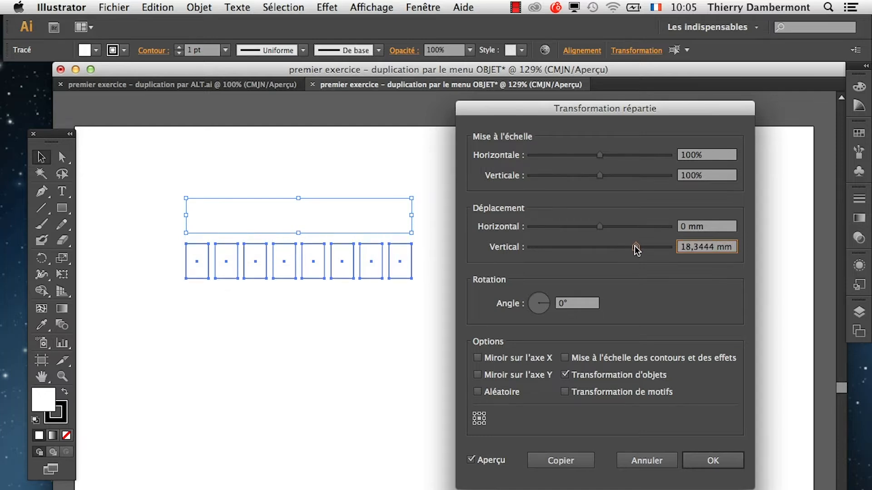
left_click(580, 460)
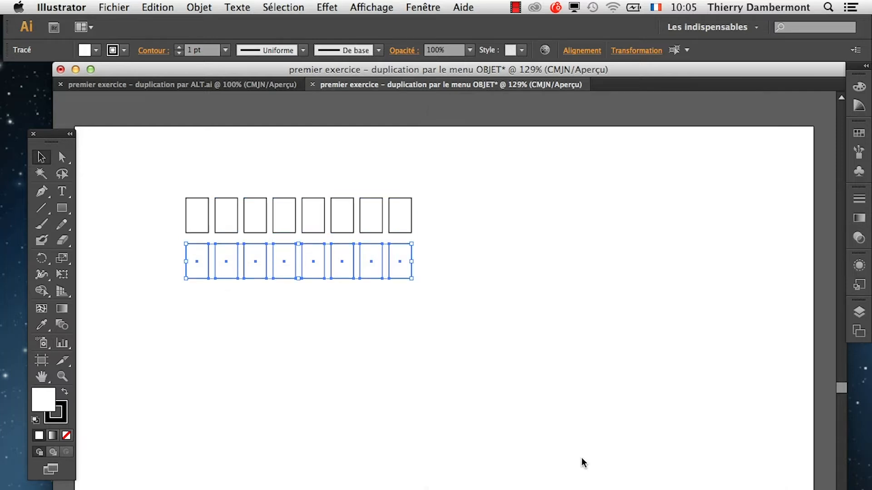
Repeat the row copy to extend the grid of evenly spaced rectangles down the artboard, leaving nothing selected.
key("super+d")
key("super+d")
key("super+d")
key("super+d")
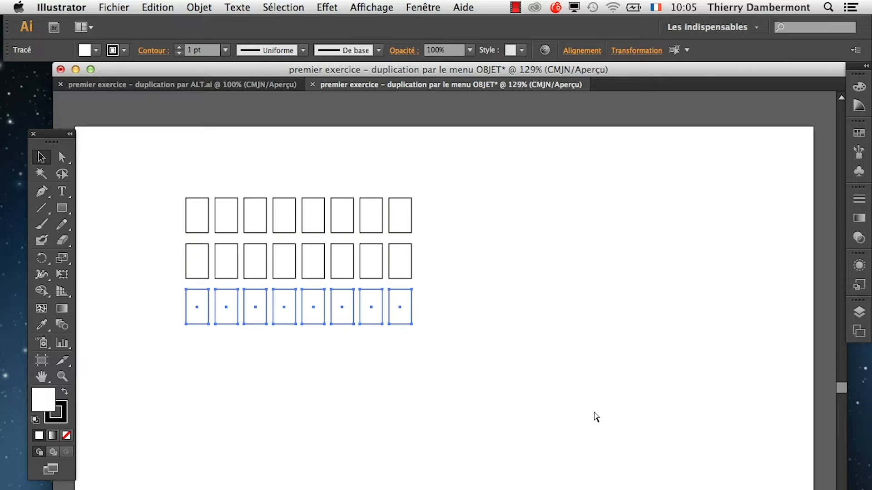
key("super+d")
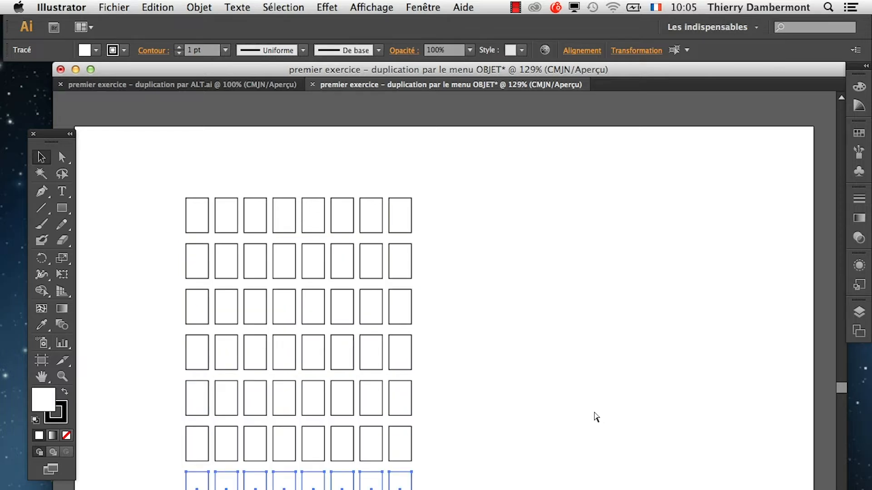
left_click(596, 417)
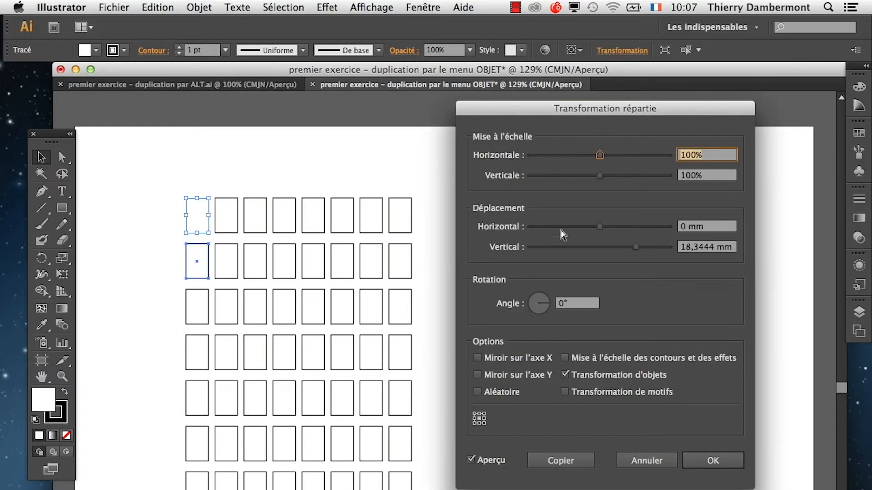
left_click(676, 464)
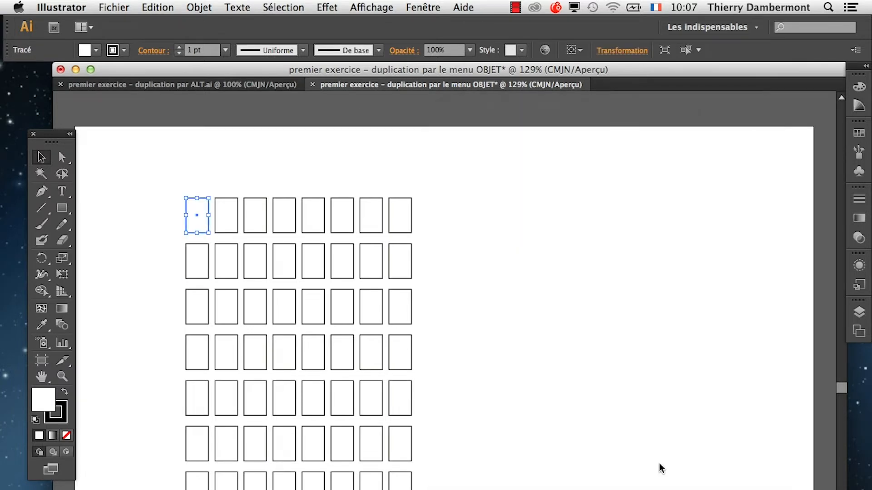
left_click(525, 219)
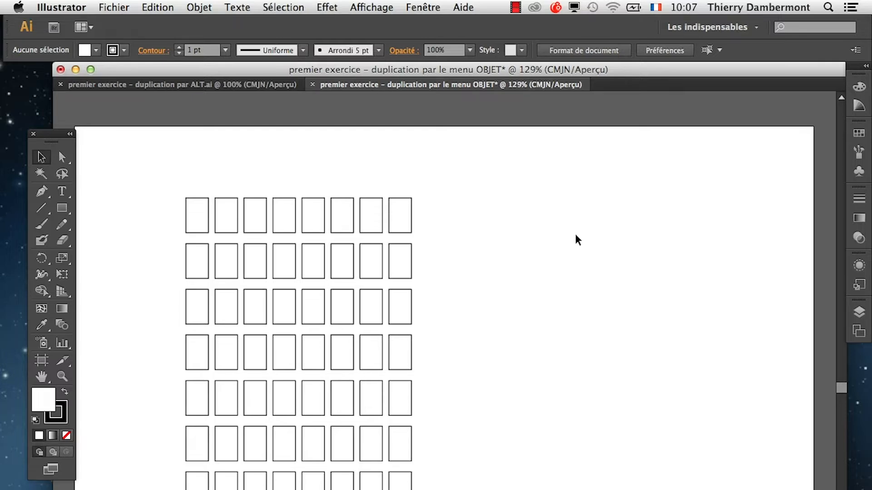
Save the document as "premier exercice – duplication par le menu OBJET.ai" in the folder "le 09 décembre 2013" with the Illustrator CS6 version options.
left_click(115, 7)
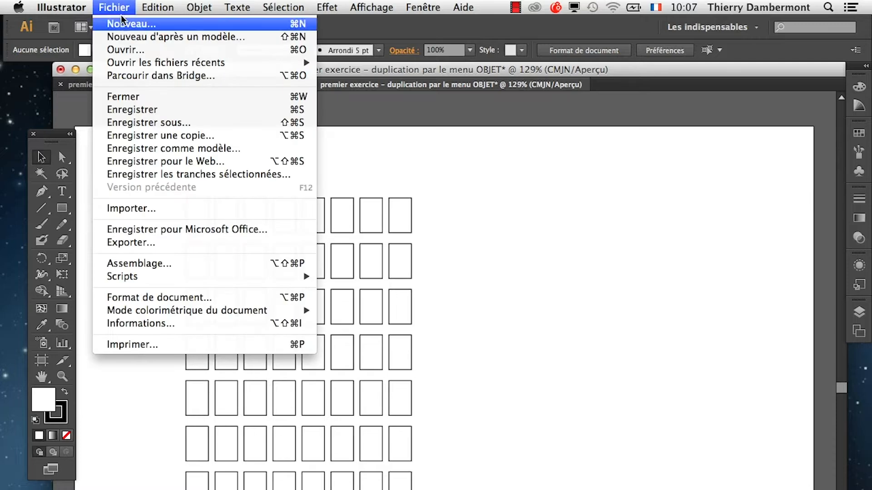
left_click(156, 122)
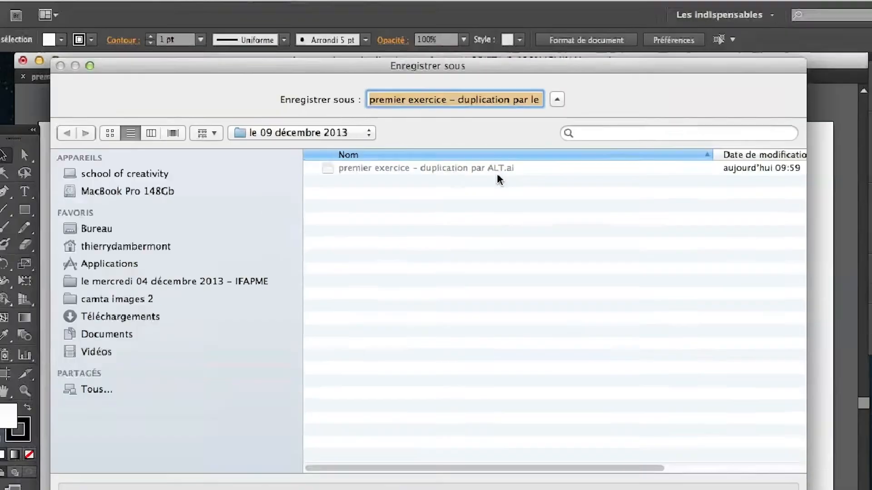
key("Return")
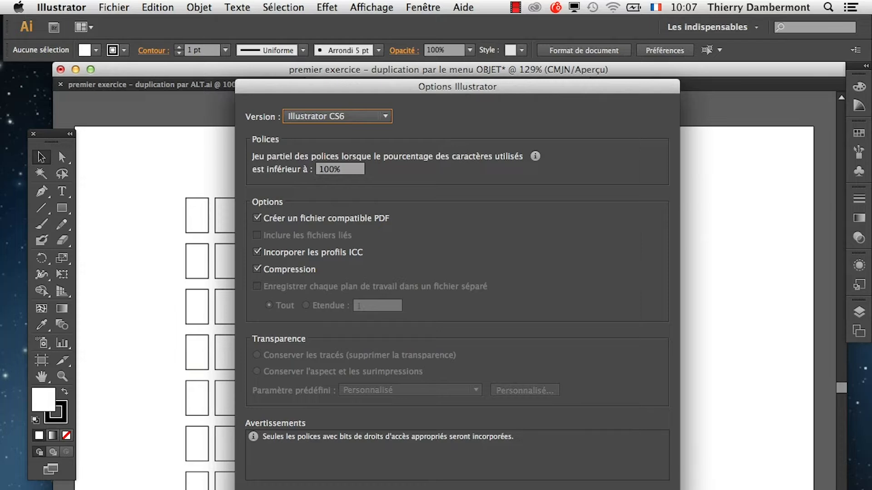
key("Return")
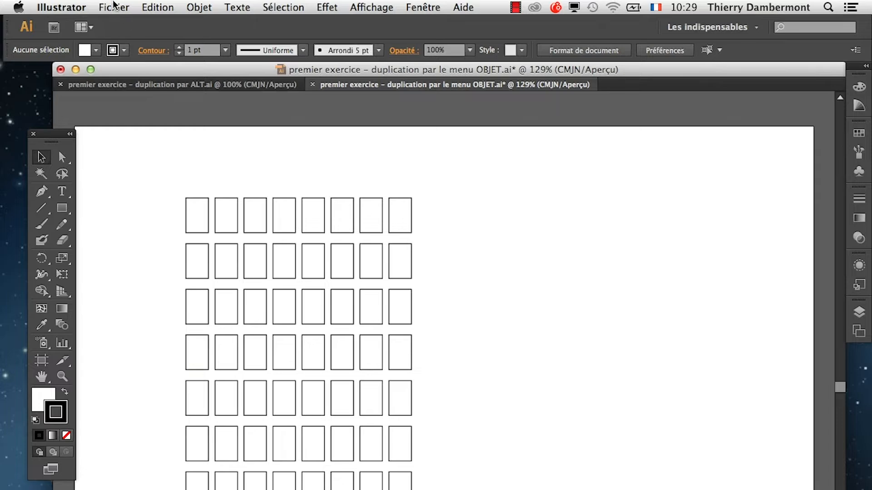
Create a new A4 landscape document named "premier exercice – duplication par le menu EFFET".
left_click(115, 6)
left_click(121, 21)
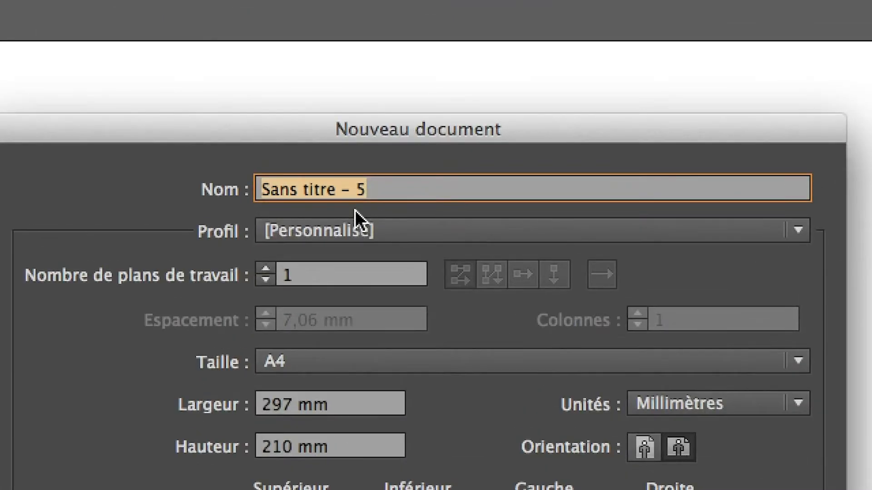
type("premier ex")
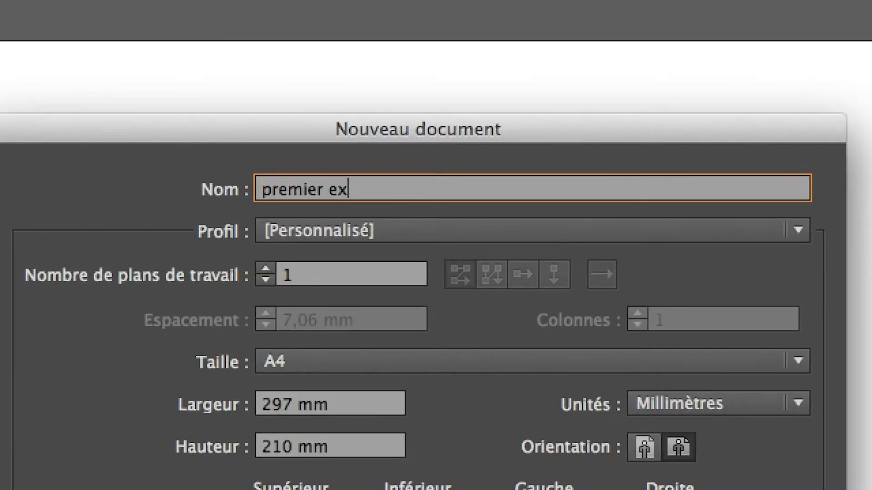
type("ercice ")
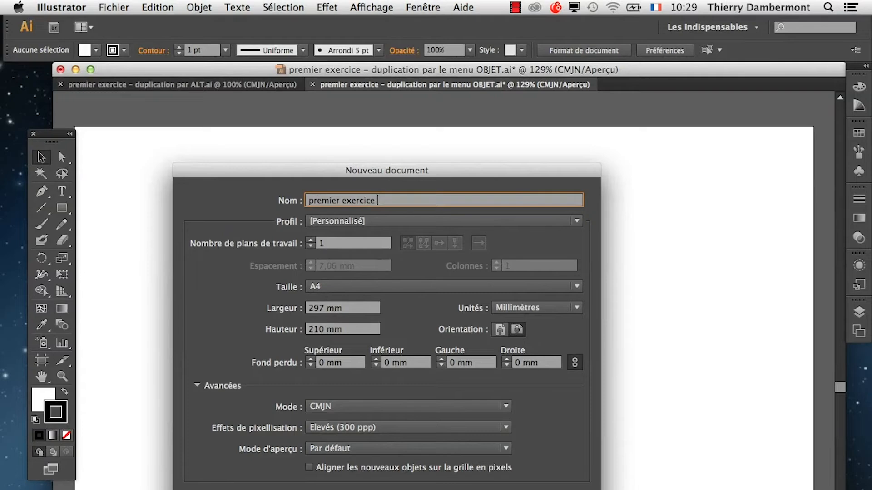
type("- dupliv")
key("BackSpace")
type("cation par le menu EFFET")
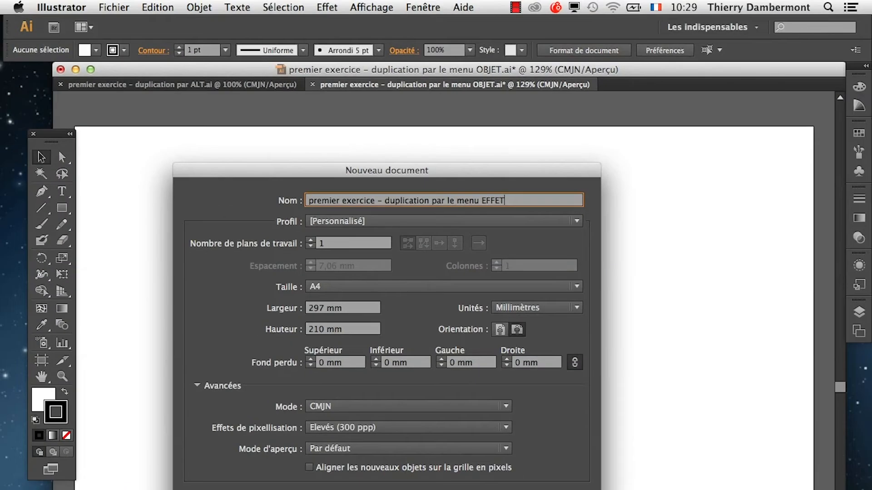
key("Return")
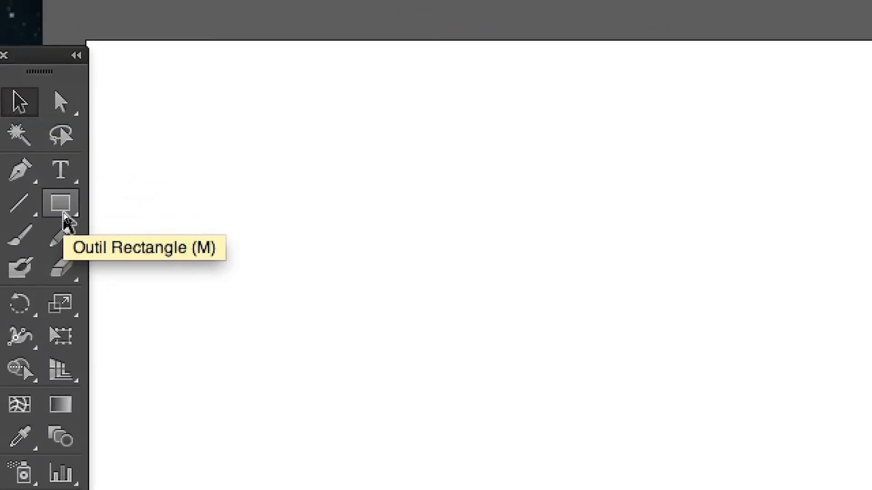
Draw a small upright rectangle near the artboard's upper-left corner with the Rectangle tool.
left_click(64, 216)
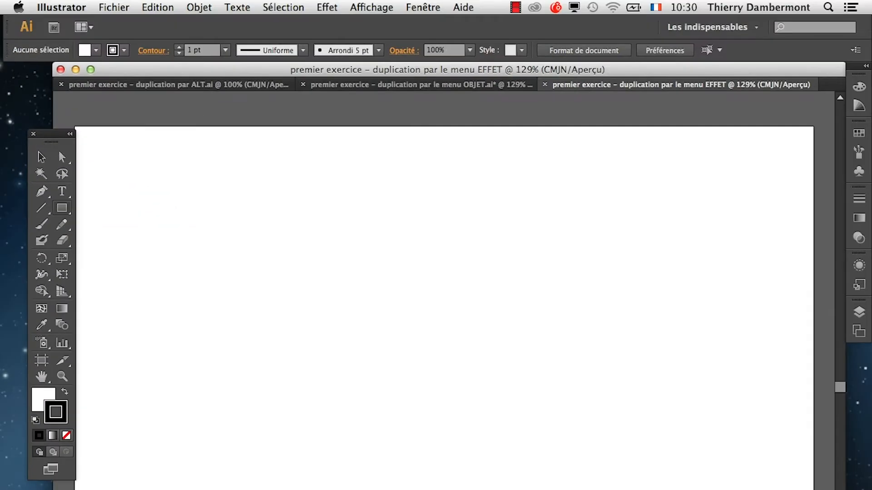
left_click_drag(316, 196, 352, 266)
left_click_drag(211, 241, 213, 235)
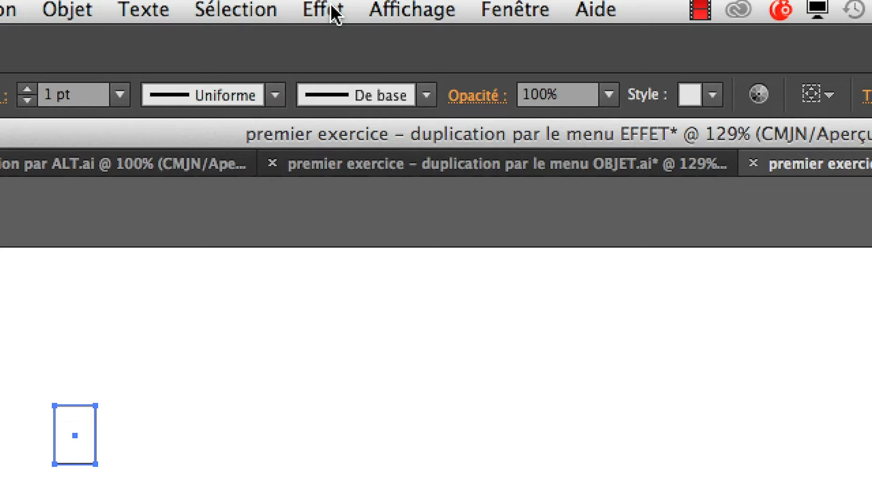
Open the Transformation effect from Distorsion et transformation for the rectangle, keep the dialog clear of it and turn on the preview.
left_click(334, 12)
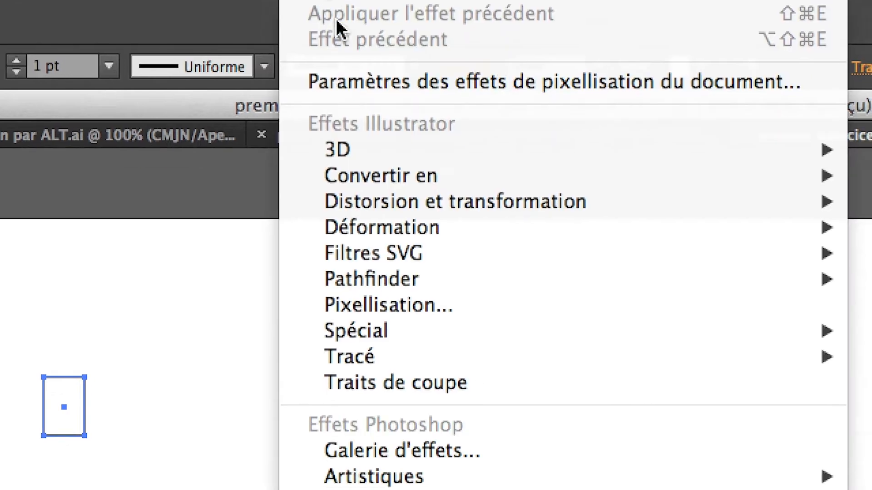
mouse_move(396, 238)
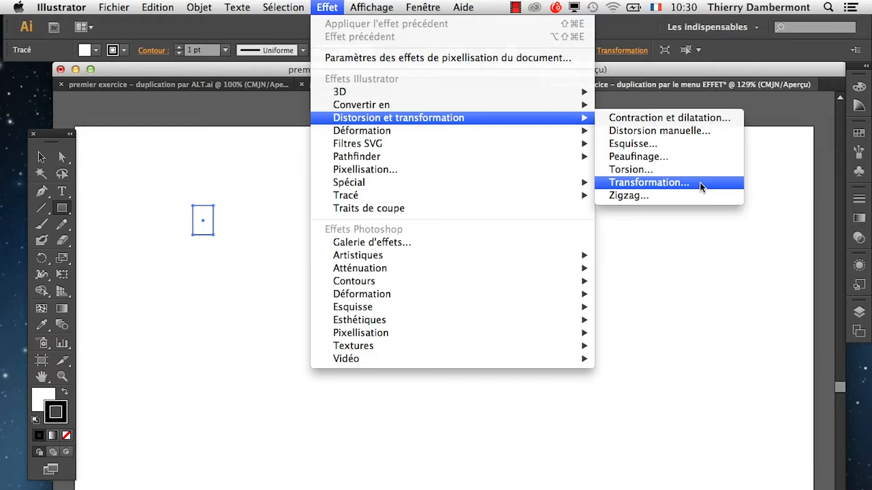
left_click(699, 182)
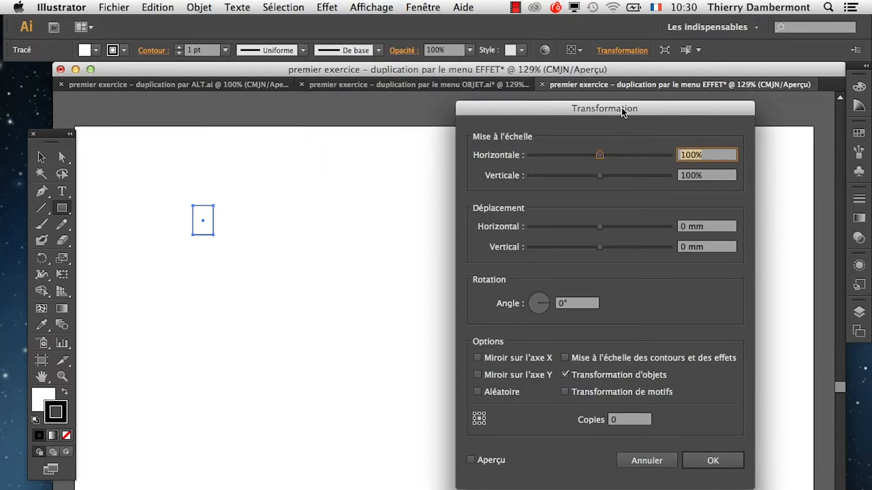
mouse_move(622, 109)
left_mouse_down()
mouse_move(621, 100)
mouse_move(673, 134)
mouse_move(607, 213)
mouse_move(634, 104)
mouse_move(615, 108)
left_mouse_up()
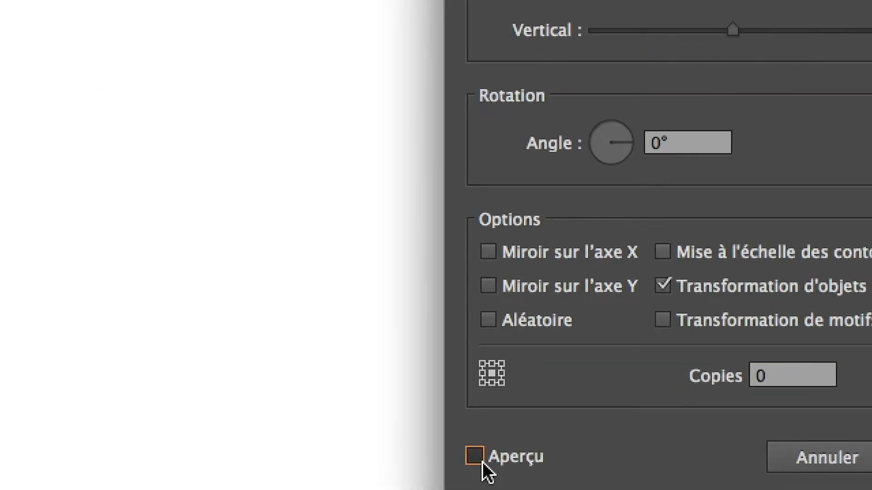
left_click(482, 463)
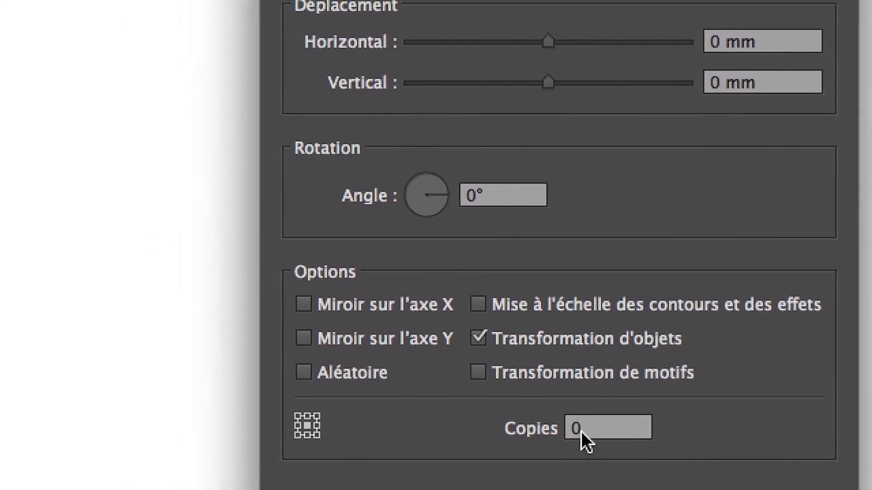
Set the effect's horizontal displacement to about 11.99 mm with 7 copies and apply it to form a row of rectangles.
left_click(513, 442)
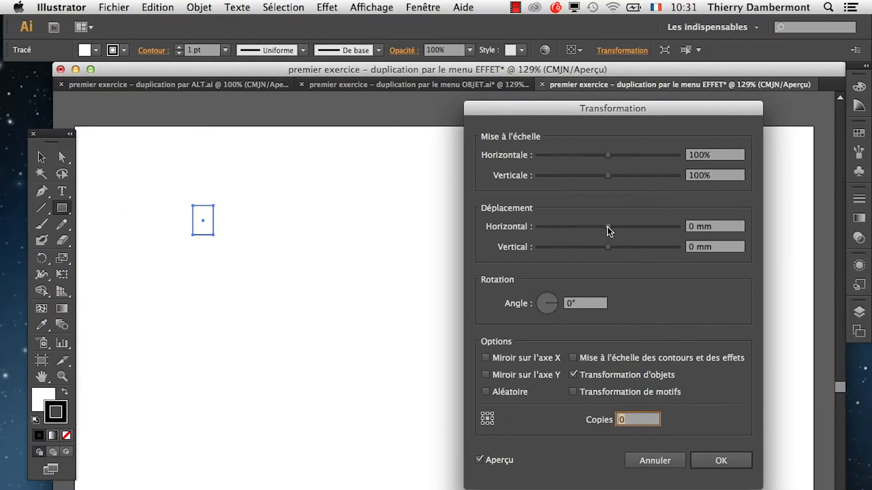
left_click_drag(607, 227, 633, 226)
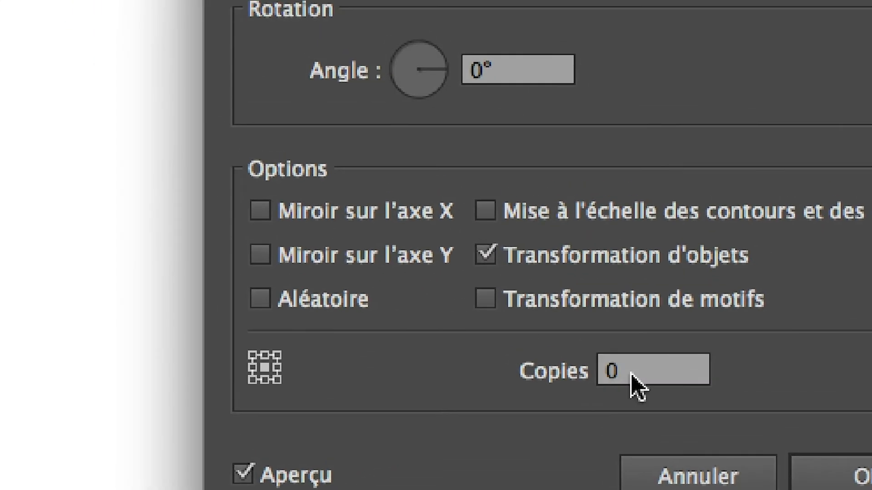
left_click(630, 373)
left_click_drag(630, 372, 474, 424)
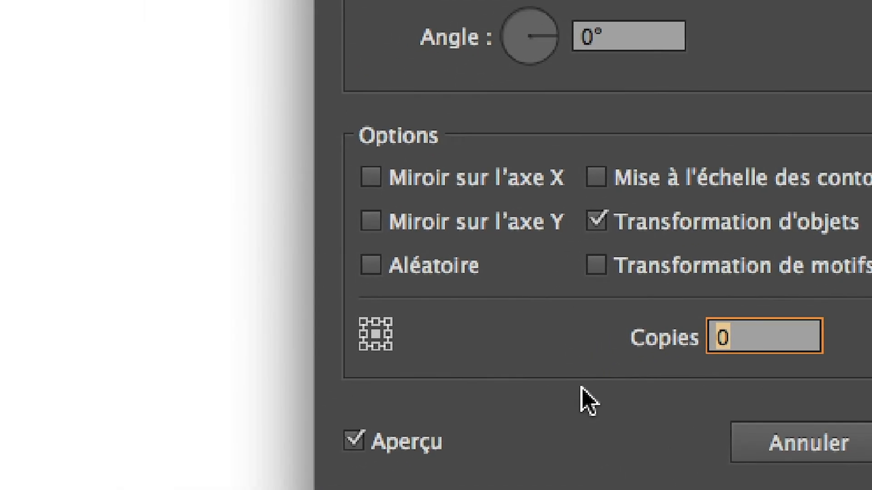
type("7")
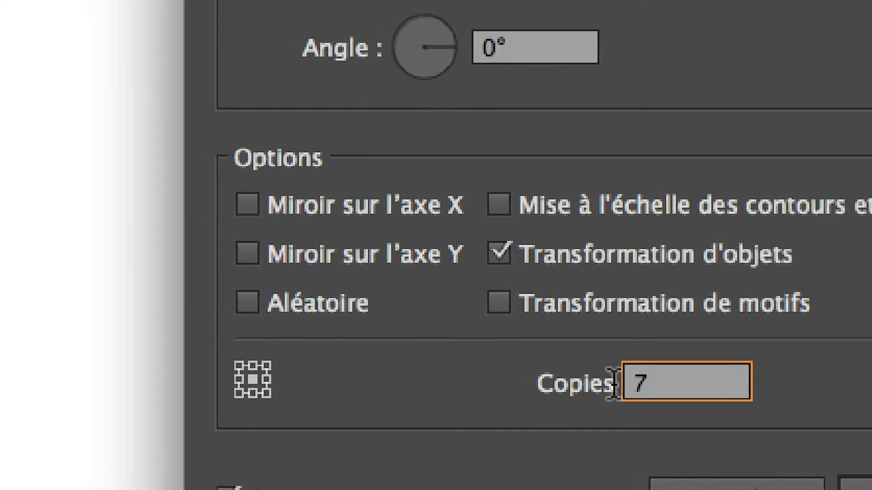
double_click(647, 383)
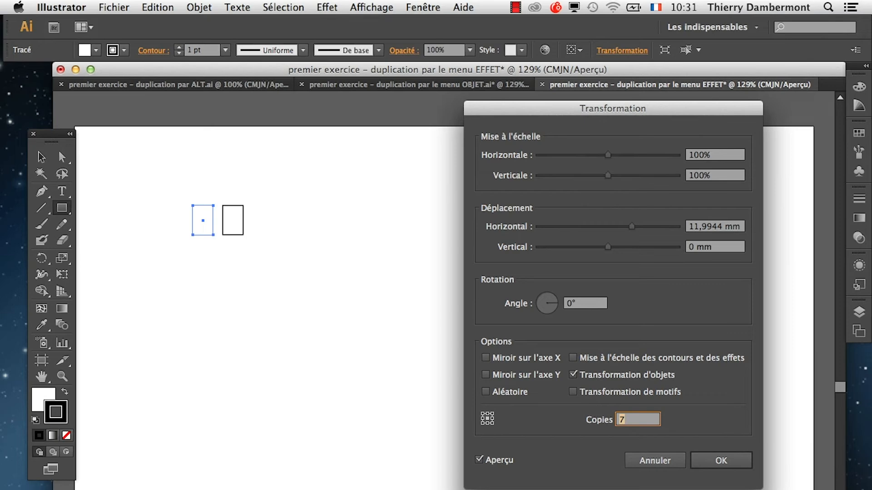
key("Tab")
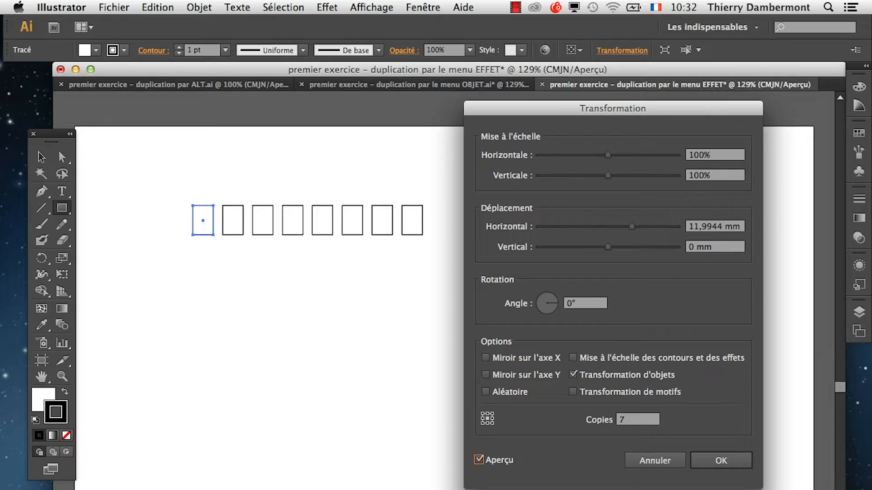
key("Tab")
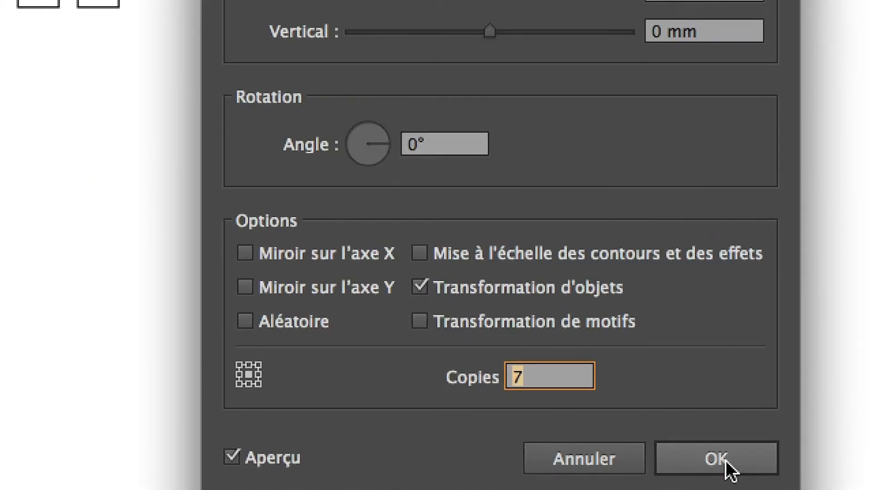
left_click(725, 461)
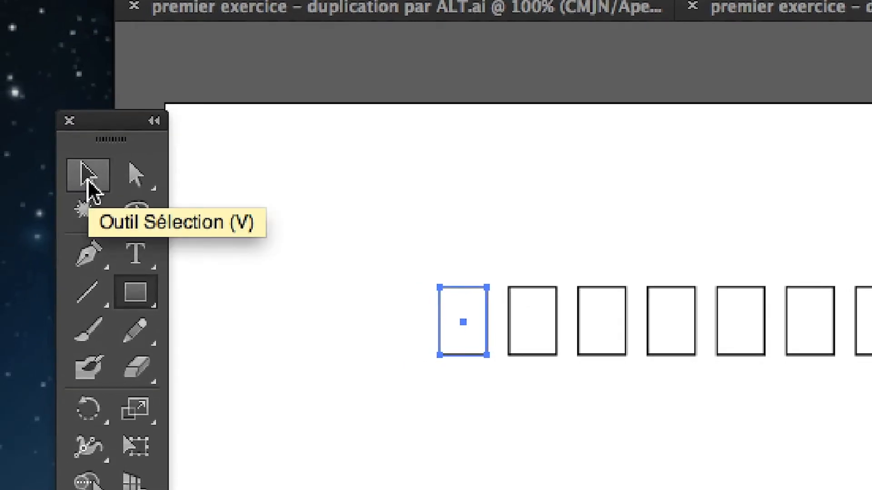
Switch to the Selection tool, keeping the first rectangle of the row selected.
left_click(88, 182)
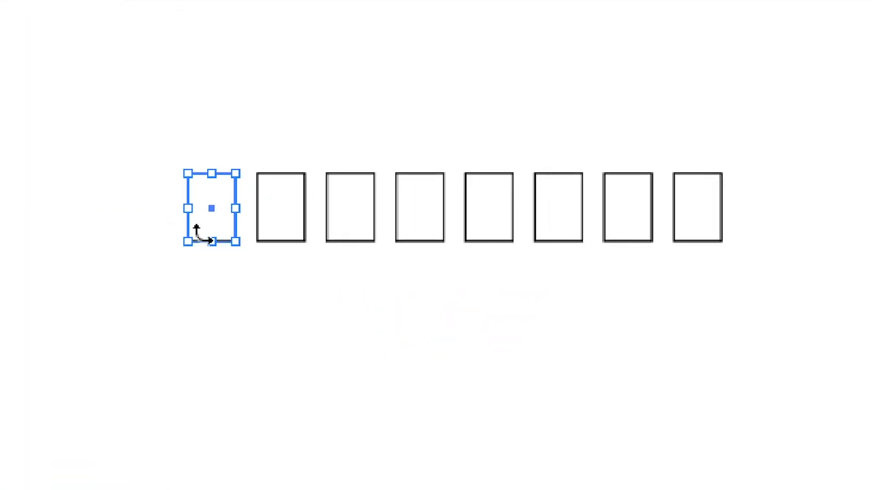
mouse_move(208, 236)
left_mouse_down()
mouse_move(207, 249)
mouse_move(205, 220)
mouse_move(206, 244)
left_mouse_up()
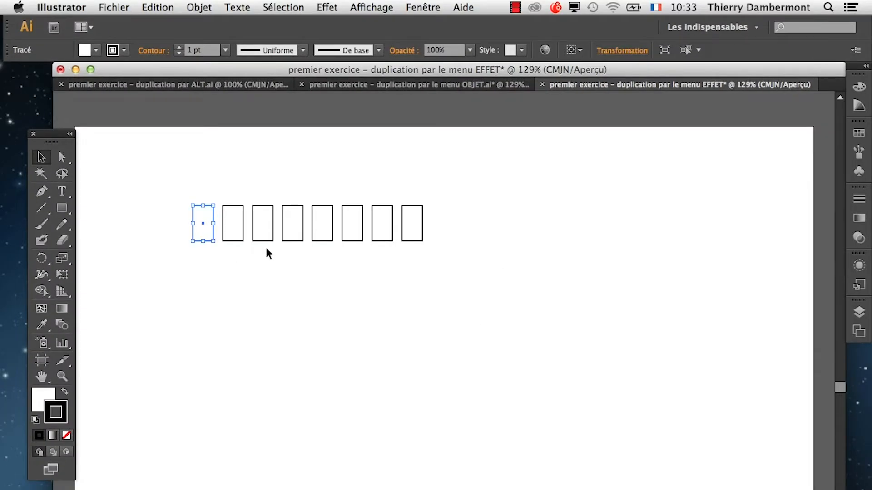
key("a")
left_click(329, 9)
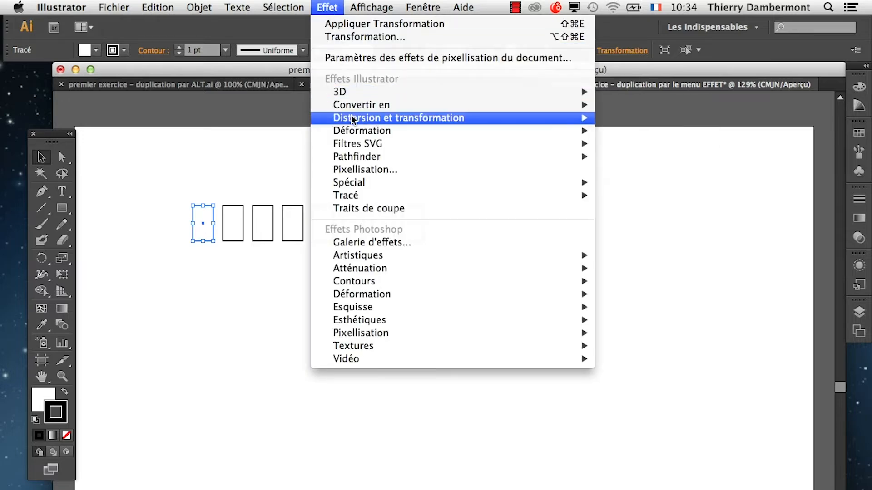
mouse_move(372, 122)
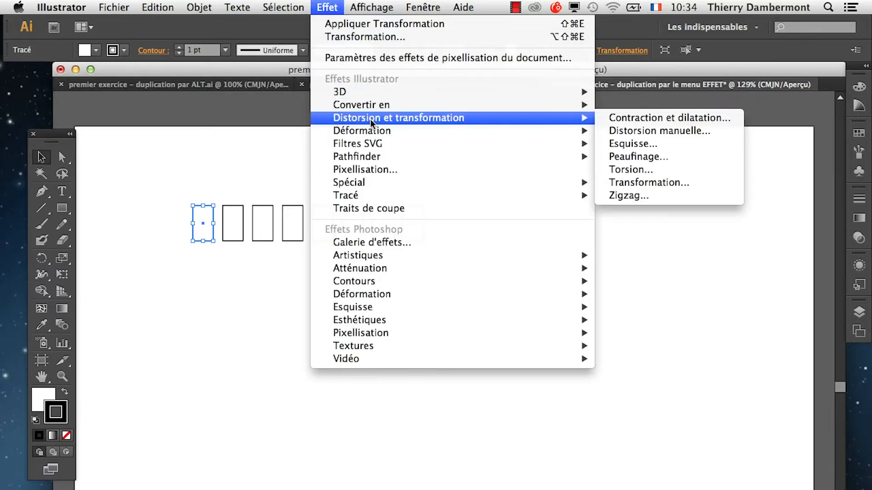
left_click(640, 183)
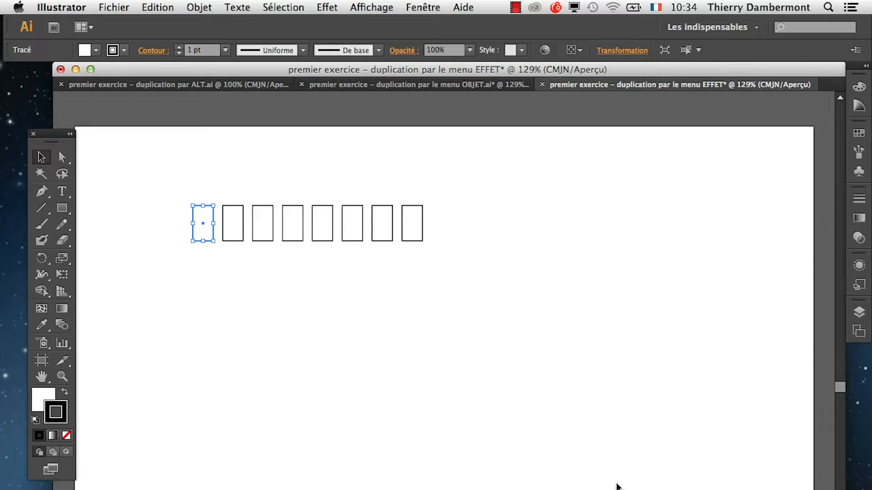
left_click_drag(609, 394, 351, 297)
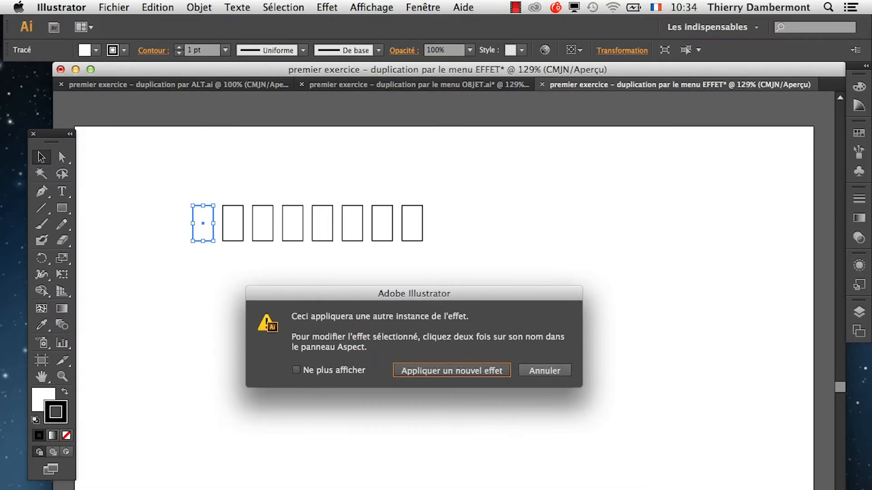
left_click(538, 374)
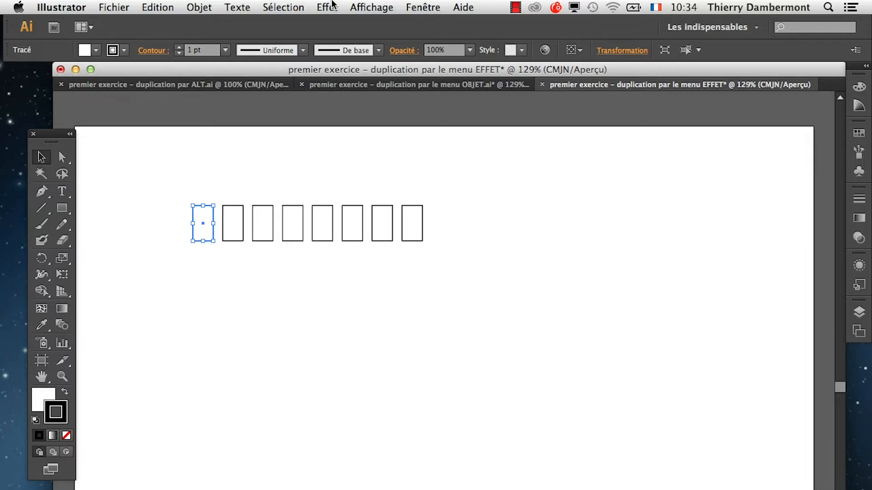
left_click(333, 6)
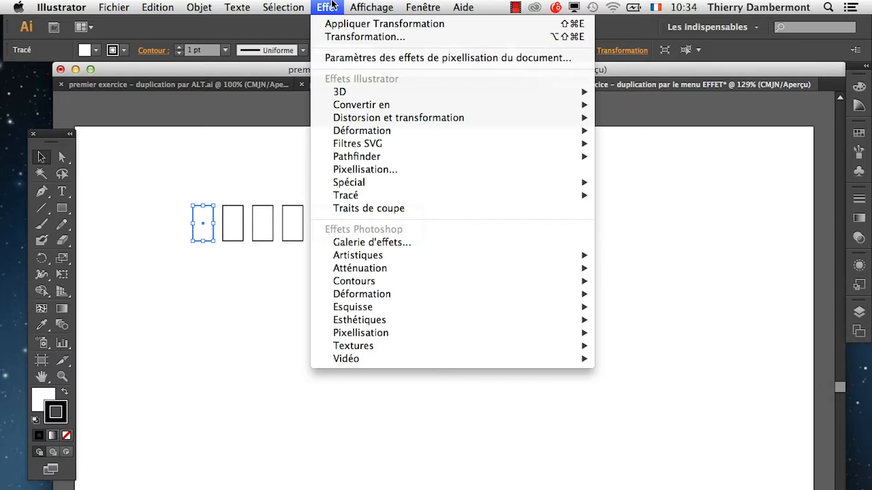
mouse_move(381, 119)
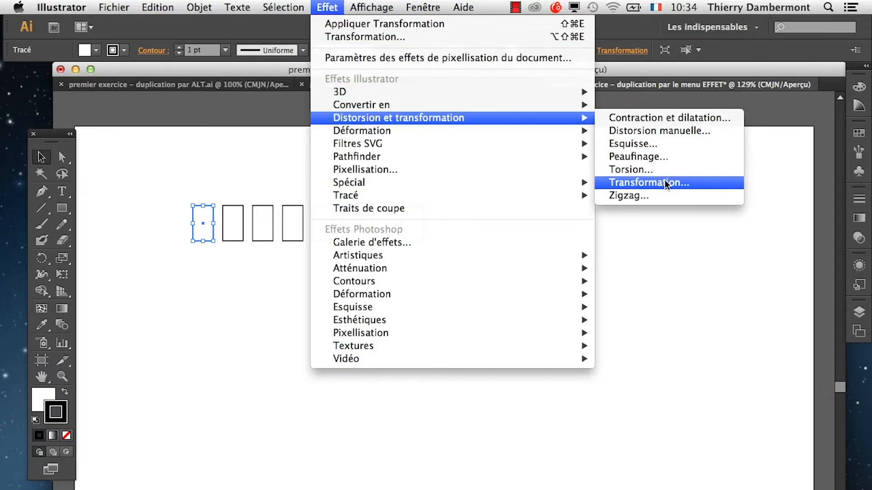
left_click(649, 182)
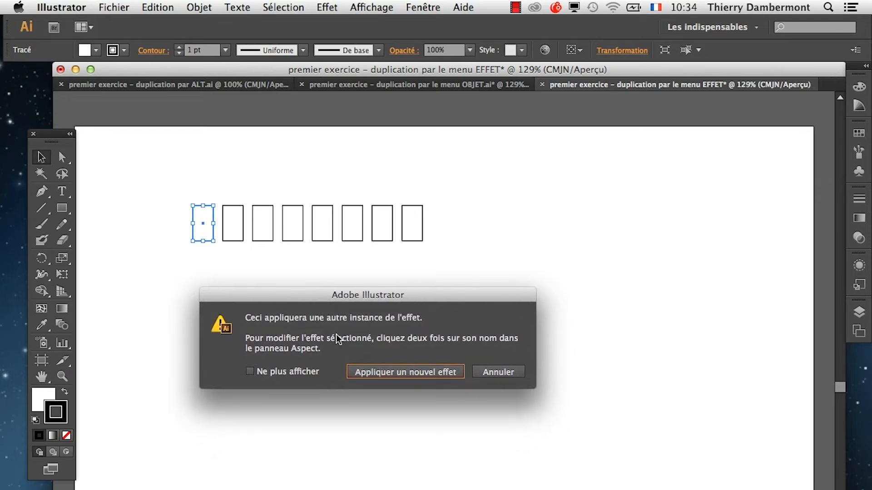
left_click(494, 372)
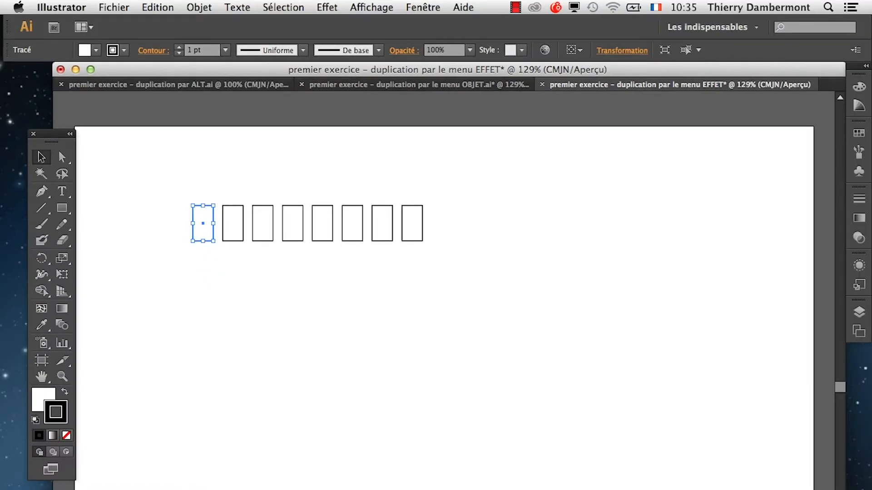
Show the Aspect settings of the rectangle as a floating panel beside the row and collapse Styles graphiques.
left_click(422, 7)
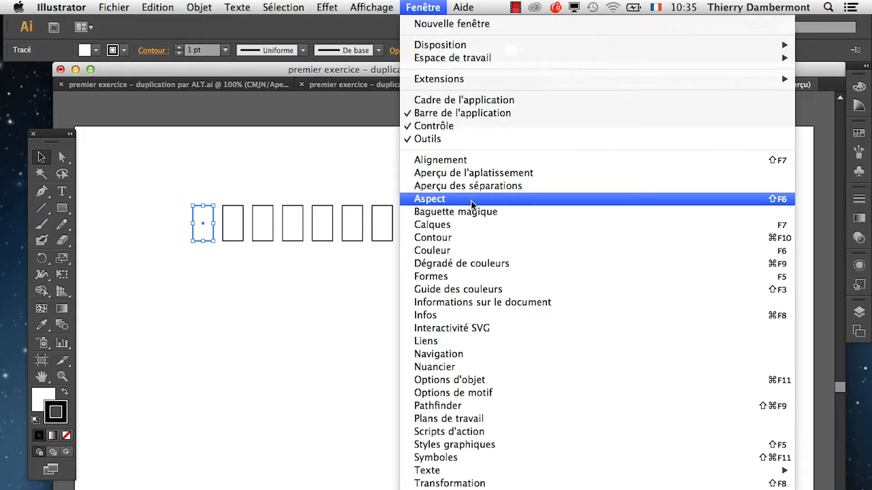
left_click(436, 199)
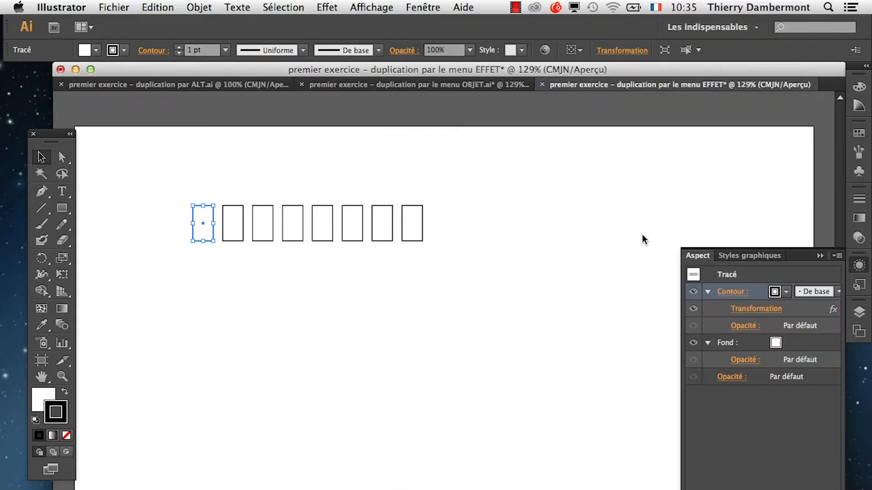
left_click_drag(697, 256, 511, 156)
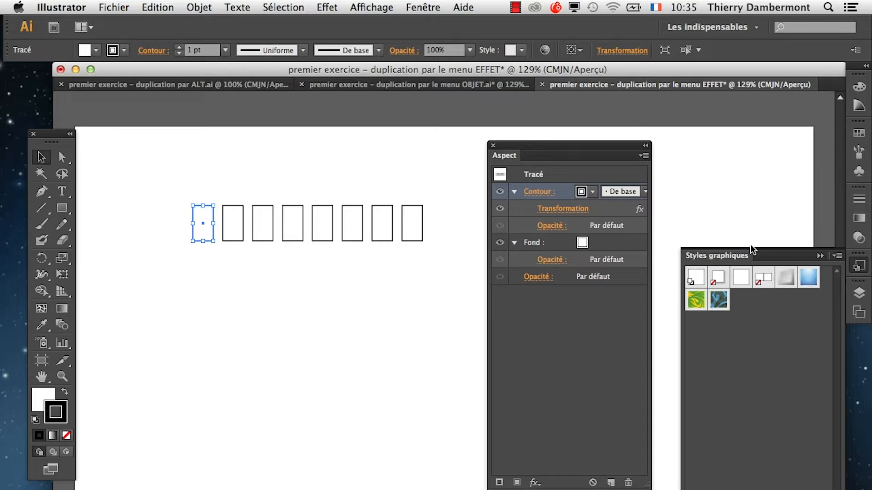
left_click(819, 256)
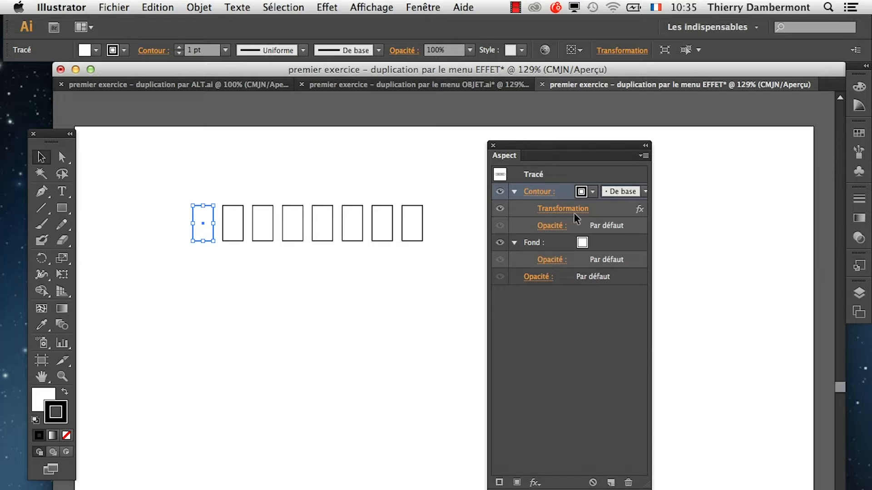
Enlarge the floating Aspect panel and expand its Contour and Fond entries so the contour's Transformation effect is listed.
left_click(515, 191)
left_click(515, 209)
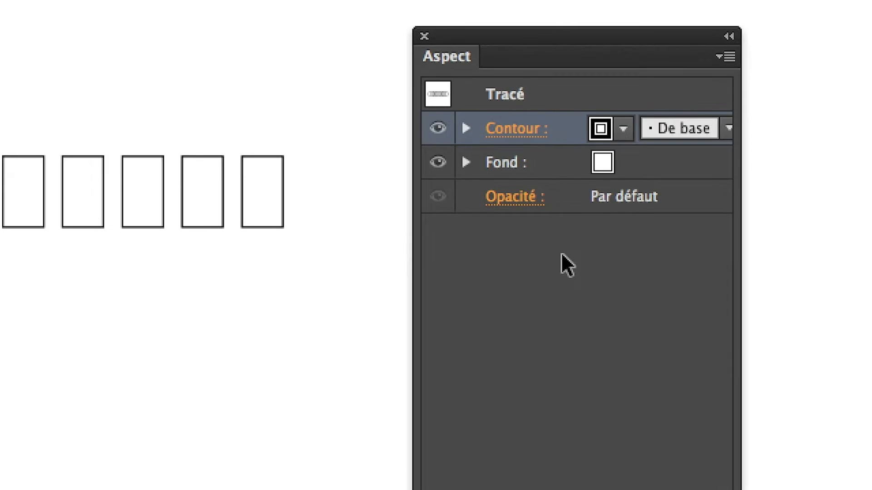
left_click_drag(617, 414, 812, 221)
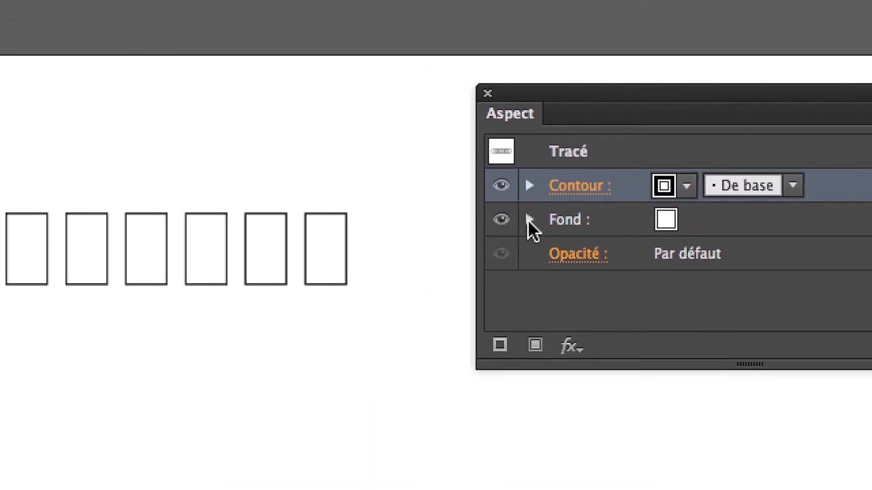
left_click(525, 217)
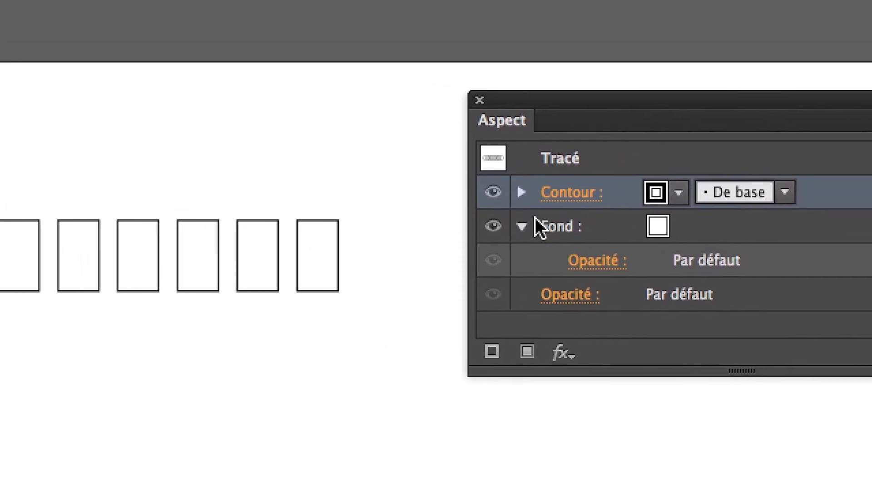
left_click(511, 188)
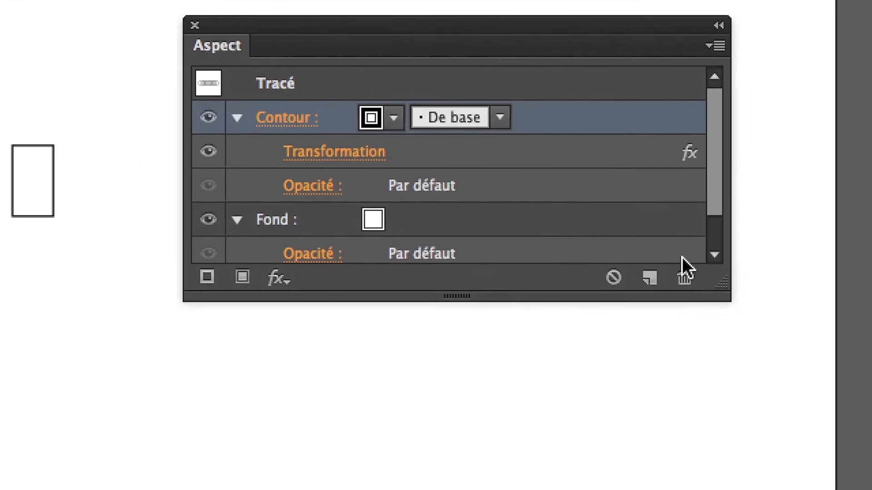
left_click_drag(687, 258, 701, 318)
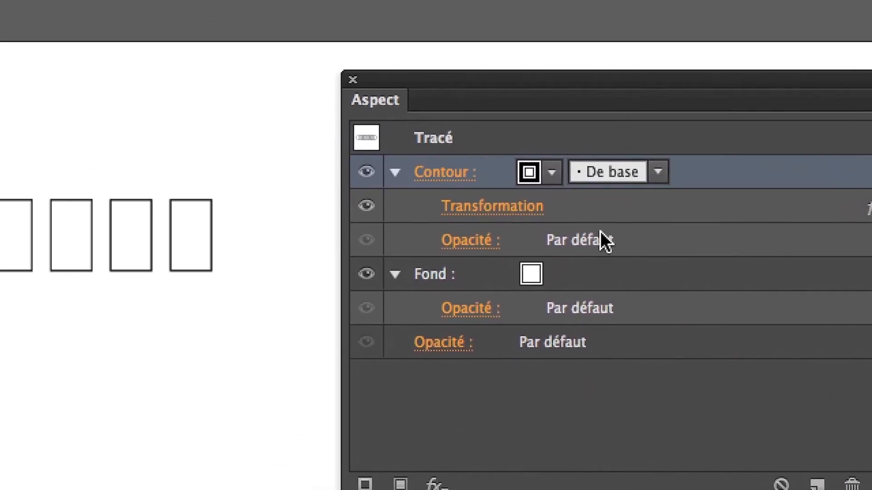
Edit the contour's existing Transformation effect with the preview on, setting the horizontal displacement to about 15.52 mm, and apply it.
left_click(428, 47)
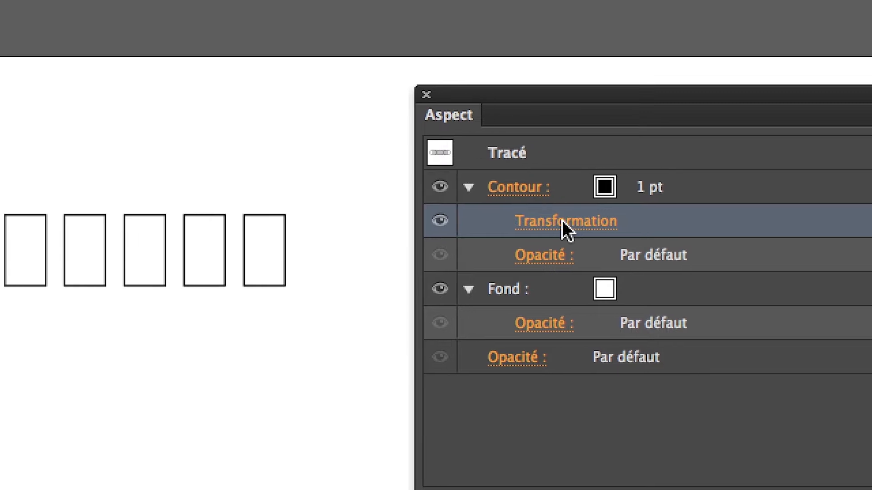
left_click(563, 221)
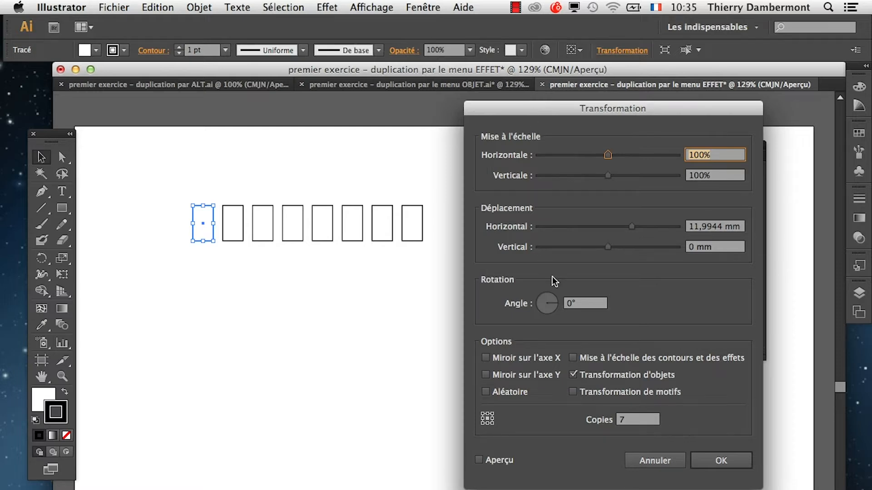
left_click_drag(635, 229, 622, 227)
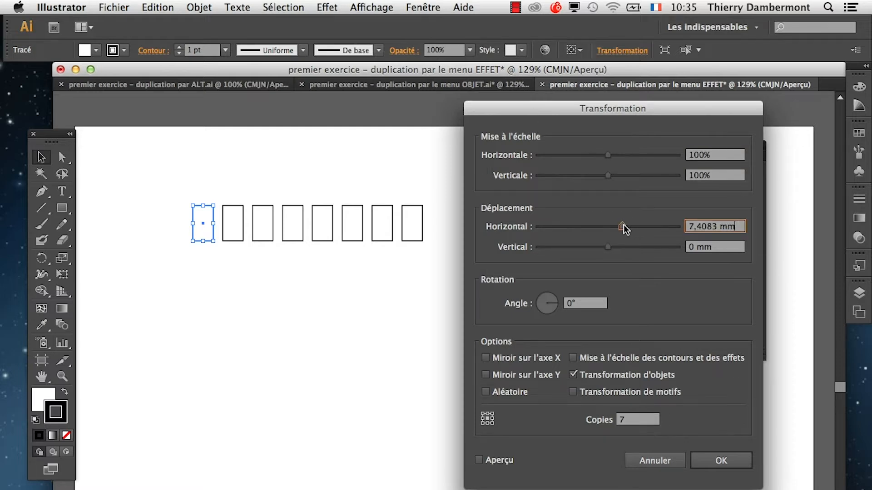
left_click(478, 460)
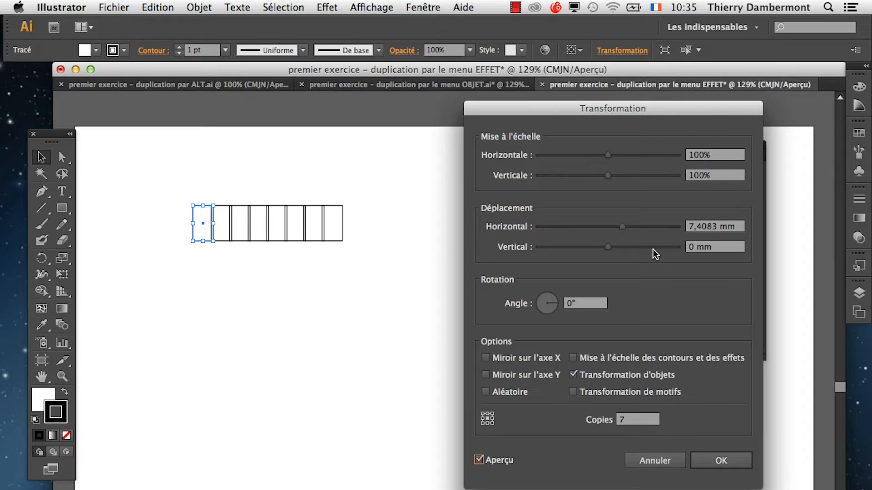
left_click_drag(623, 227, 638, 227)
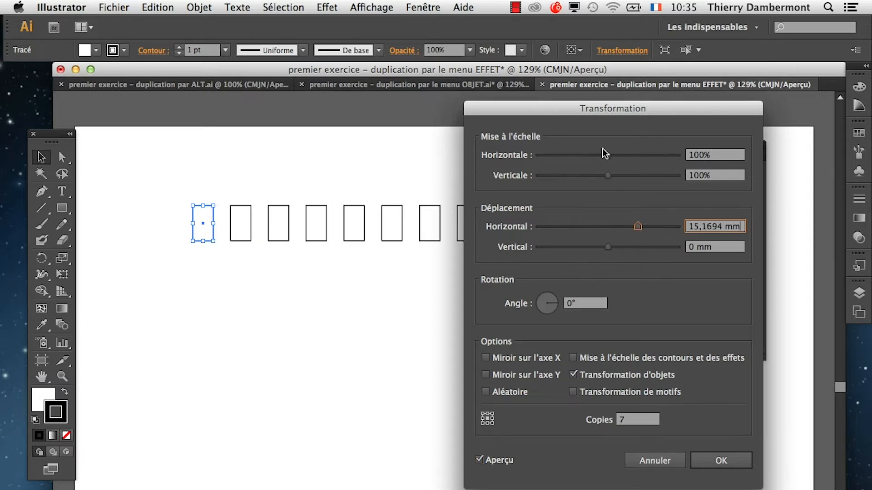
left_click_drag(601, 111, 508, 289)
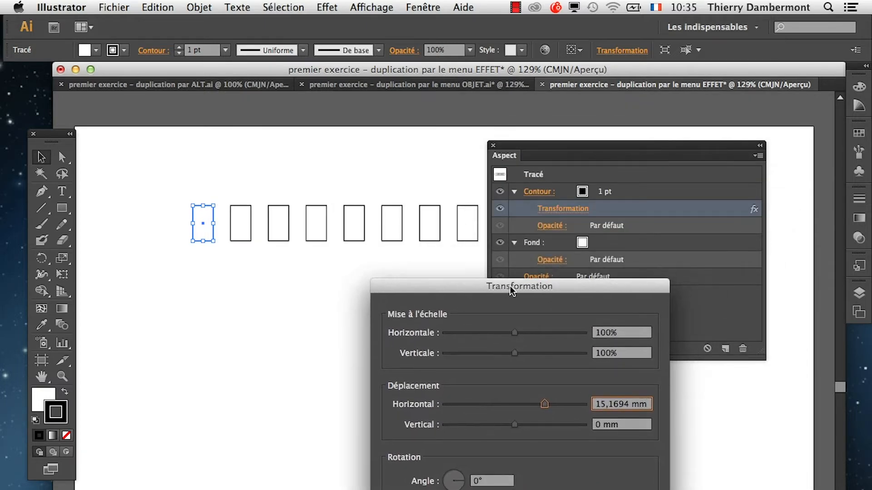
mouse_move(544, 405)
left_mouse_down()
mouse_move(535, 405)
mouse_move(545, 411)
left_mouse_up()
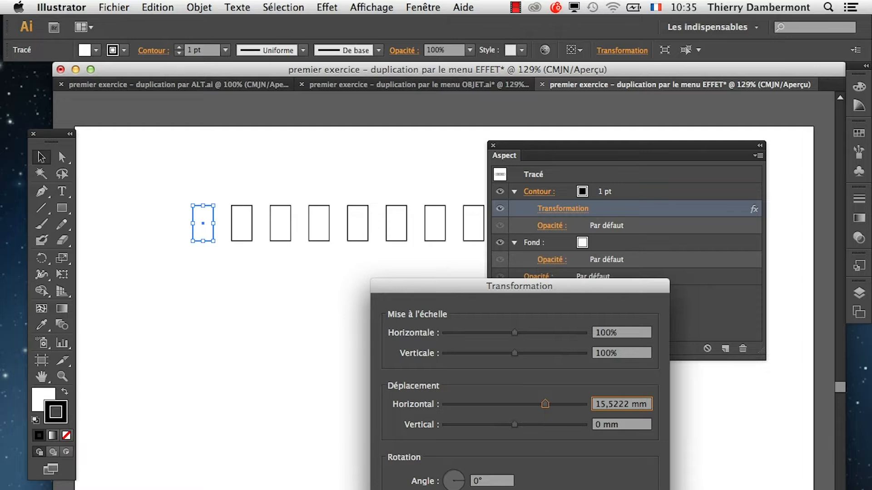
key("Return")
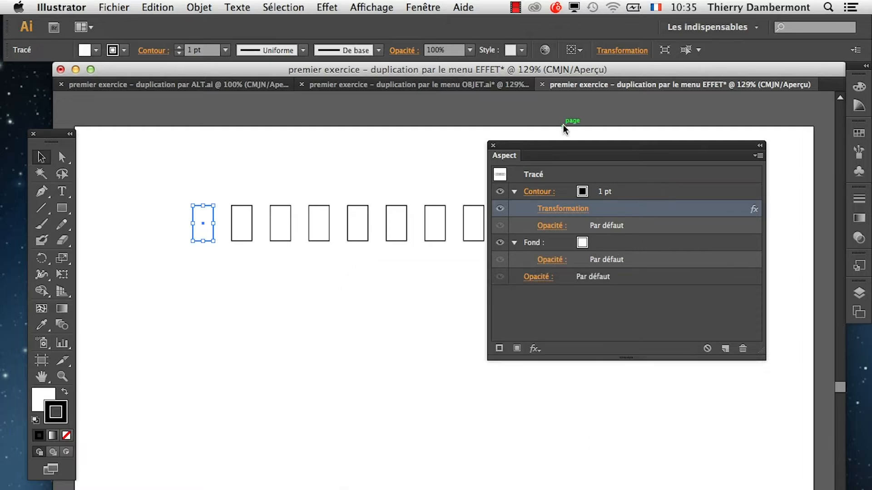
Place the Aspect panel below the row of rectangles, make it narrower and collapse its Contour and Fond entries.
left_click_drag(564, 146, 528, 305)
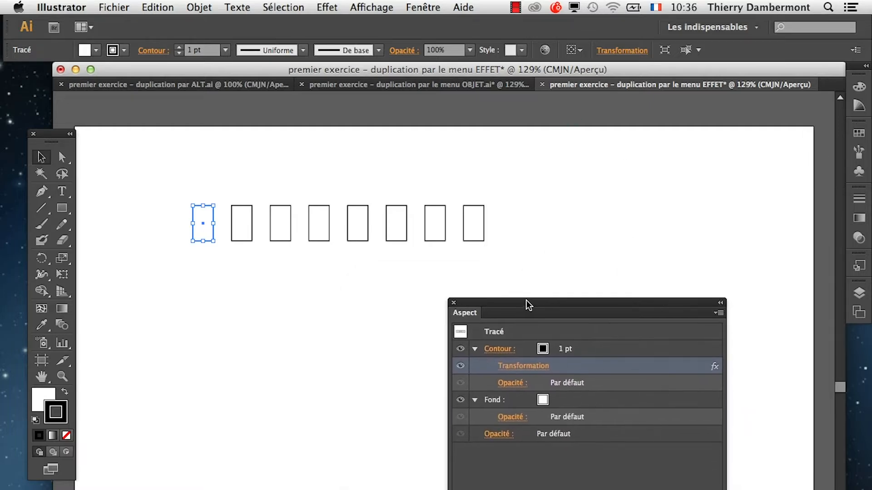
left_click_drag(726, 489, 705, 489)
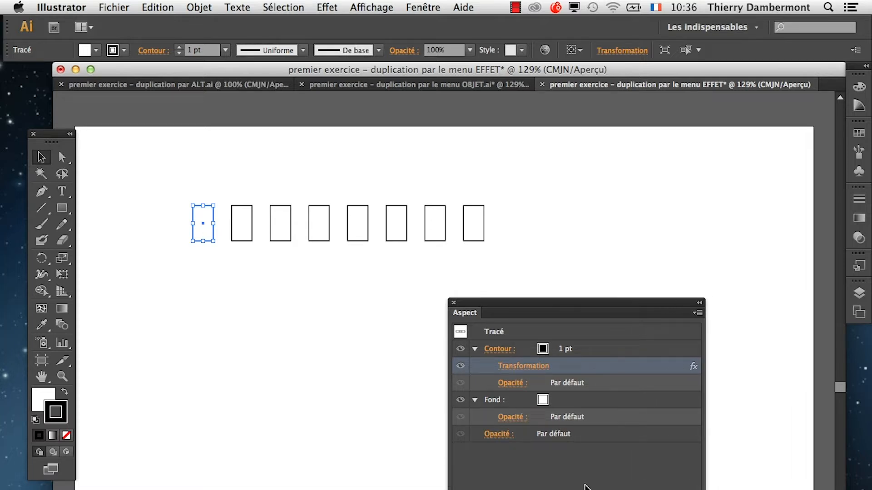
left_click_drag(495, 303, 296, 342)
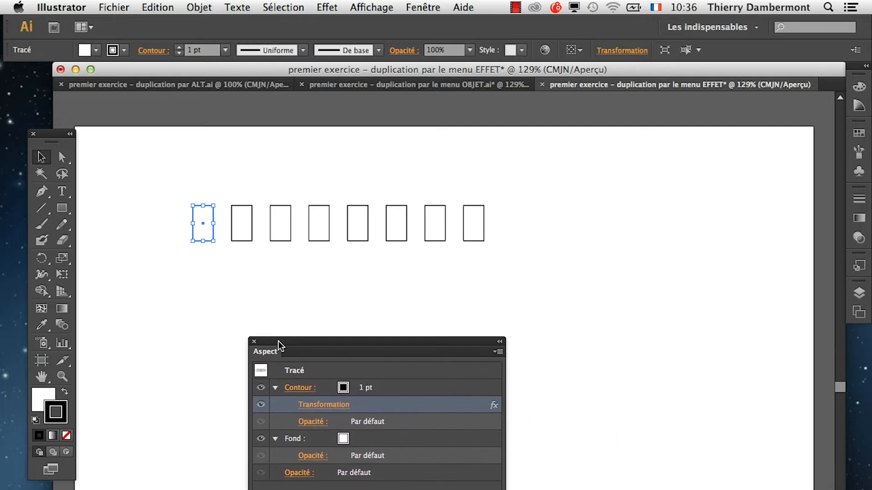
left_click(275, 388)
left_click(275, 405)
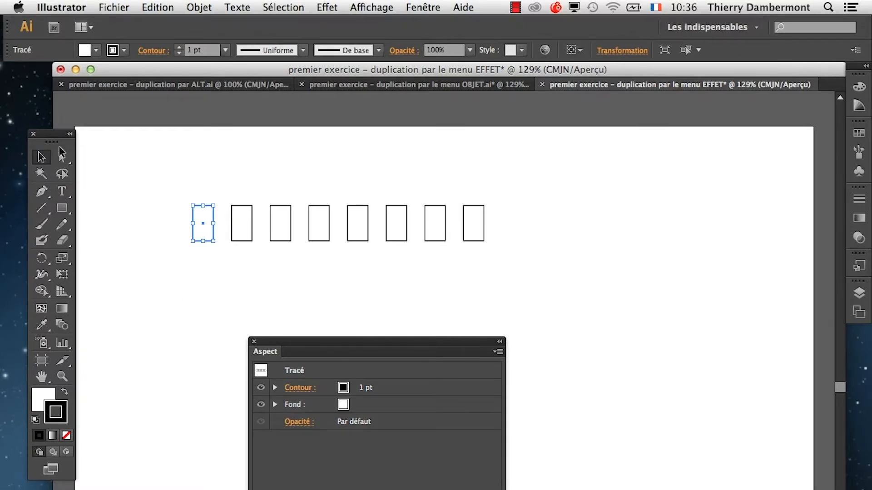
Move the tools onto the artboard beside the first rectangle and display the transparency grid.
left_click_drag(51, 142, 135, 144)
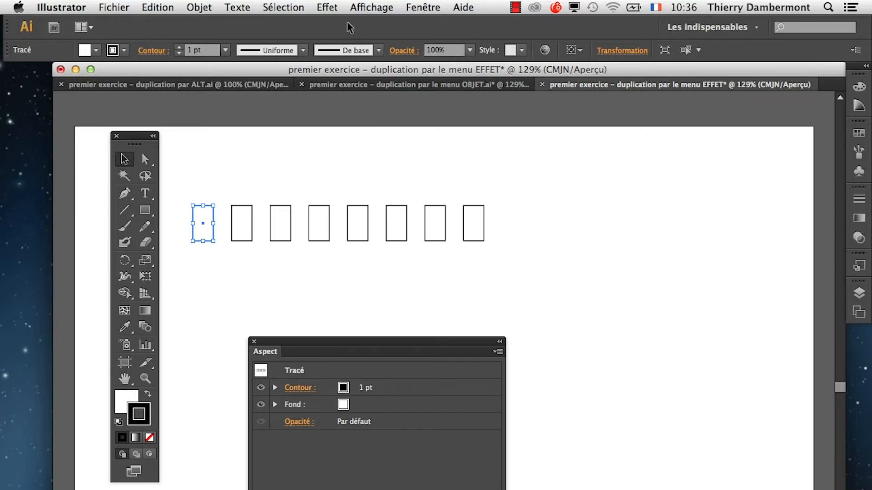
left_click(361, 8)
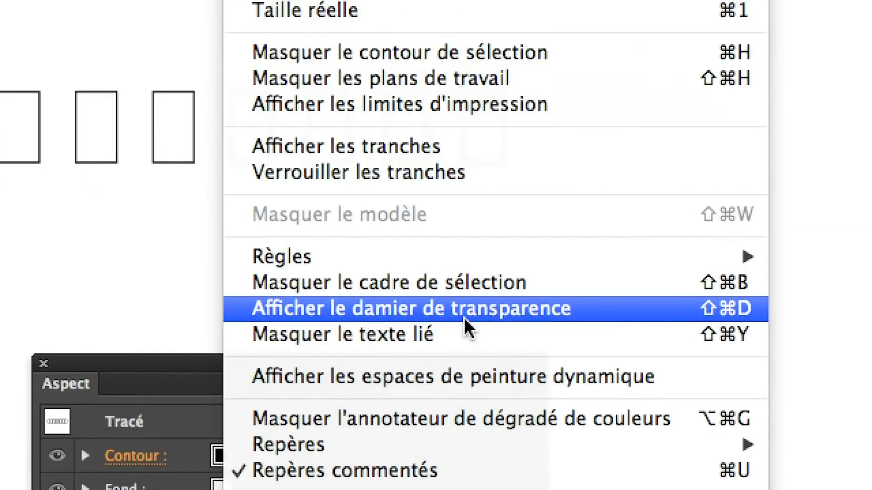
left_click(464, 318)
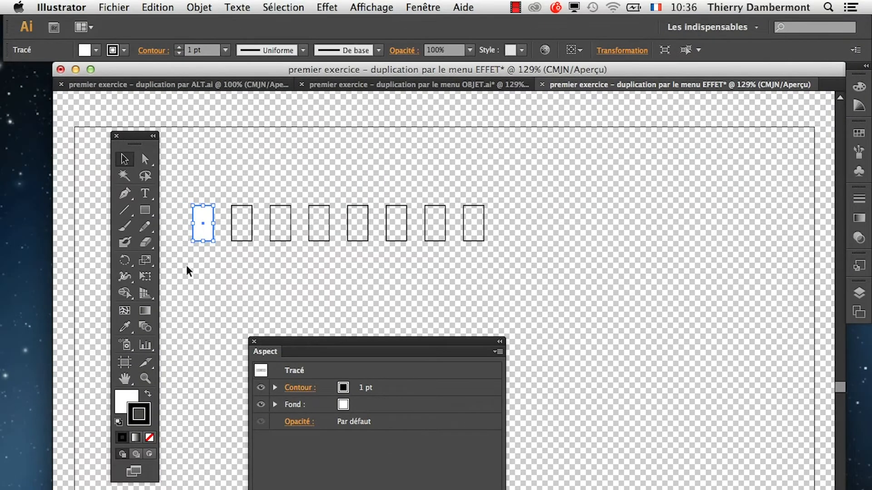
Place the floating Aspect panel beside the end of the rectangle row and make it slightly smaller.
left_click_drag(266, 350, 585, 153)
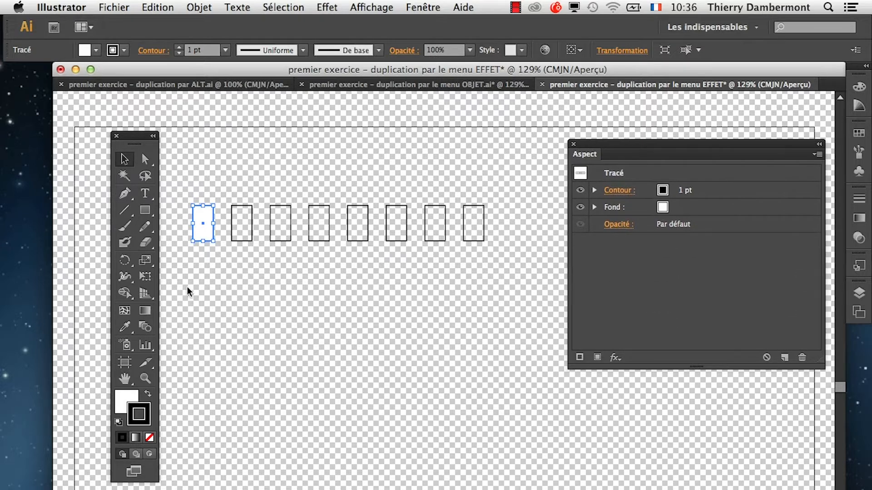
left_click_drag(820, 363, 772, 345)
left_click_drag(632, 148, 267, 321)
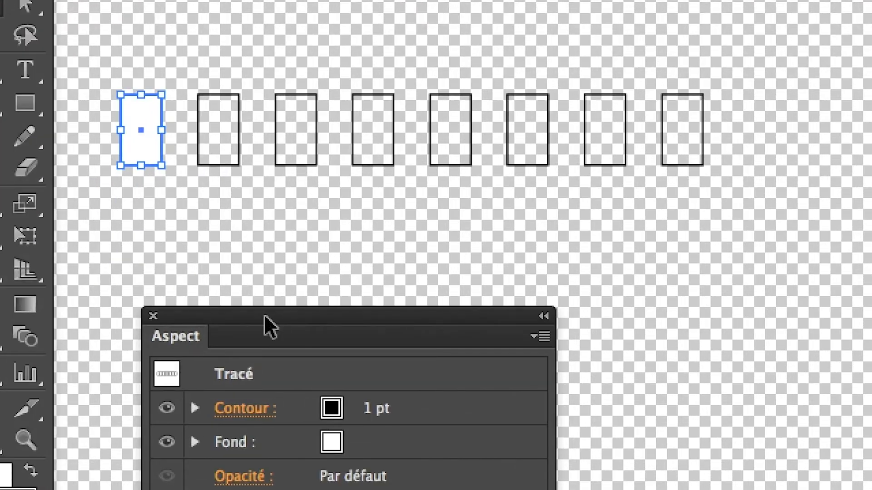
left_click_drag(264, 317, 267, 273)
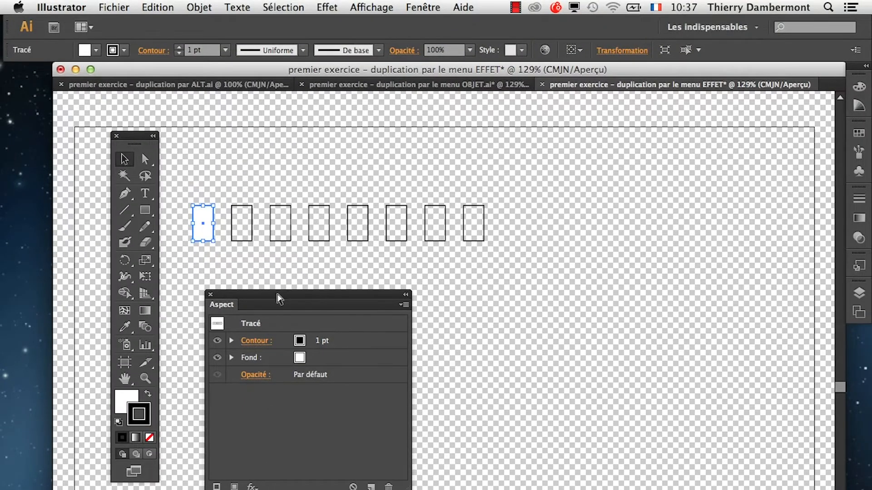
left_click_drag(278, 298, 623, 153)
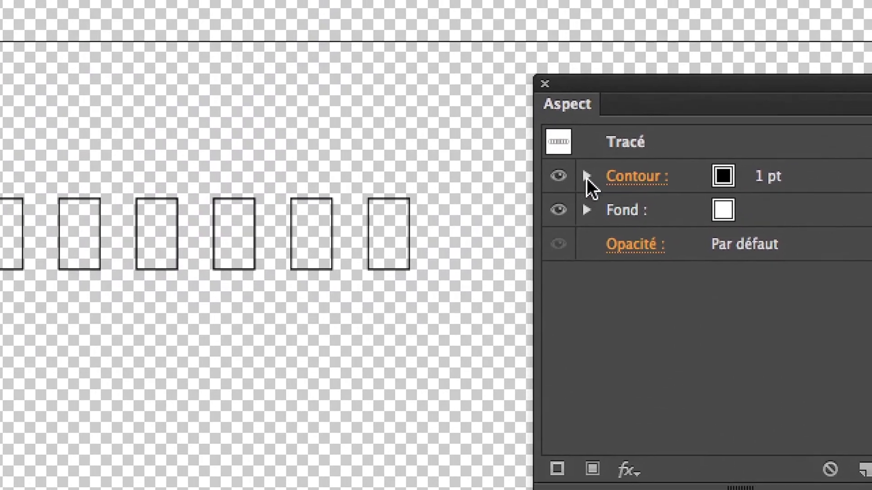
Move the Transformation effect out of the Contour entry to the whole object, collapse Contour and hide the transparency grid.
left_click(546, 144)
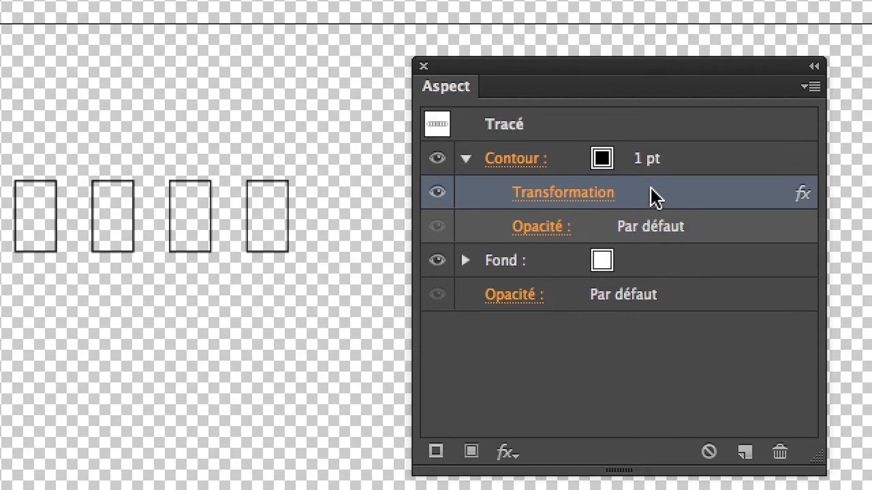
left_click_drag(650, 187, 643, 237)
left_click_drag(649, 207, 621, 258)
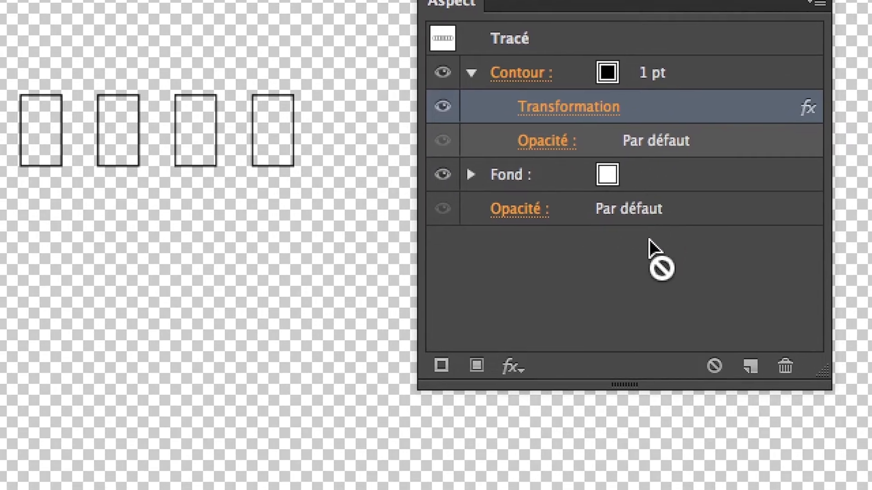
left_click_drag(639, 227, 639, 222)
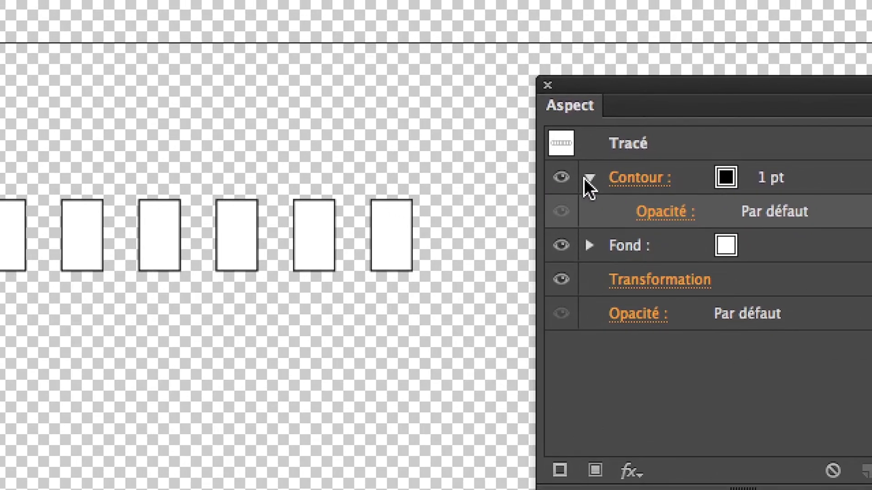
left_click(586, 176)
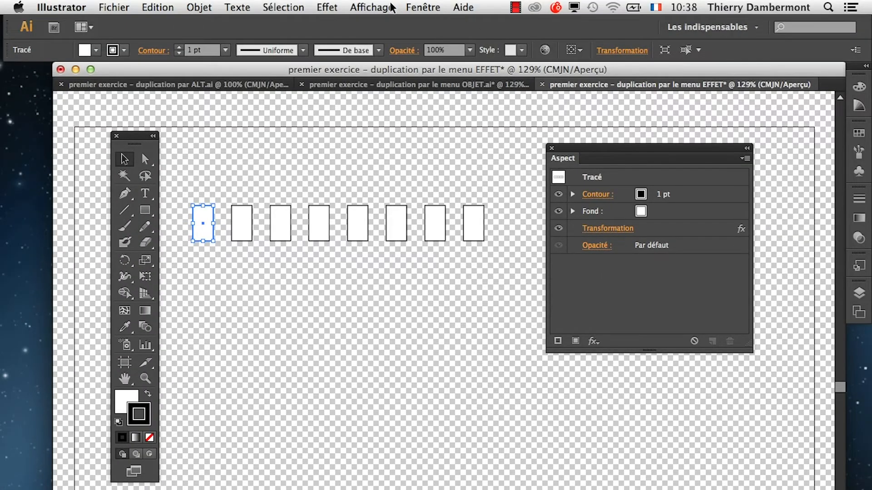
left_click(392, 8)
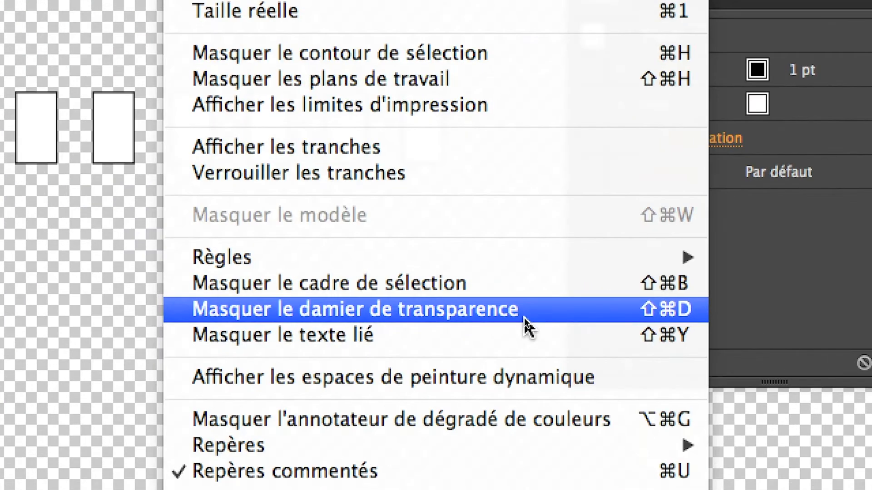
left_click(524, 317)
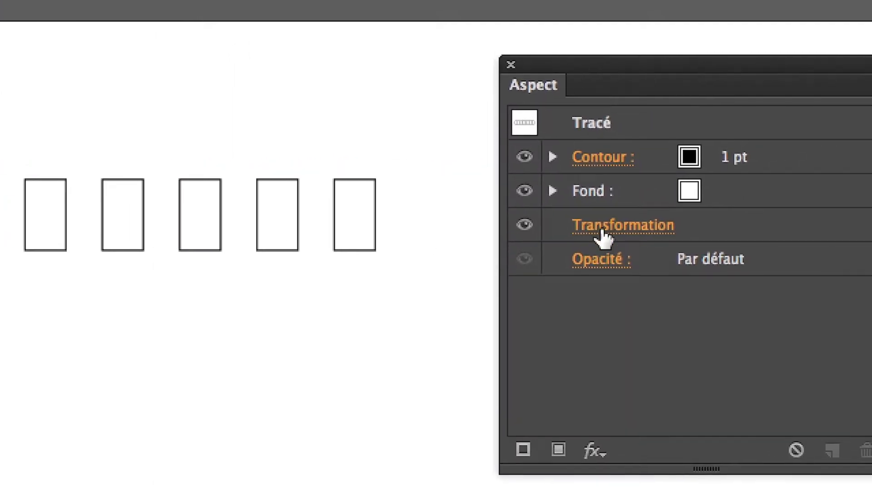
Edit the object-level Transformation effect, setting the horizontal displacement to about 16.58 mm and moving the dialog clear of the rectangles.
left_click(597, 234)
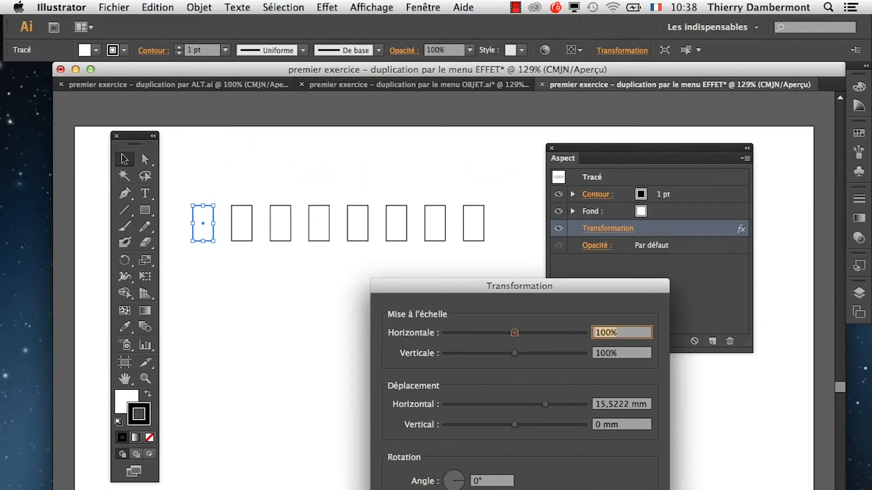
mouse_move(545, 404)
left_mouse_down()
mouse_move(532, 404)
mouse_move(550, 404)
left_mouse_up()
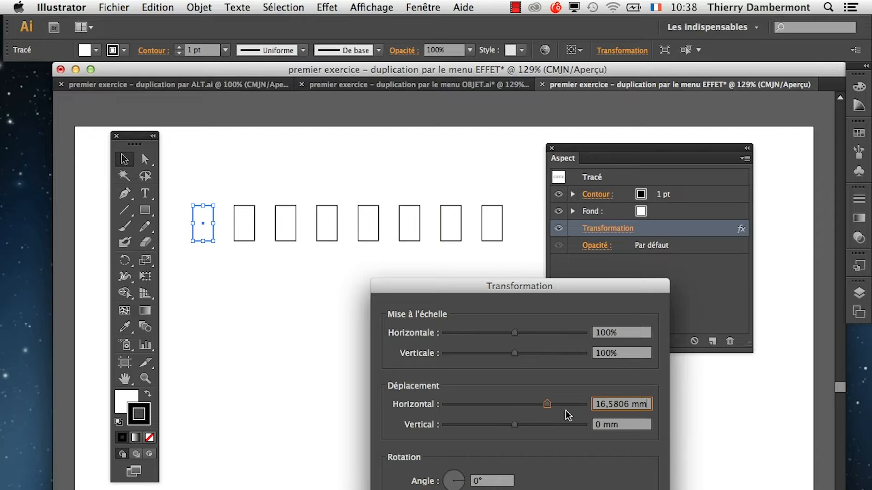
left_click_drag(441, 287, 593, 105)
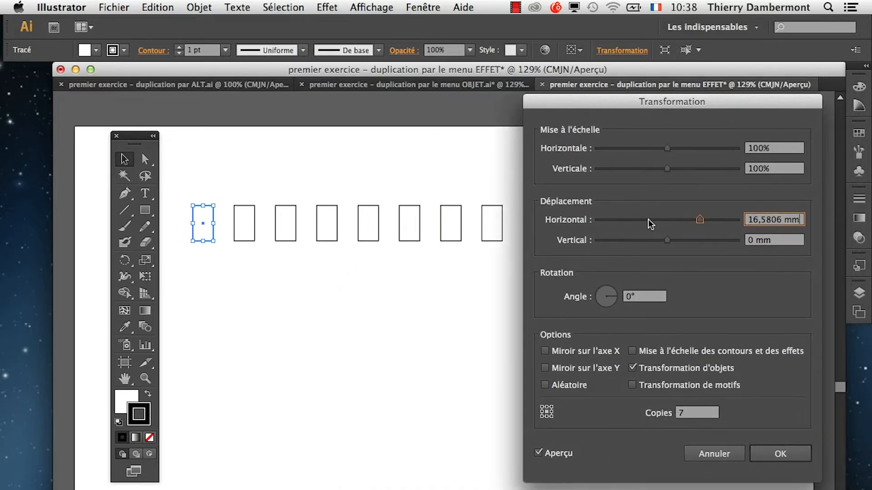
Try a vertical displacement of about 20.46 mm in the Transformation effect, reset it to 0 mm and apply the effect.
left_click_drag(669, 239, 713, 242)
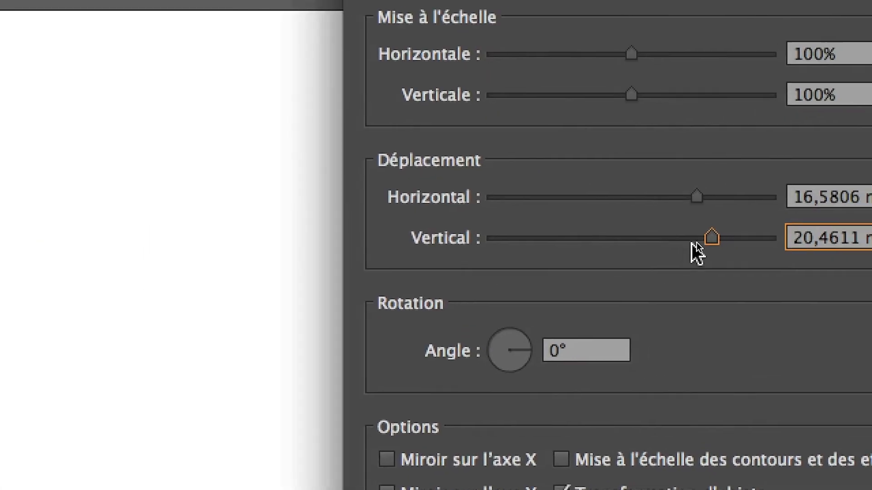
left_click_drag(751, 243, 658, 241)
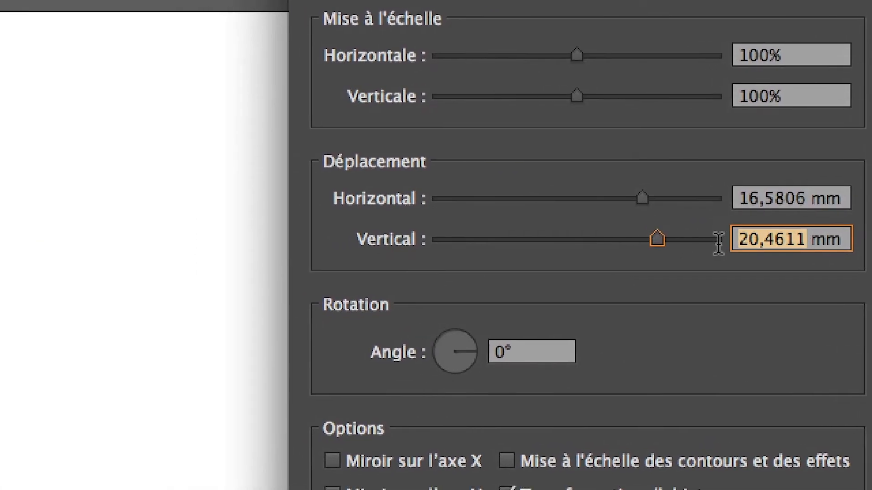
type("0")
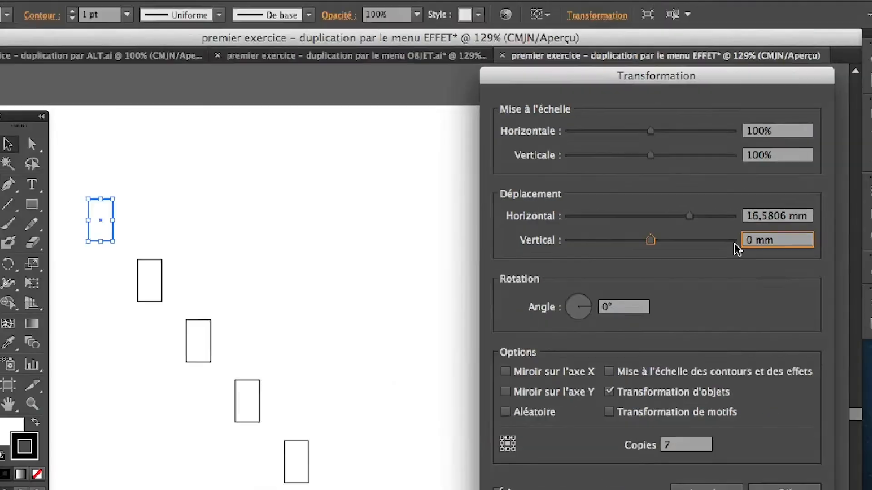
key("Tab")
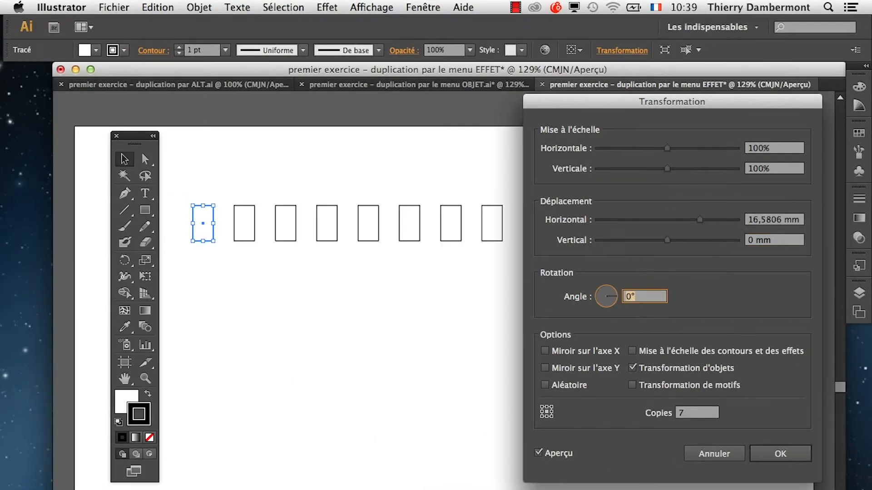
left_click(780, 453)
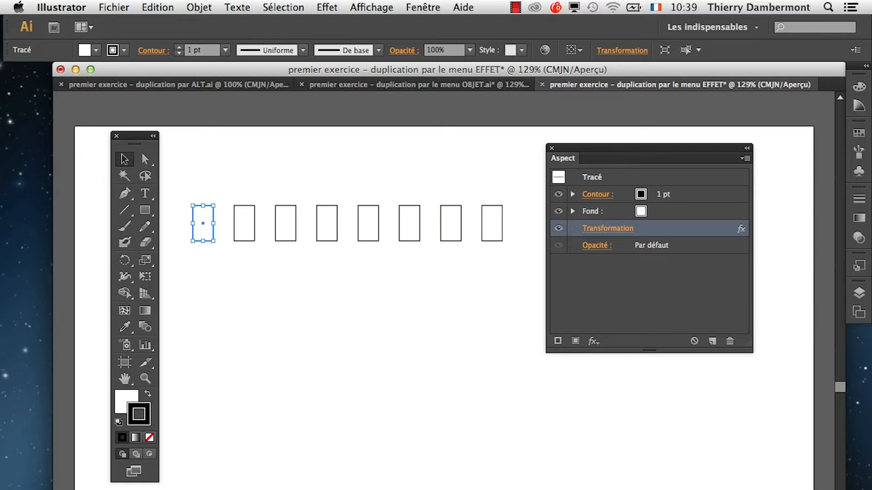
Place the Aspect panel below the row of rectangles.
left_click_drag(649, 148, 687, 147)
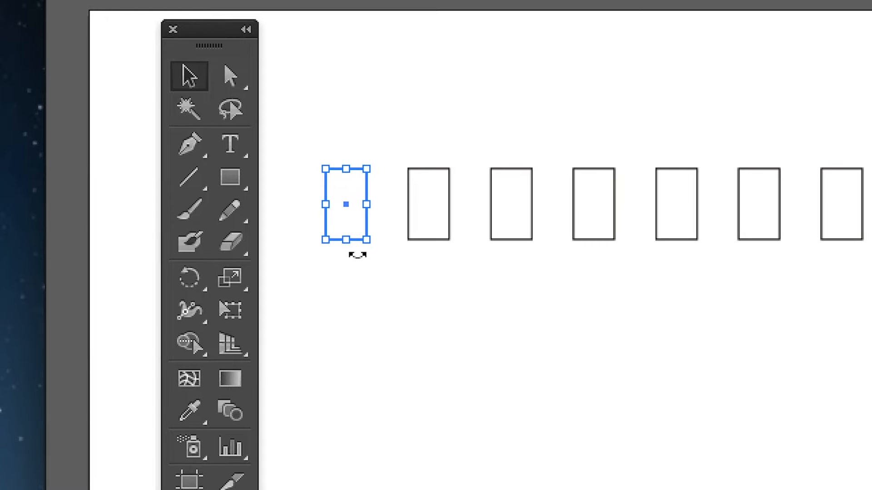
key("super+alt+8")
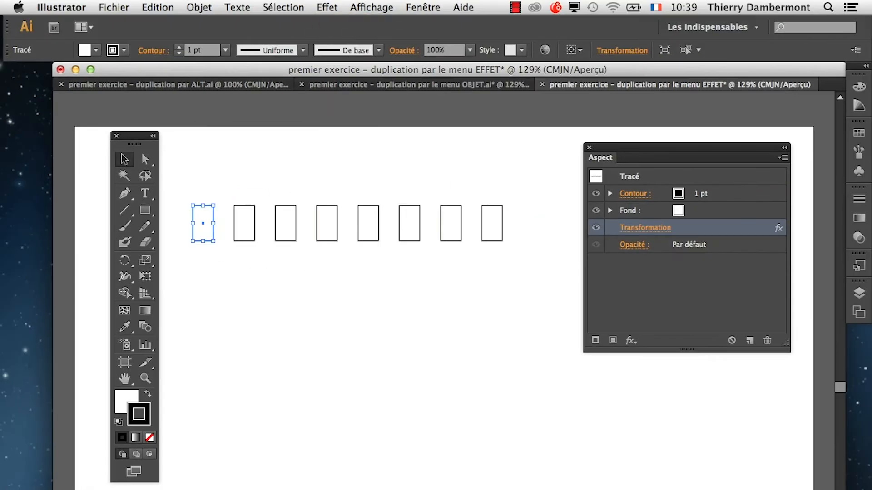
left_click(199, 7)
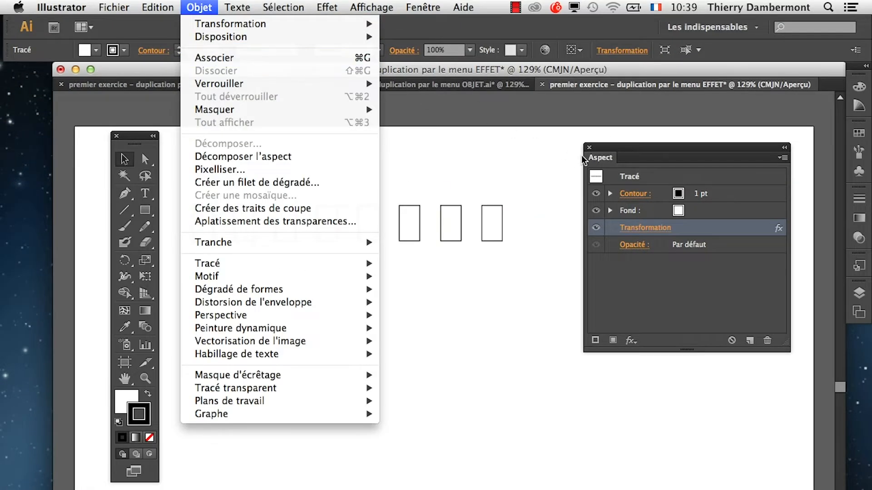
left_click(623, 148)
left_click_drag(624, 147, 227, 413)
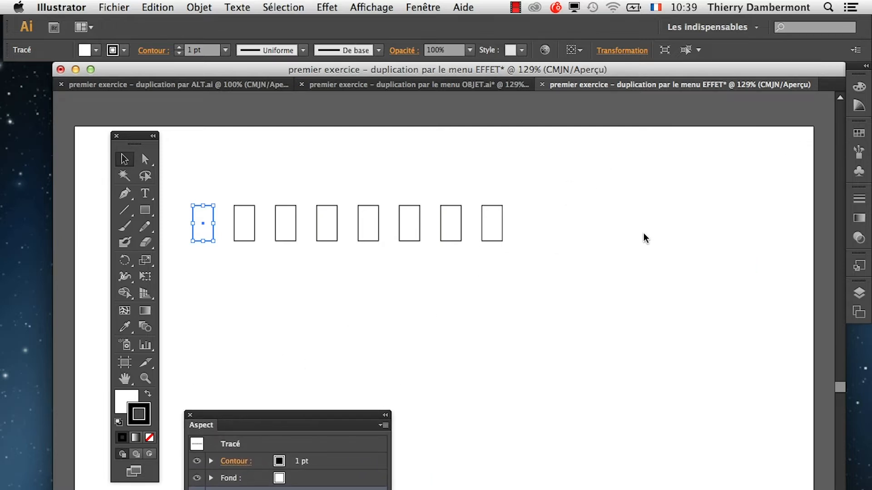
Show the Calques panel, detach it from Plans de travail beside the rectangles and collapse Plans de travail.
left_click(423, 7)
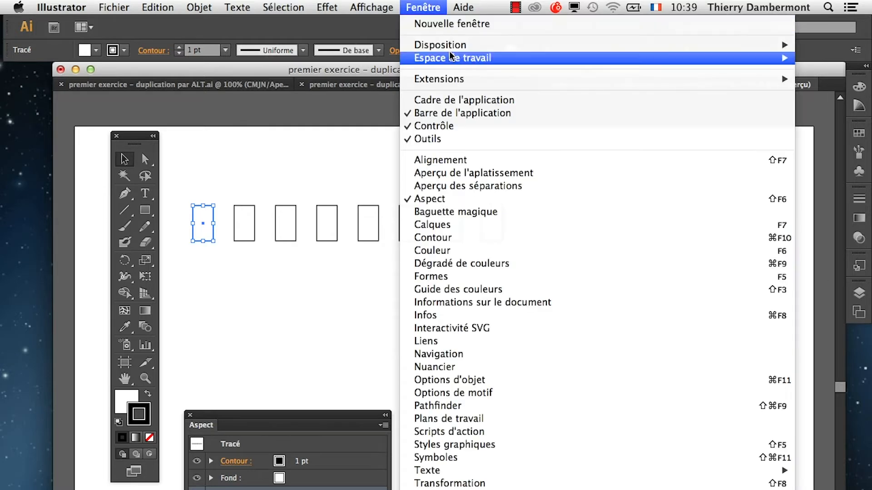
left_click(477, 224)
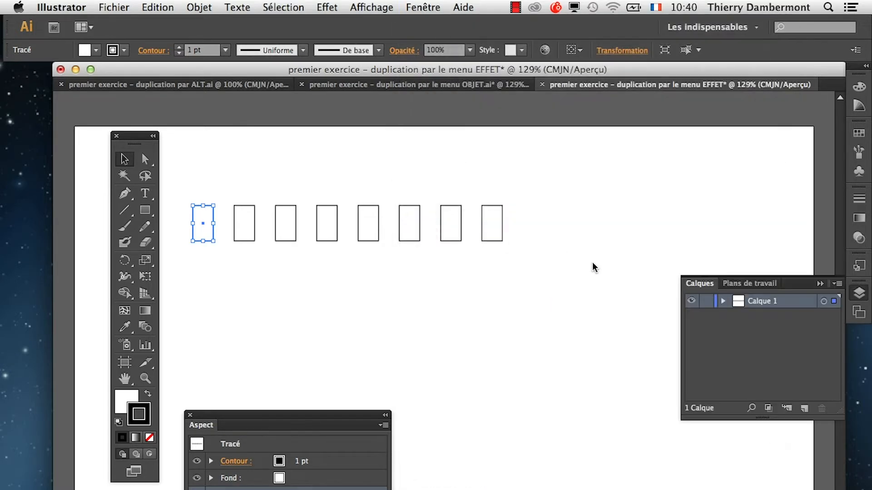
left_click_drag(713, 288, 599, 155)
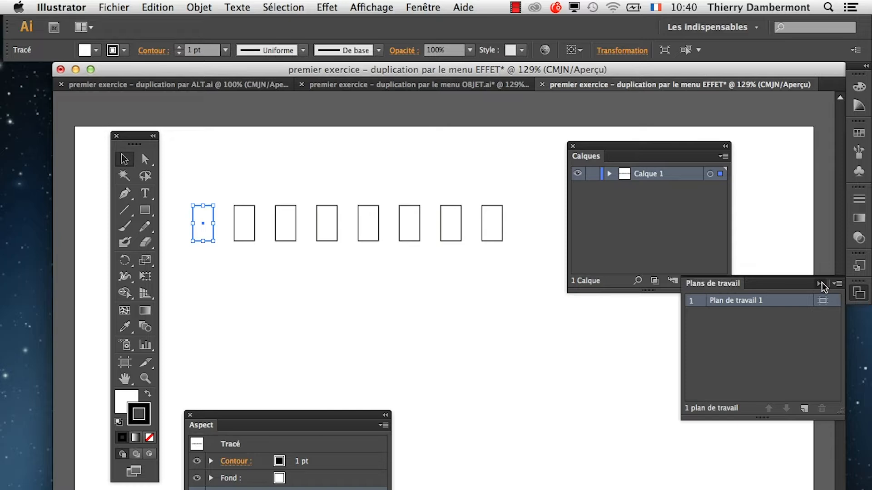
left_click(821, 283)
Enlarge the Calques panel, expand Calque 1 and select its <Tracé> item.
left_click_drag(729, 287, 798, 425)
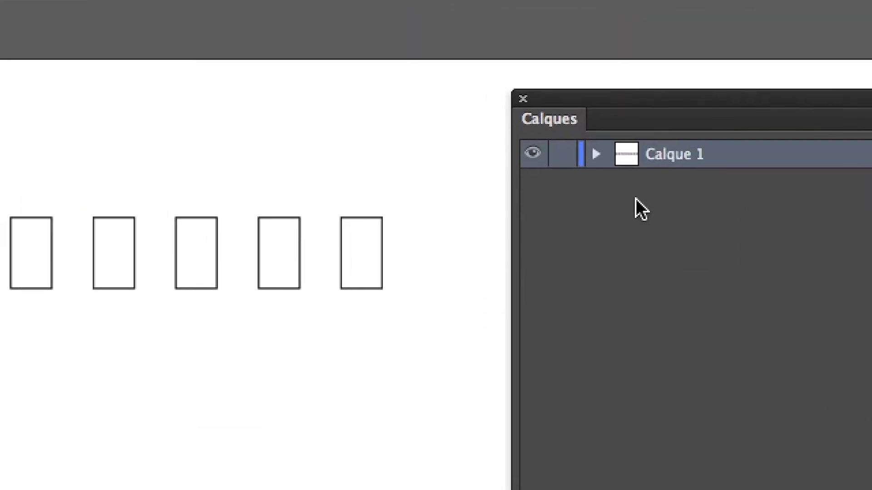
left_click(620, 182)
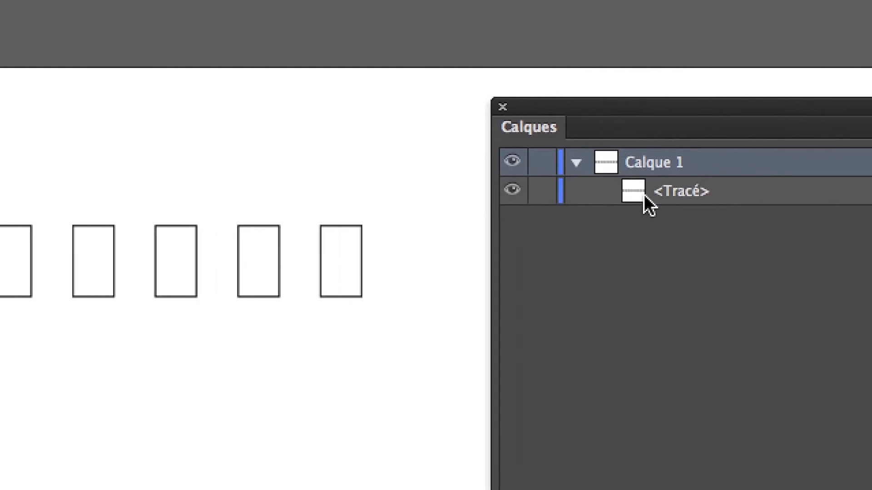
left_click(650, 195)
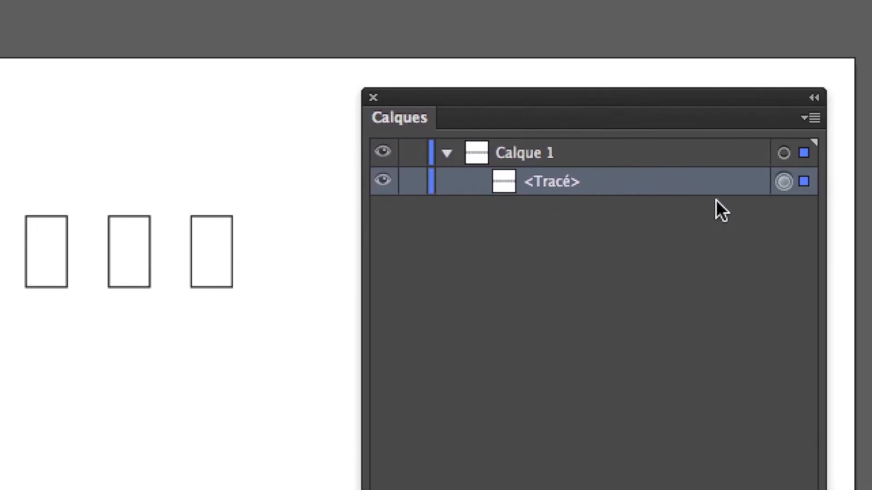
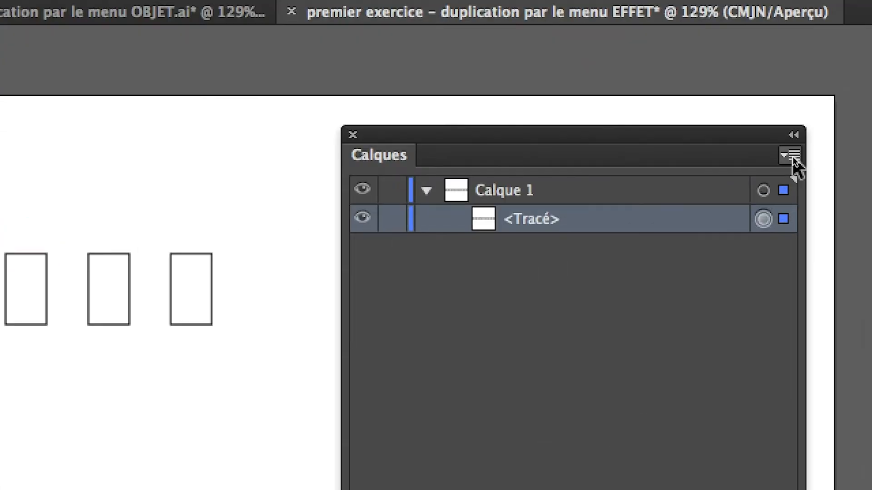
Set the Calques panel's row size to Autre with 60 pixels and enlarge the panel.
left_click(791, 156)
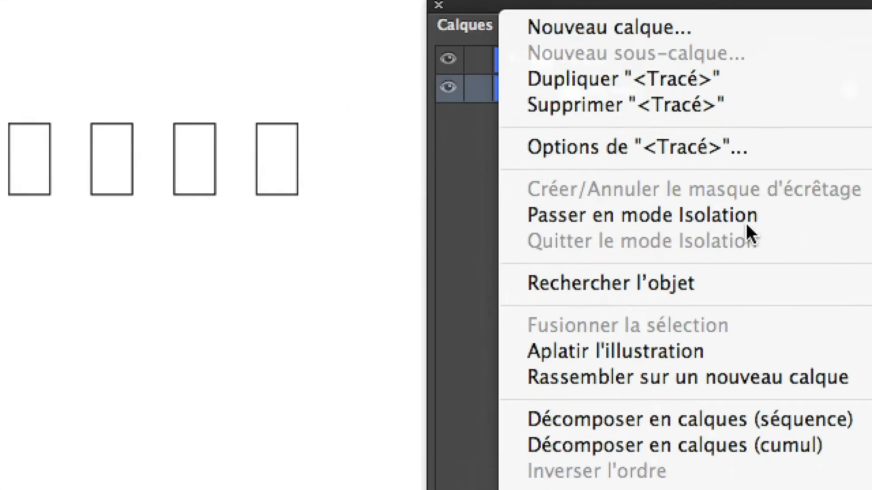
left_click(742, 379)
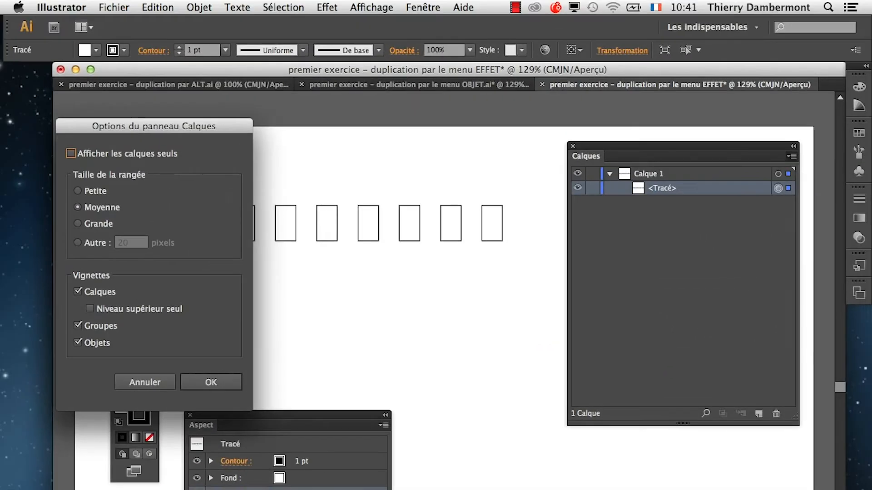
left_click_drag(164, 126, 547, 105)
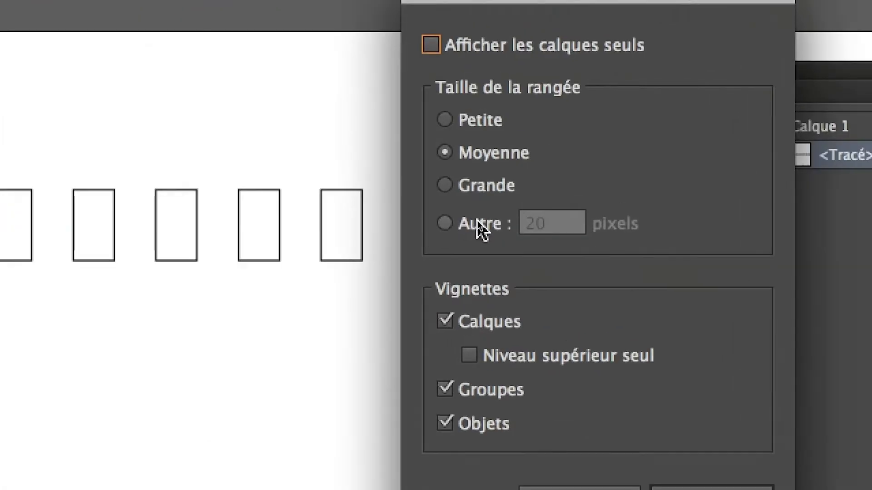
left_click(478, 222)
left_click(497, 221)
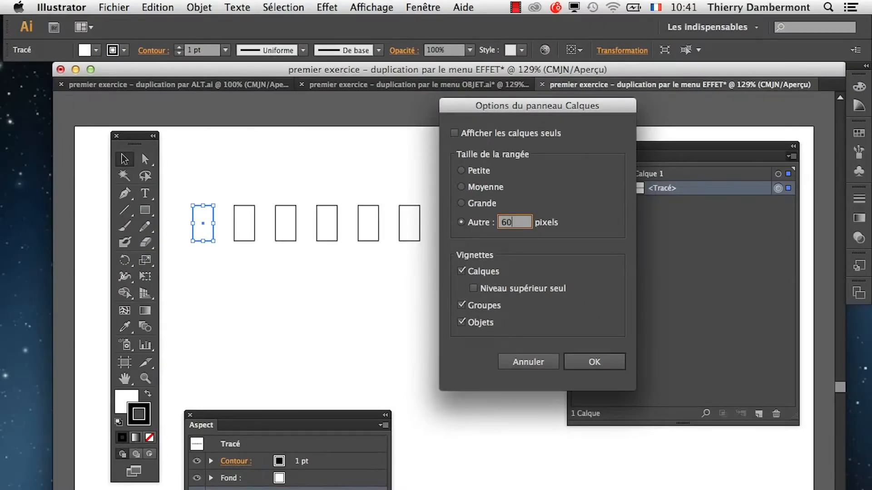
key("Return")
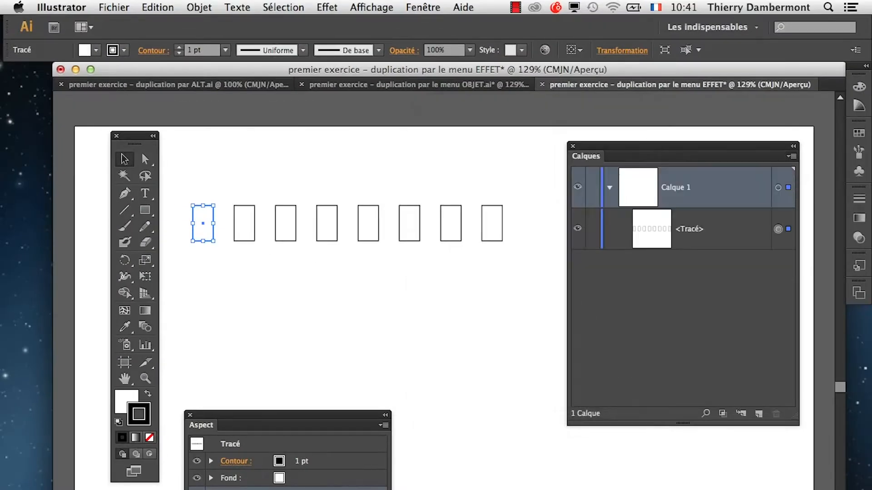
left_click_drag(795, 417, 810, 489)
Review the row size and thumbnail settings in the Calques panel options.
left_click(807, 156)
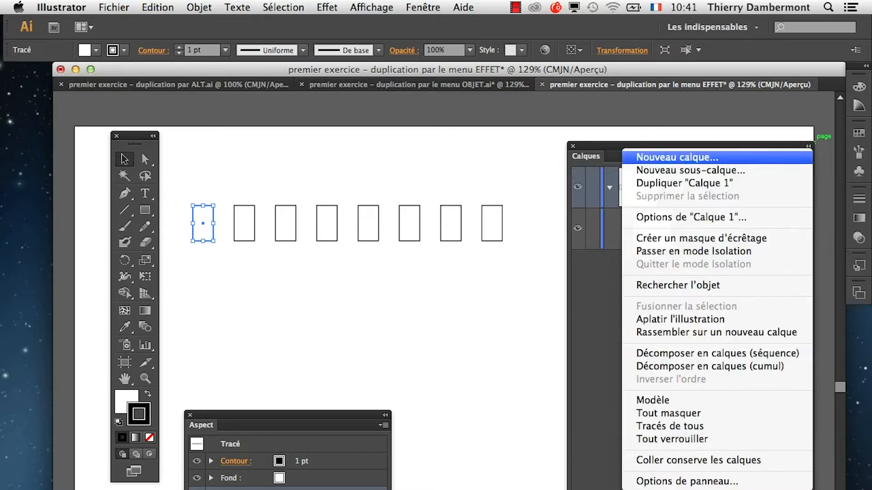
left_click(672, 479)
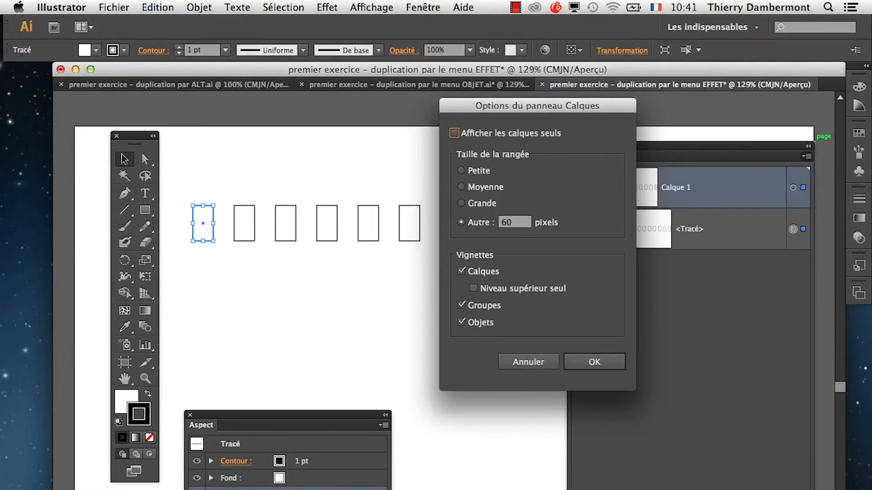
left_click(603, 365)
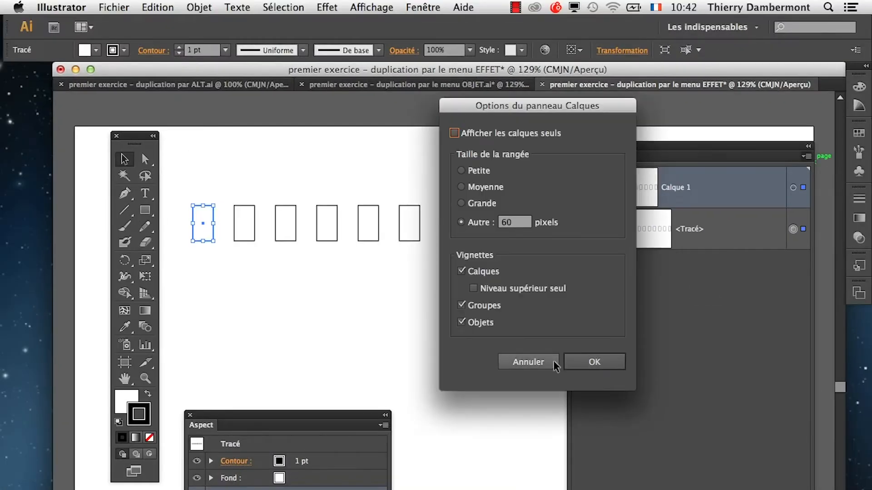
left_click(531, 362)
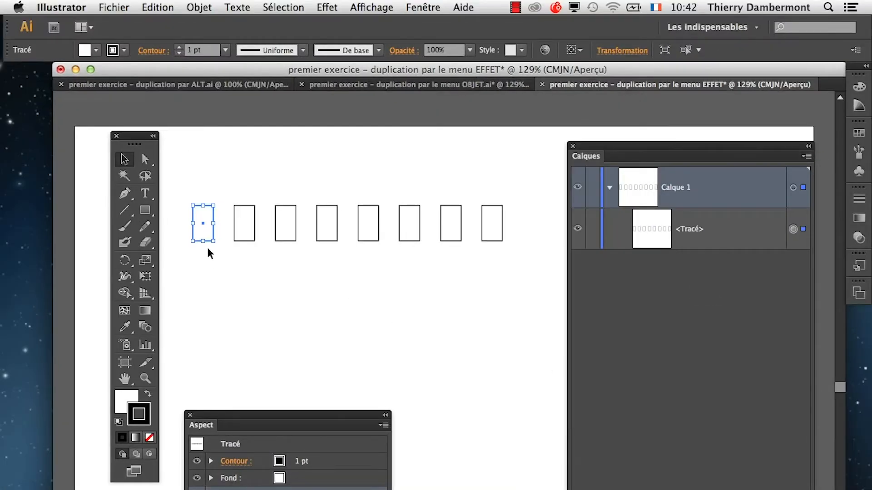
Group the selected rectangle with its effect and expand the resulting <Groupe> under Calque 1.
key("super+shift+b")
left_click(198, 8)
left_click(229, 58)
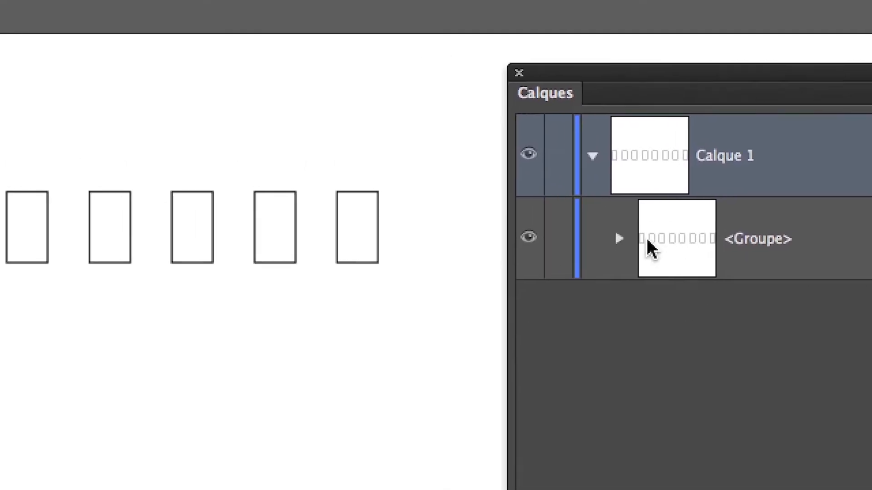
left_click(533, 232)
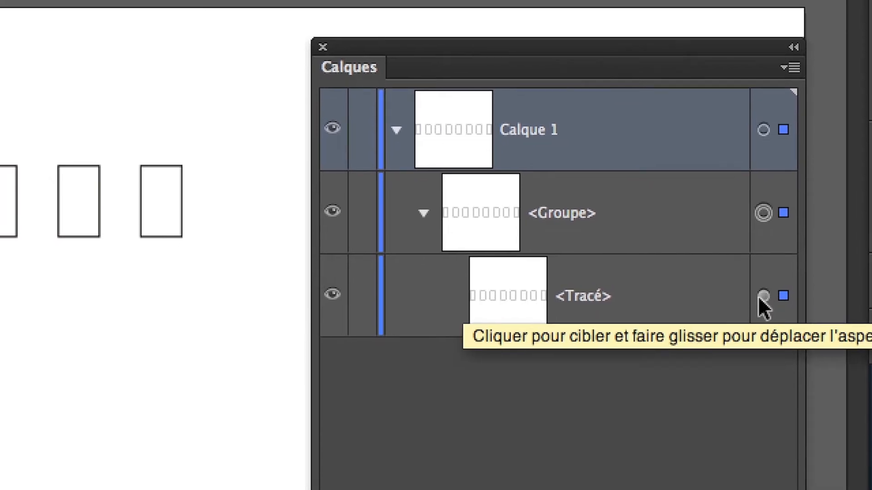
Target <Tracé> and <Groupe> alternately in Calques to compare the aspect of the path and of the group.
left_click(762, 297)
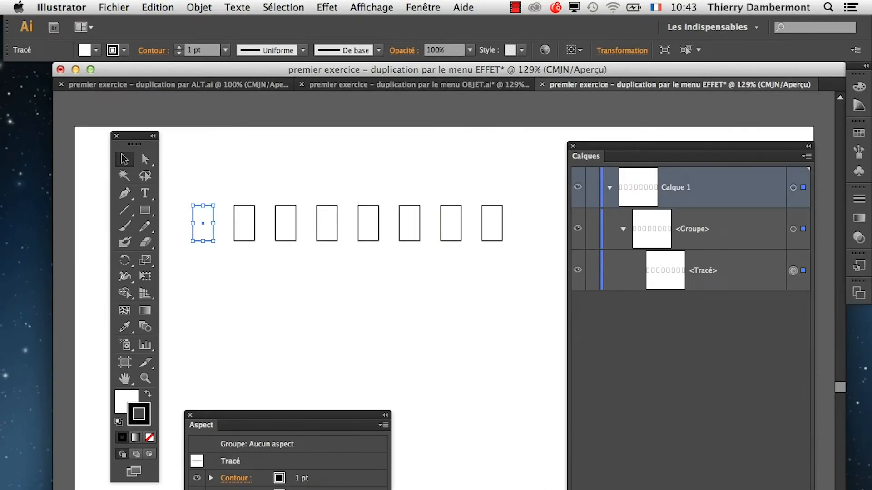
left_click(793, 229)
left_click(793, 271)
left_click(793, 228)
left_click(793, 271)
left_click(793, 229)
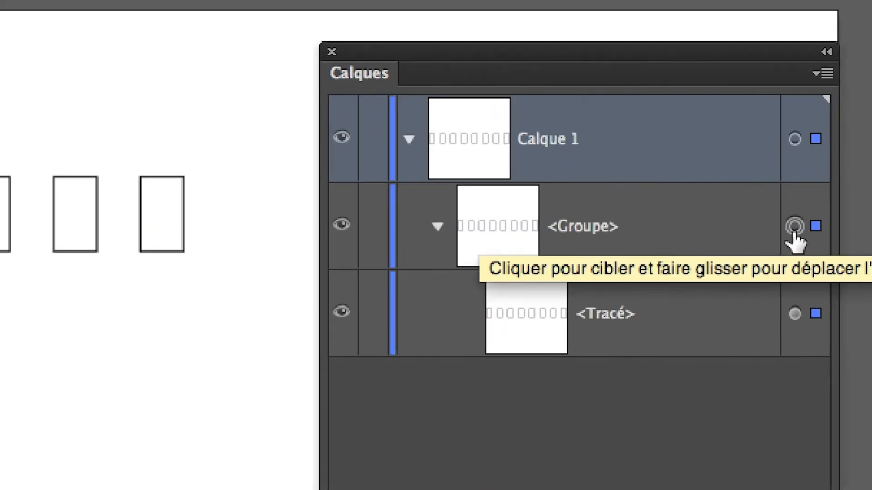
left_click(795, 314)
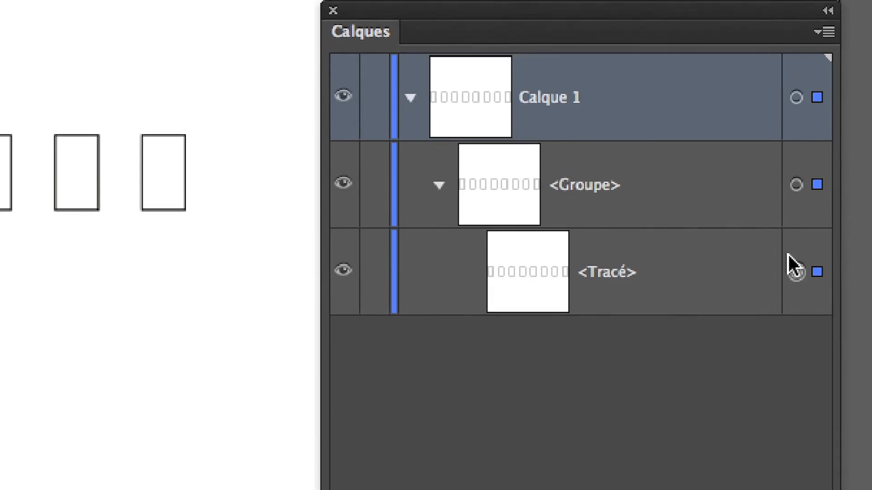
left_click(794, 229)
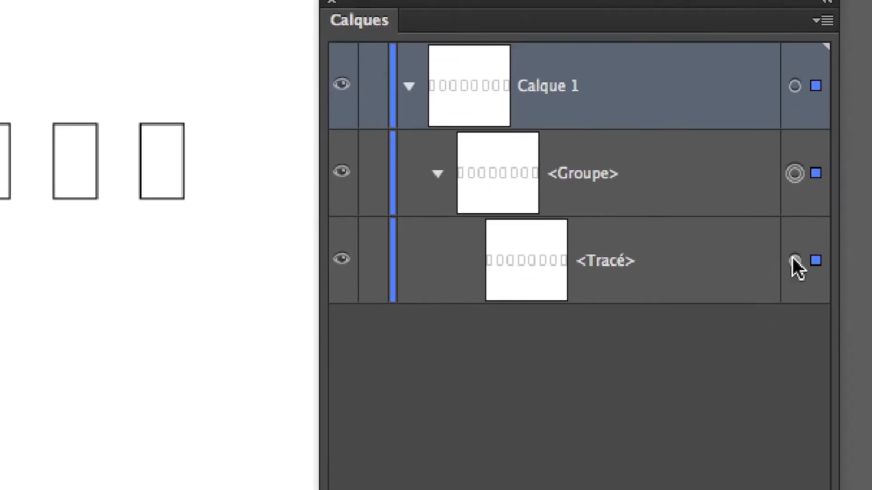
left_click(795, 313)
Target <Groupe> and apply a Transformation effect with a vertical displacement of about 20.81 mm and 5 copies.
left_click(791, 200)
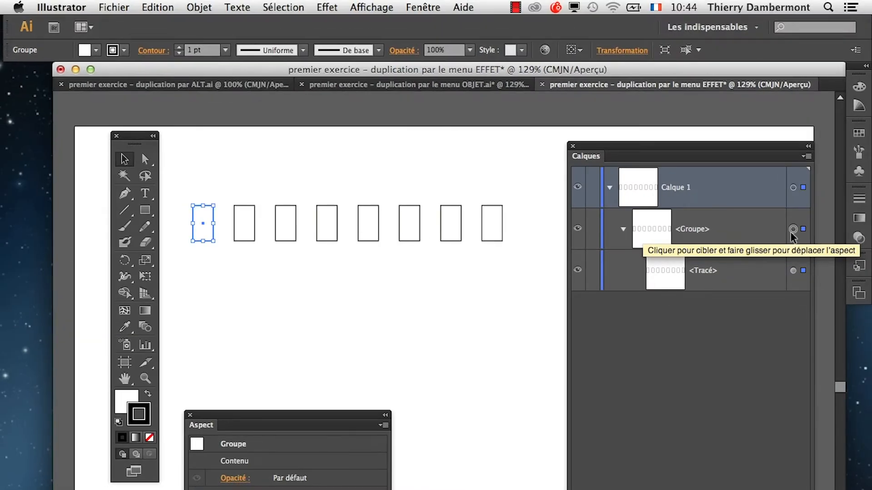
left_click(324, 7)
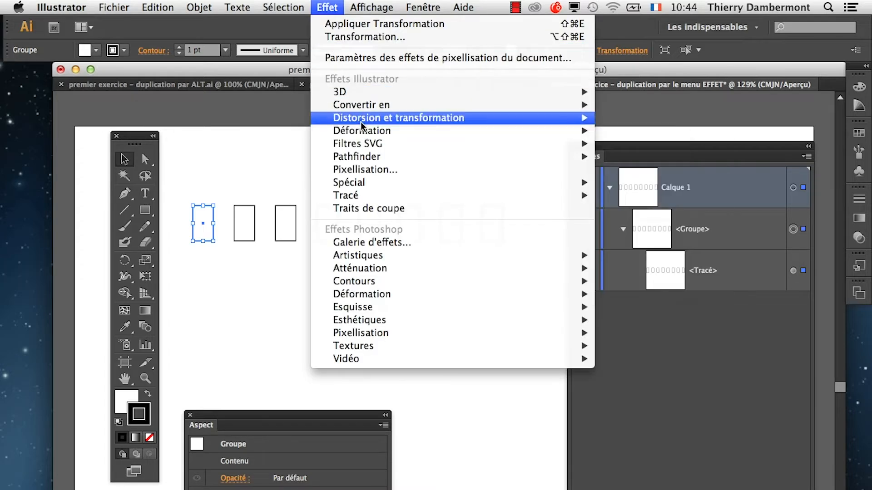
mouse_move(451, 119)
left_click(620, 183)
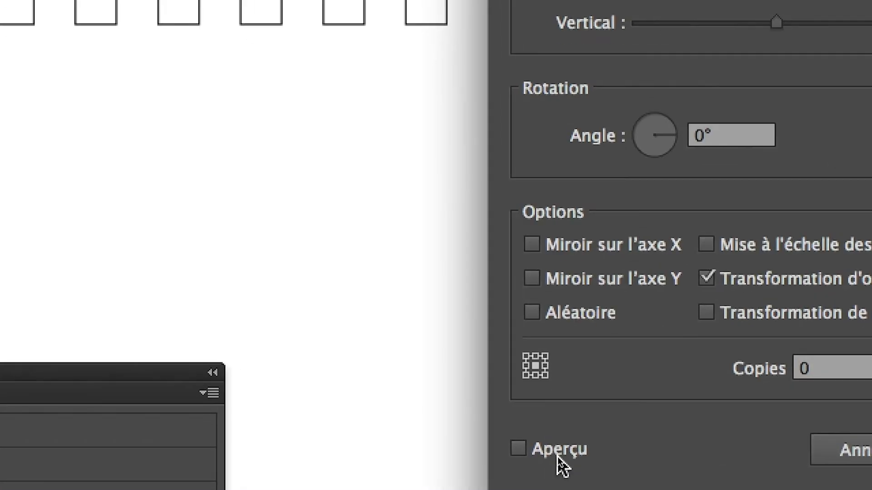
left_click(558, 457)
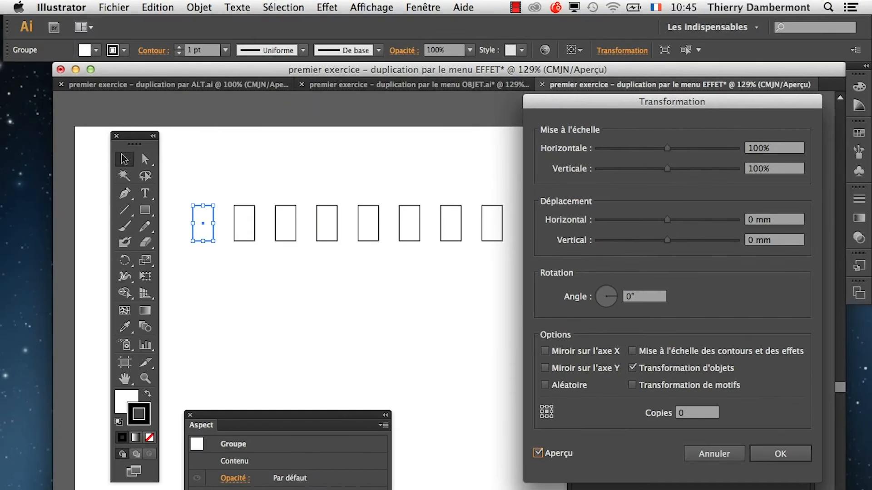
left_click_drag(667, 240, 707, 240)
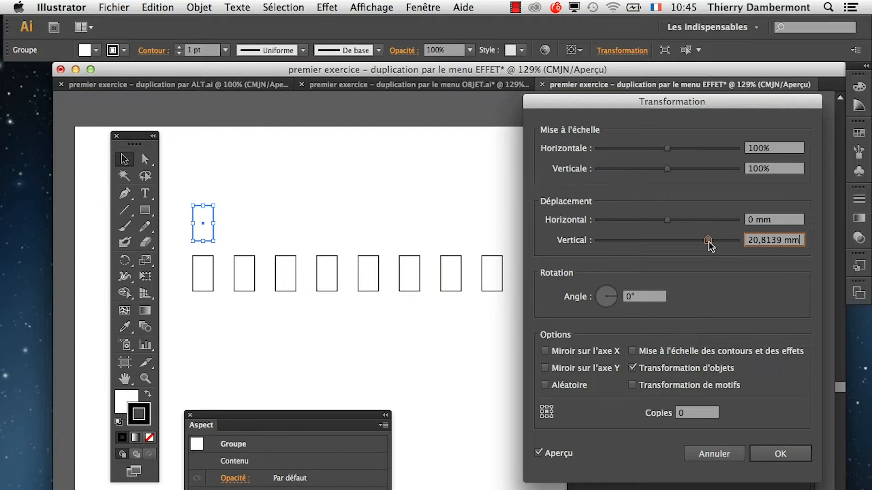
left_click(688, 412)
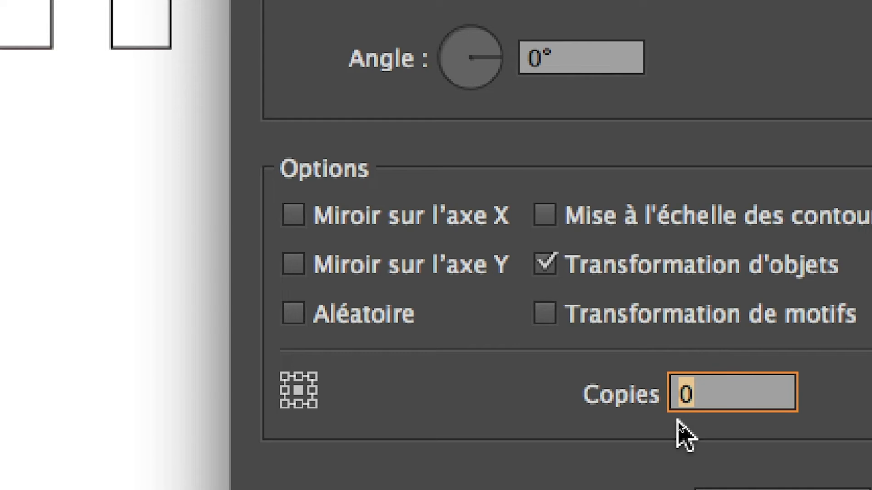
type("5")
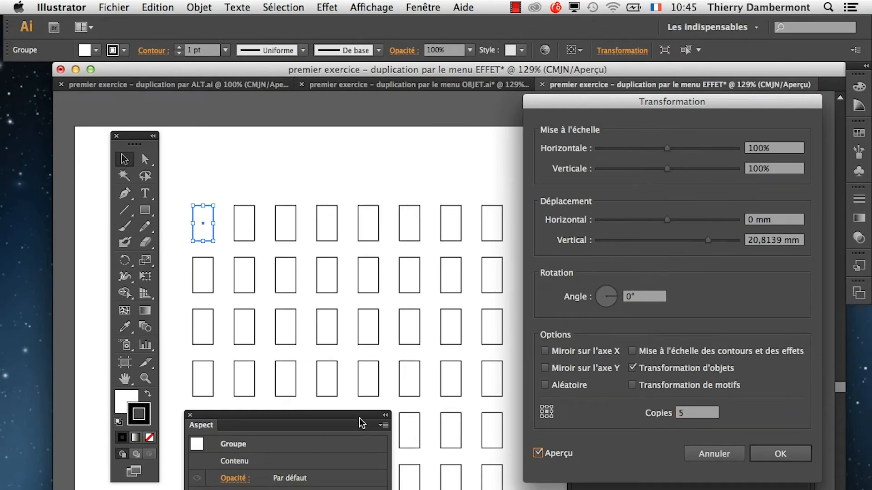
left_click(777, 454)
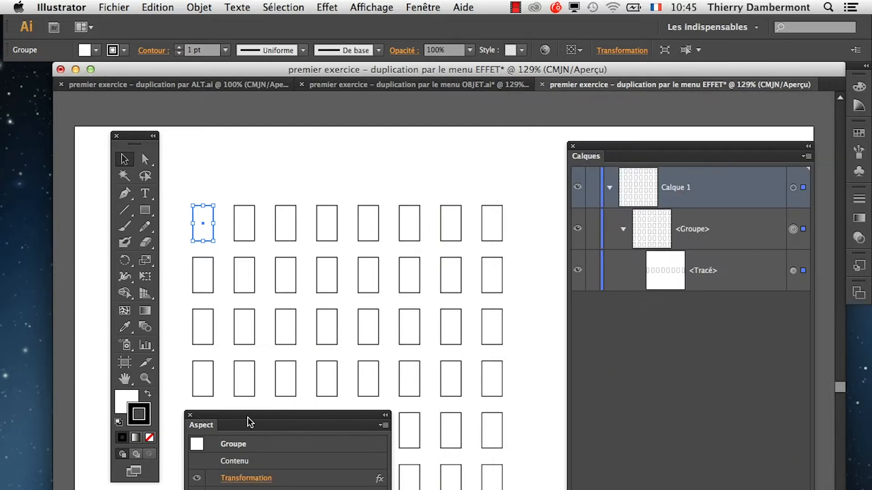
Shrink the Aspect panel and move it to the lower part of the artboard, clear of the upper rectangles.
left_click_drag(249, 422, 404, 113)
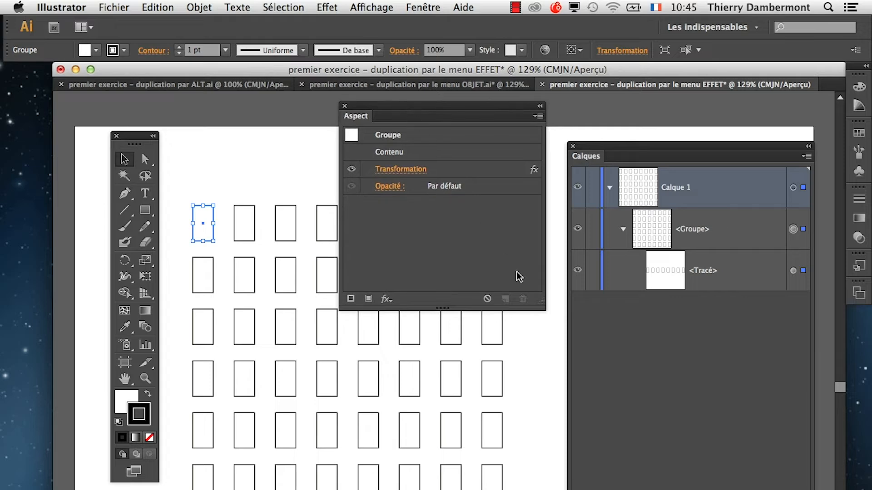
left_click_drag(538, 300, 502, 261)
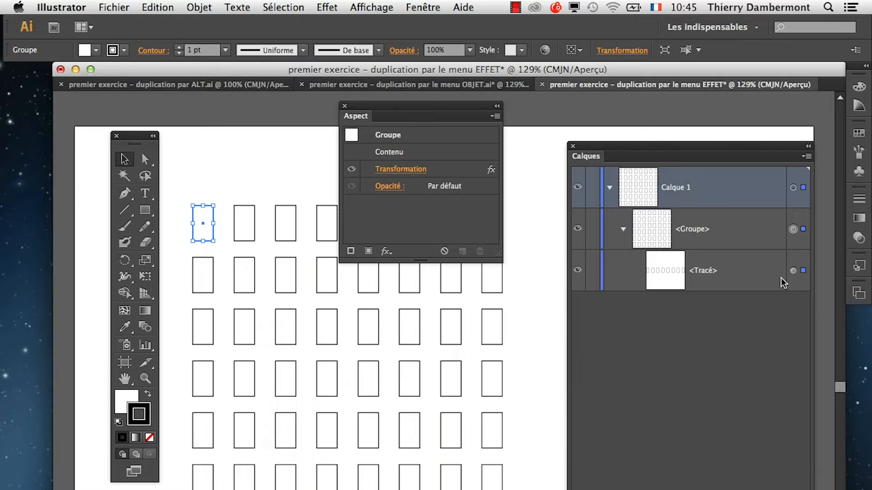
left_click_drag(407, 105, 359, 489)
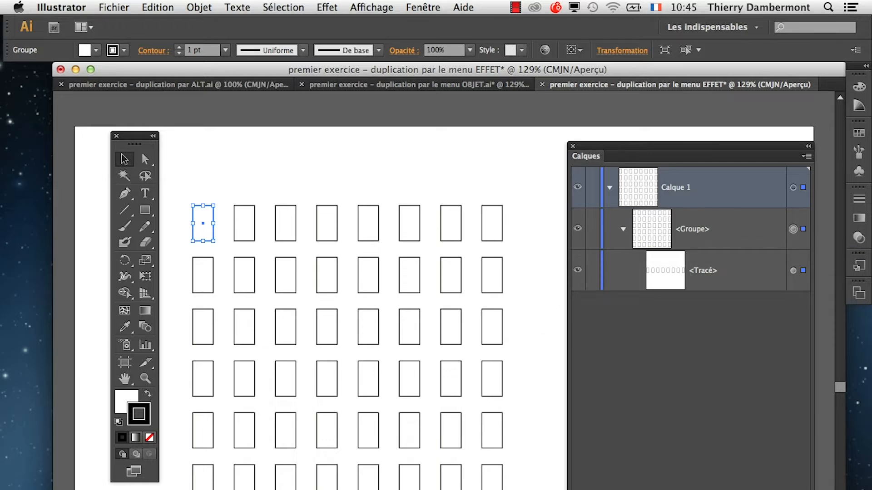
Try docking the Aspect panel beside Calques, separate them again and move Calques back beside the rectangles.
left_click_drag(545, 489, 577, 364)
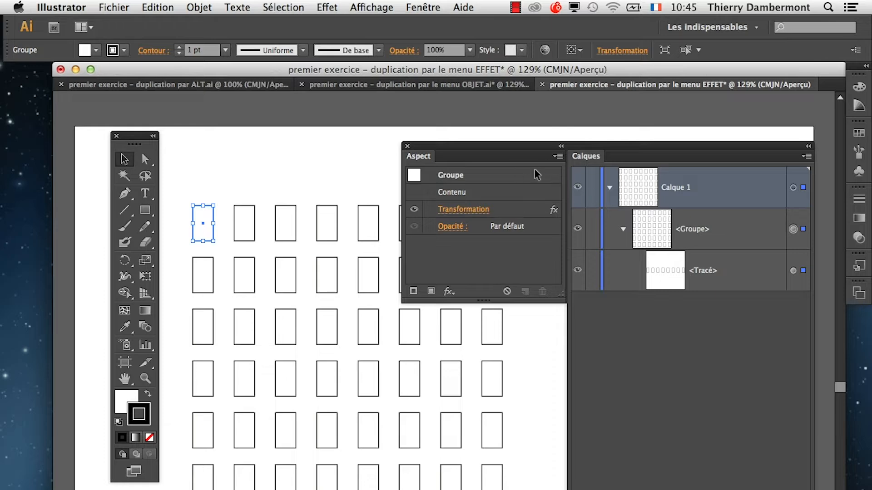
left_click_drag(412, 157, 218, 489)
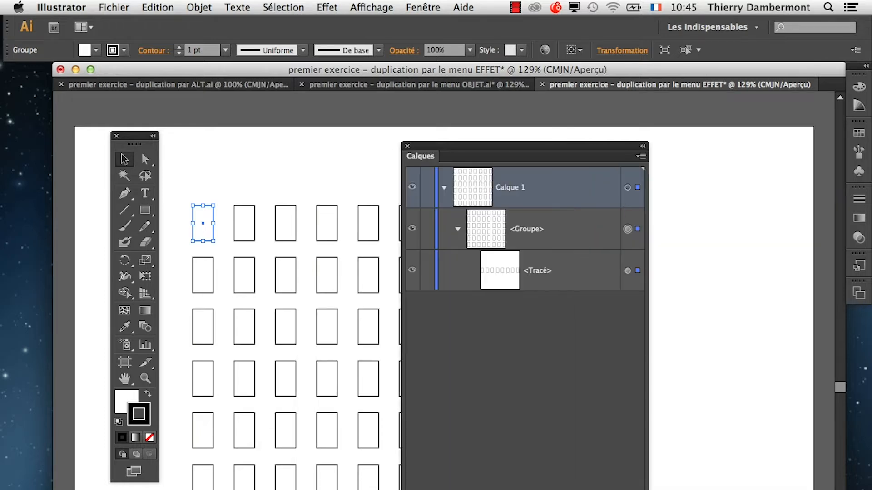
left_click_drag(474, 153, 643, 141)
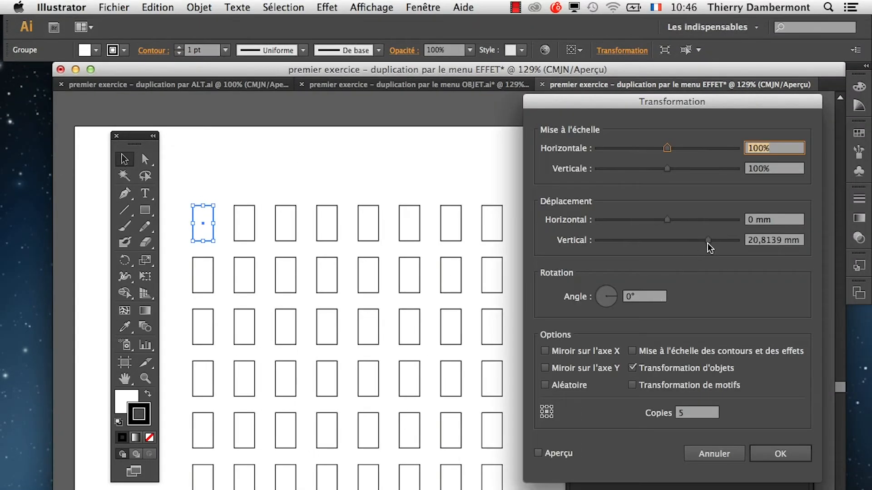
Preview the group's Transformation effect with a vertical displacement of about 17.29 mm and 7 copies.
left_click_drag(707, 240, 699, 239)
left_click(538, 453)
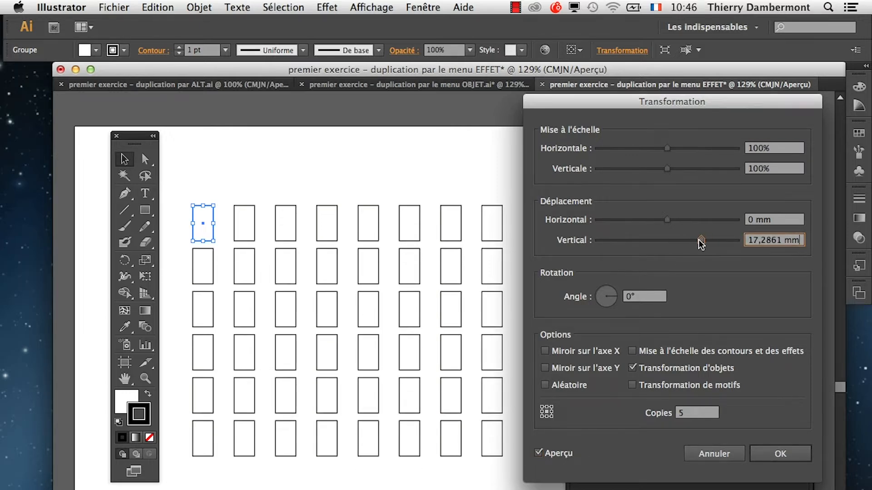
left_click(685, 410)
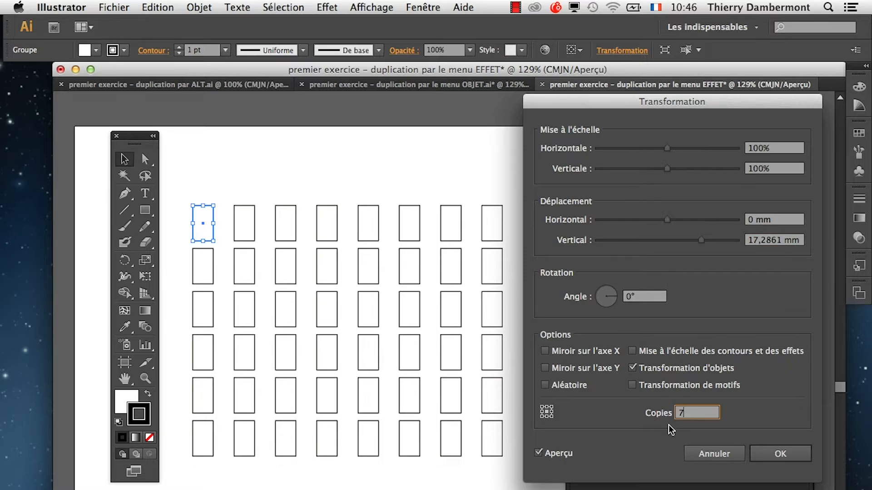
key("Tab")
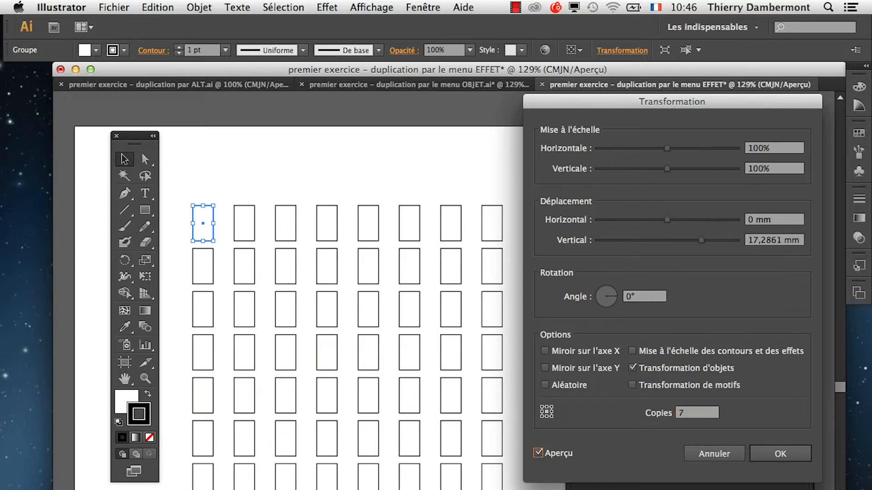
Set the group's Transformation effect to 6 copies and a vertical displacement of about 21.87 mm and apply it.
key("shift+Tab")
type("6")
key("Tab")
left_click_drag(701, 240, 708, 238)
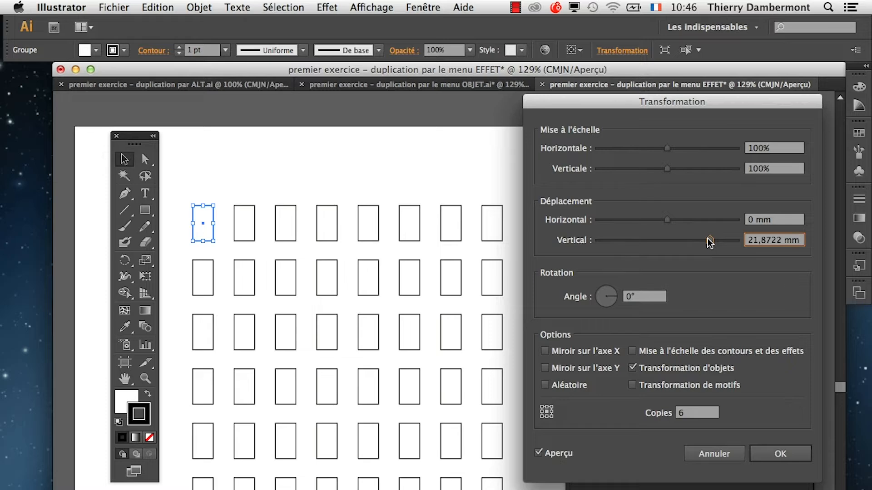
left_click(781, 453)
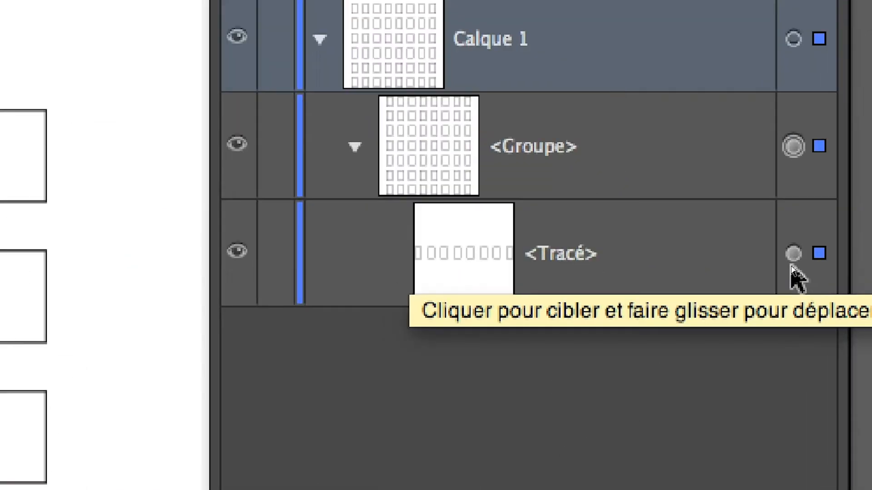
Set the path's Transformation effect to a horizontal displacement of 12,7 mm with the preview on, and apply it.
left_click(792, 257)
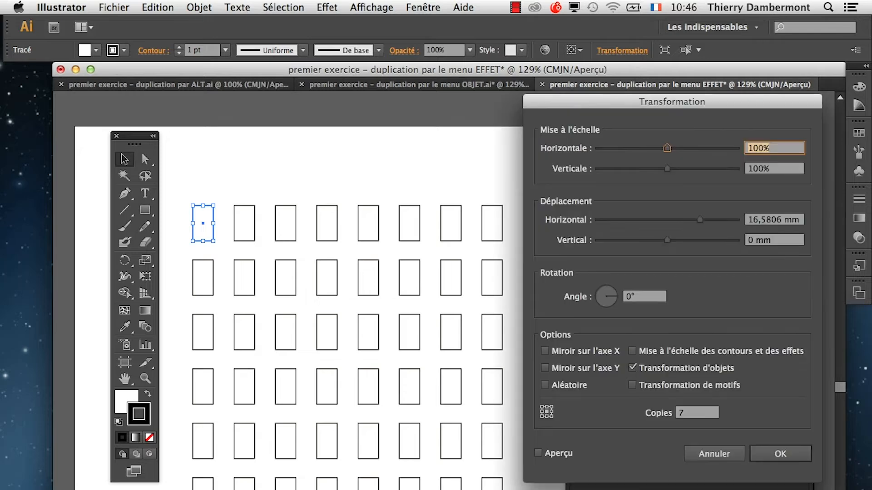
mouse_move(696, 221)
left_mouse_down()
mouse_move(686, 222)
mouse_move(704, 226)
mouse_move(691, 219)
left_mouse_up()
left_click(563, 453)
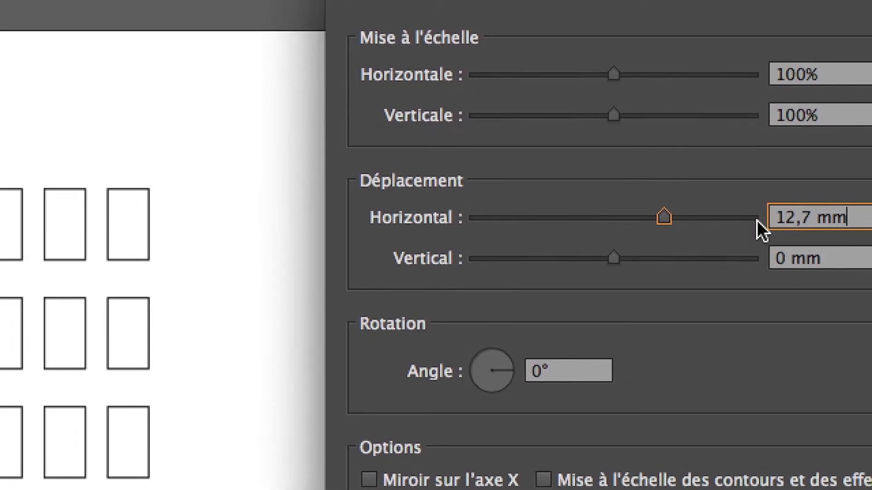
left_click_drag(812, 214, 747, 220)
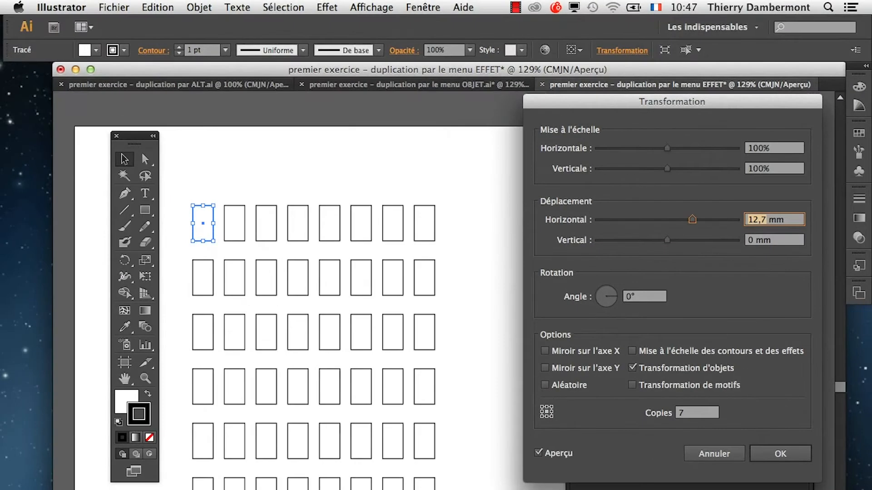
left_click(787, 455)
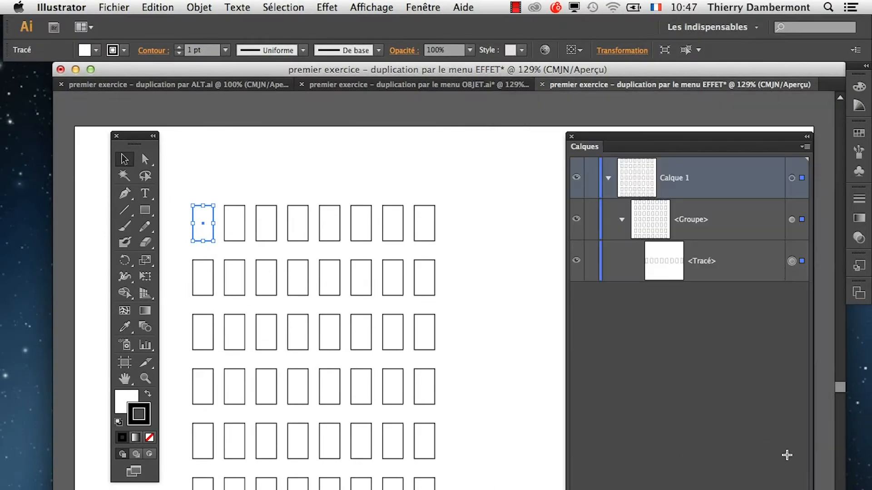
Save the document as "premier exercice – duplication par le menu EFFET.ai" in the folder "le 09 décembre 2013" with the Illustrator CS6 options.
left_click(116, 6)
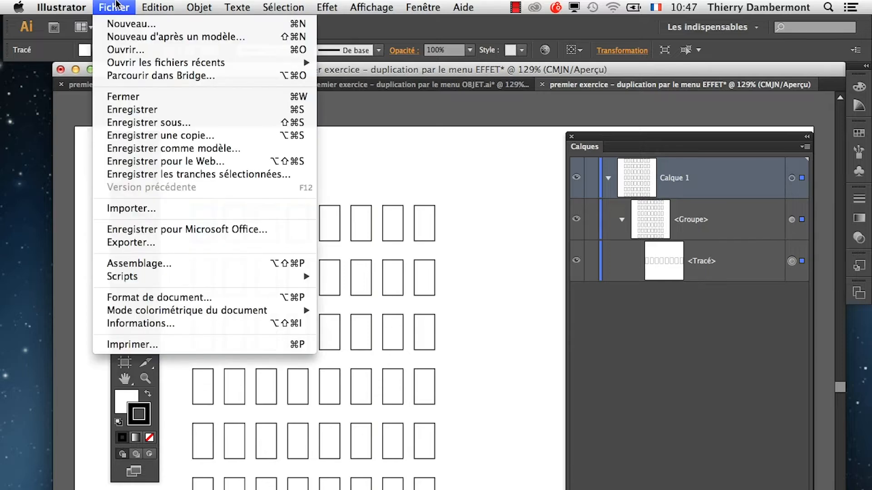
left_click(155, 123)
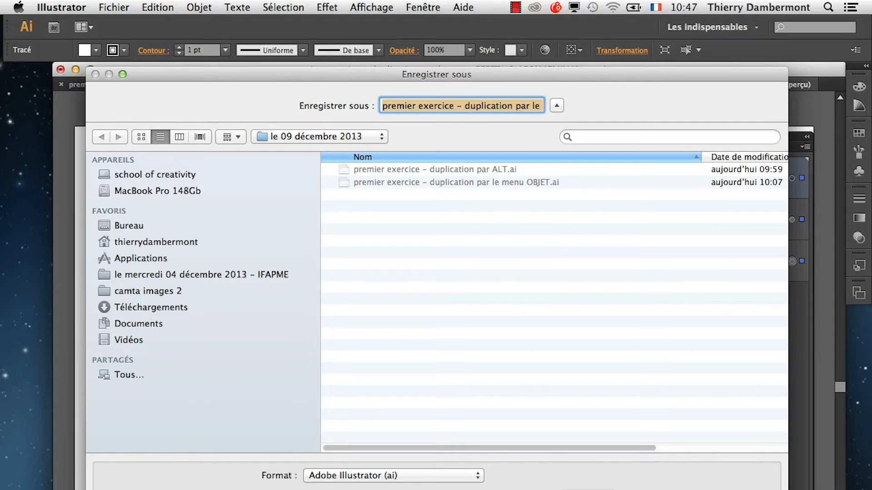
key("Return")
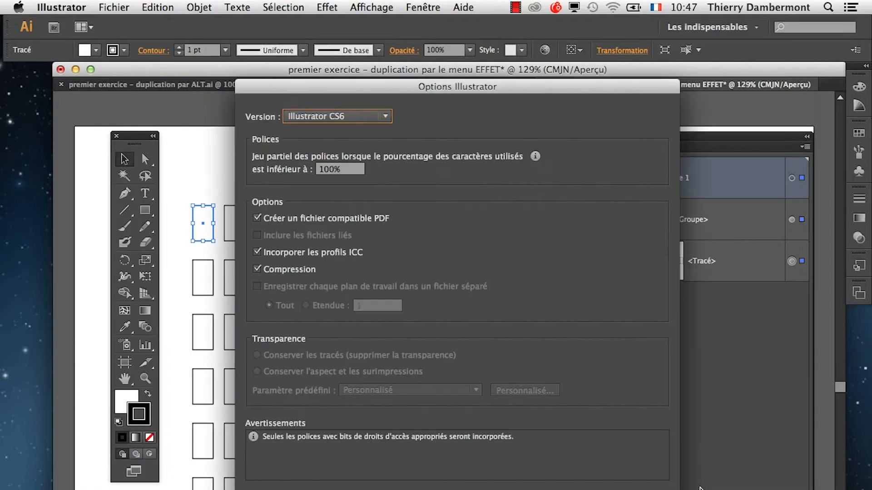
key("Return")
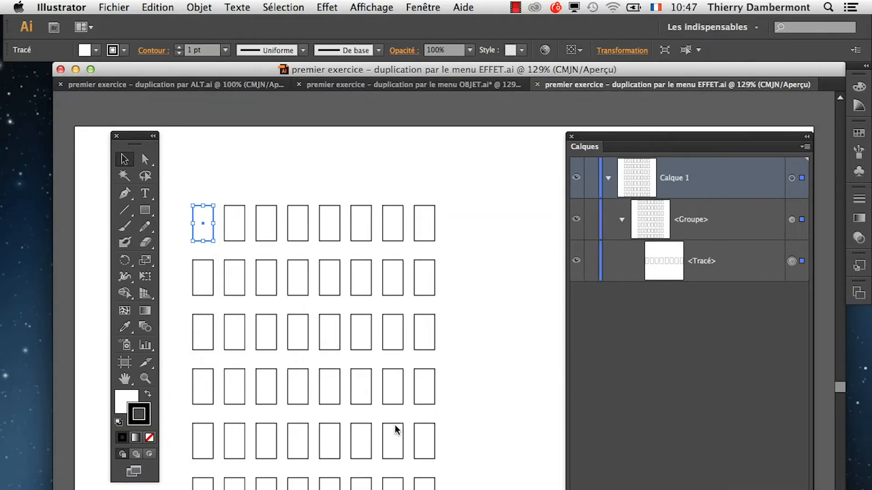
Arrange the Aspect and tools panels clear of the grid and resize the source rectangle to be slightly wider and shorter.
left_click_drag(449, 488, 544, 331)
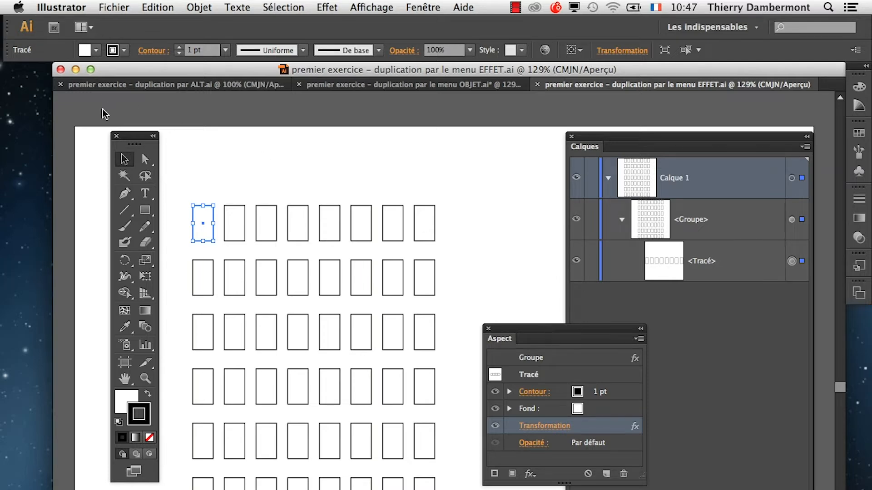
left_click_drag(128, 133, 63, 144)
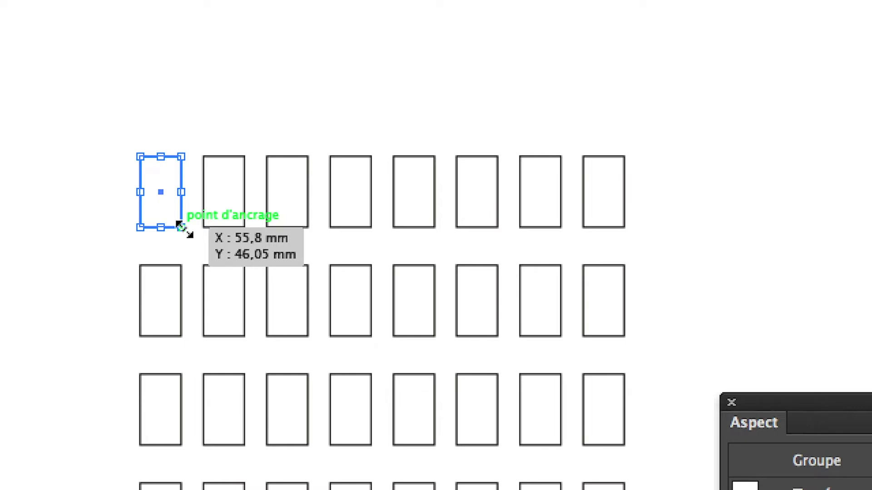
mouse_move(180, 226)
left_mouse_down()
mouse_move(192, 216)
mouse_move(177, 224)
mouse_move(197, 242)
mouse_move(170, 232)
mouse_move(181, 219)
mouse_move(175, 228)
mouse_move(203, 238)
mouse_move(181, 230)
left_mouse_up()
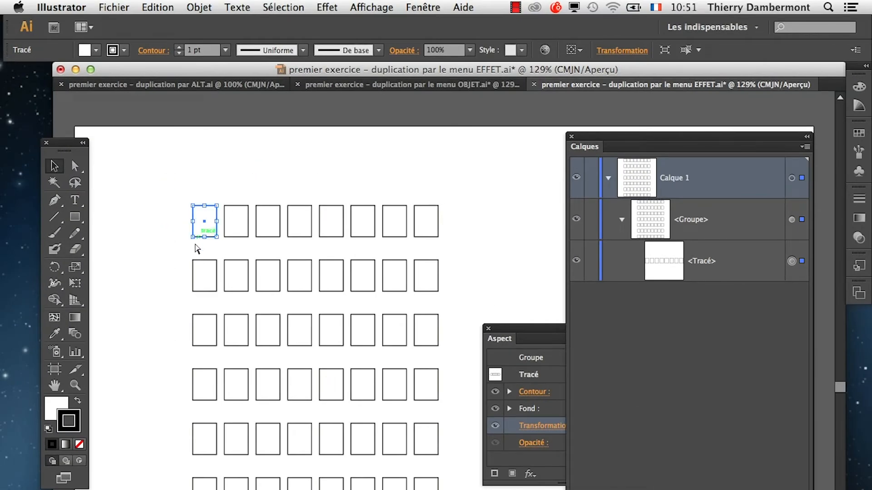
Examine the source rectangle's corners up close and look through the path commands and the Illustrator effects available for it.
scroll(198, 235, "up", 5)
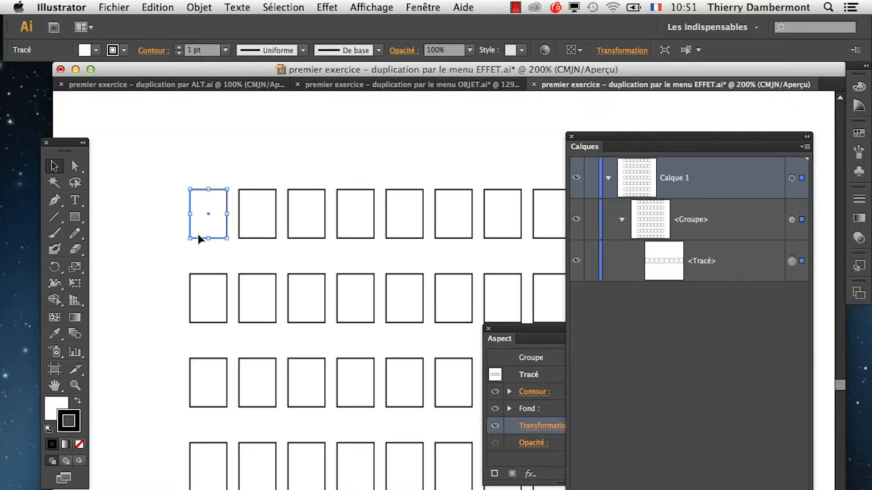
left_click(55, 385)
left_click_drag(241, 329, 232, 418)
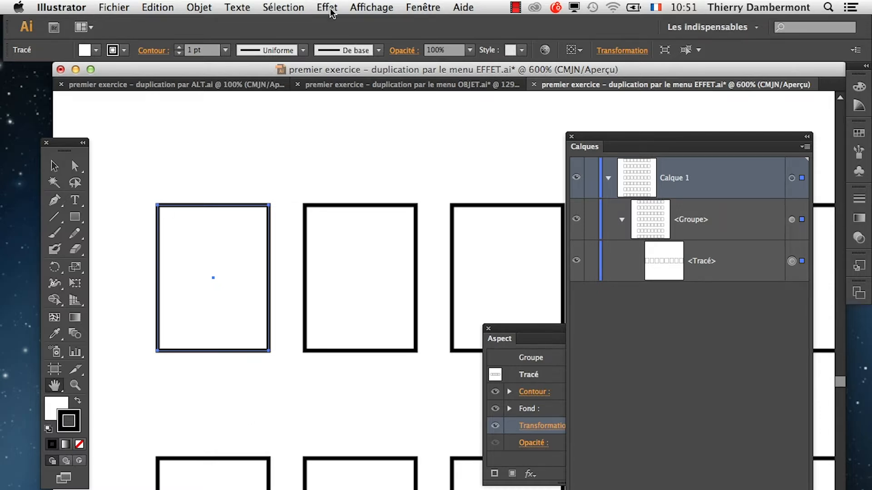
left_click(202, 8)
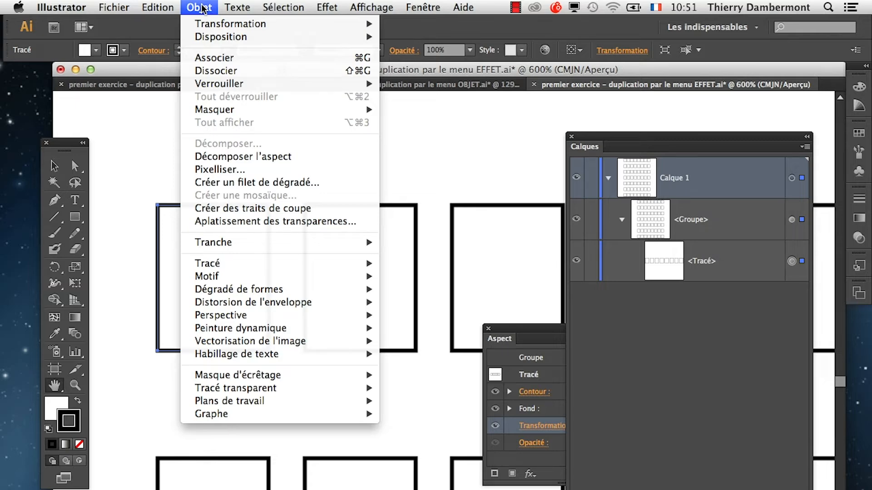
mouse_move(245, 268)
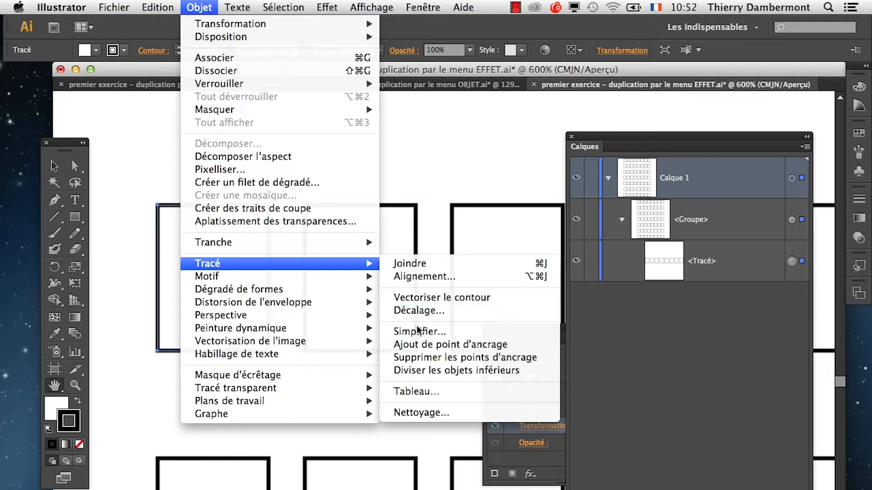
mouse_move(357, 329)
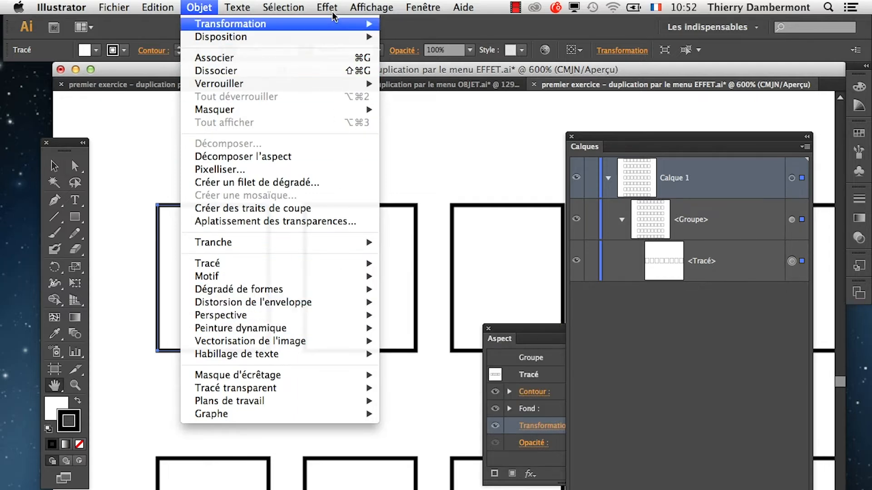
mouse_move(327, 9)
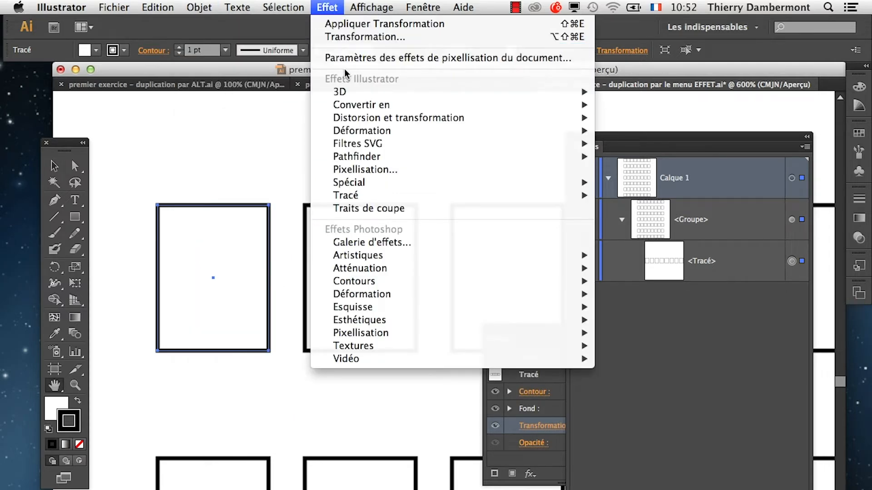
mouse_move(377, 195)
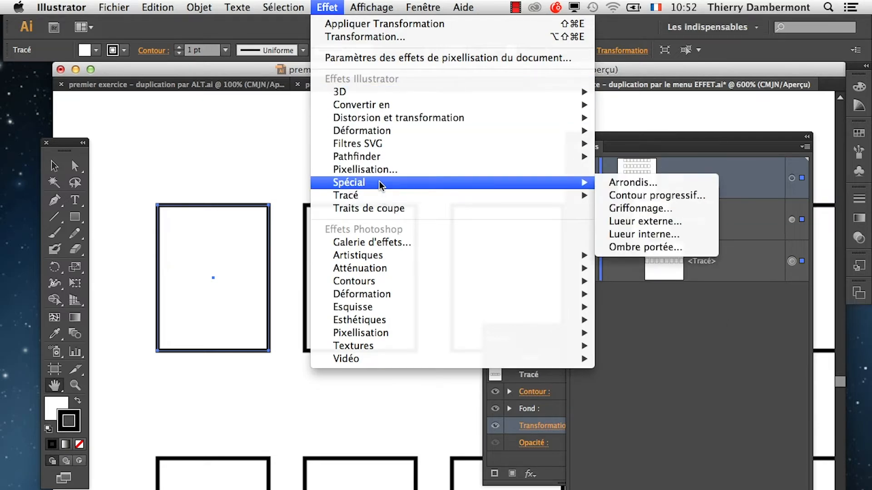
mouse_move(397, 281)
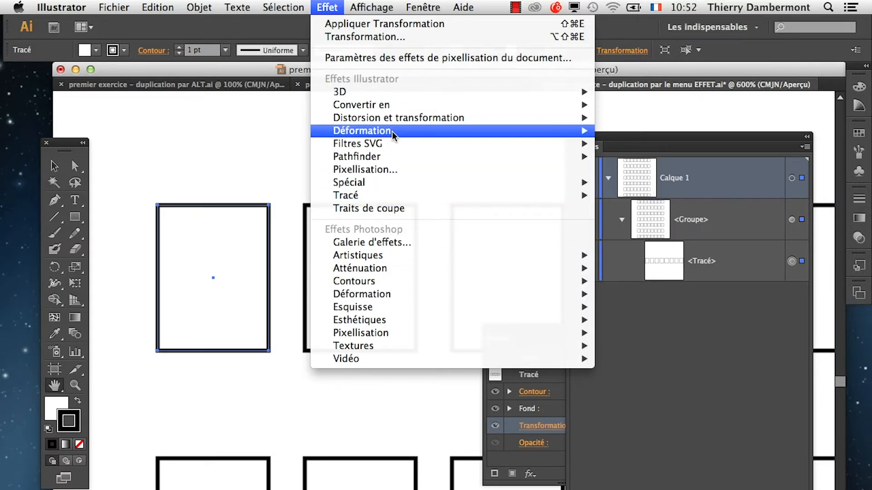
mouse_move(392, 129)
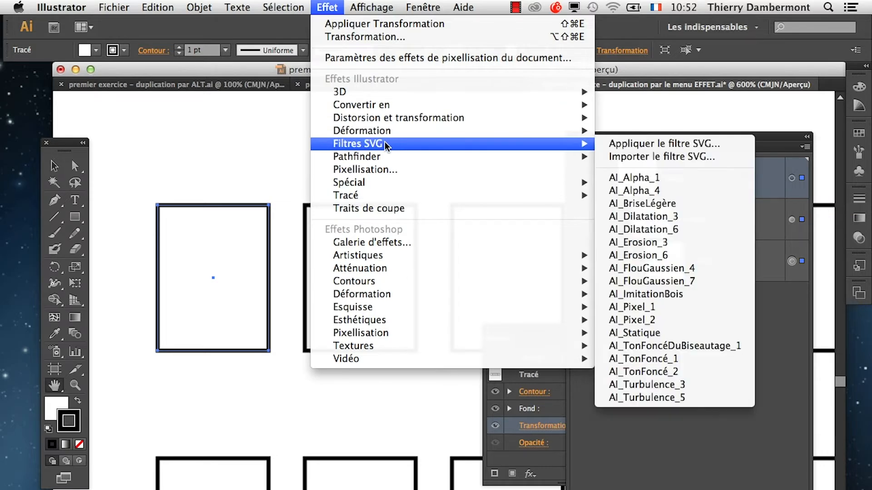
mouse_move(200, 7)
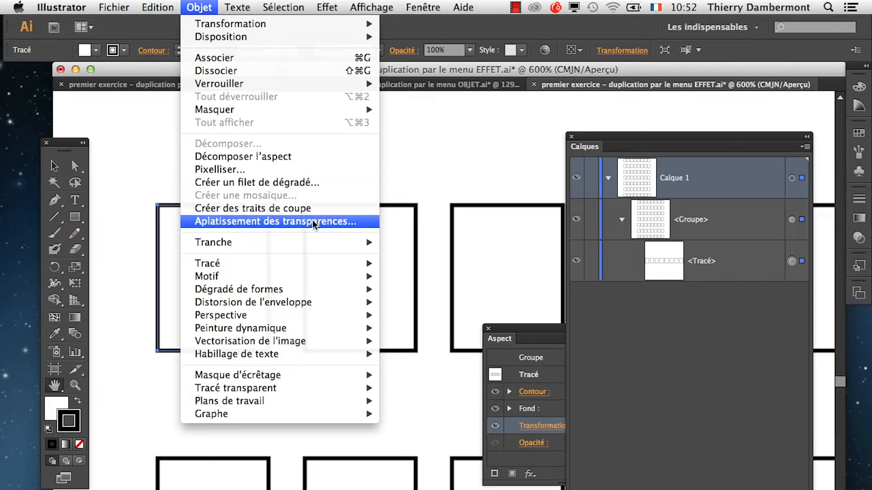
mouse_move(289, 9)
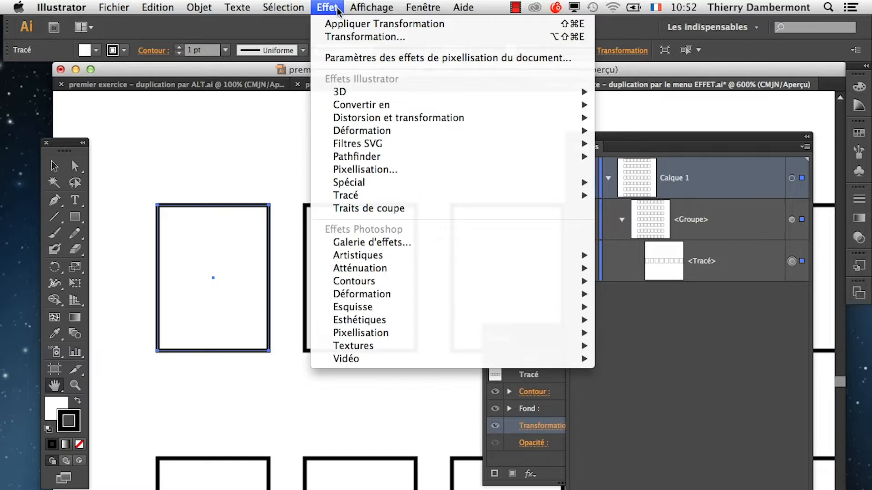
mouse_move(353, 93)
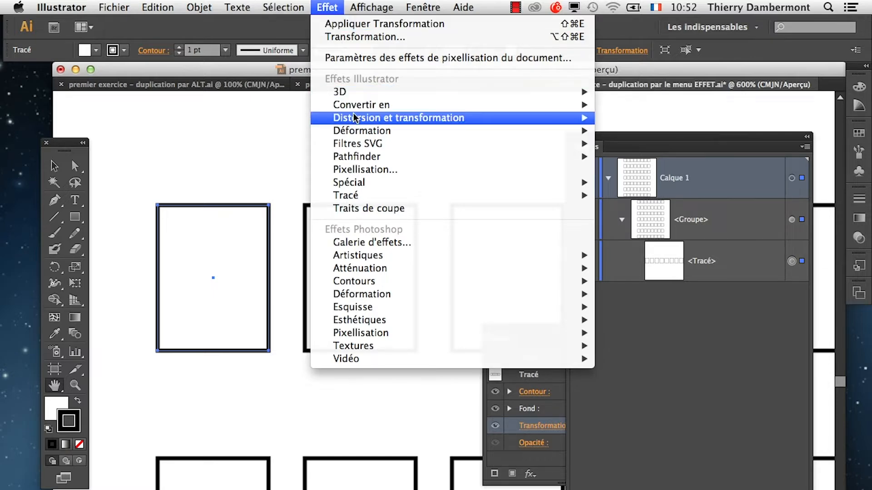
mouse_move(354, 118)
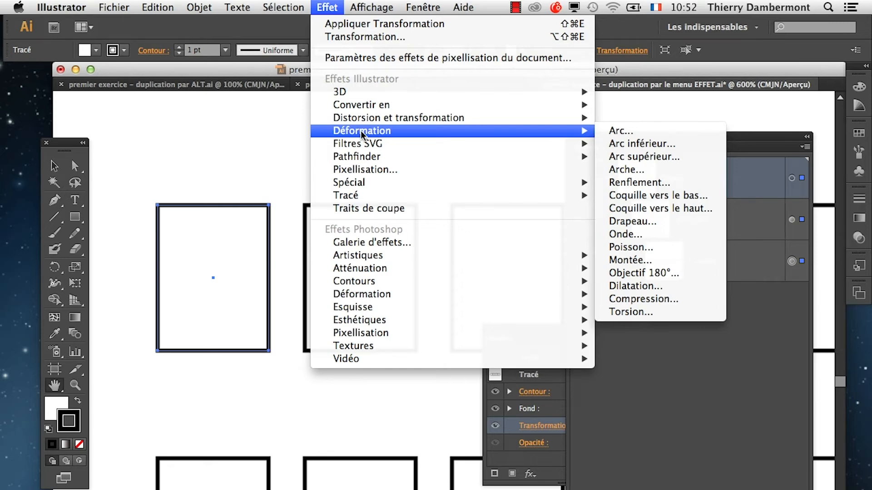
mouse_move(365, 156)
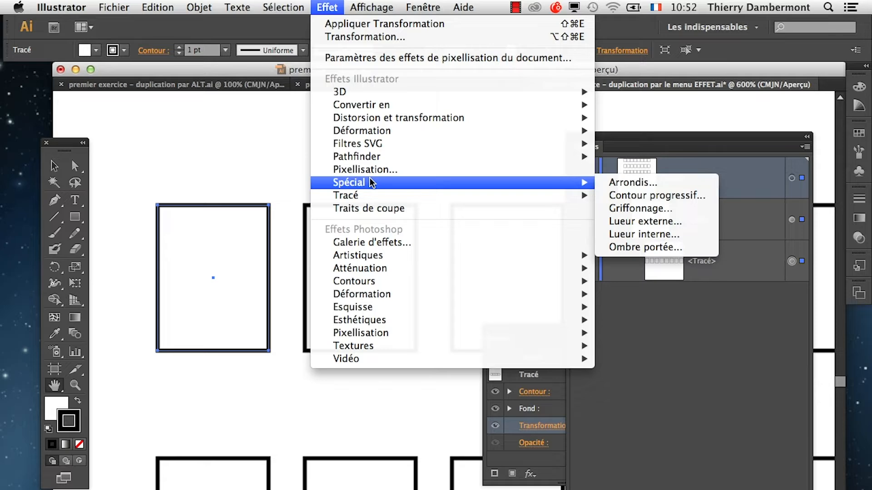
mouse_move(427, 5)
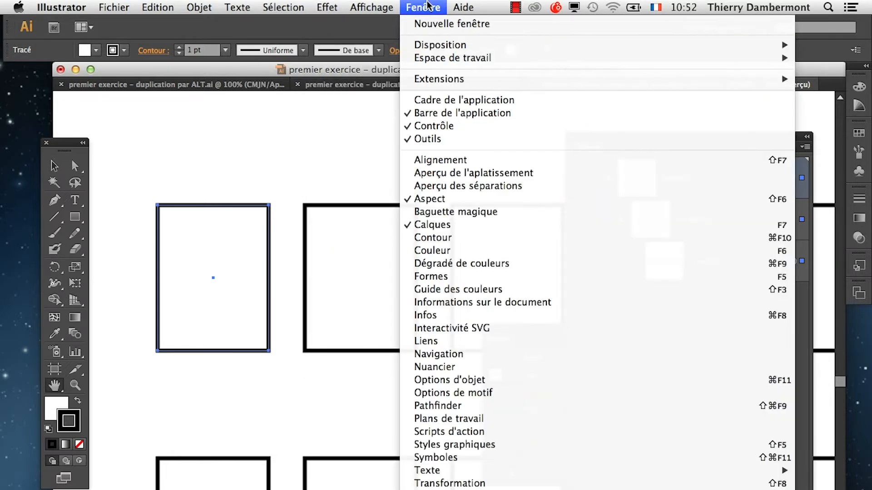
left_click(461, 237)
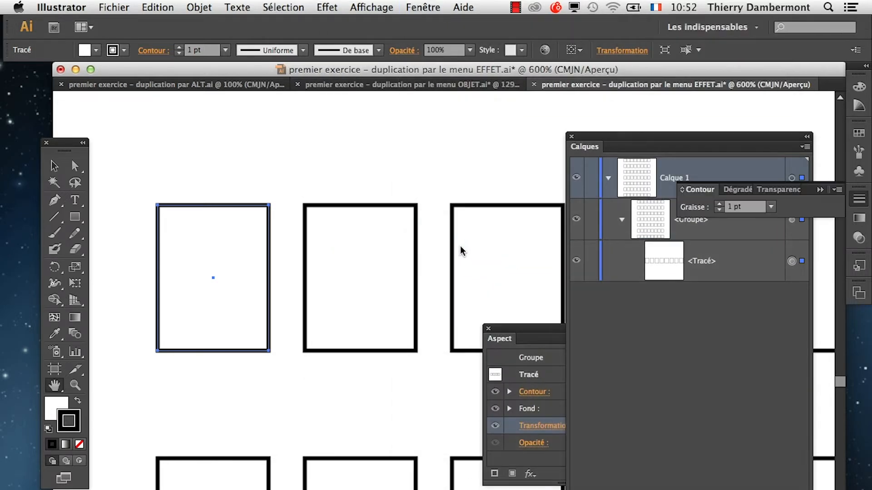
double_click(701, 195)
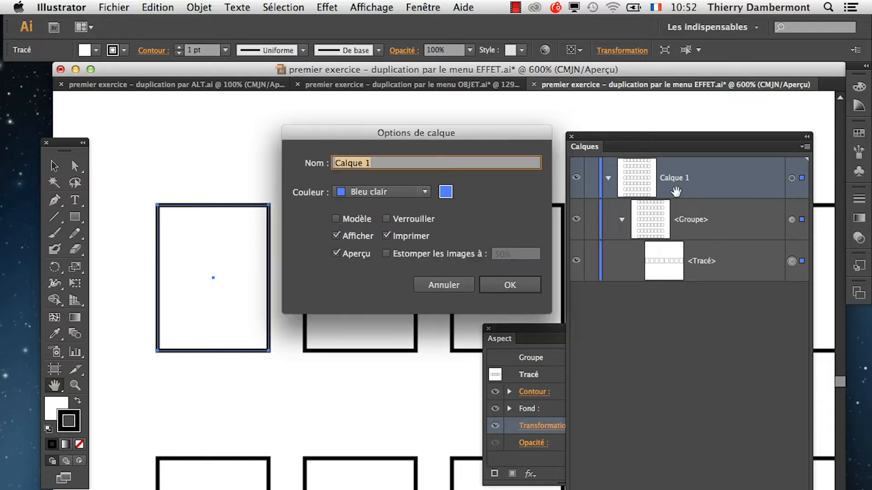
mouse_move(438, 136)
left_mouse_down()
mouse_move(474, 45)
mouse_move(461, 44)
mouse_move(423, 133)
left_mouse_up()
left_click(442, 282)
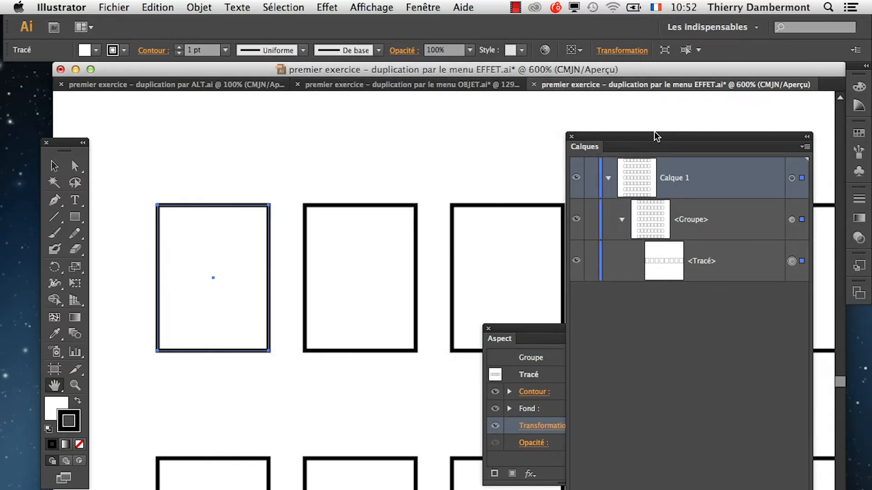
Move the Calques panel down below the first row of rectangles and display the Contour panel floating with all its options.
left_click_drag(656, 135, 225, 425)
left_click(423, 7)
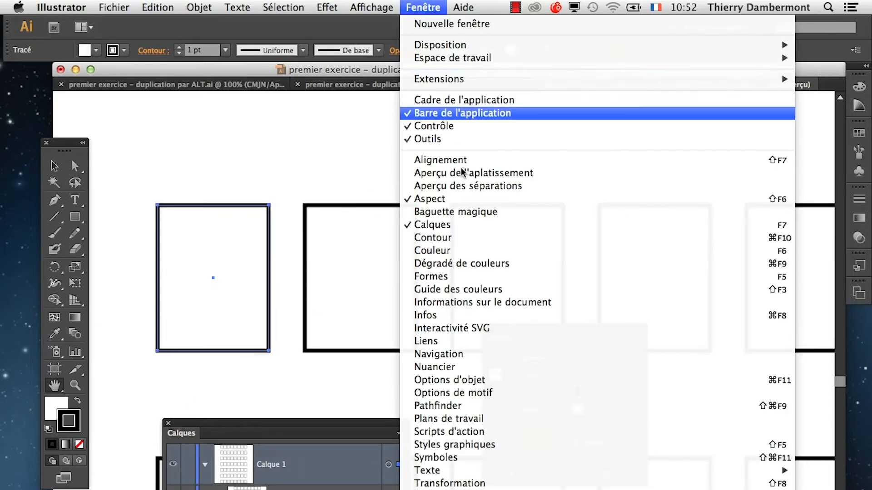
left_click(472, 239)
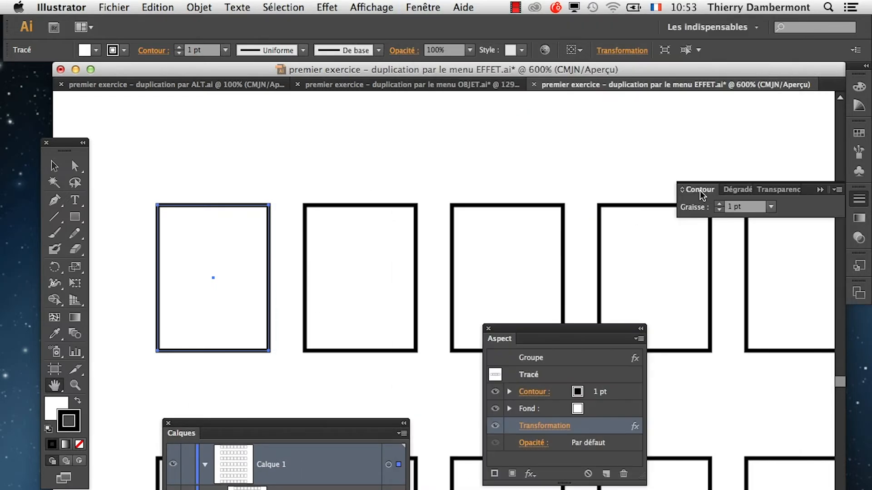
left_click_drag(697, 190, 508, 148)
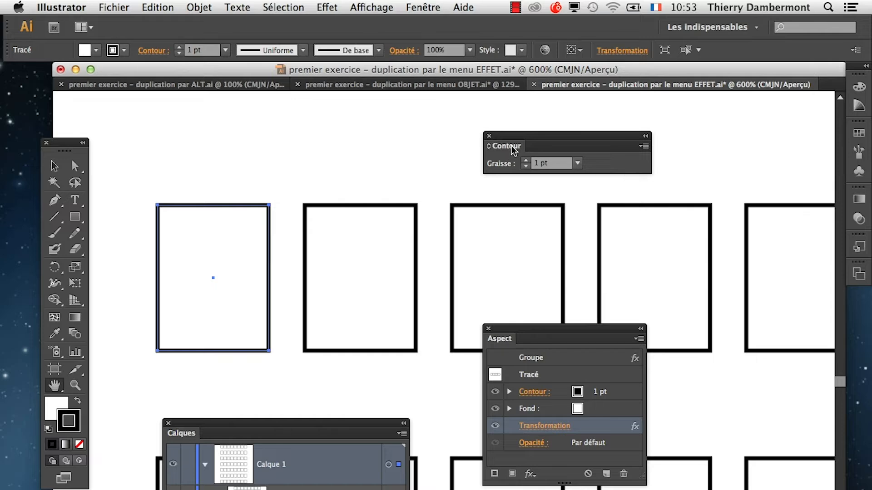
double_click(511, 149)
left_click(511, 148)
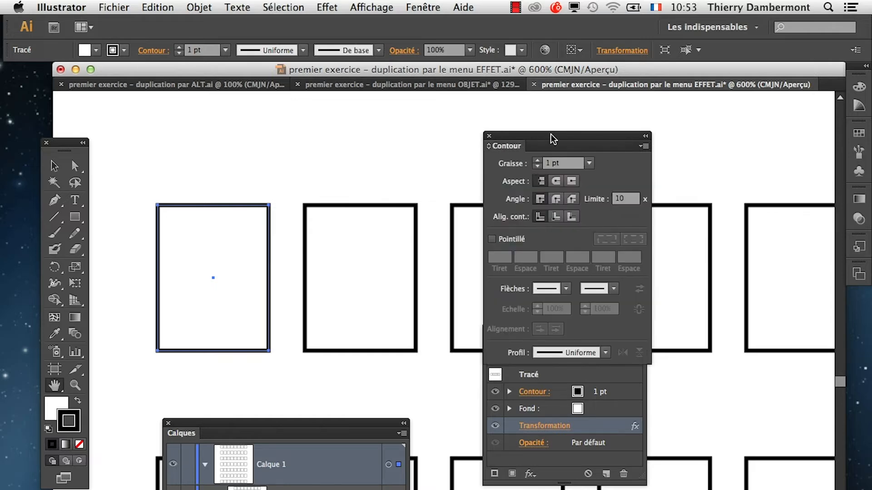
Place the Contour panel beside the source rectangle and give its stroke rounded corner joins.
left_click_drag(568, 134, 374, 89)
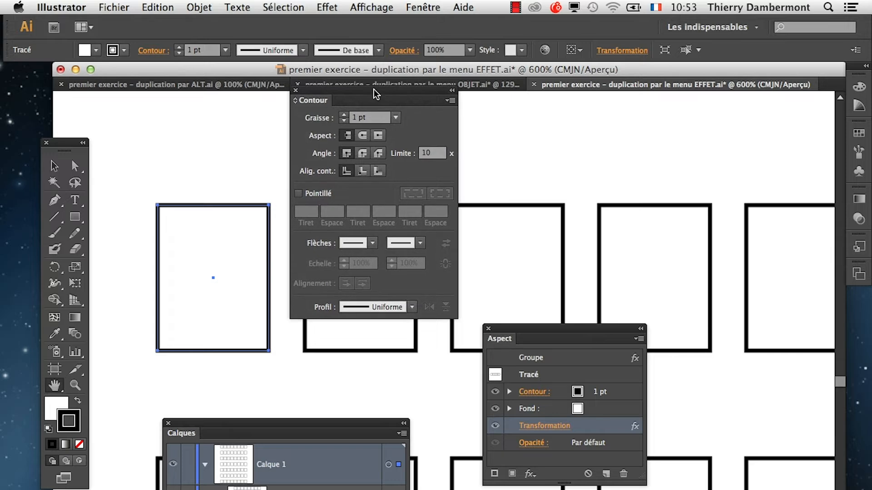
left_click(362, 154)
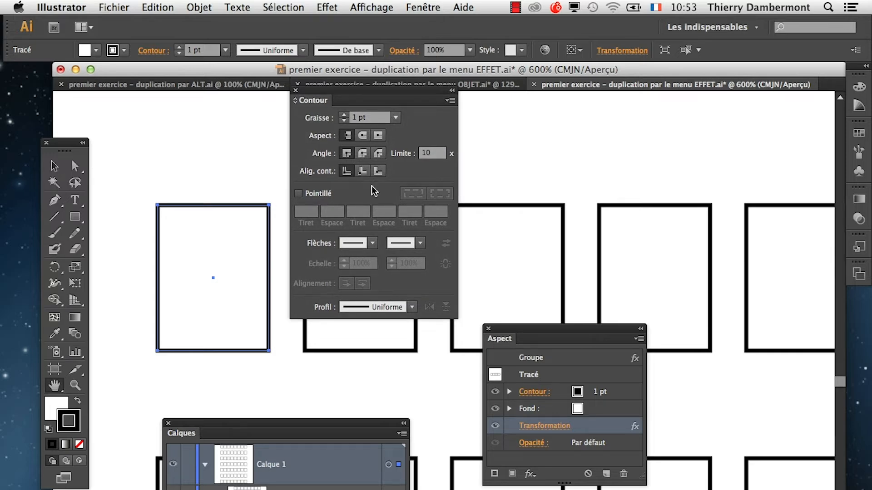
left_click(366, 157)
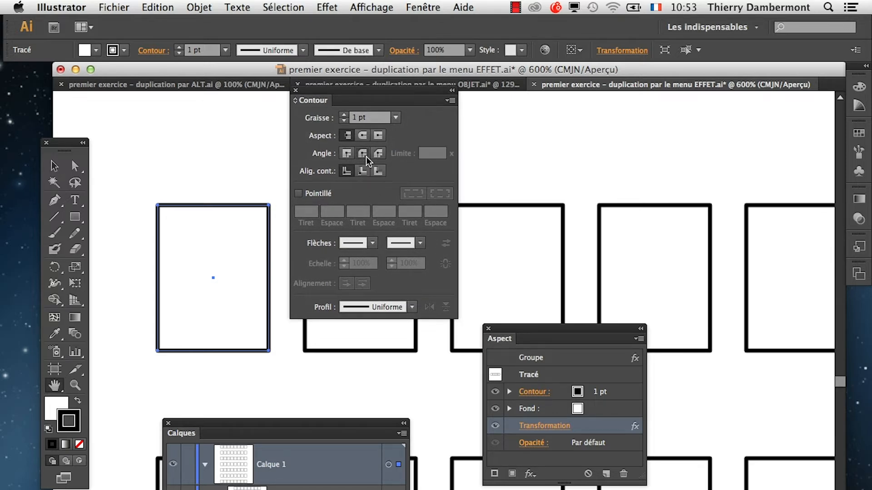
Compare rounded and mitred corner joins on the source rectangle's stroke, and set the joins to mitred.
left_click(347, 154)
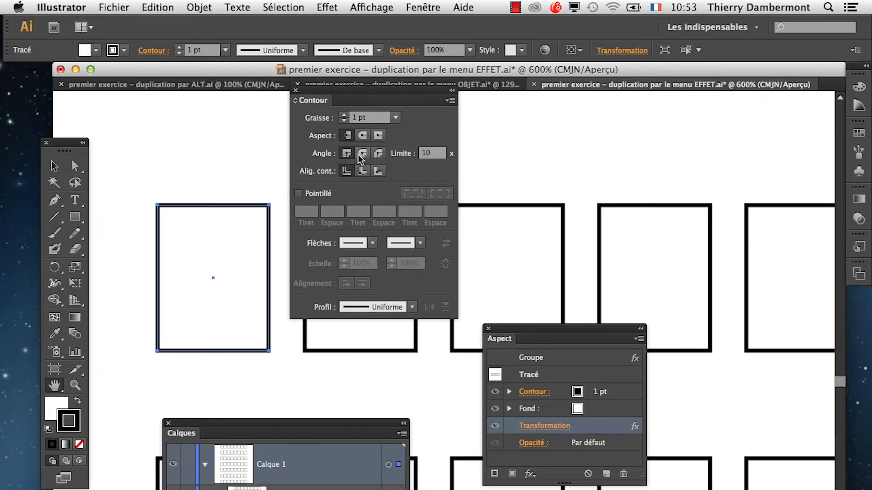
left_click_drag(358, 90, 496, 112)
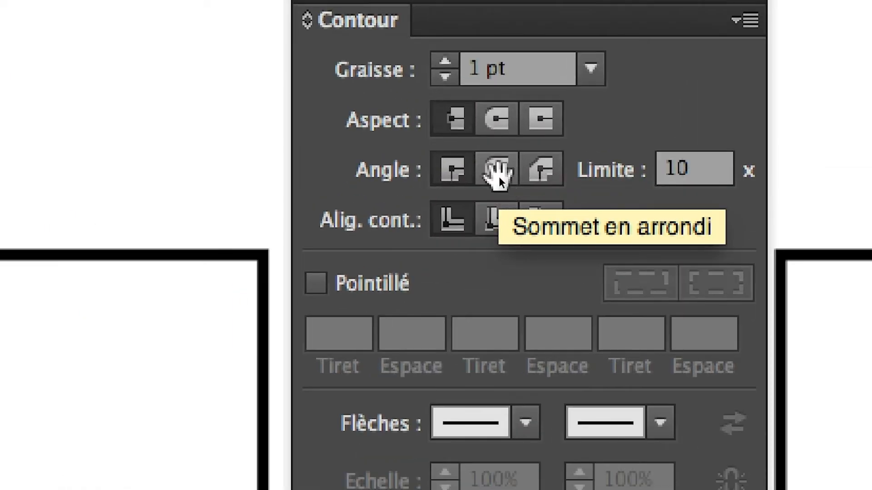
left_click(499, 173)
left_click_drag(459, 124, 103, 168)
left_click(388, 184)
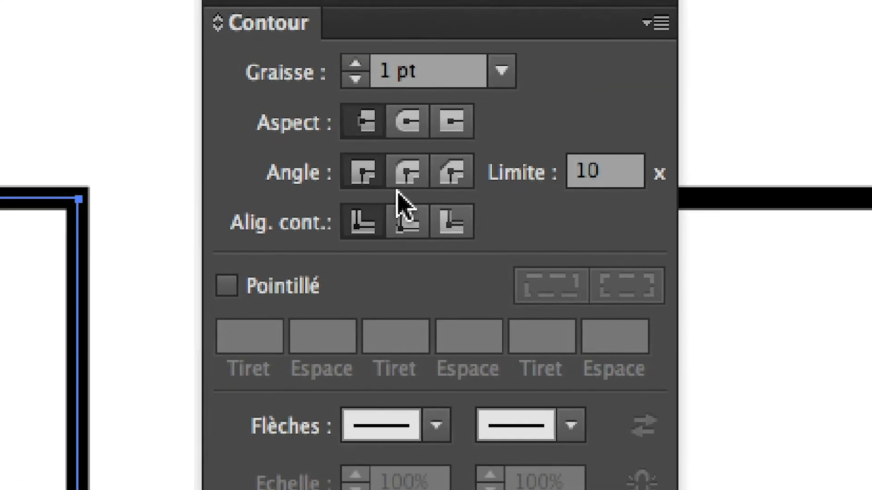
left_click(594, 152)
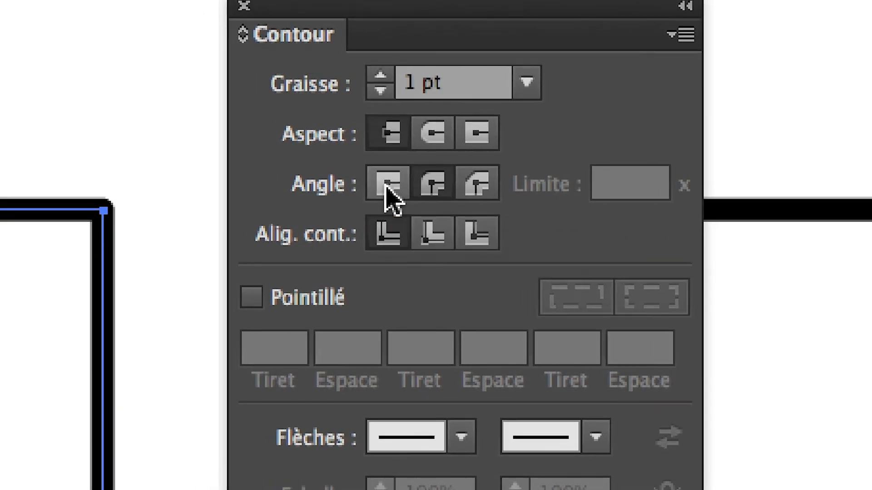
left_click(358, 182)
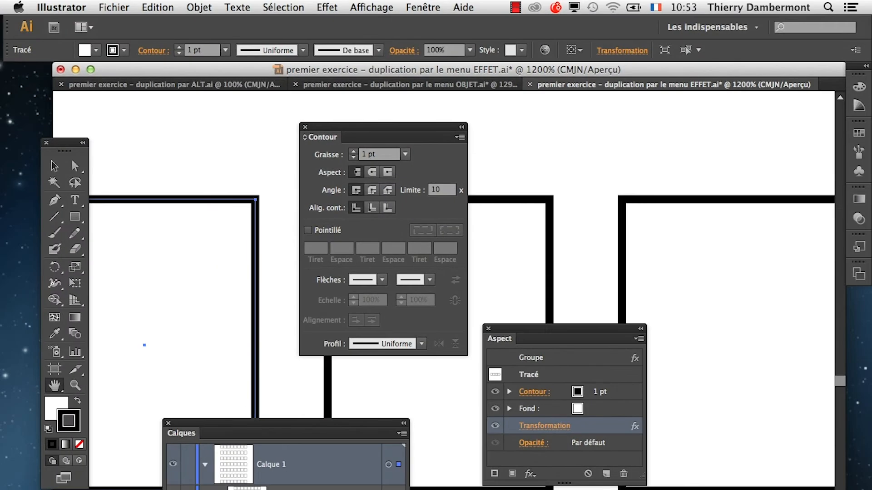
left_click(327, 7)
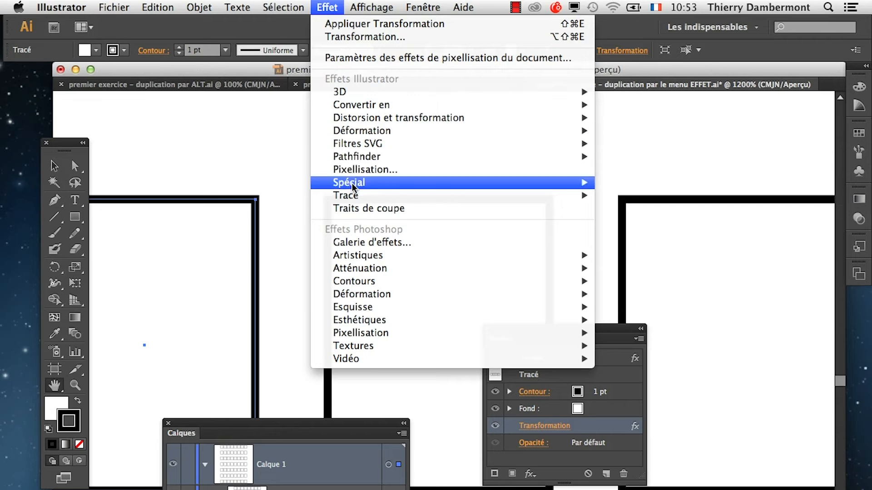
mouse_move(389, 184)
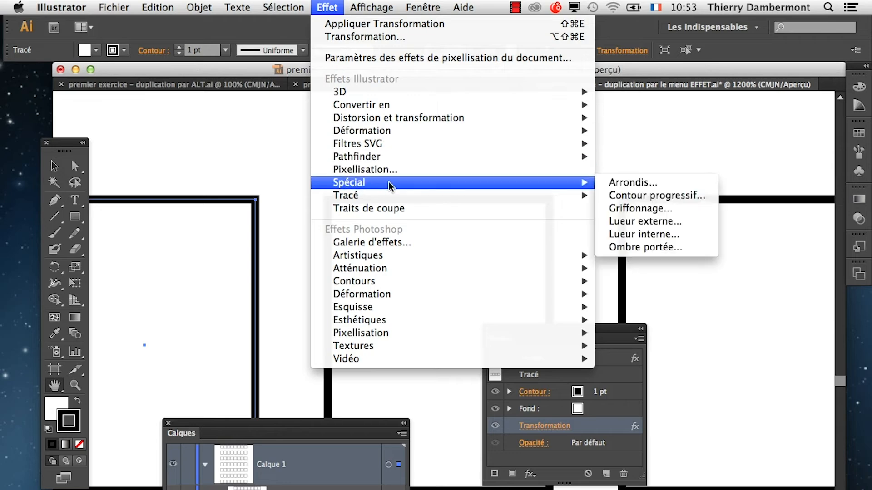
left_click(663, 186)
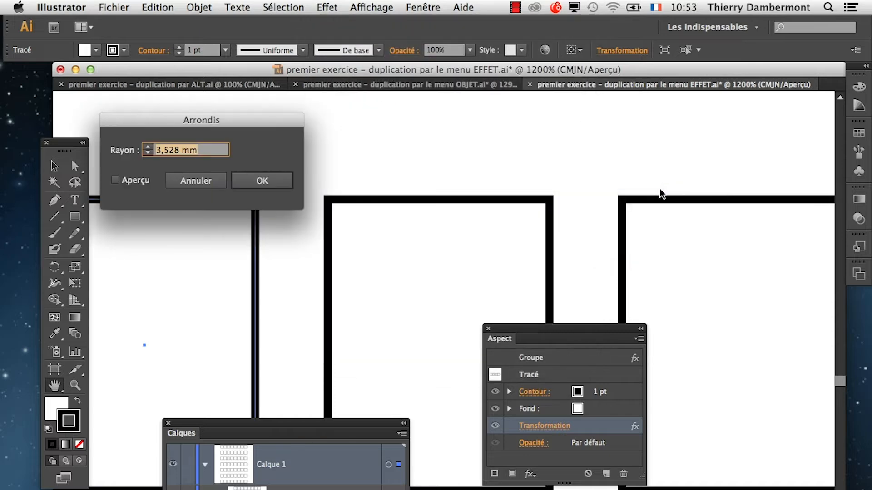
left_click_drag(249, 121, 546, 131)
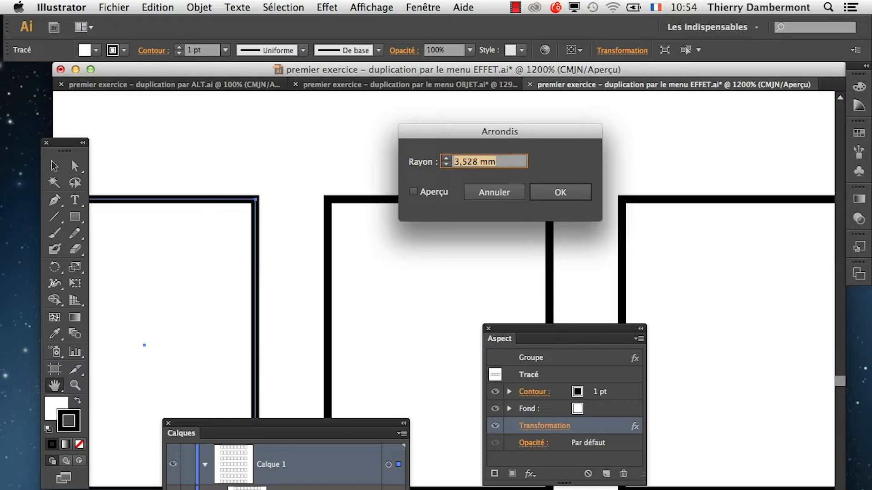
left_click(512, 191)
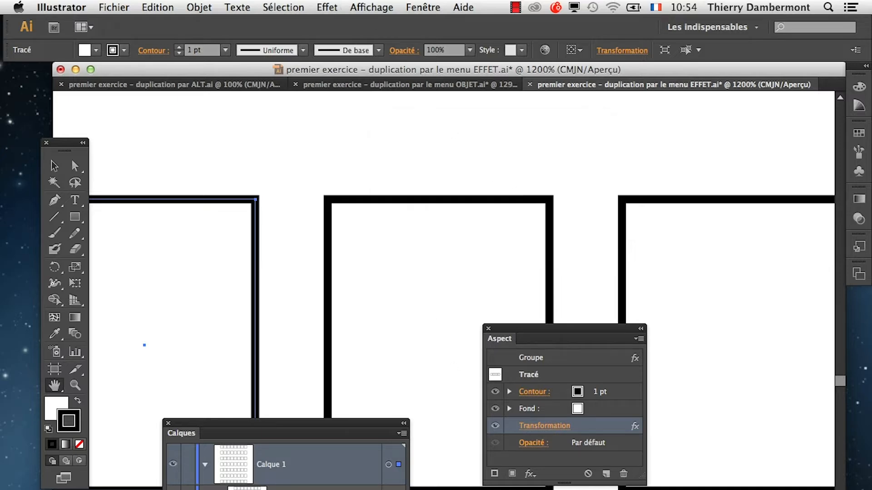
left_click_drag(303, 420, 528, 140)
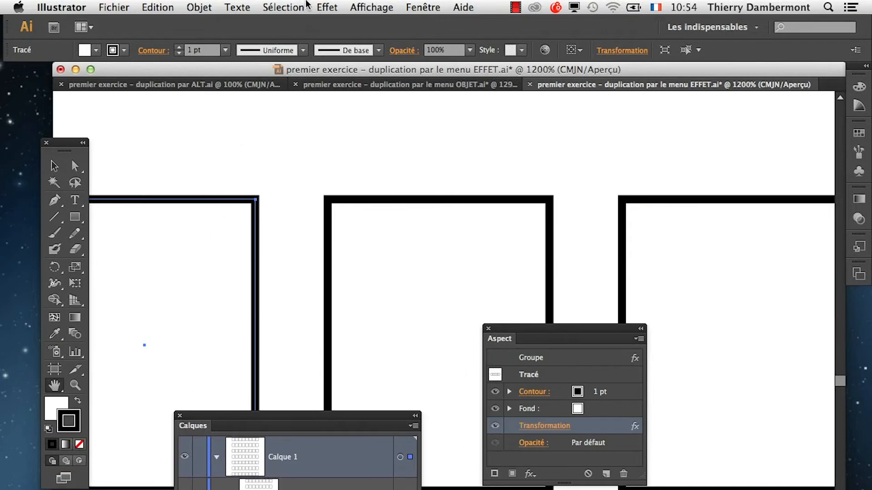
Apply the Arrondis effect to the source rectangle with preview on and a radius of 2 mm.
left_click(337, 7)
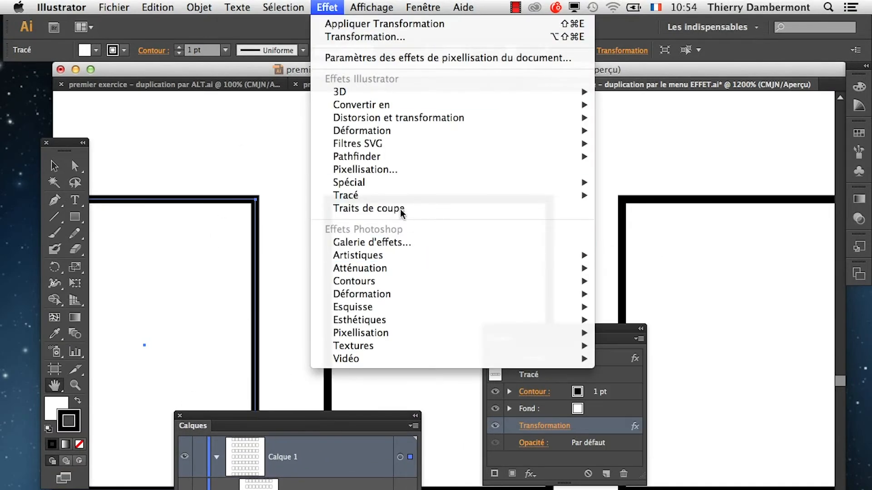
mouse_move(393, 184)
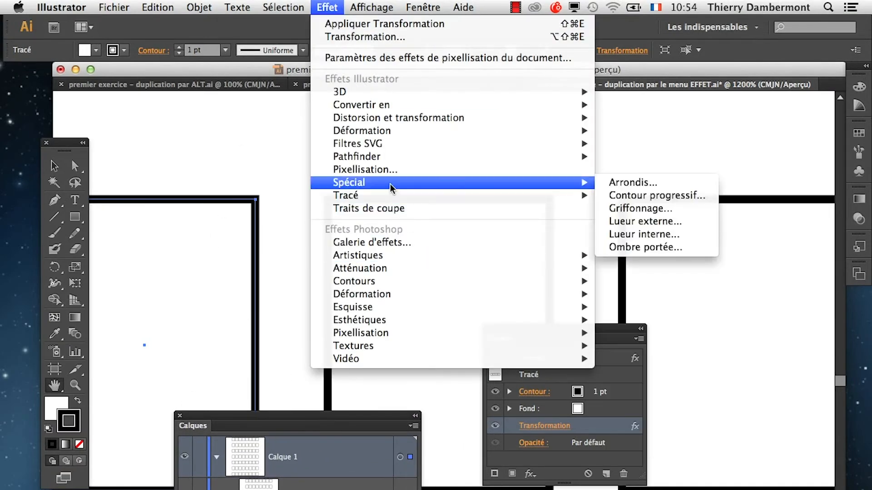
left_click(611, 182)
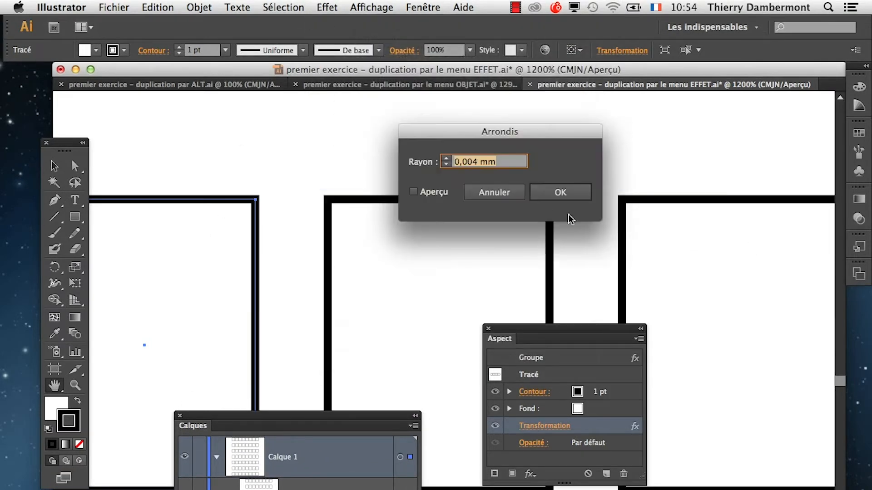
left_click(431, 191)
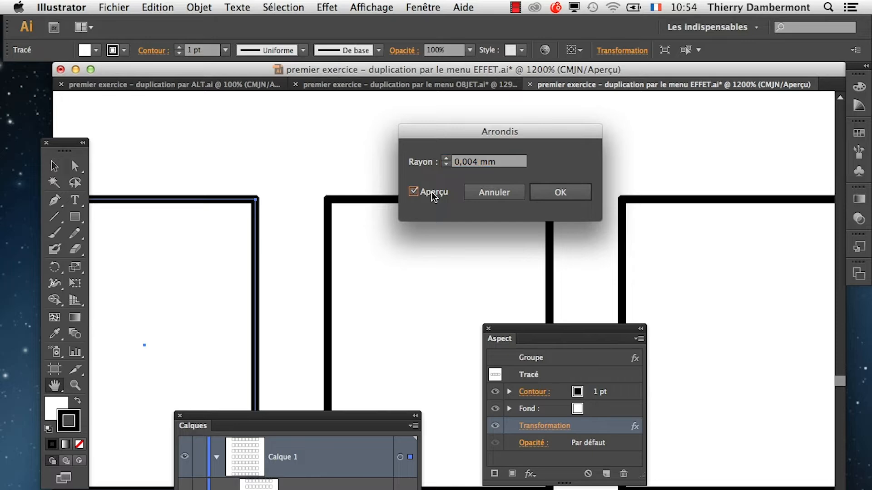
left_click(448, 157)
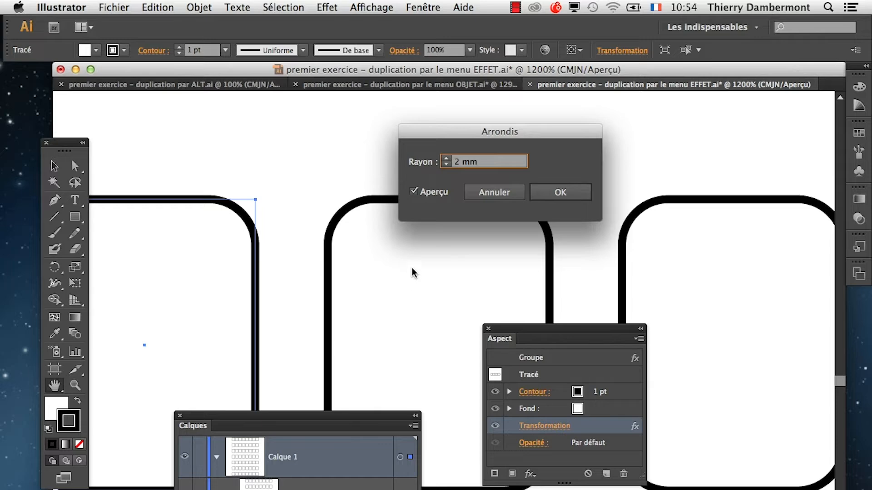
left_click(549, 192)
Arrange the Calques and Aspect panels on either side of the grid and enlarge the Aspect panel to show all attributes.
scroll(433, 263, "down", 6)
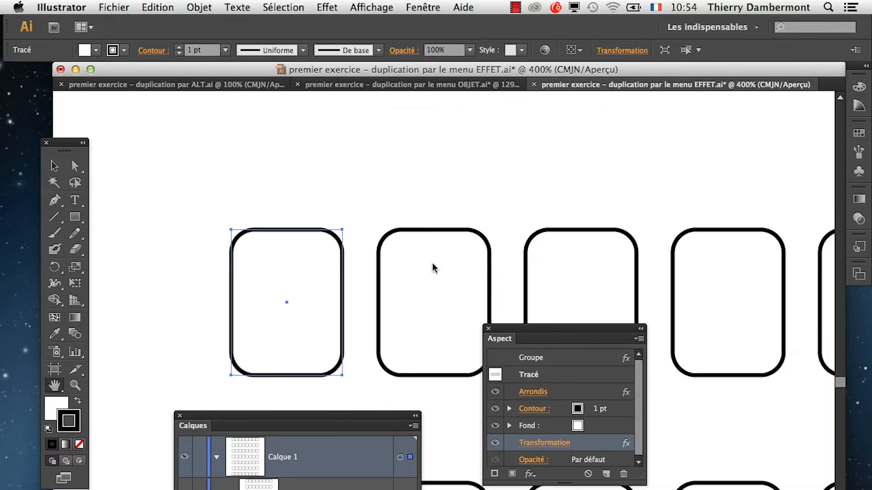
scroll(435, 264, "down", 1)
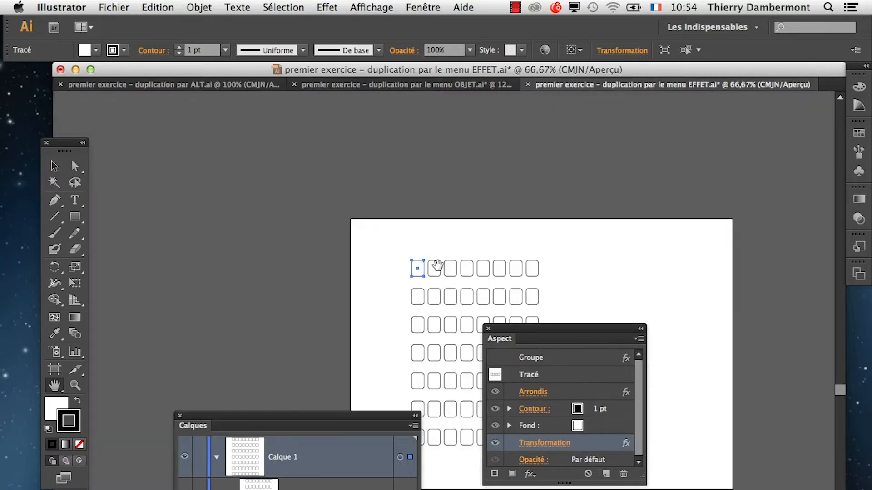
left_click_drag(511, 331, 603, 330)
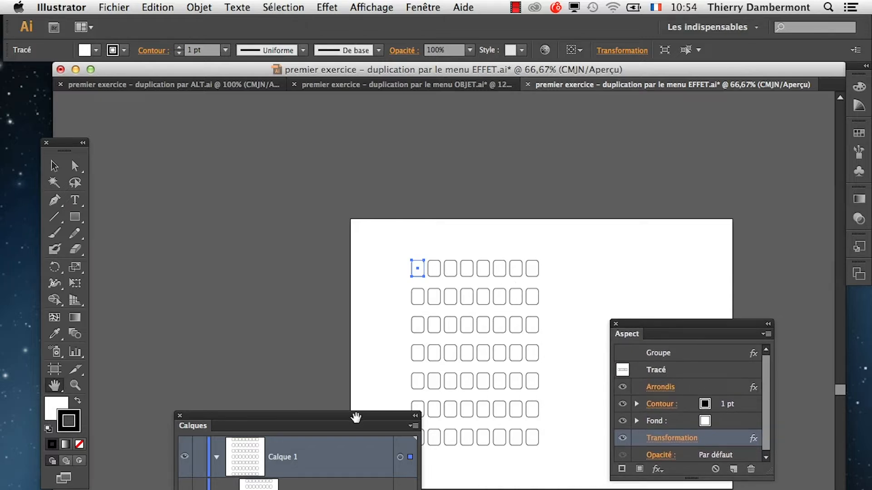
left_click_drag(356, 416, 245, 140)
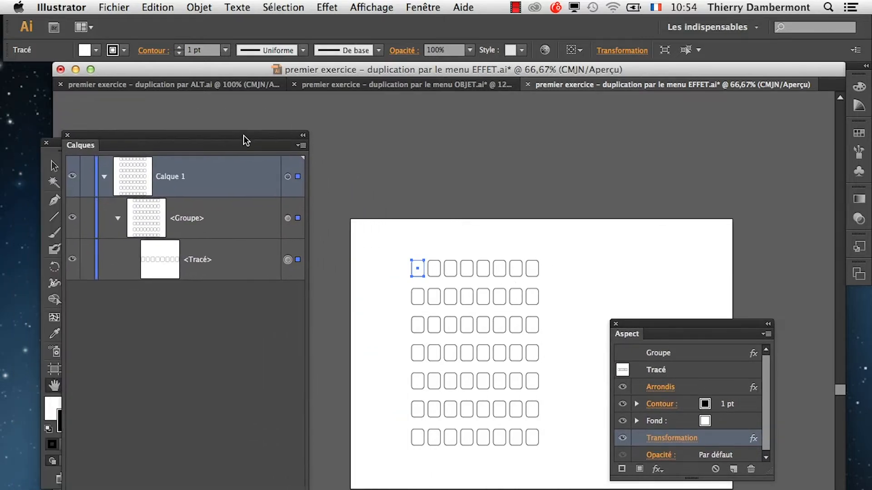
scroll(440, 271, "up", 2)
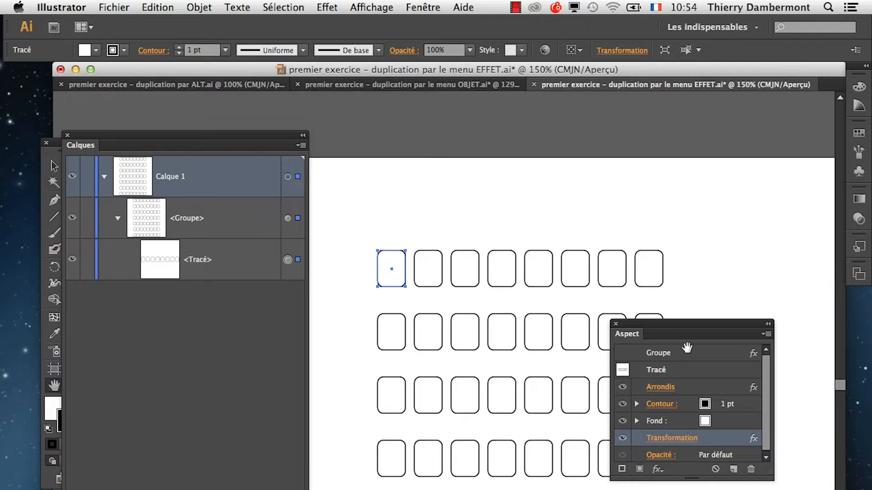
left_click_drag(645, 324, 689, 116)
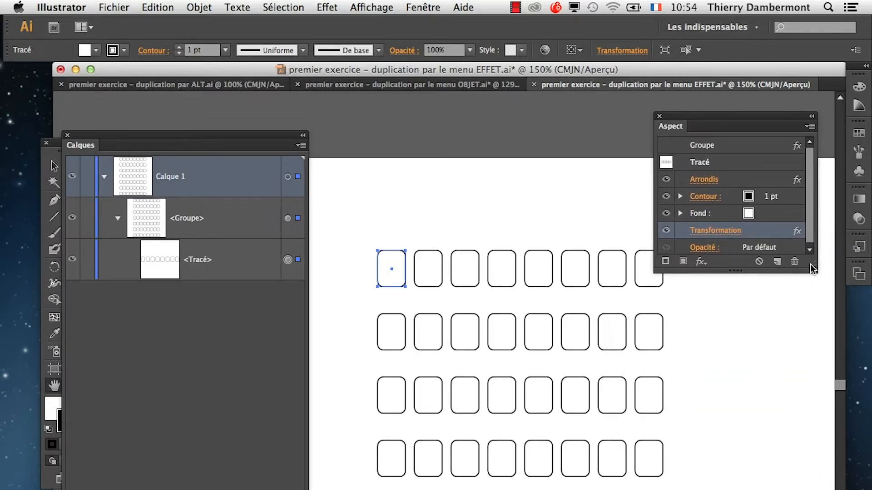
left_click_drag(810, 264, 824, 355)
left_click(756, 295)
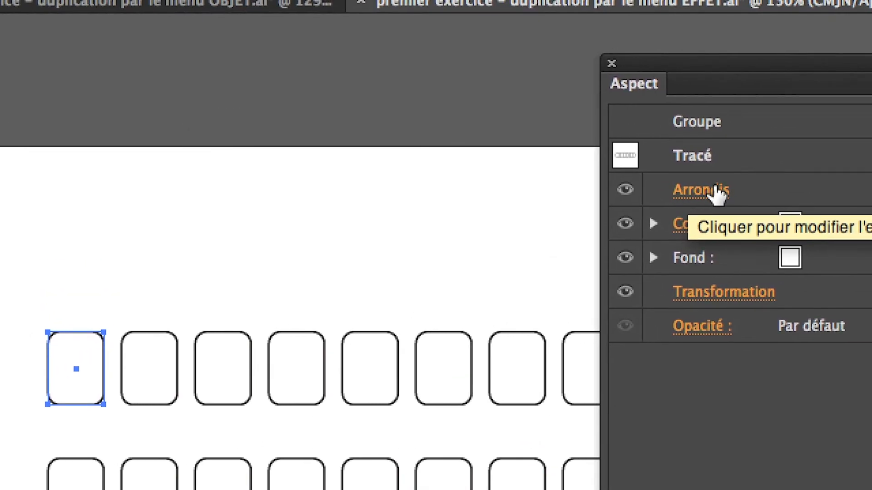
Edit the source rectangle's Arrondis effect, previewing radii of 1, 4 and 3 mm before setting it to 2 mm.
left_click(710, 187)
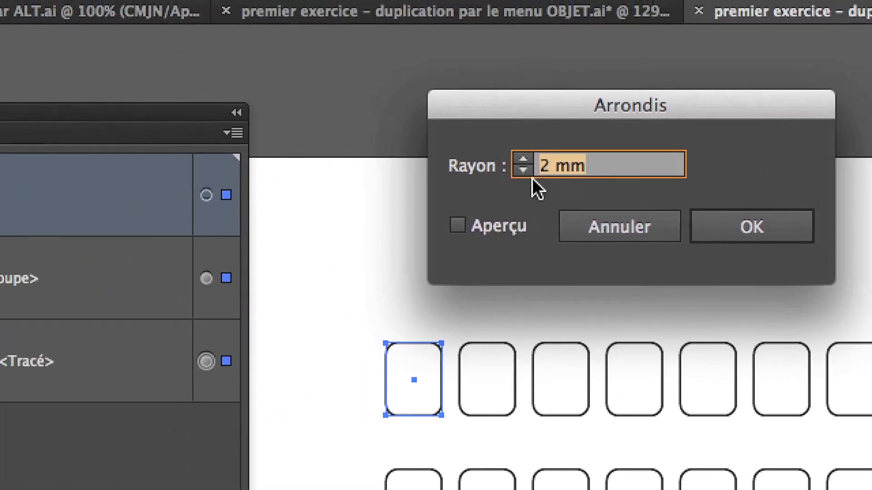
left_click(523, 170)
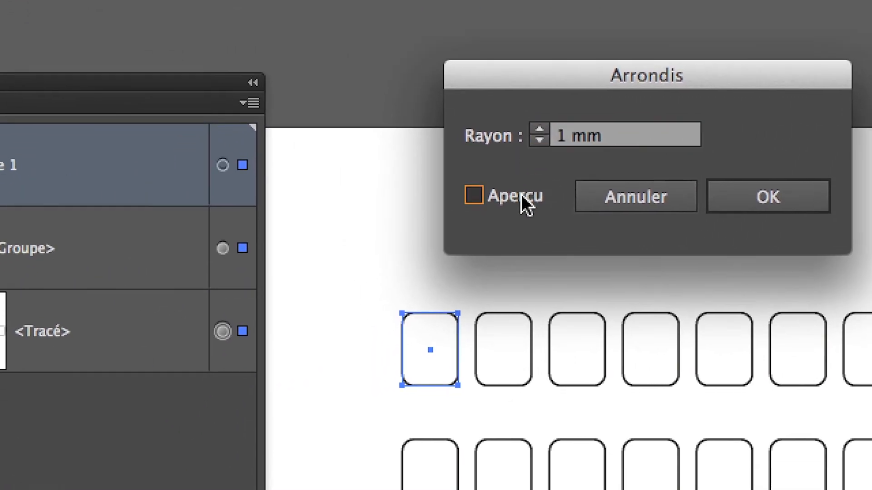
left_click(521, 194)
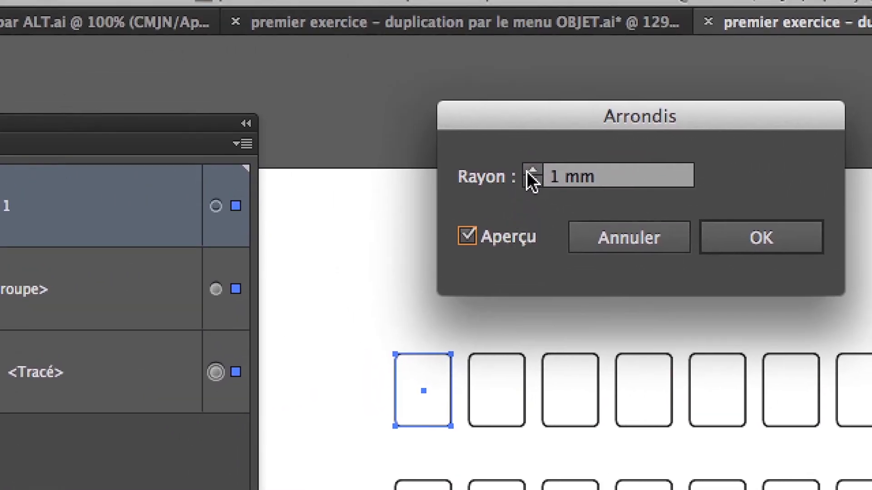
left_click(535, 128)
left_click(534, 128)
left_click(528, 172)
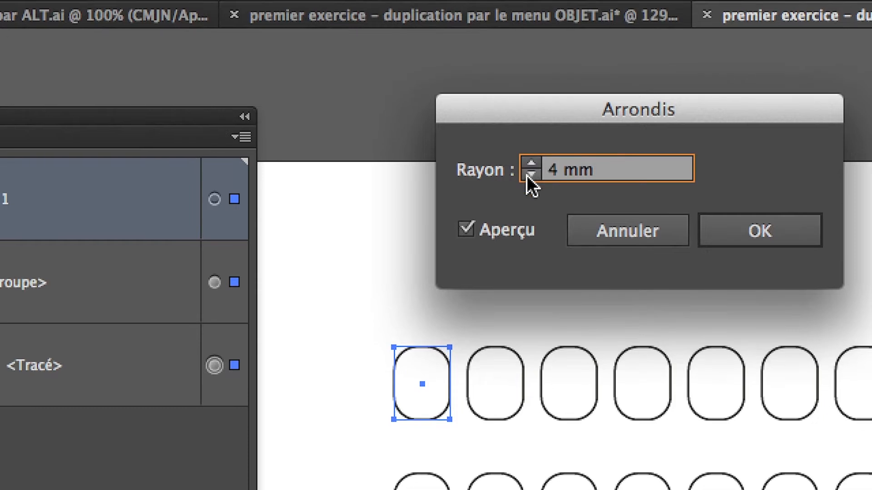
left_click(528, 182)
left_click(528, 182)
left_click(531, 164)
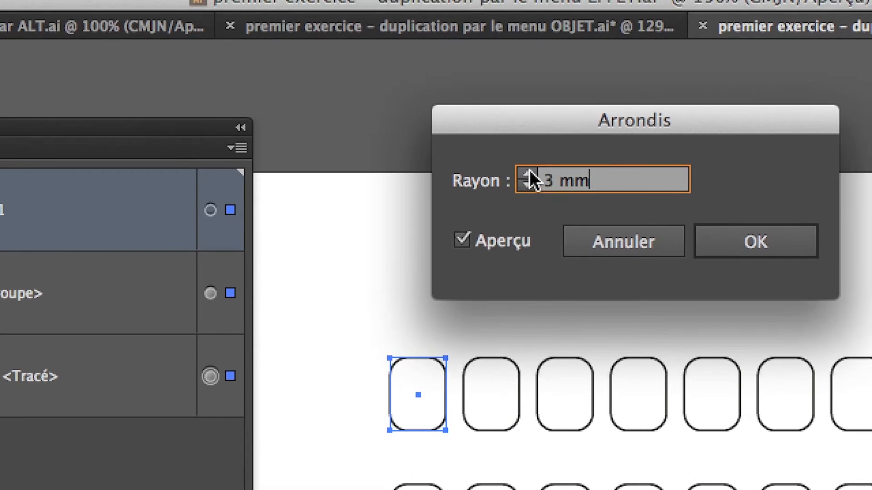
left_click(531, 174)
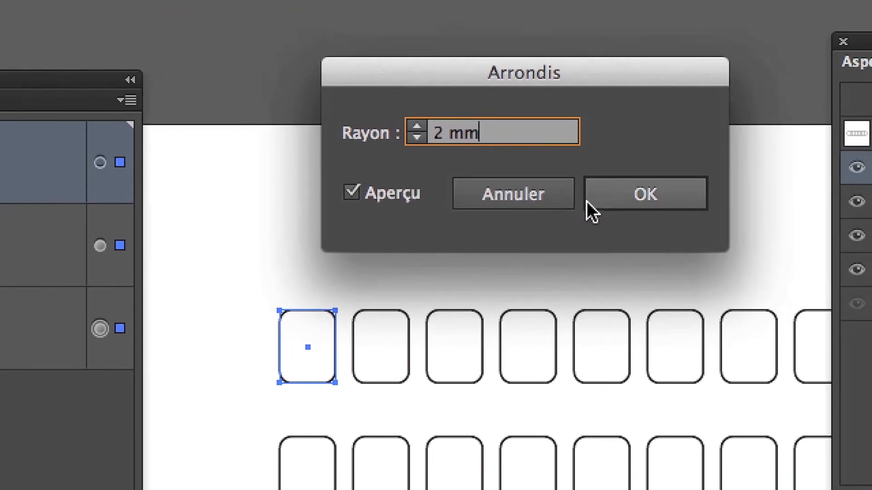
left_click(681, 217)
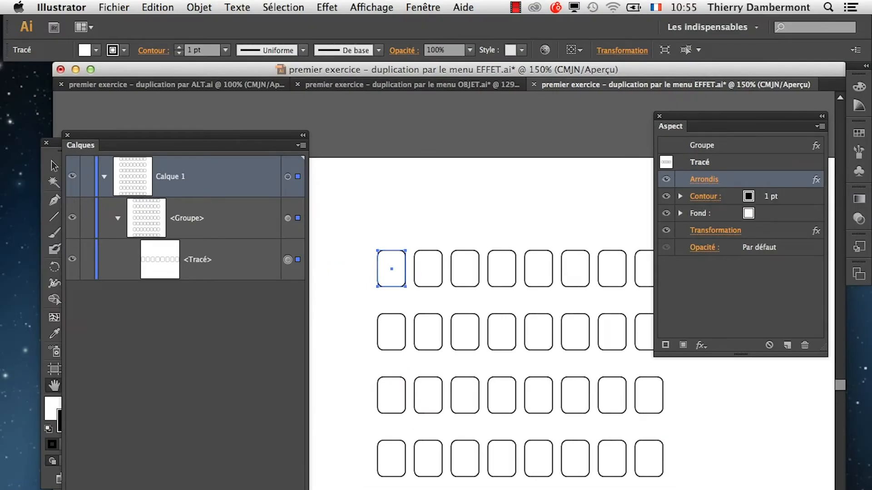
Move the Calques panel clear of the artwork and create a new untitled A4 landscape document.
left_click_drag(271, 136, 242, 411)
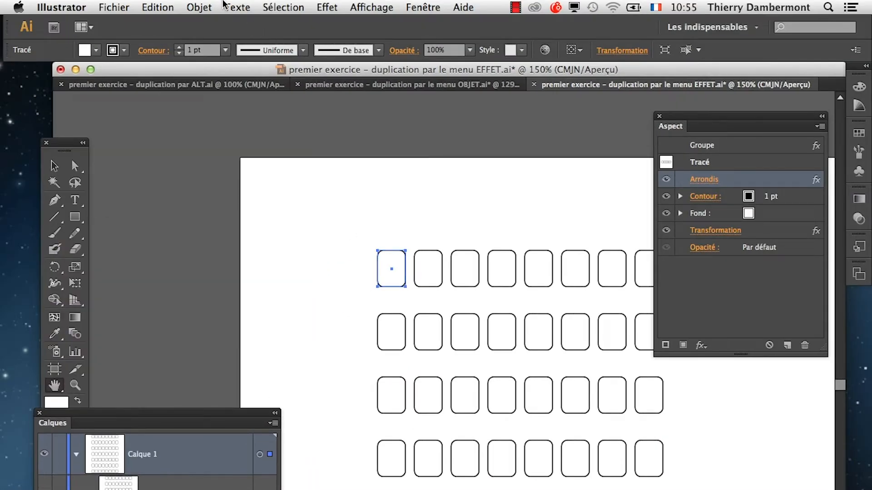
left_click(225, 4)
mouse_move(211, 7)
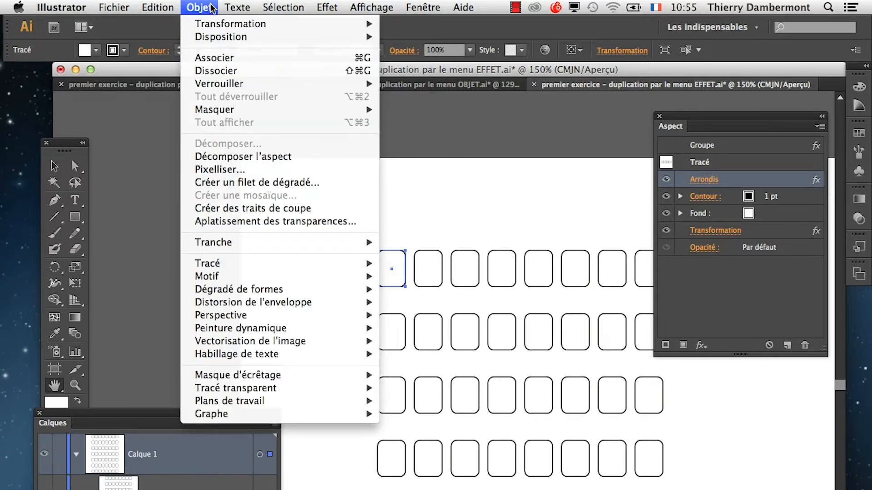
left_click(140, 73)
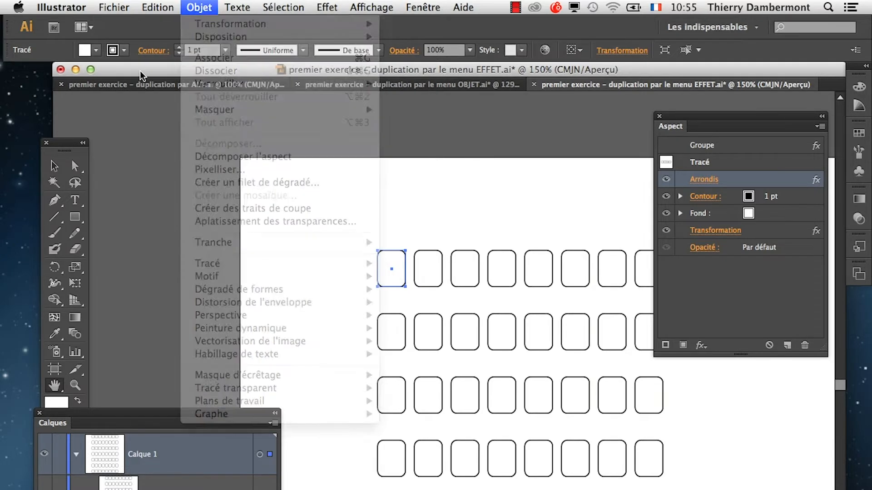
left_click(117, 7)
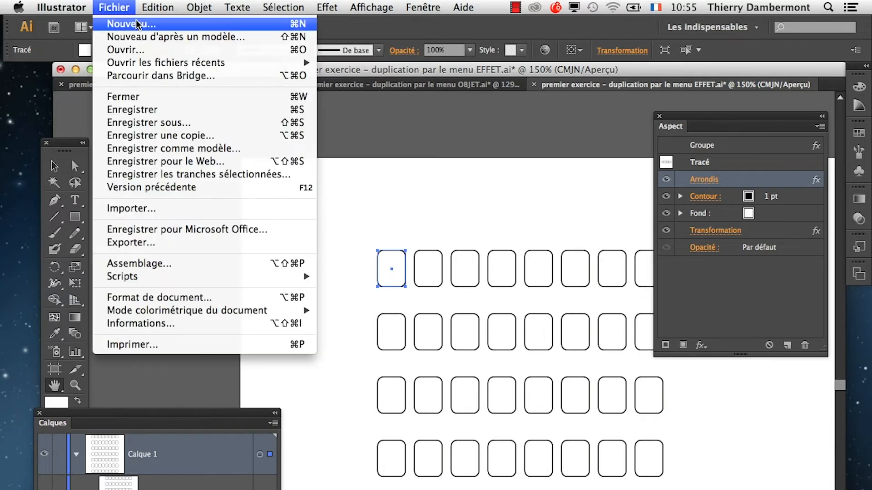
left_click(137, 22)
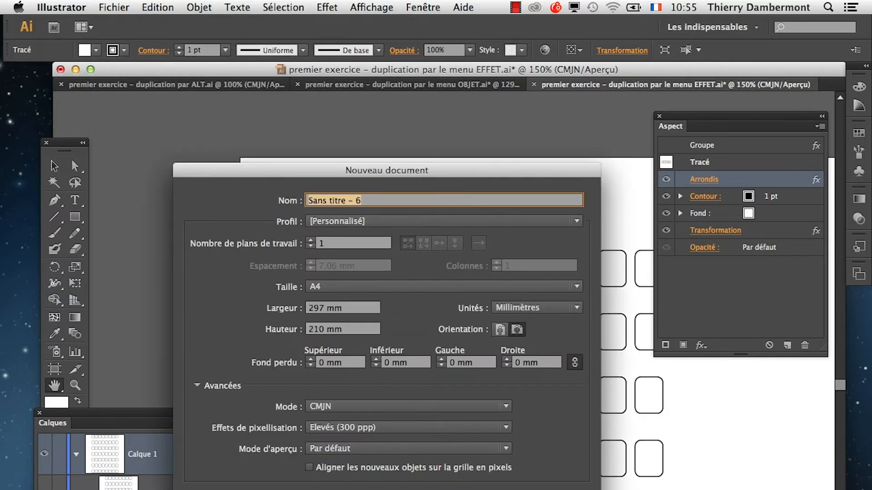
left_click(522, 488)
Move the tools panel beside the blank artboard and activate the Rectangle arrondi tool.
left_click_drag(66, 148, 91, 117)
left_click(100, 187)
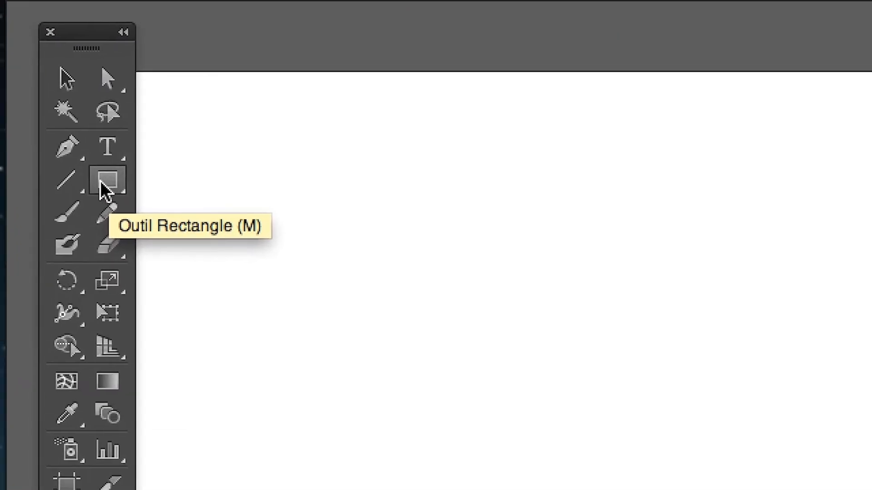
left_click(101, 179)
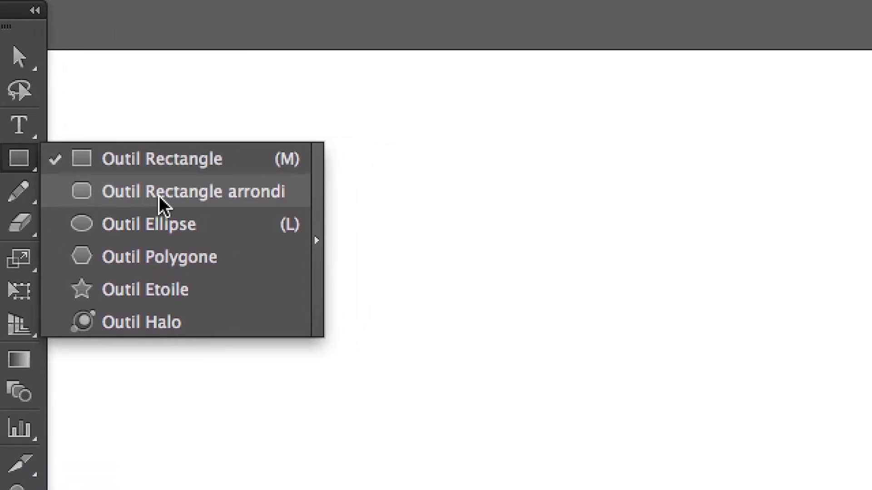
left_click(161, 199)
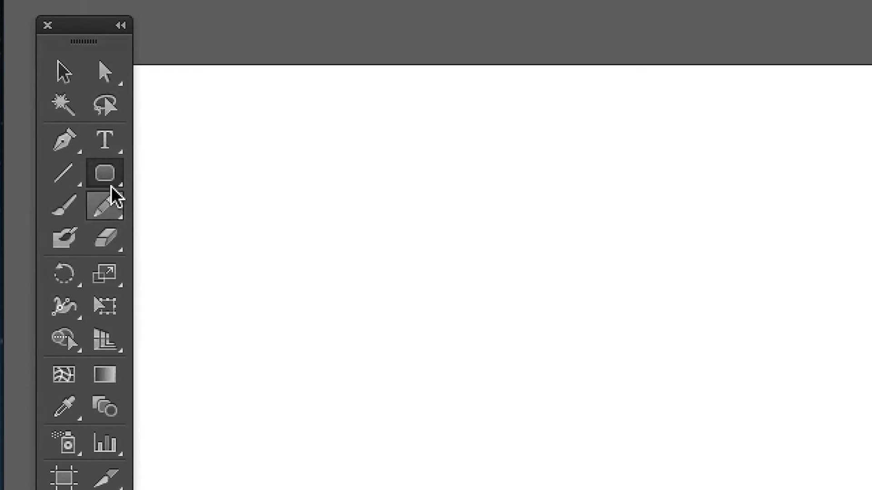
left_click(109, 184)
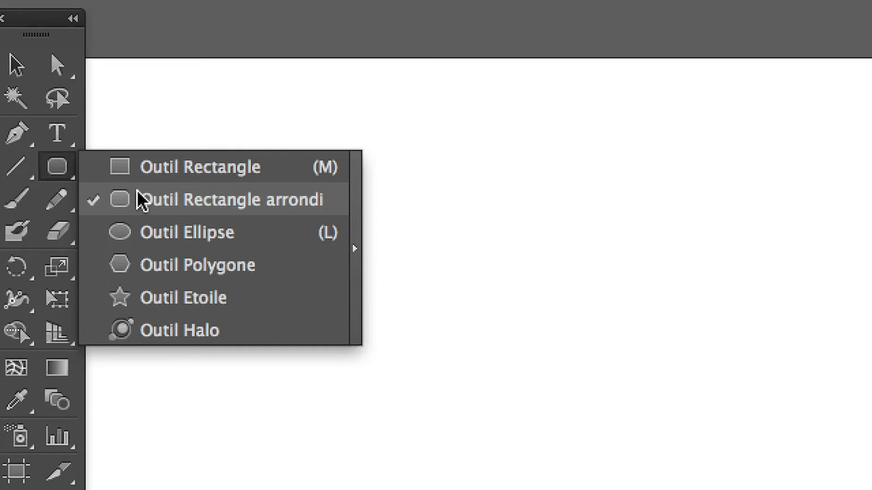
left_click(142, 200)
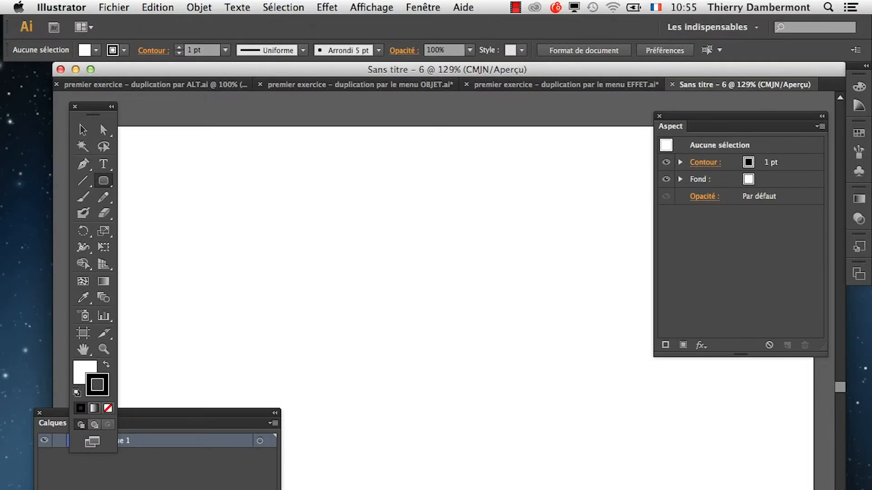
Close the untitled document and view the grid's rounded rectangles up close in the menu EFFET exercise.
left_click(672, 85)
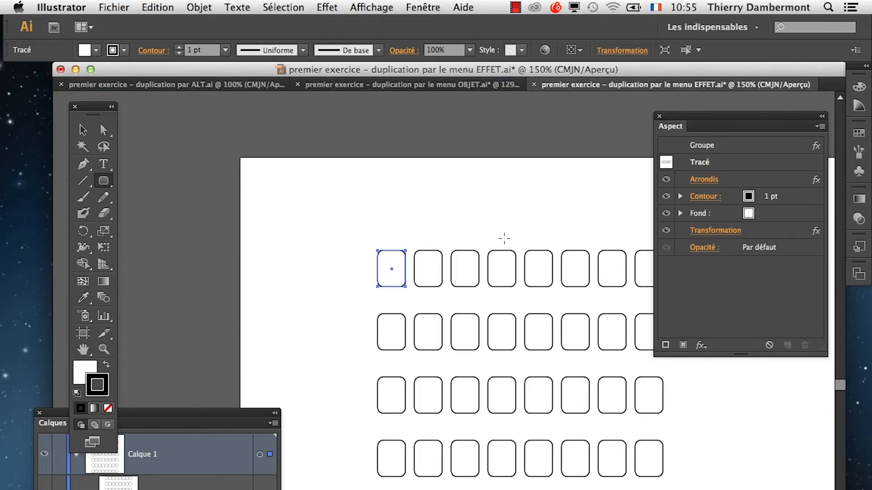
scroll(399, 304, "up", 3)
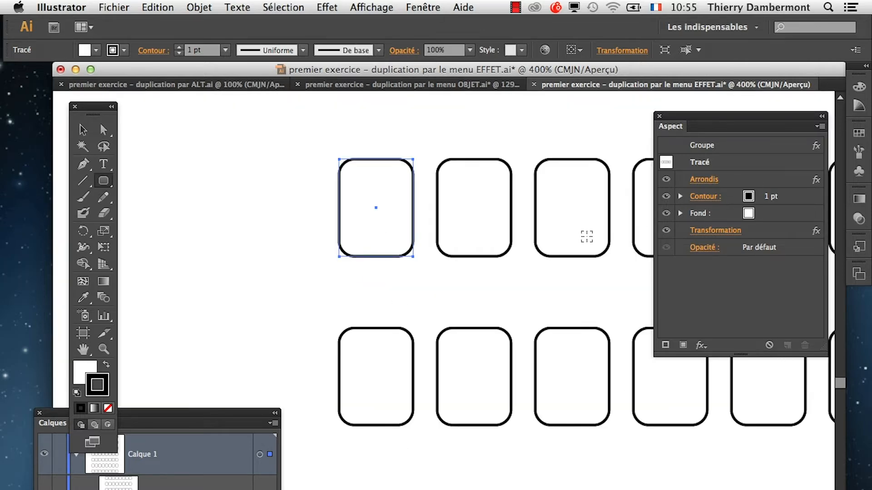
scroll(584, 238, "down", 1)
scroll(586, 241, "down", 2)
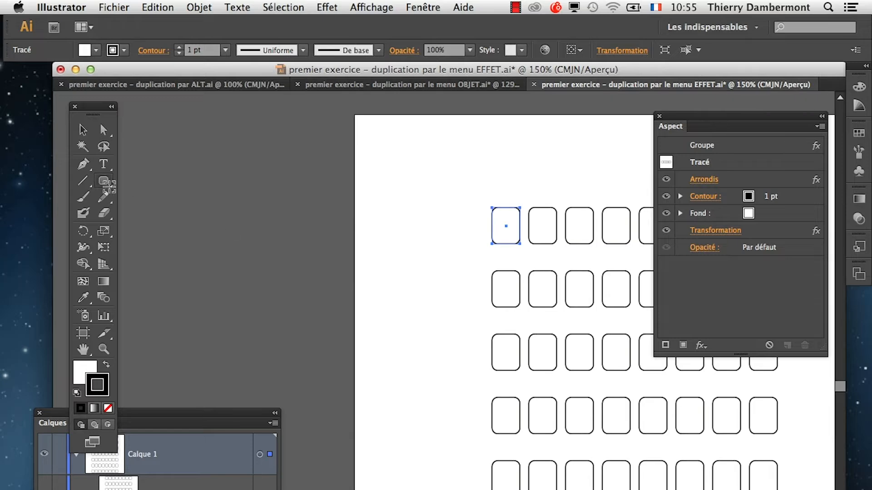
Create a new A4 landscape document named "rectangle à coins arrondis".
left_click(114, 8)
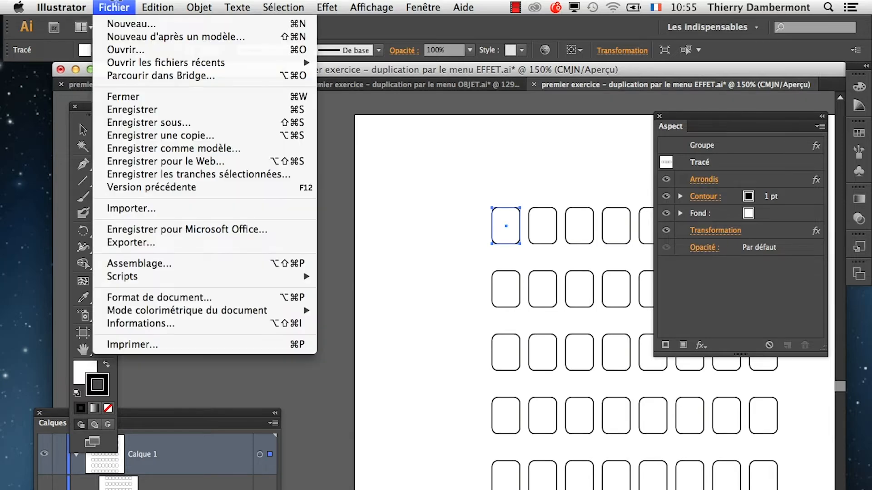
left_click(132, 28)
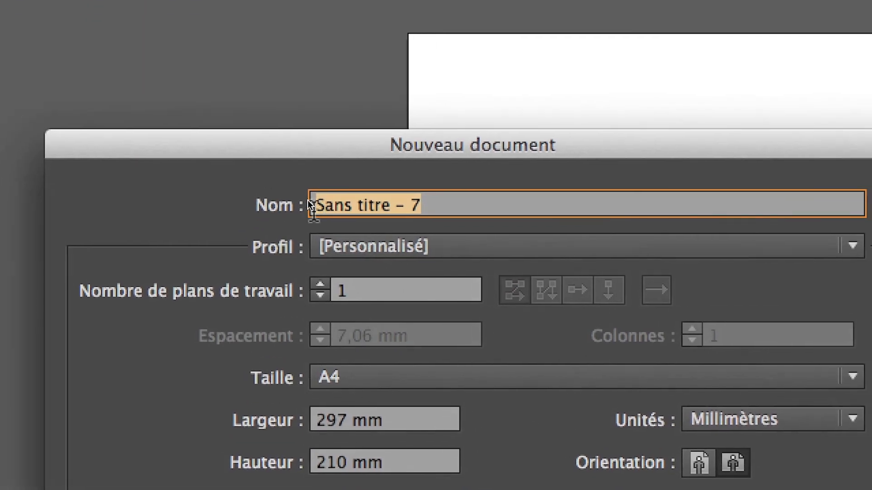
type("rec")
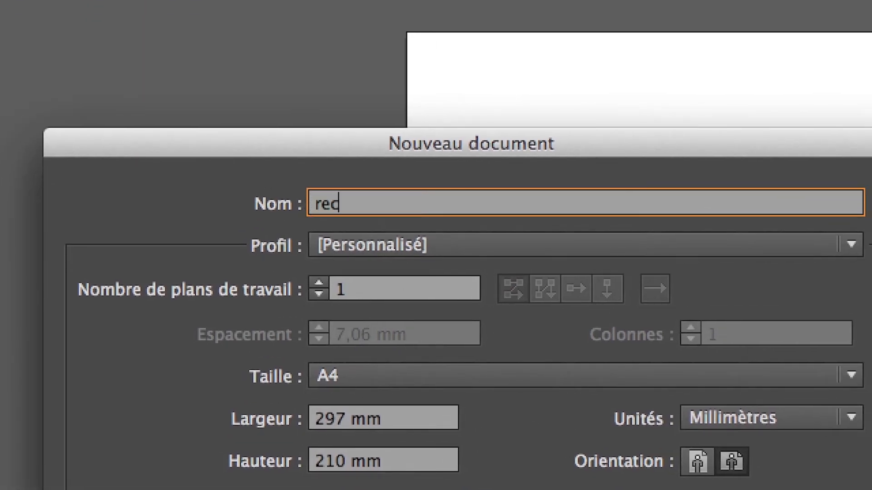
type("tangle à co")
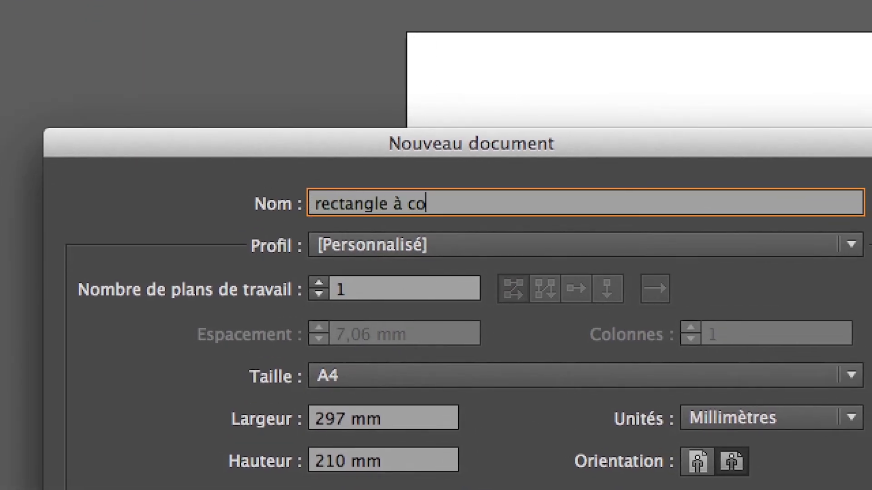
key("BackSpace")
type("oins arrondi")
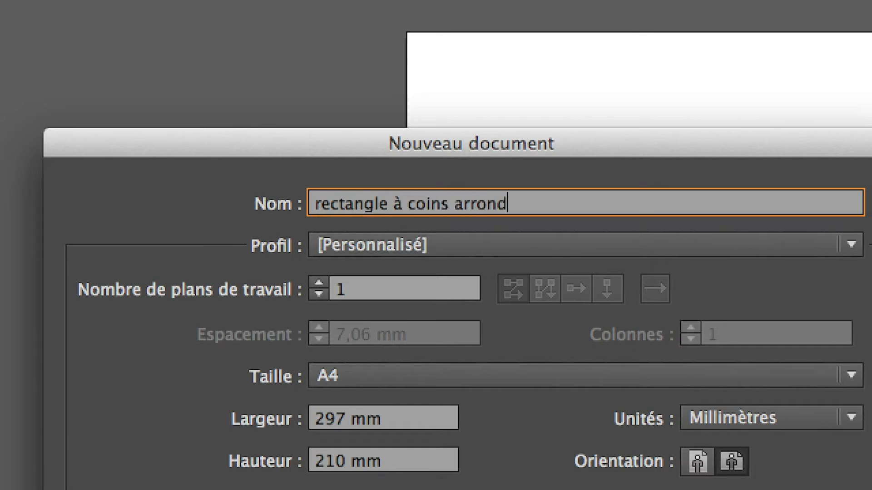
type("s")
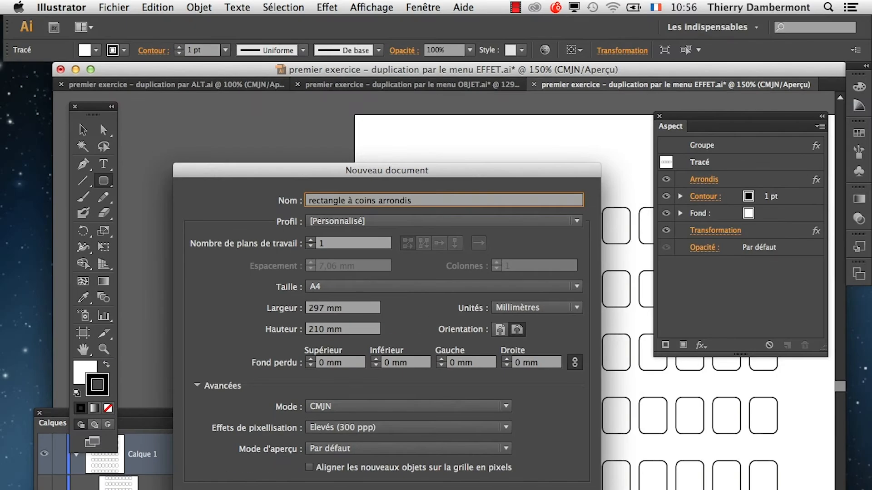
key("Return")
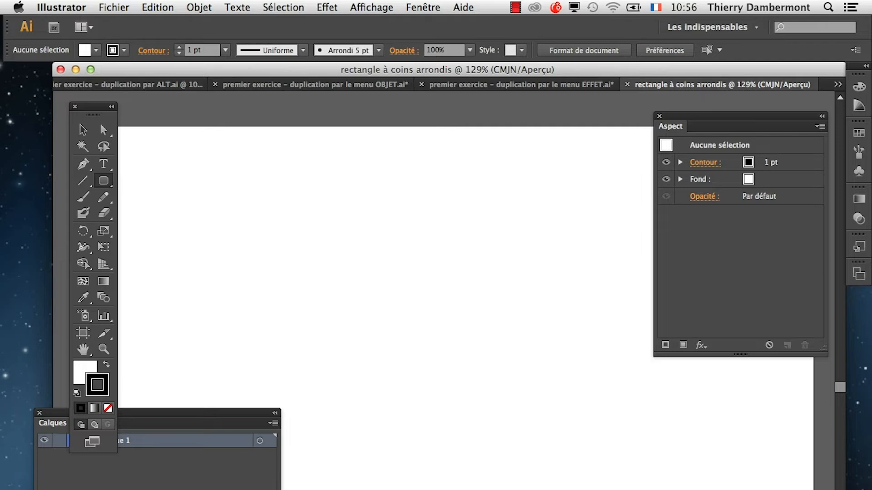
Move the Calques panel out of the way and draw a nearly square Rectangle arrondi near the artboard's upper-left corner.
left_click_drag(182, 413, 113, 489)
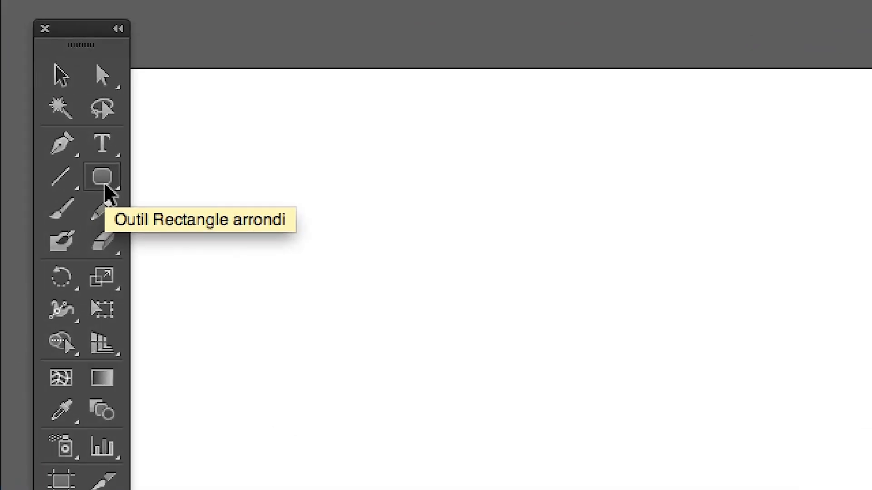
left_click(107, 189)
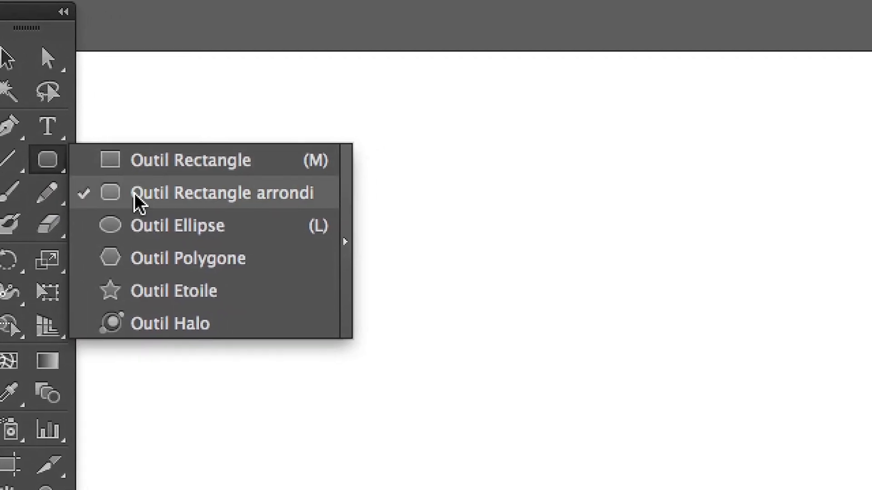
left_click(138, 203)
left_click_drag(142, 167, 244, 262)
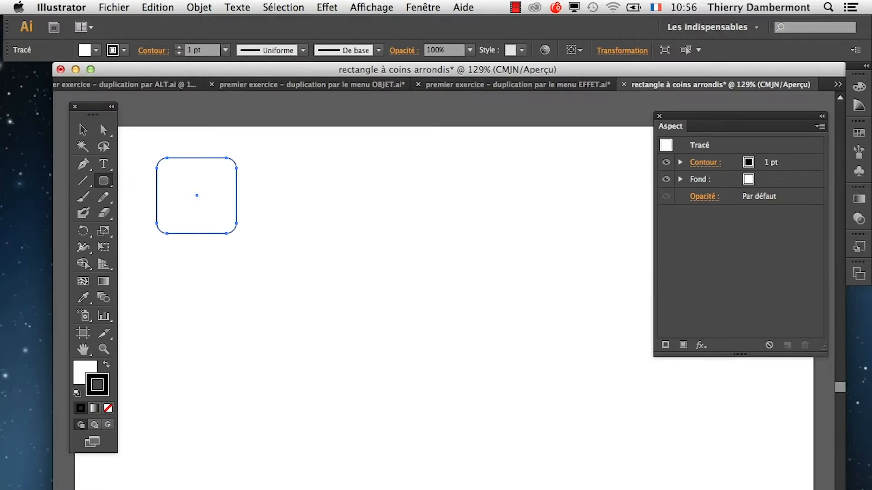
Examine the corners and anchor points of the drawn rounded rectangle up close.
key("super+plus")
key("super+plus")
key("space")
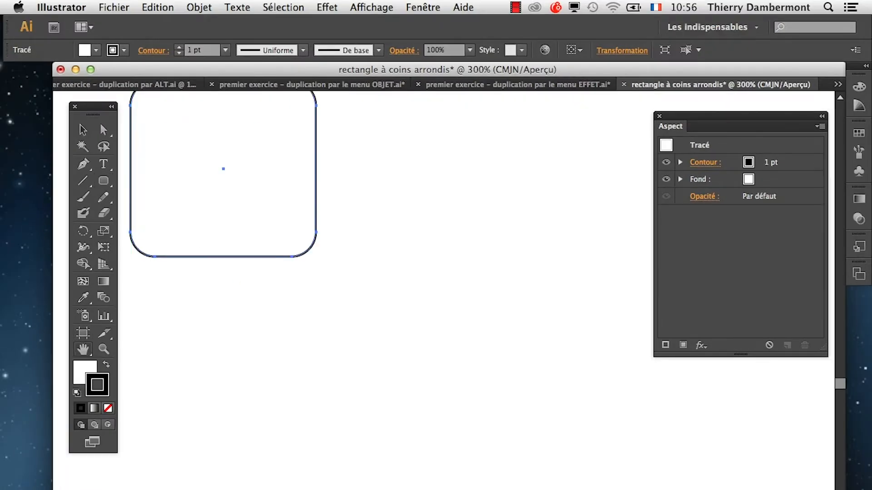
left_click_drag(224, 169, 302, 255)
key("super+plus")
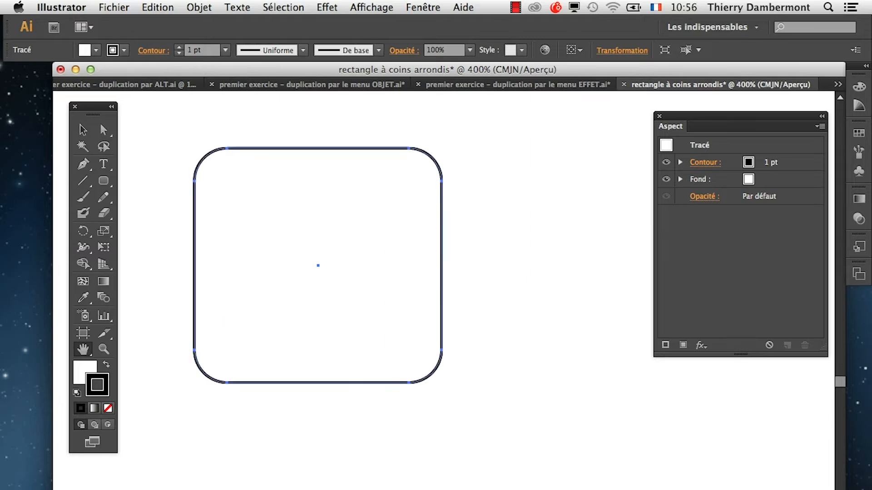
key("super+minus")
key("super+minus")
key("super+minus")
key("super+minus")
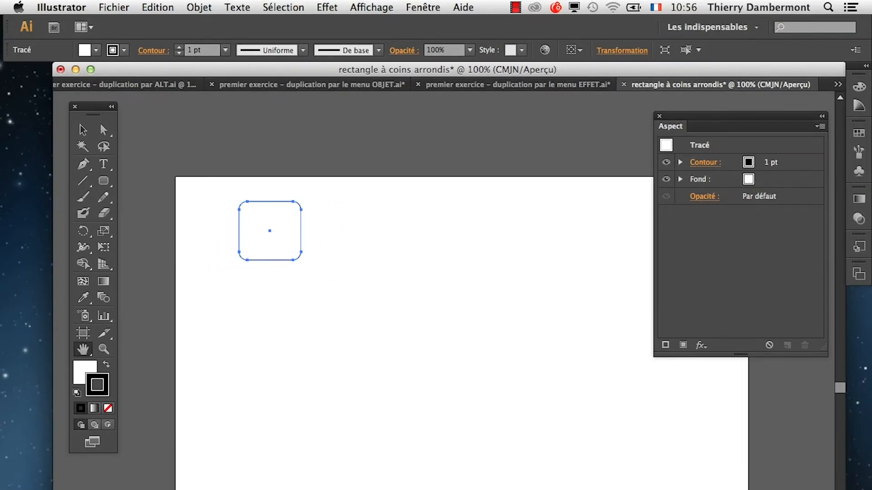
Bring the Aspect panel beside the rounded rectangle to check its attributes for an editable corner effect, and move the panel away again.
left_click(423, 8)
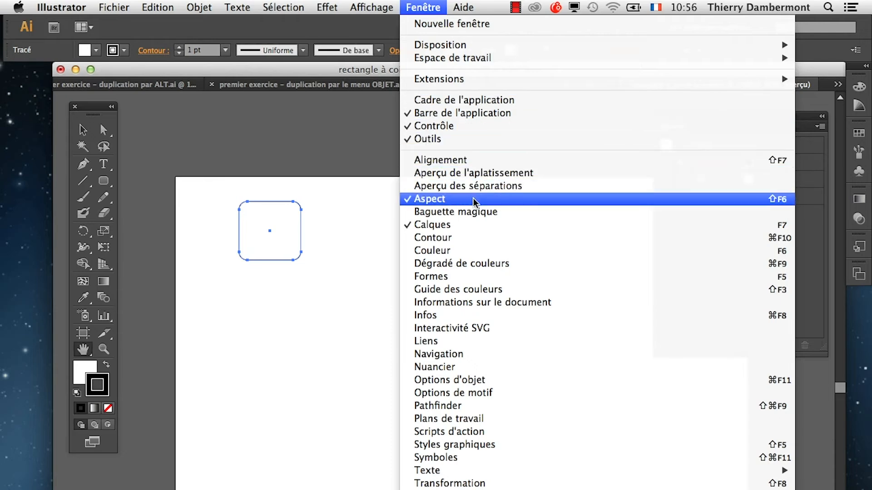
left_click(292, 379)
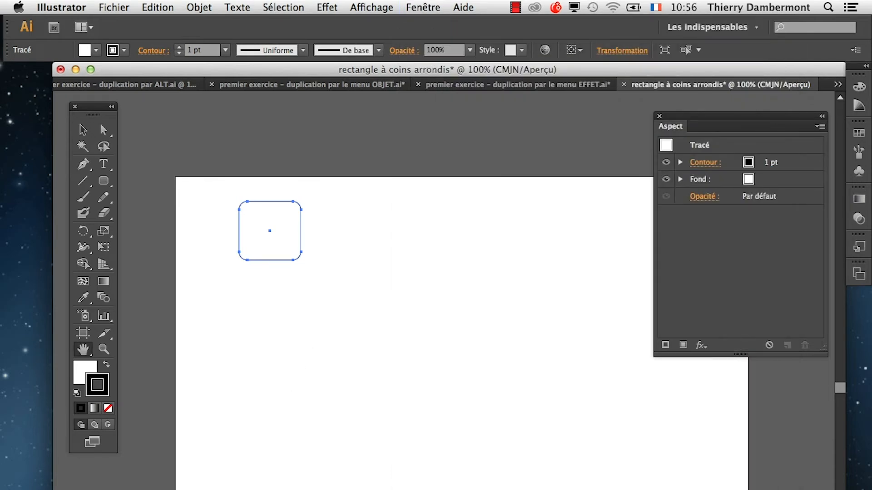
left_click_drag(324, 489, 203, 489)
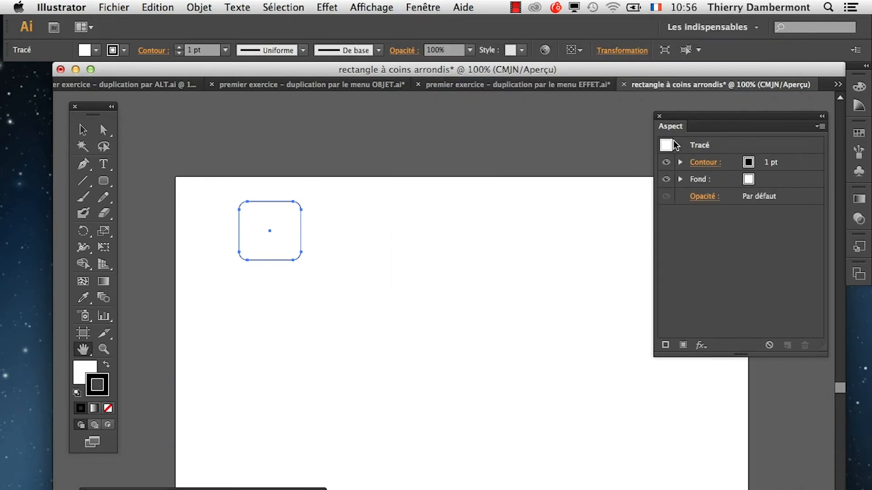
left_click_drag(674, 117, 370, 146)
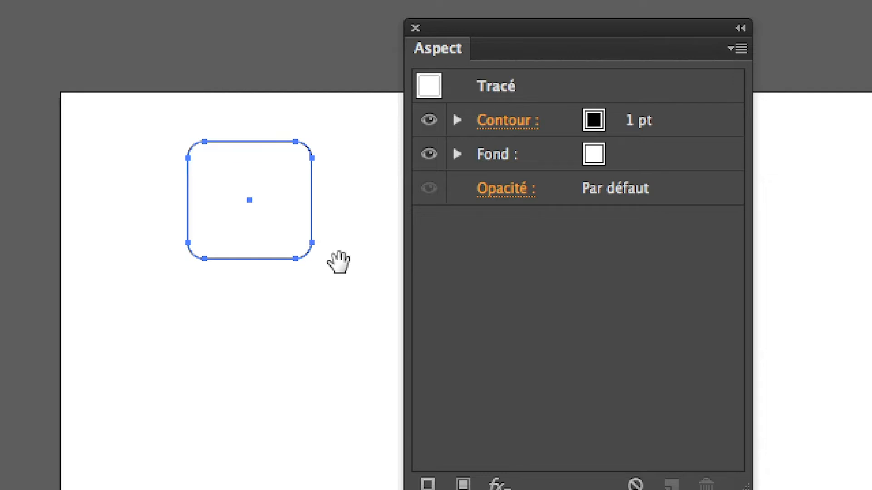
key("v")
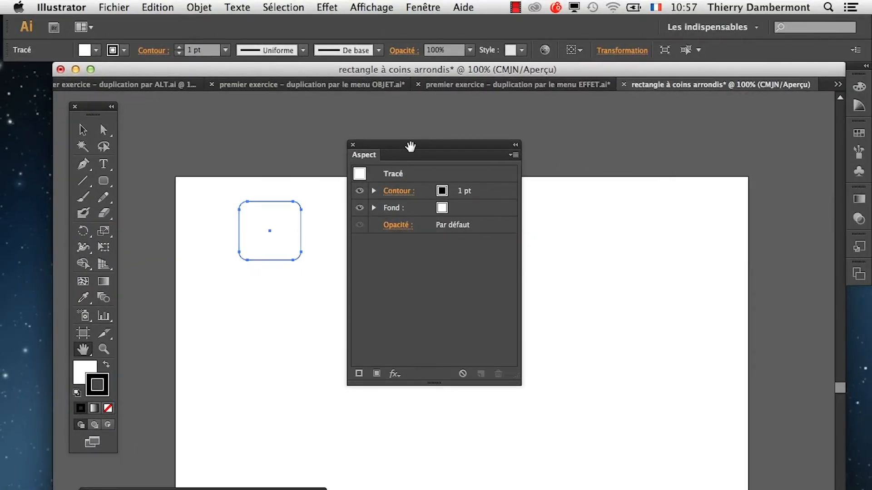
left_click_drag(416, 144, 703, 117)
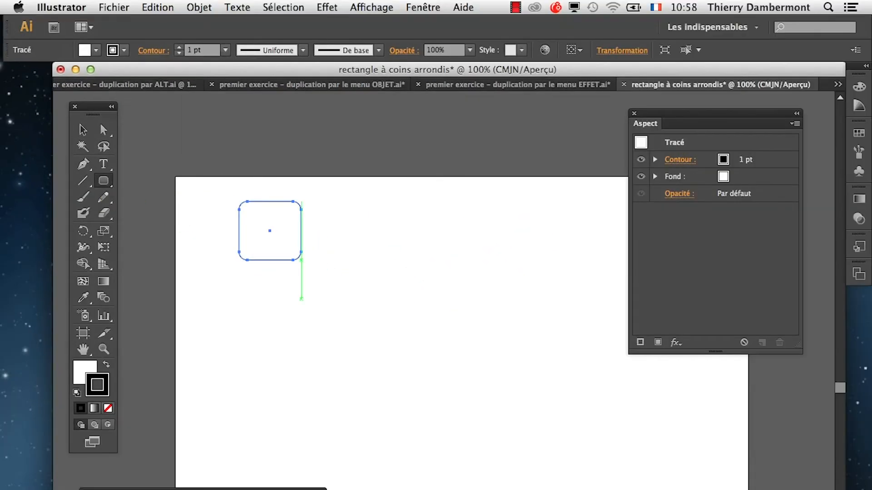
Draw a second rounded rectangle about 62 by 38 mm below the first, varying the corner radius while drawing and finishing with small corners.
mouse_move(301, 299)
left_mouse_down()
mouse_move(380, 339)
mouse_move(420, 373)
left_mouse_up()
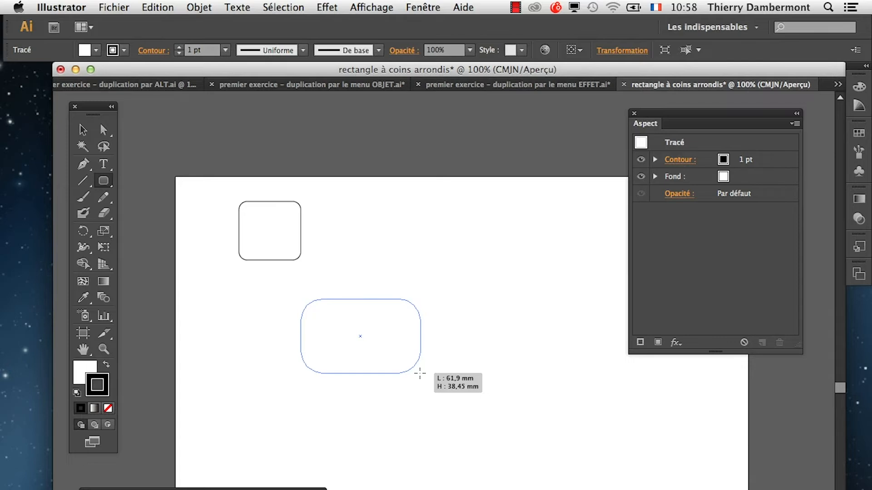
left_click_drag(420, 374, 419, 373)
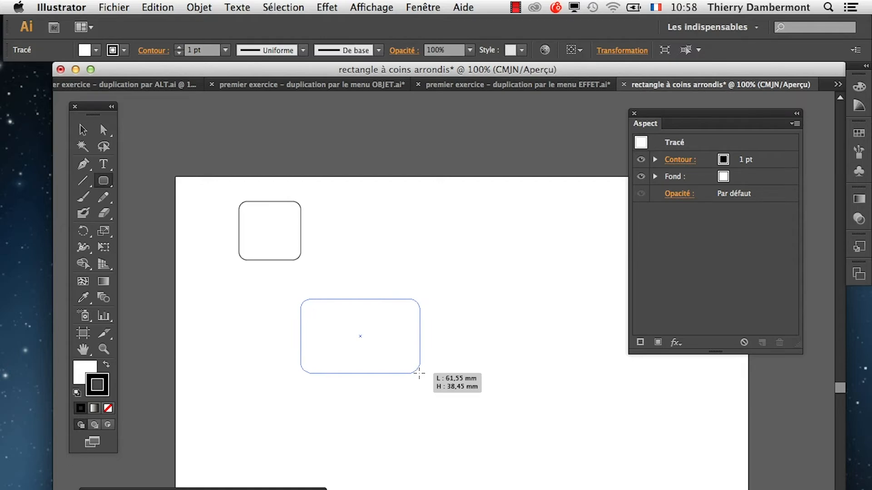
left_click_drag(419, 374, 420, 374)
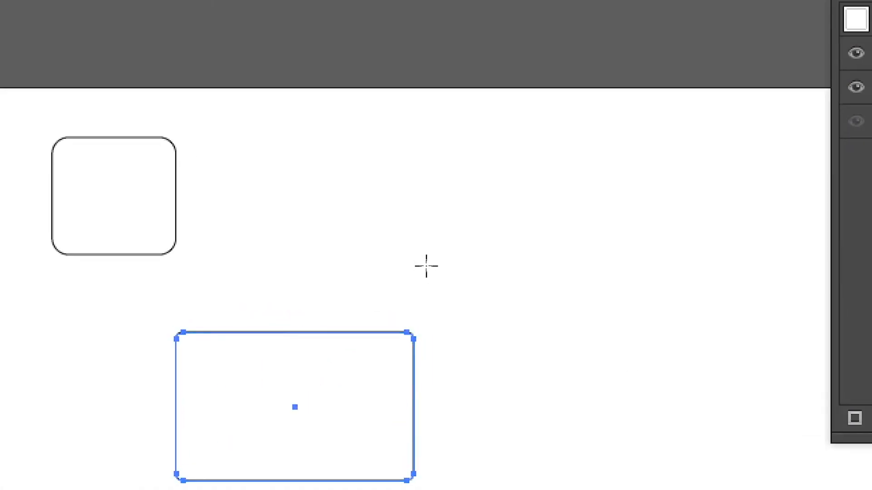
Draw a third rounded rectangle about 27 by 23 mm above the wide one, enlarging its corner radius while drawing.
left_click_drag(316, 185, 425, 269)
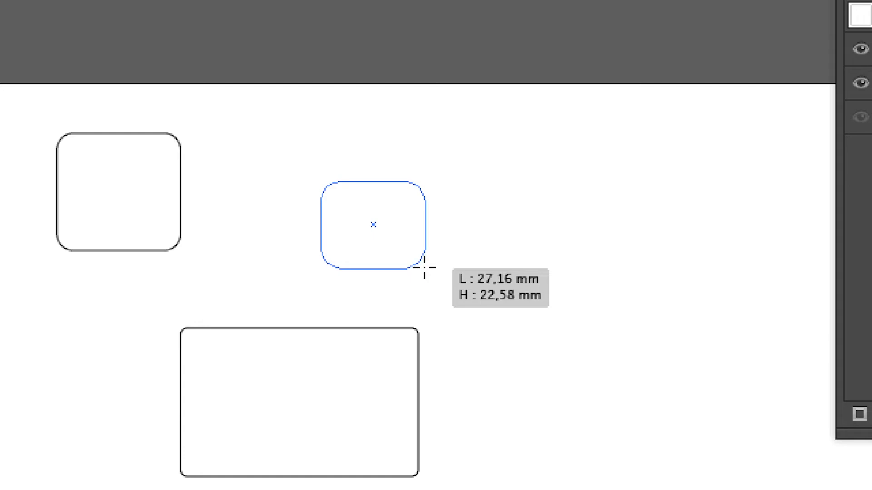
key("Up")
key("Up")
key("Up")
left_click_drag(425, 268, 424, 268)
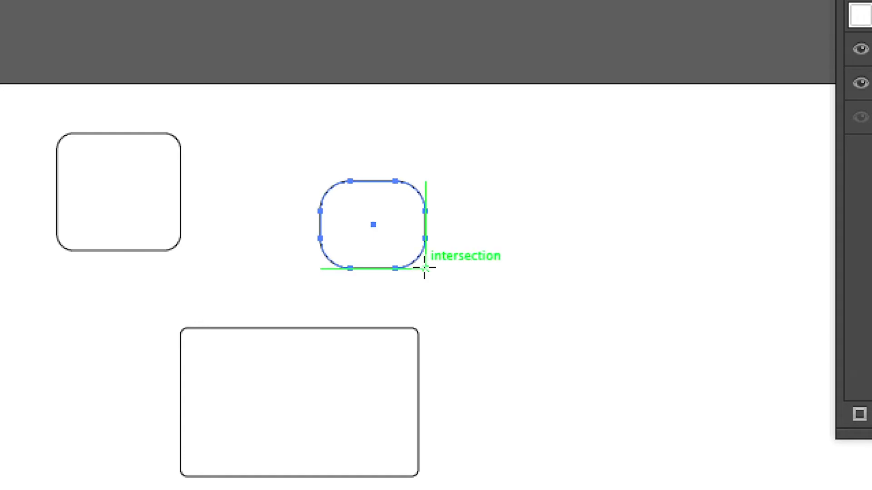
key("v")
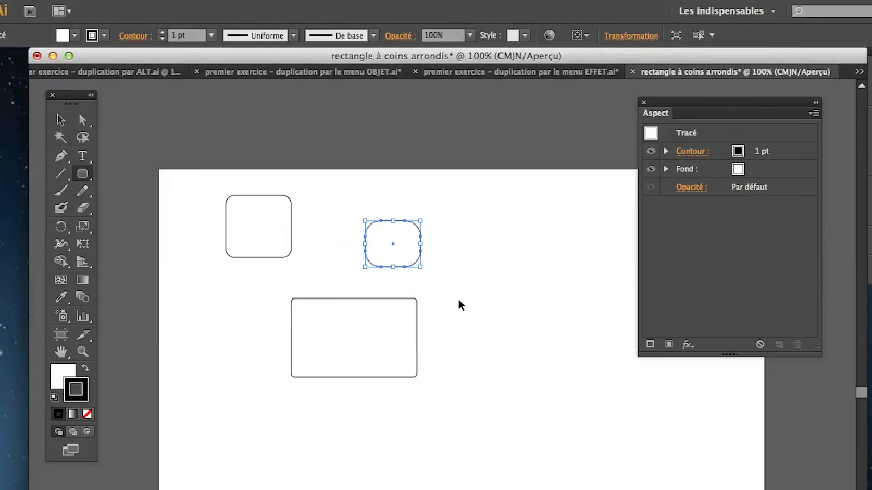
Create a Rectangle arrondi by exact values: 40 mm wide, 60 mm high, with a 10 mm corner radius.
key("n")
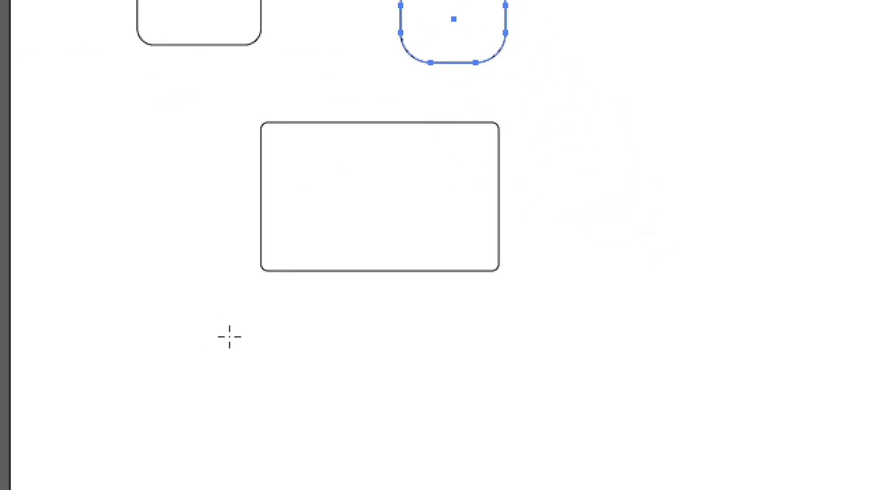
left_click(621, 417)
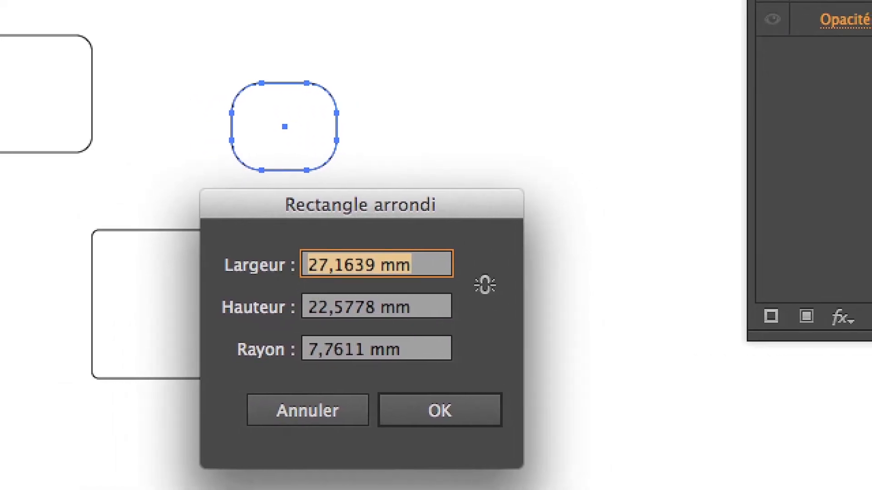
type("40")
key("Tab")
type("60")
key("Tab")
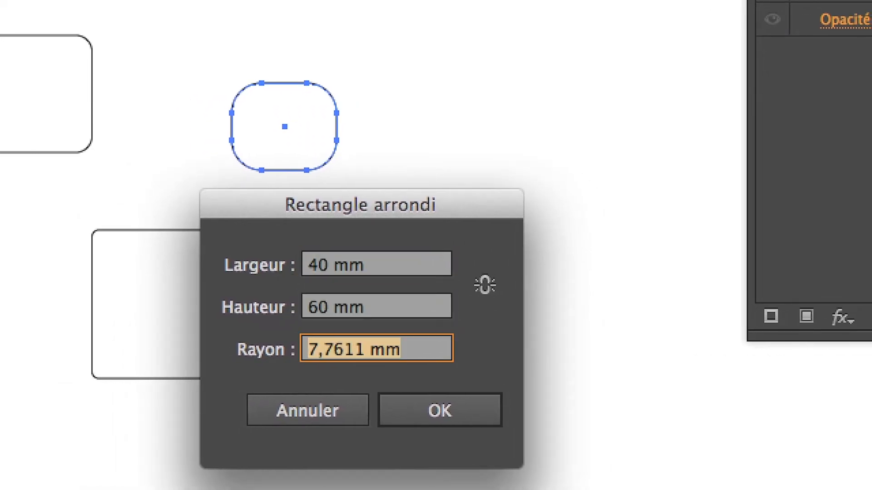
type("10")
key("Tab")
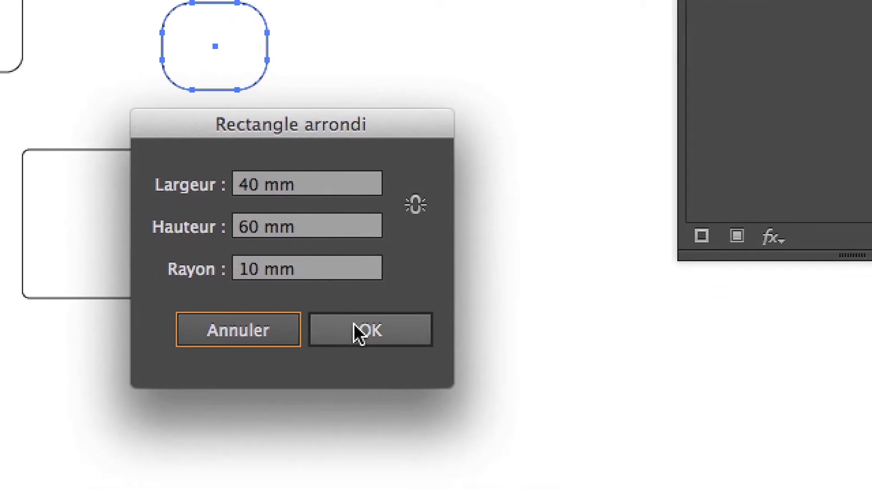
left_click(423, 411)
Move the 40 by 60 mm rounded rectangle to the artboard's left edge, beside the wide rectangle.
key("super")
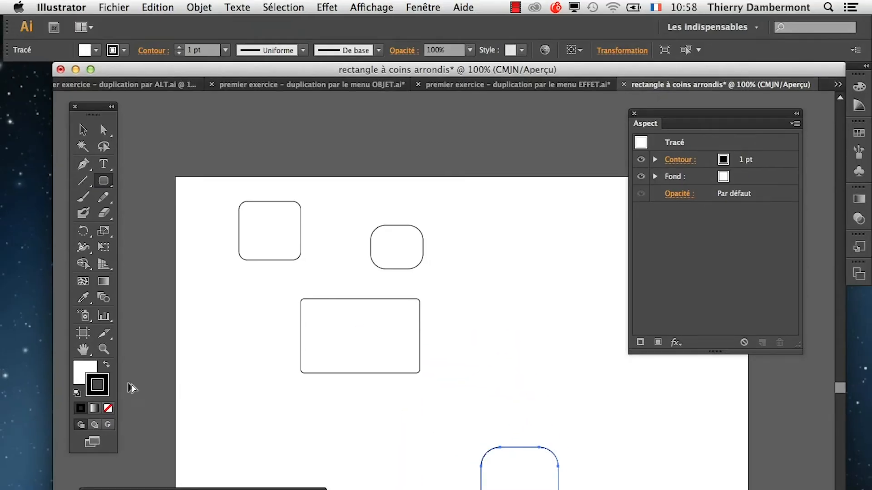
key("v")
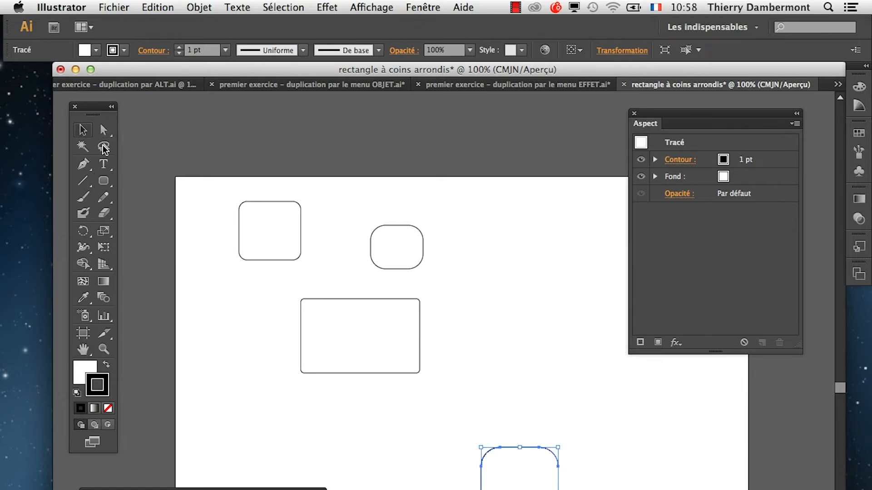
left_click_drag(509, 451, 212, 320)
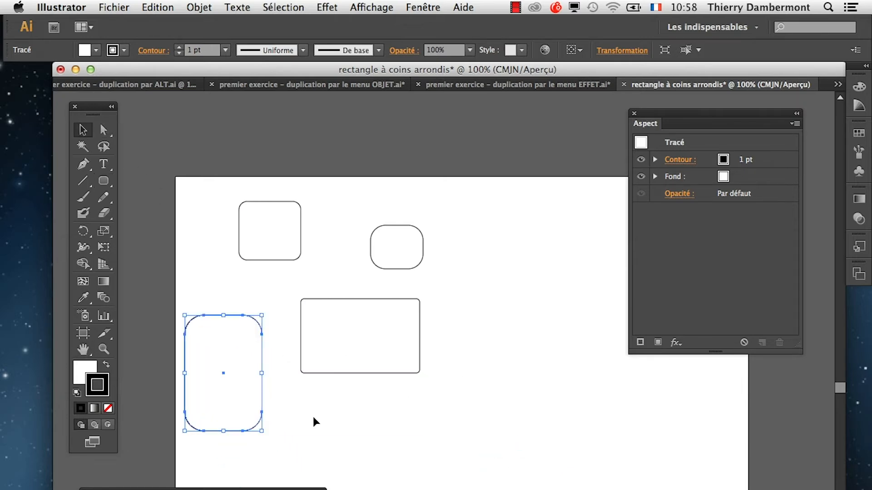
Draw a large upright rectangle with square corners in the empty right part of the artboard using the Rectangle tool.
left_click(84, 350)
left_click_drag(459, 365, 291, 345)
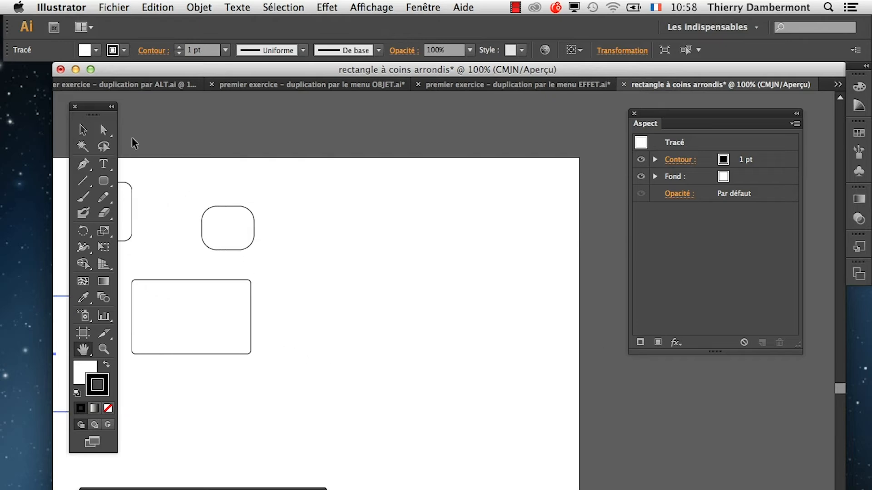
left_click_drag(103, 180, 148, 179)
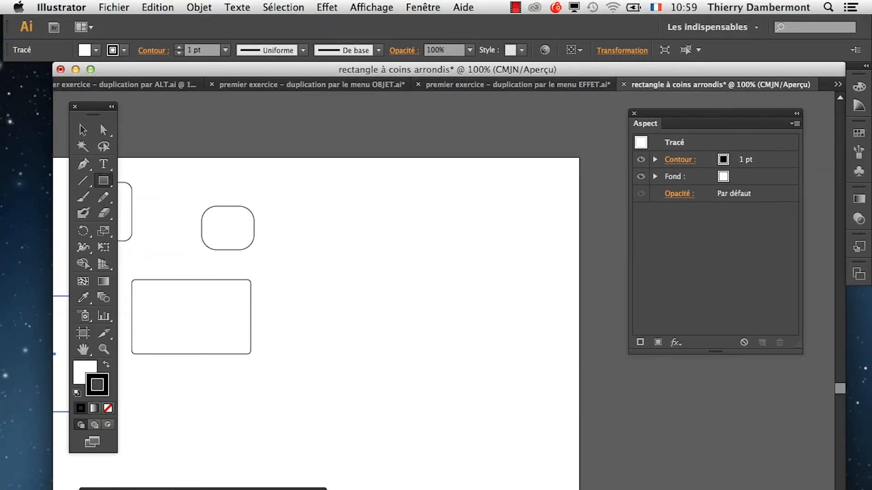
left_click_drag(364, 225, 511, 412)
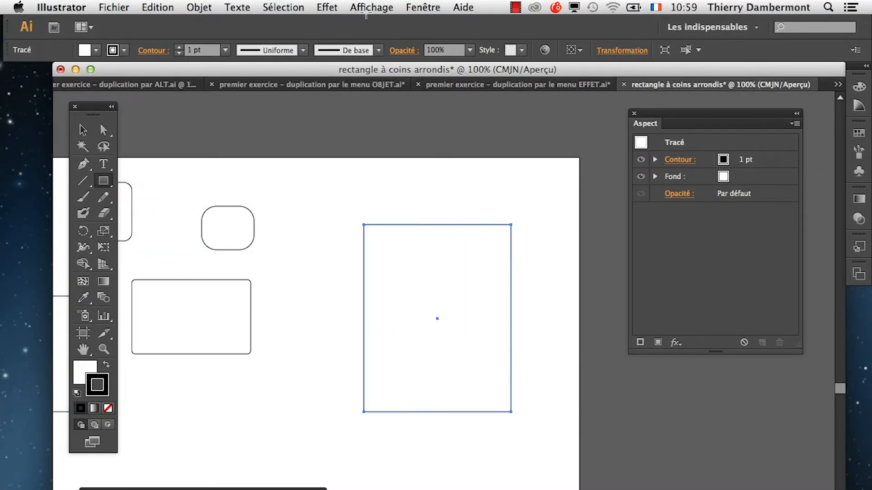
Apply the Arrondis effect to the large rectangle with a 17 mm radius, using the preview.
left_click(327, 7)
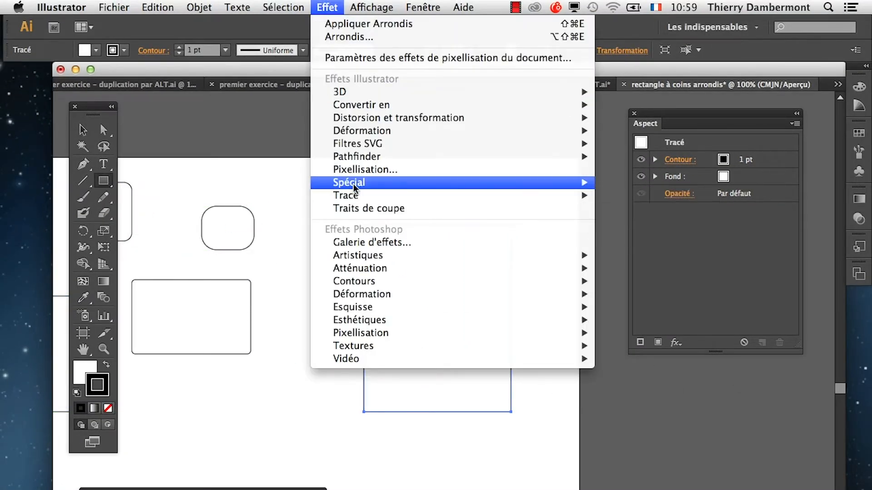
mouse_move(382, 186)
left_click(632, 182)
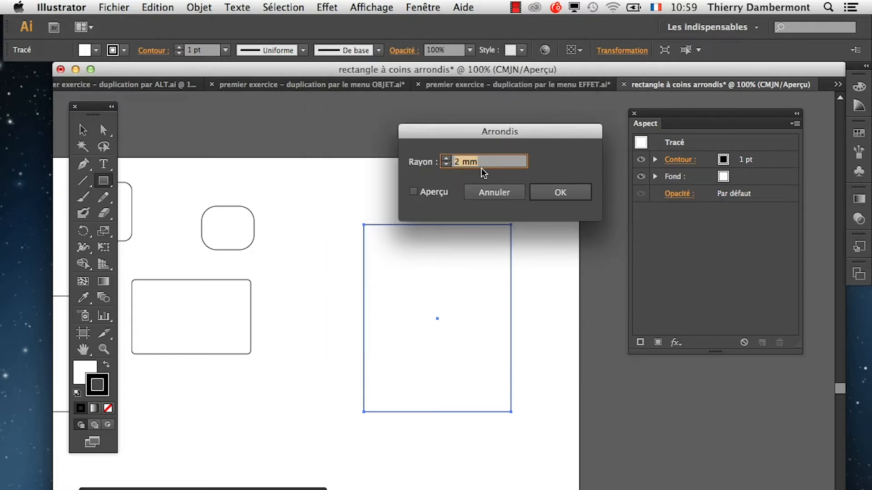
left_click(433, 194)
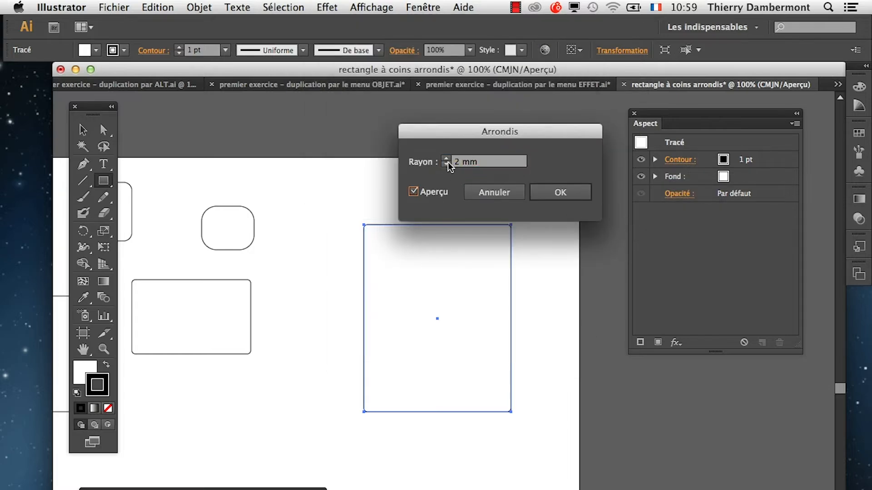
left_click(446, 158)
left_click(445, 158)
left_click(445, 158)
left_click(445, 157)
left_click(445, 158)
left_click(444, 158)
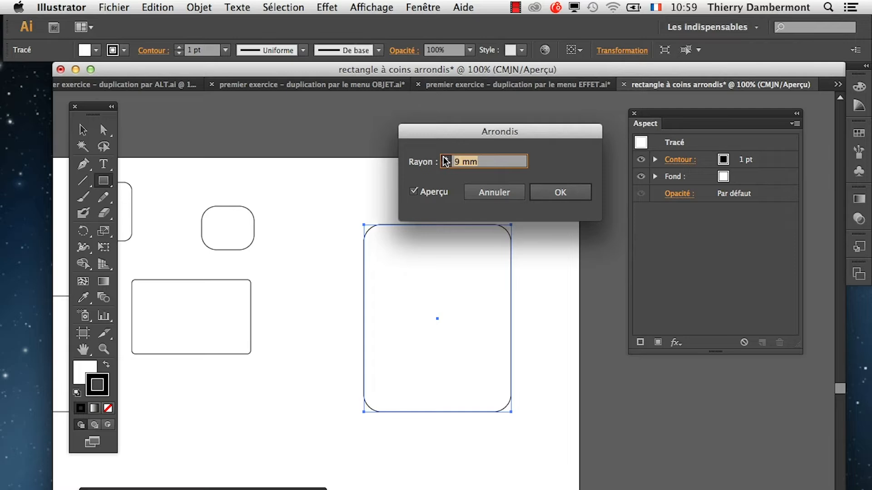
left_click(444, 157)
left_click(444, 158)
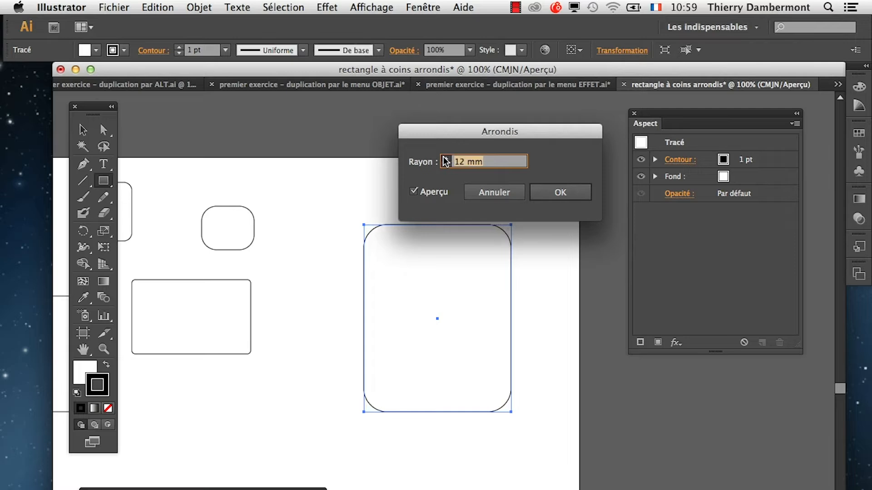
left_click(554, 192)
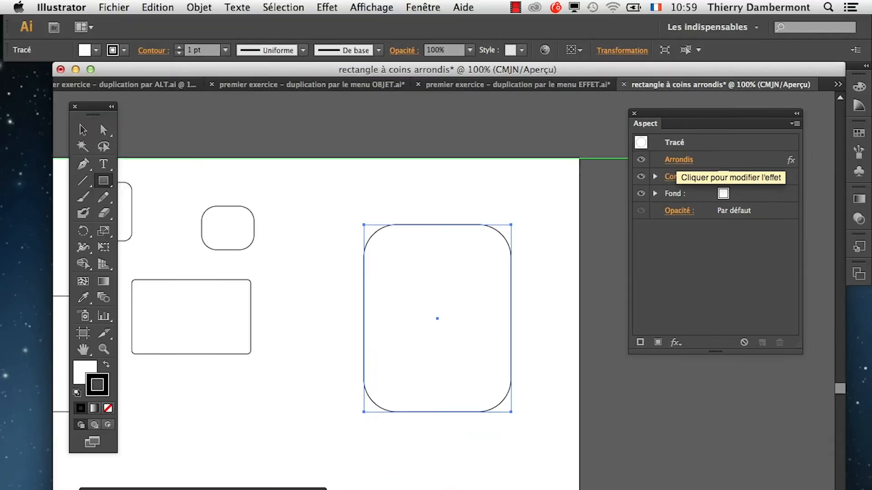
Reopen the large rectangle's Arrondis effect for editing and raise its radius to 30 mm with the preview on.
left_click(680, 160)
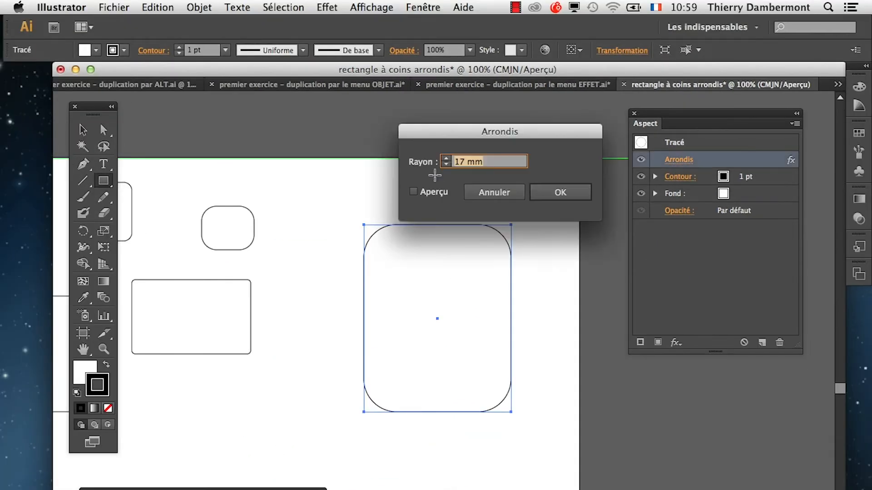
left_click(445, 158)
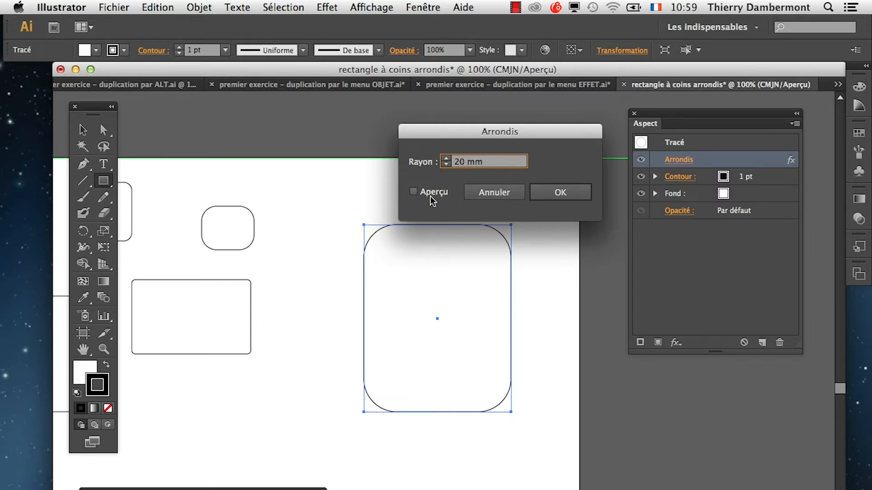
left_click(430, 195)
left_click(445, 158, "shift")
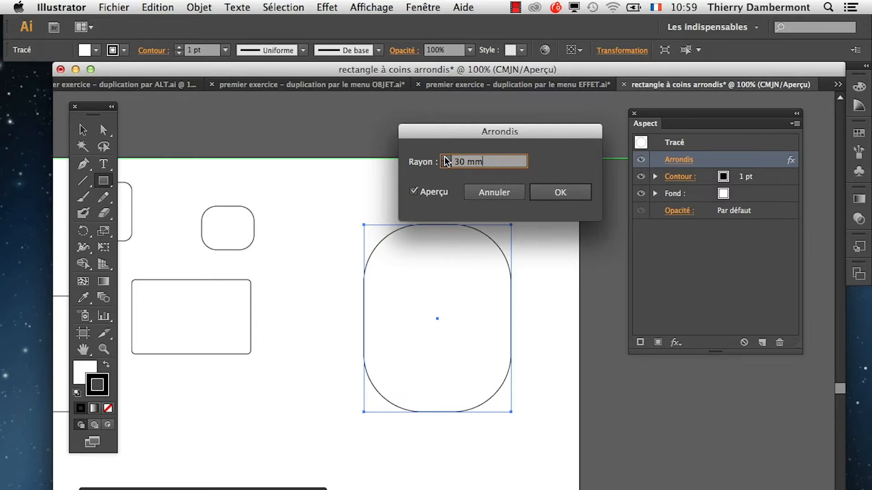
Reduce the Arrondis radius while previewing 20, 11 and 12 mm, and apply a smaller rounding than before.
left_click(446, 165, "shift")
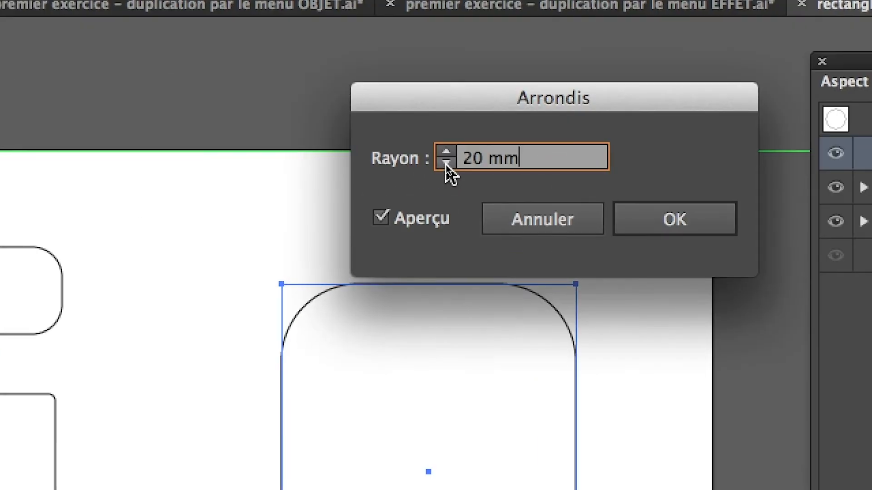
left_click(446, 158, "shift")
left_click(445, 170, "shift")
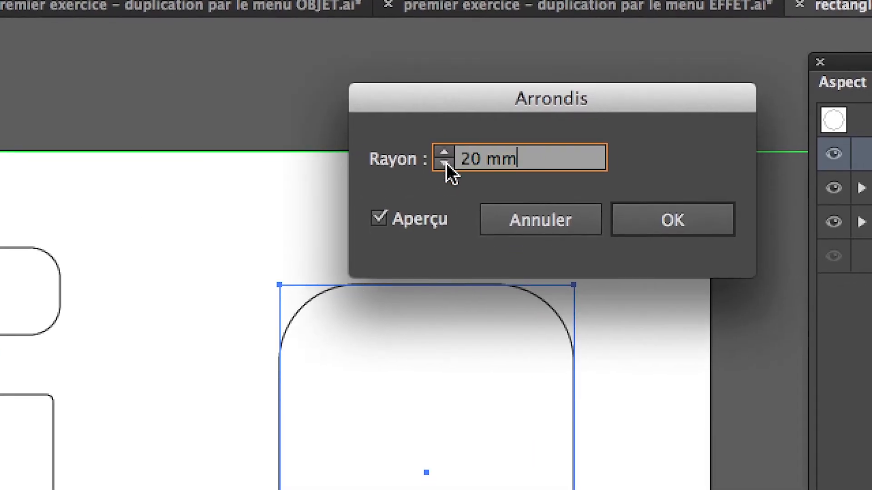
left_click(445, 170, "shift")
key("Up")
key("Up")
key("Up")
key("Up")
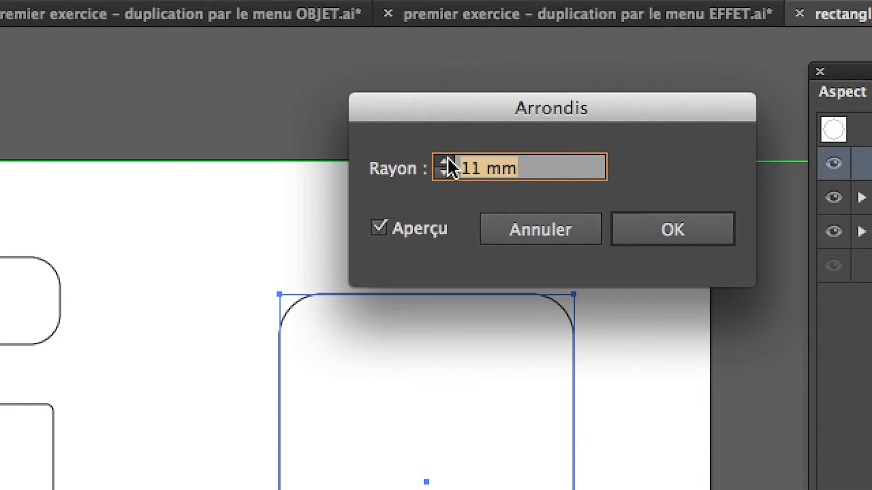
left_click(446, 164)
left_click(446, 161)
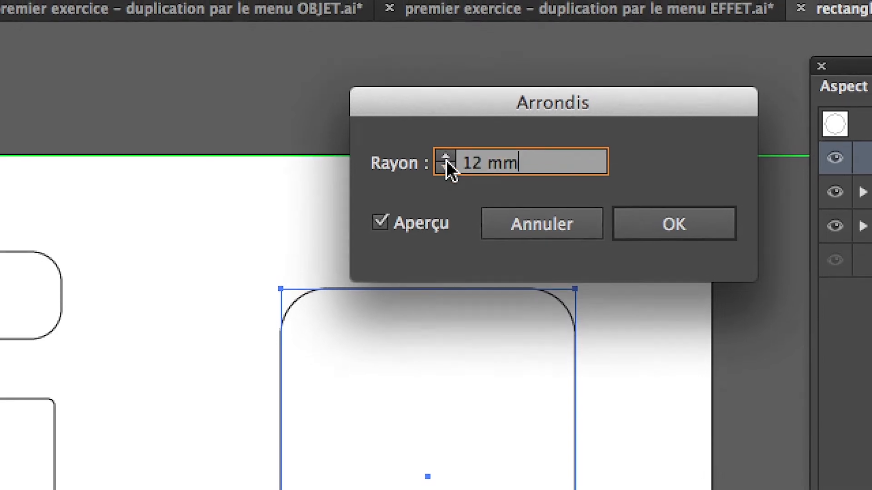
left_click(446, 157)
left_click(521, 181)
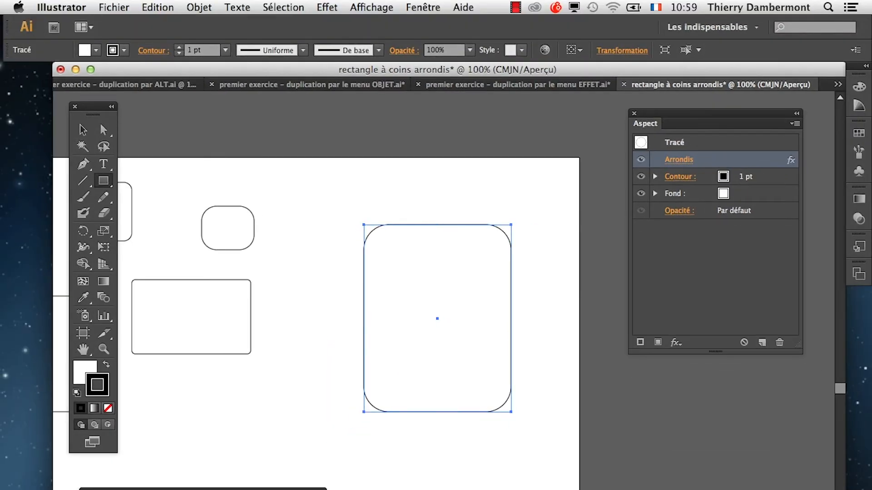
Save the document as rectangle à coins arrondis.ai in the folder le 09 décembre 2013, with the Illustrator CS6 version.
left_click(114, 8)
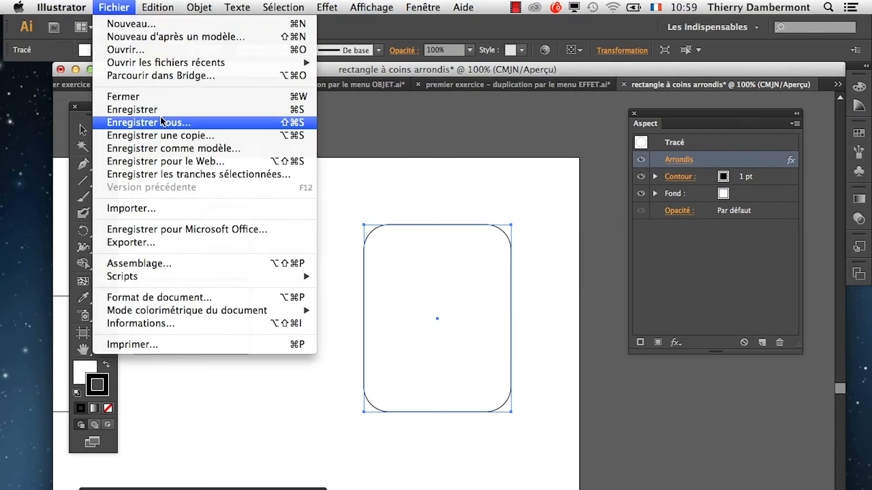
left_click(136, 119)
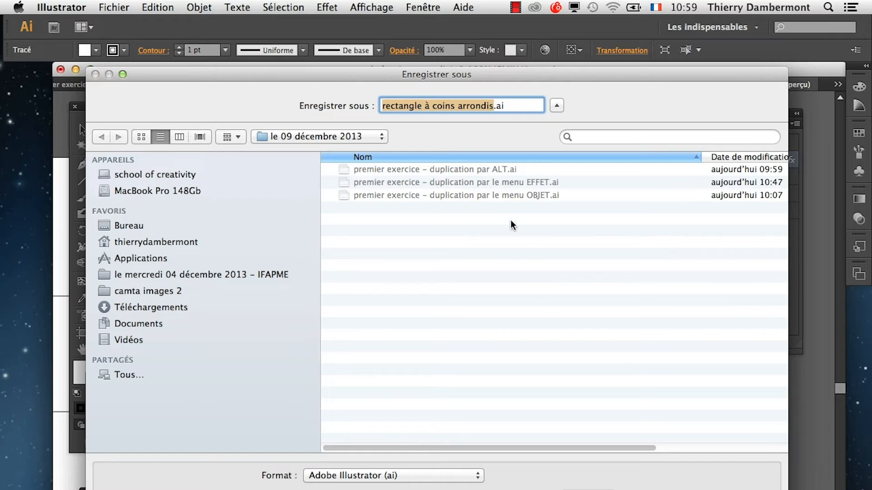
key("Return")
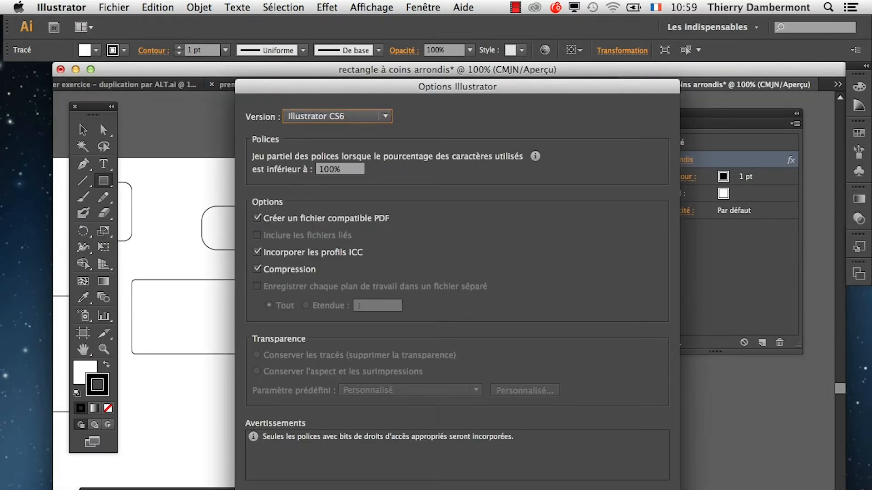
key("Return")
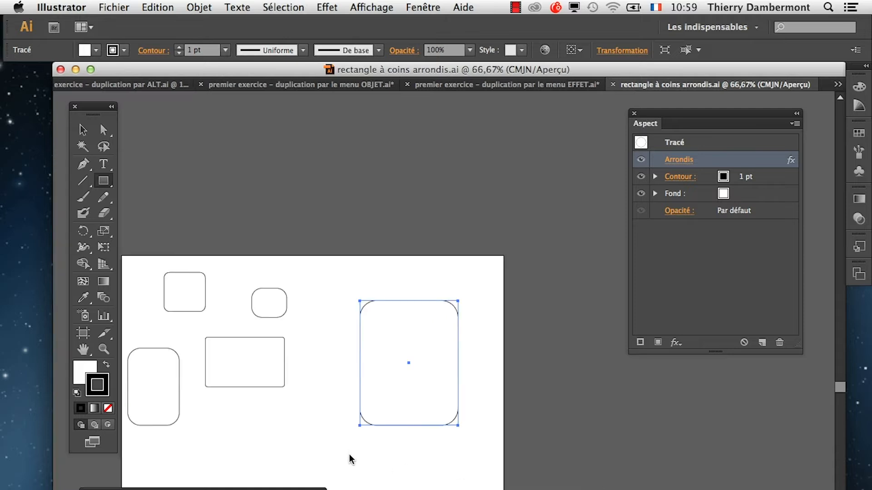
Deselect the large rectangle to compare all the rounded shapes on the whole artboard.
left_click(84, 352)
left_click_drag(332, 376, 368, 326)
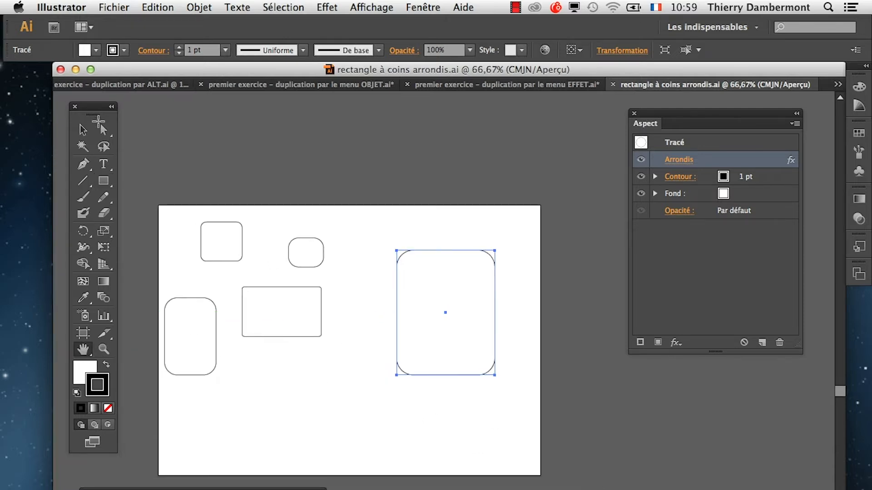
left_click(83, 130)
left_click(361, 290)
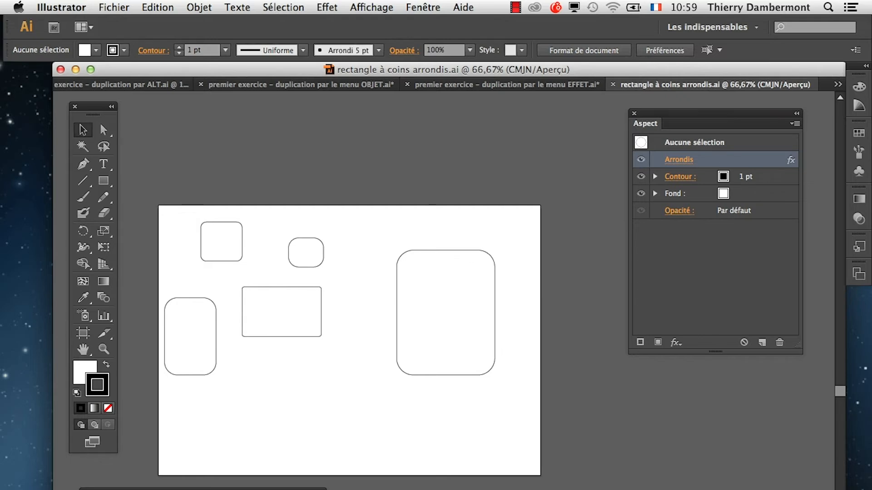
Switch to the document premier exercice – duplication par le menu EFFET.ai and examine its full grid of rounded rectangles.
left_click(538, 87)
left_click(83, 350)
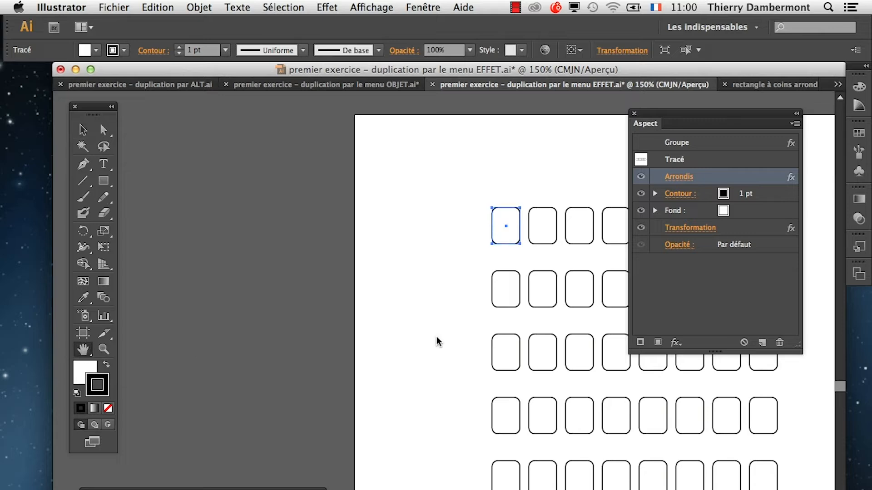
left_click_drag(560, 338, 374, 262)
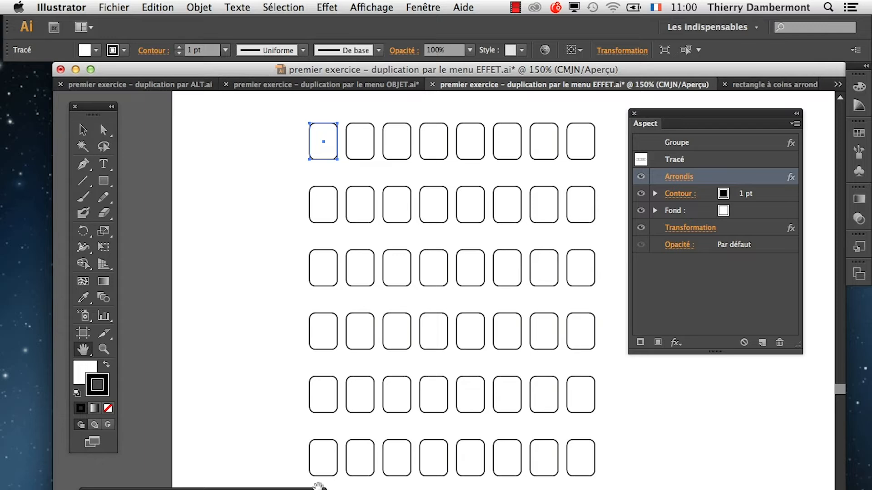
Enlarge the Calques panel, target Calque 1, and compare highlighting its row with highlighting the <Groupe> and <Tracé> rows.
left_click_drag(263, 489, 358, 200)
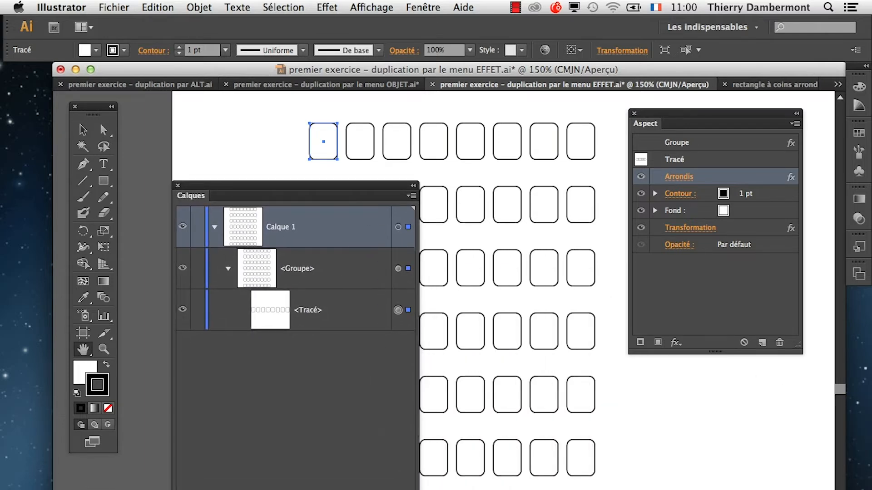
left_click_drag(416, 489, 555, 401)
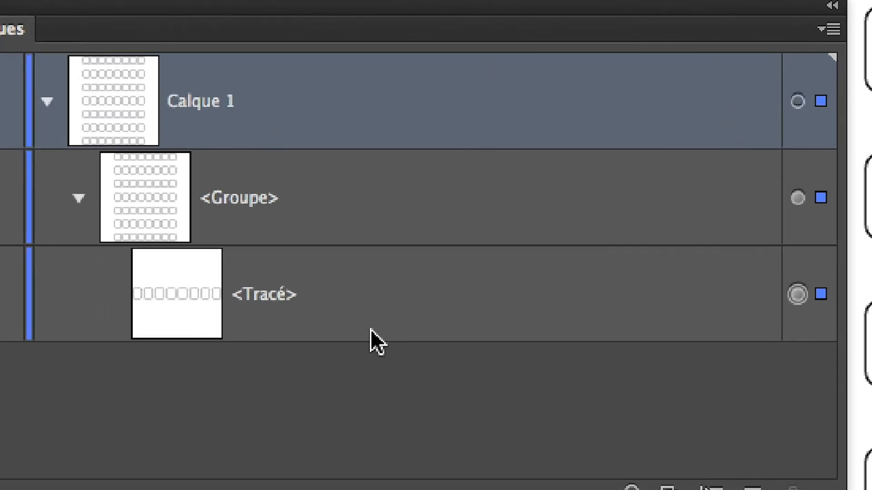
left_click(366, 326)
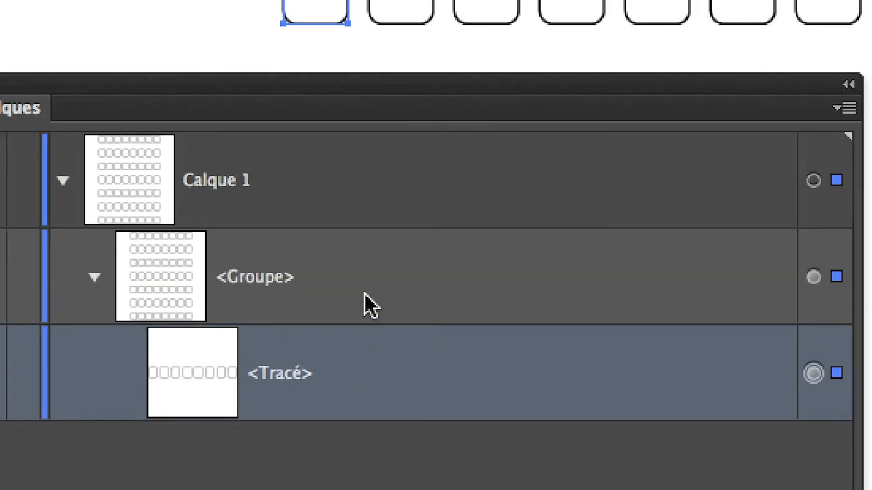
left_click(340, 218)
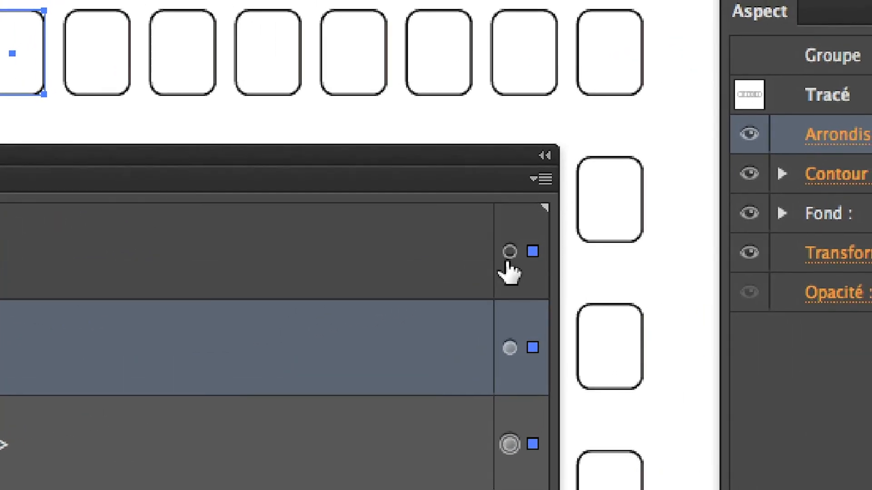
left_click(506, 257)
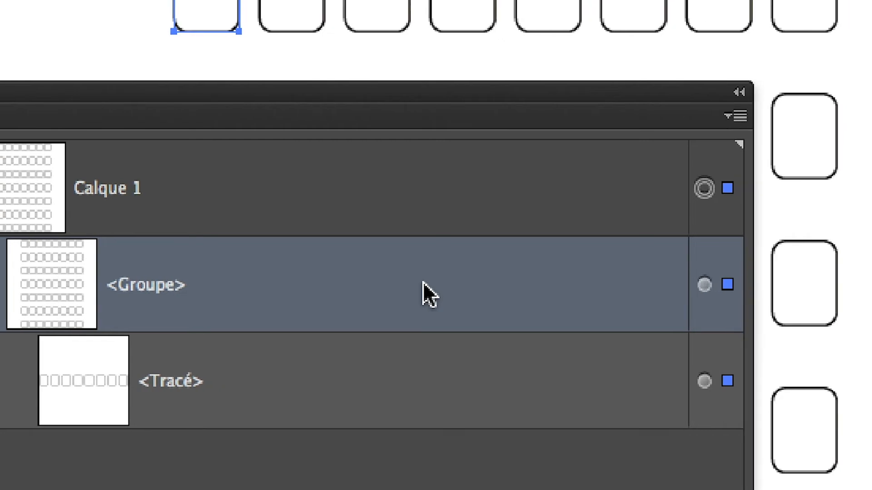
left_click(297, 212)
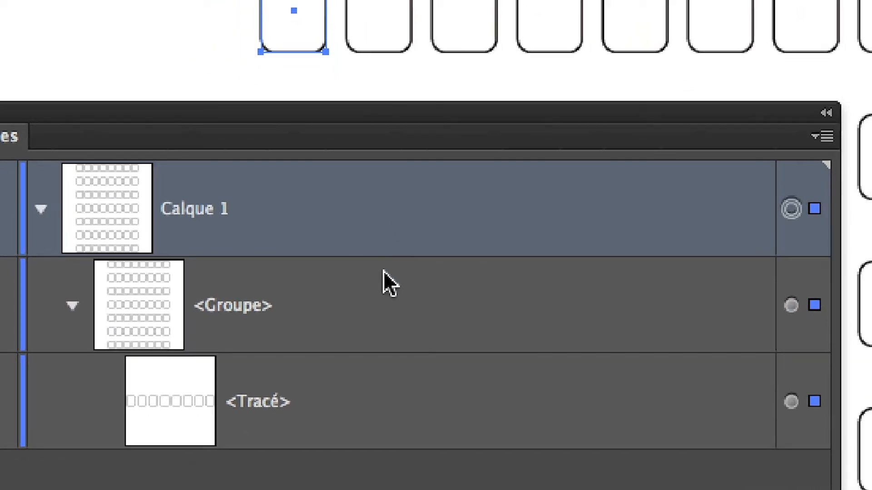
left_click(386, 309)
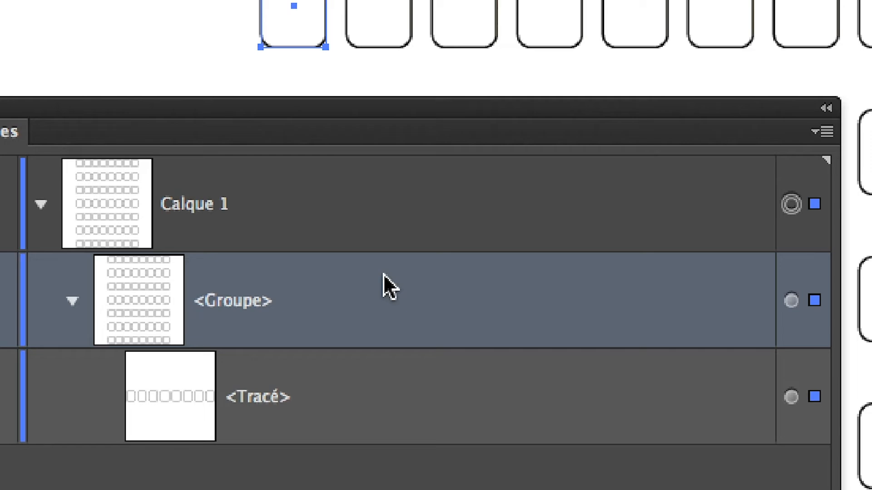
left_click(460, 211)
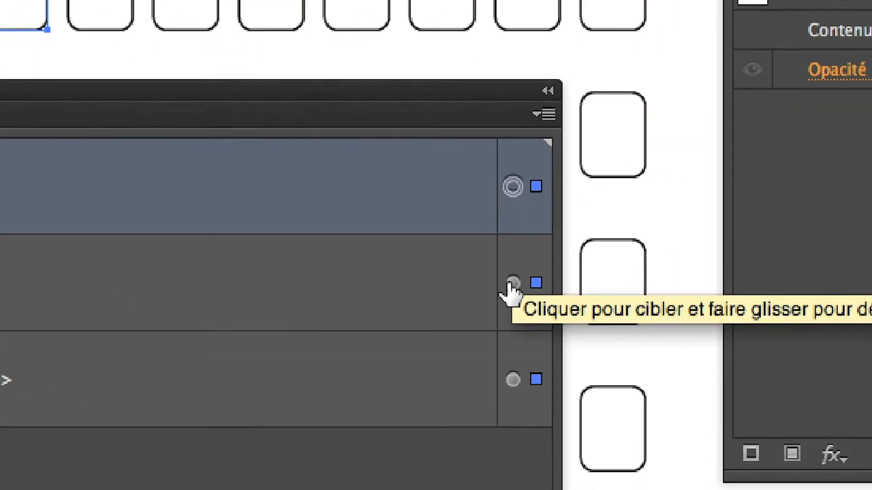
left_click(431, 300)
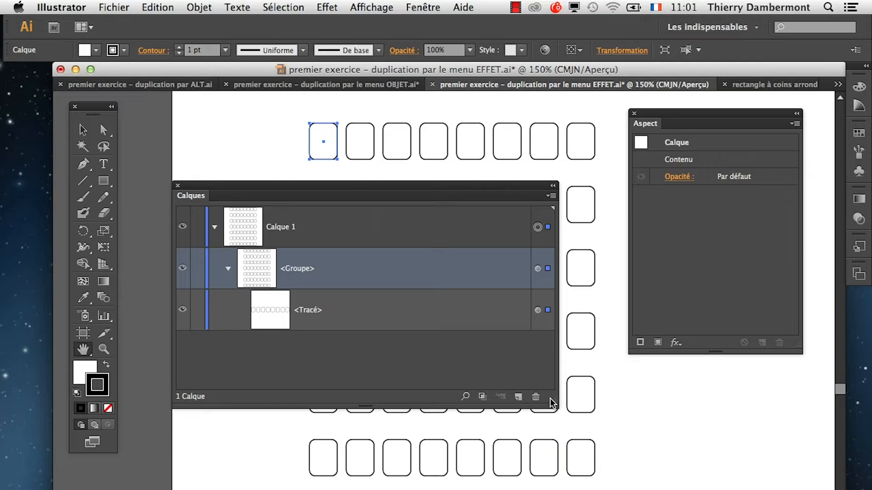
Resize the Calques panel and place it beside the grid, with the rounded rectangles repositioned in clear view.
left_click_drag(552, 403, 393, 447)
left_click_drag(261, 184, 718, 414)
left_click_drag(411, 381, 303, 418)
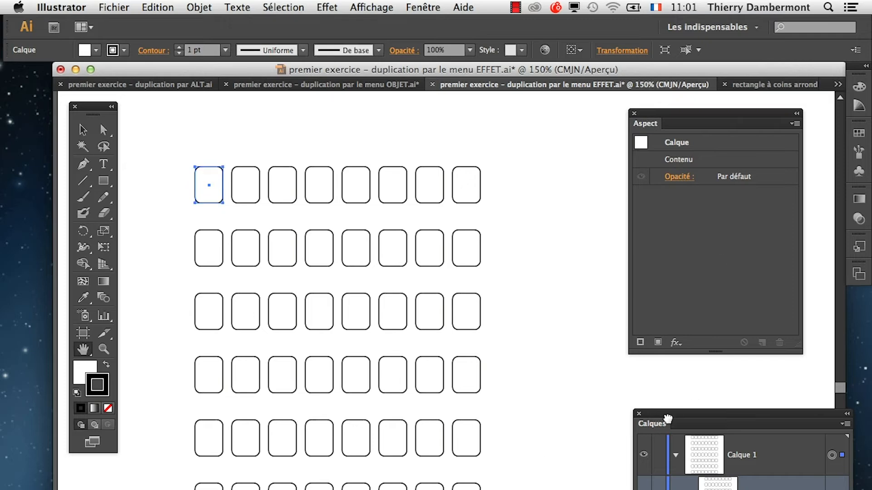
left_click_drag(667, 418, 563, 227)
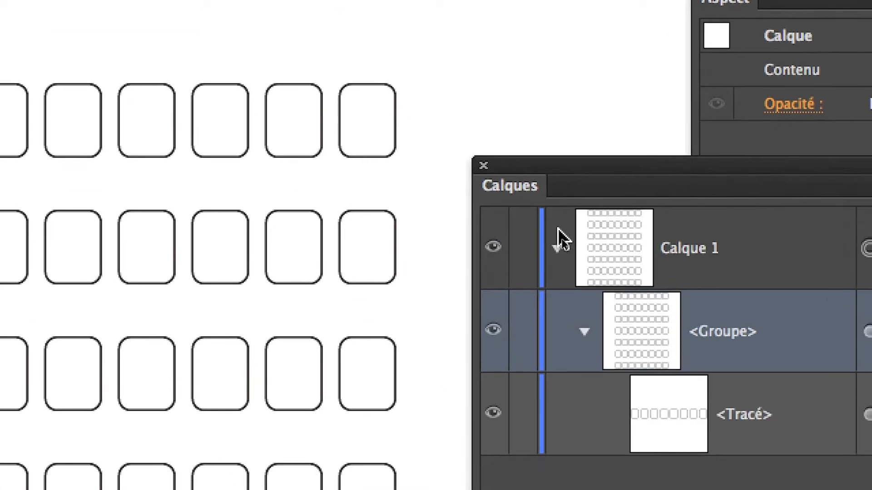
Collapse Calque 1 and rename the layer backup.
left_click(557, 237)
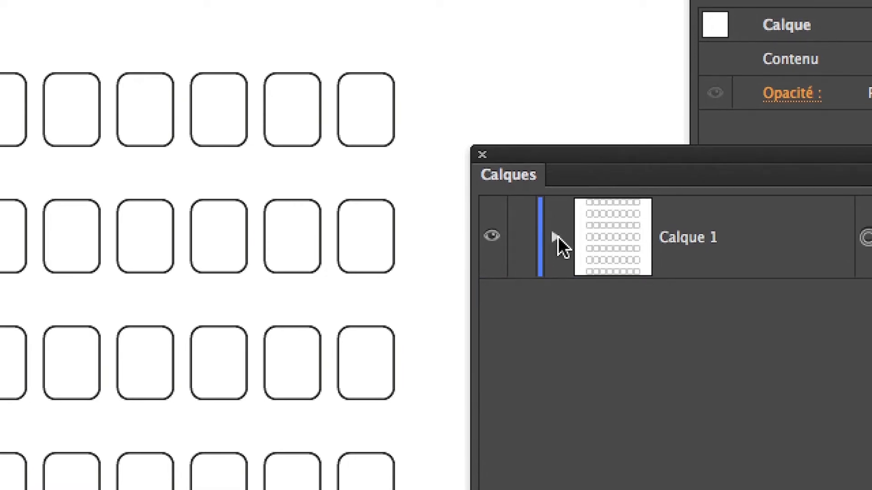
double_click(689, 239)
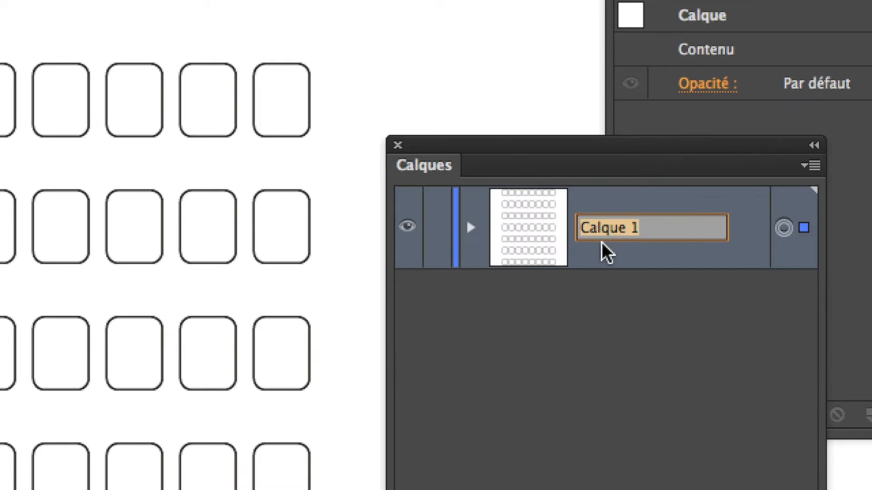
type("backup")
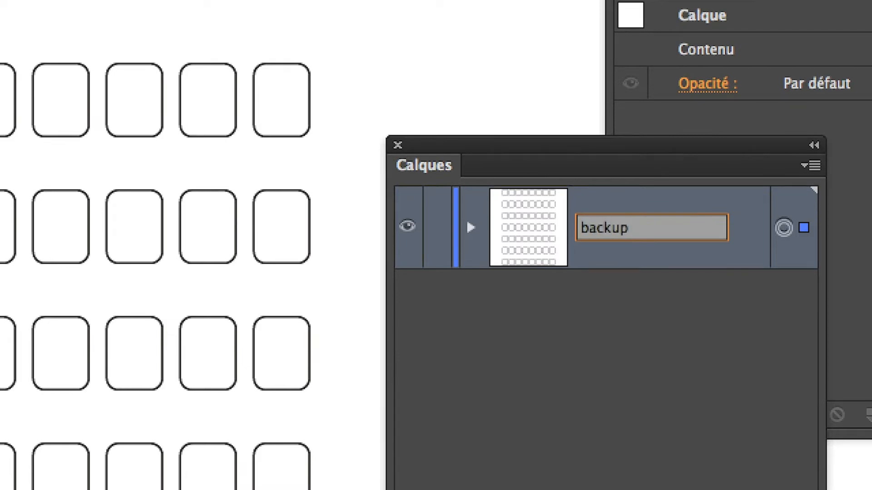
left_click(608, 280)
left_click(599, 254)
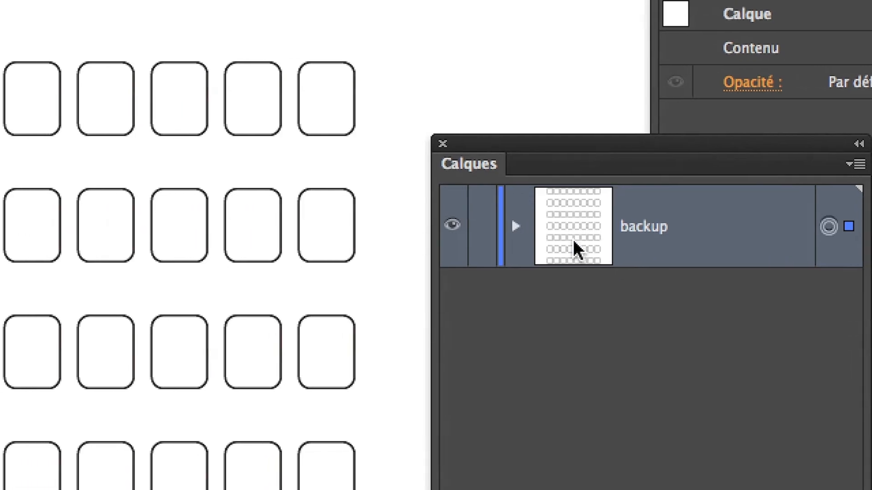
left_click(551, 232)
left_click(551, 233)
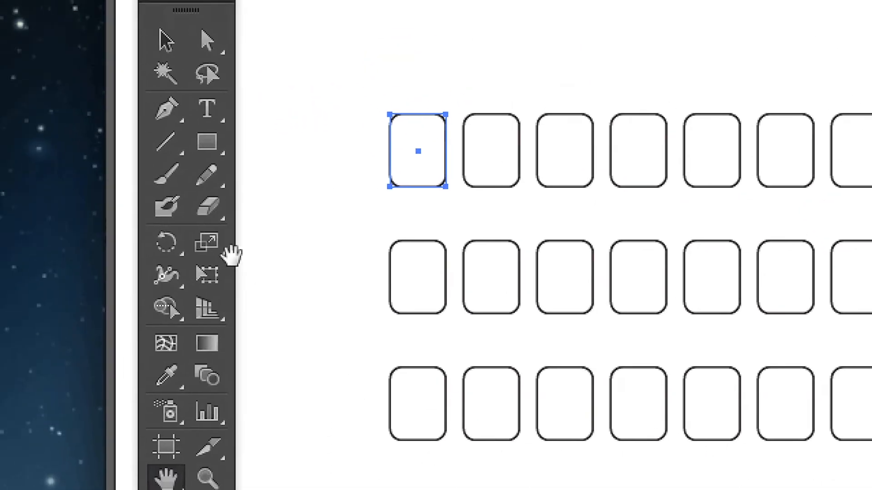
Make the fill colour active and place the Nuancier swatches as a floating panel above the grid.
left_click(166, 41)
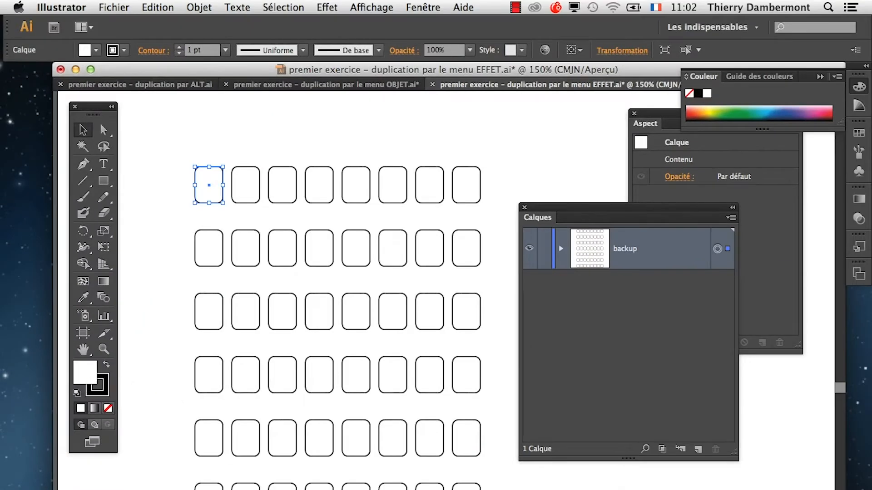
left_click(859, 133)
left_click_drag(702, 124, 411, 105)
left_click(820, 124)
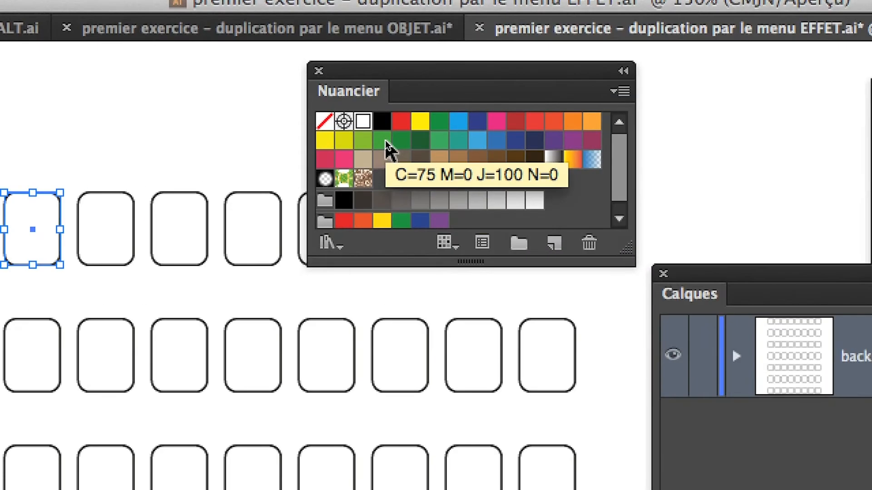
Try green, yellow and pink fills on the rounded rectangles, apply the teal swatch, and move the Nuancier panel aside.
left_click(385, 141)
left_click(420, 126)
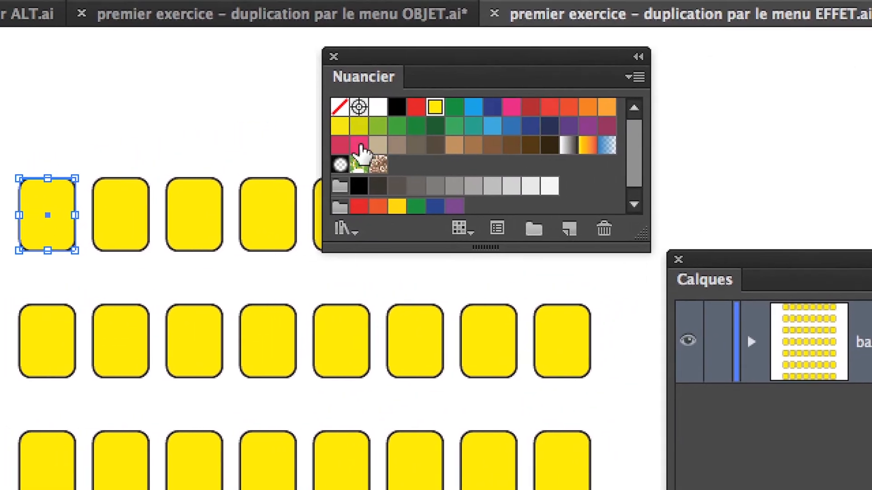
left_click(579, 97)
left_click(344, 126)
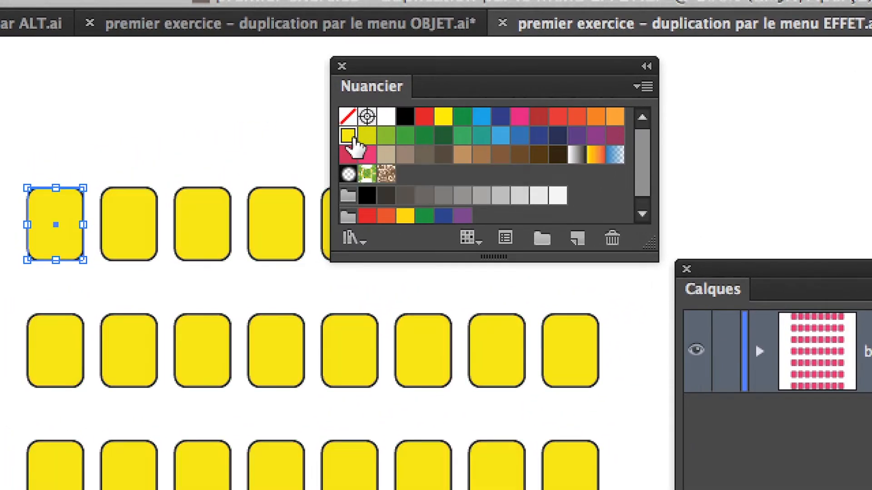
left_click(376, 137)
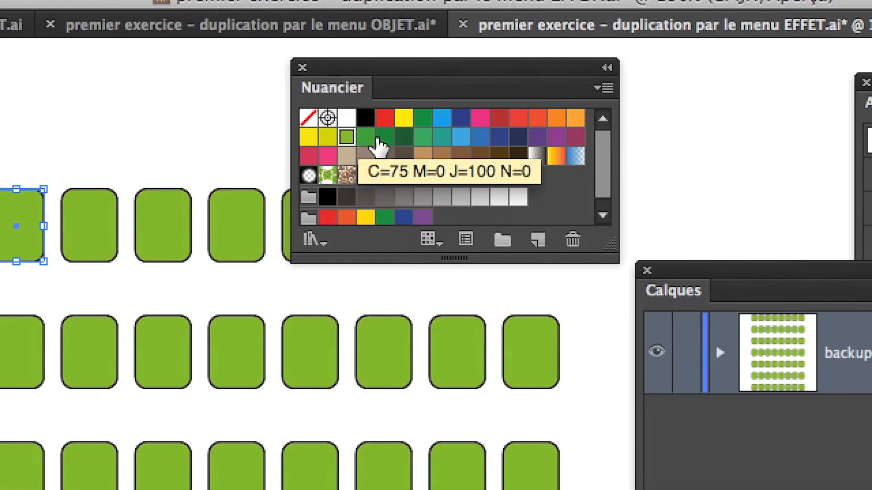
left_click(419, 137)
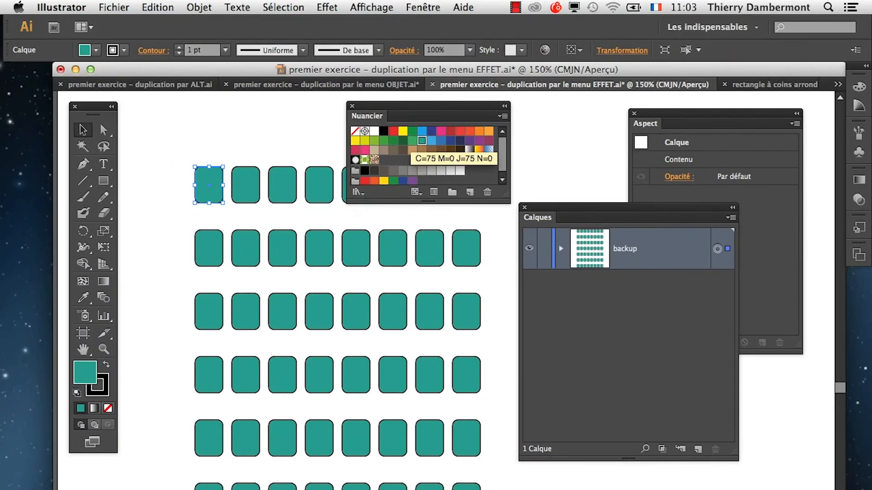
left_click_drag(407, 107, 648, 489)
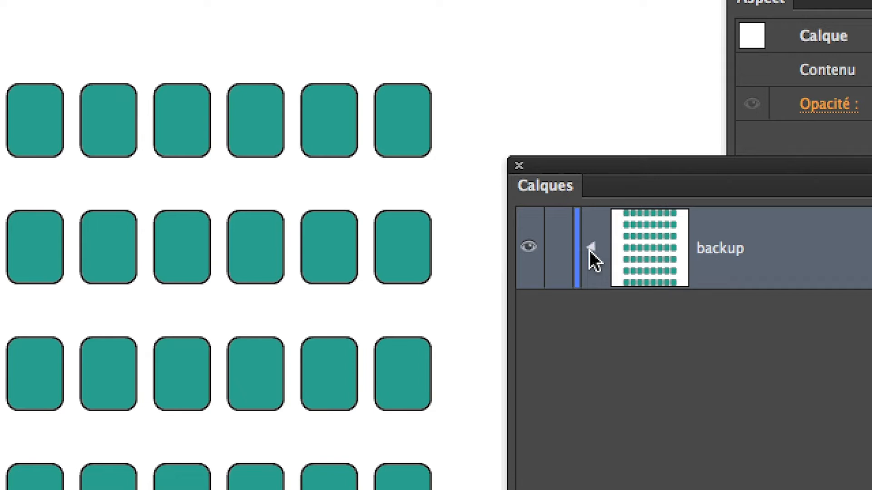
Check the contents of the backup layer, collapse it, and duplicate the whole layer.
left_click(483, 247)
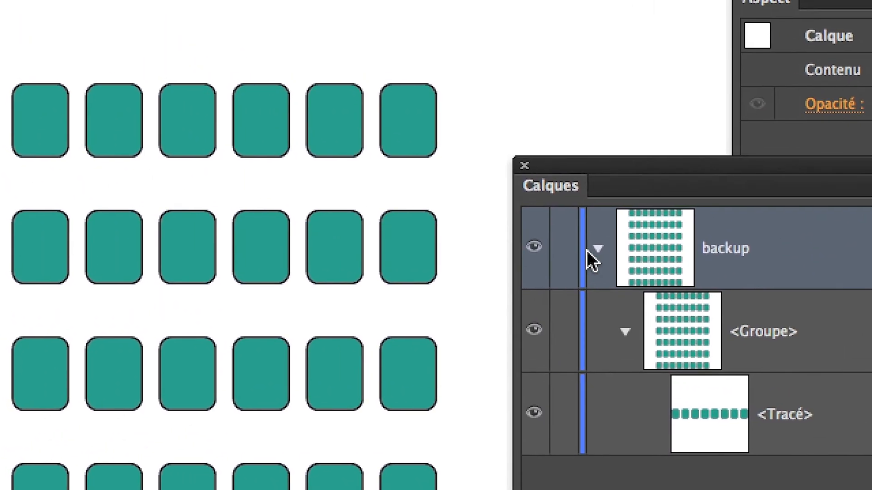
left_click(378, 186)
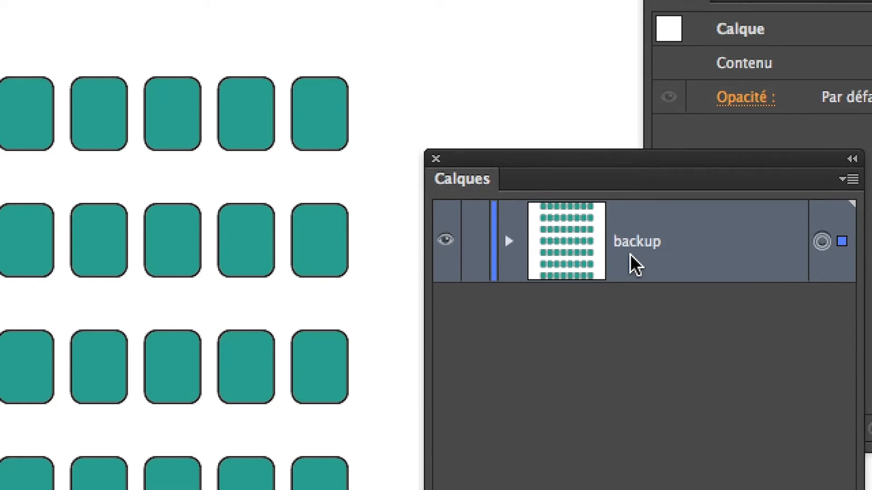
left_click_drag(630, 255, 775, 489)
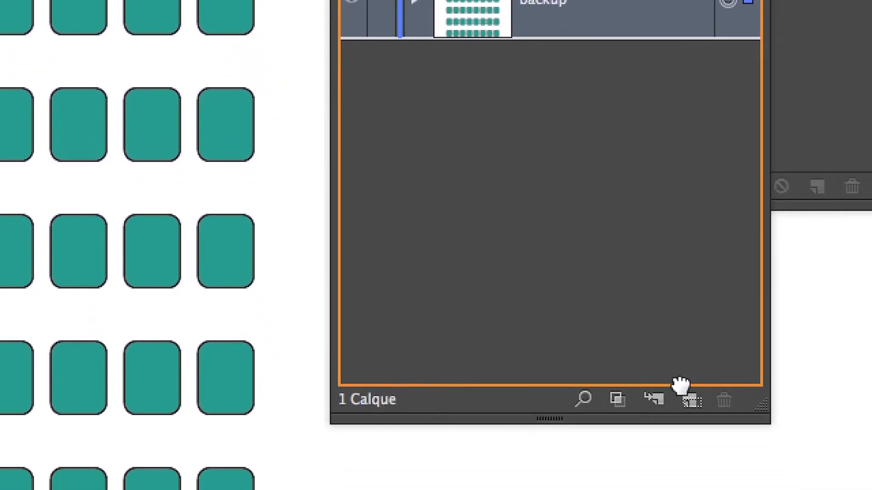
left_click_drag(680, 385, 689, 400)
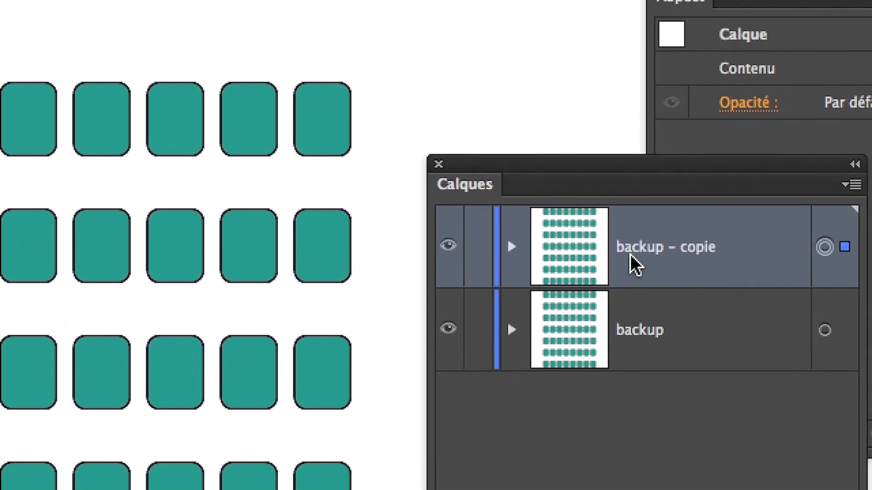
Rename the duplicated layer fenêtres décomposées.
double_click(630, 255)
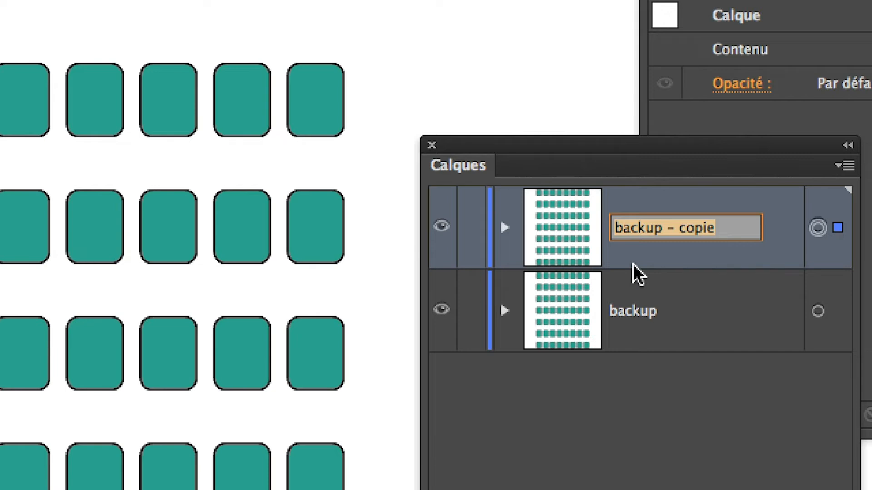
type("fenetres décomposées")
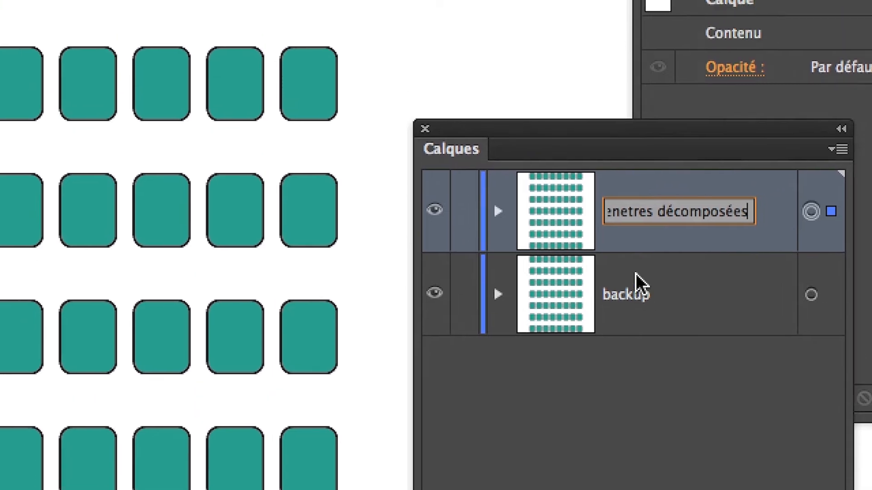
left_click(632, 252)
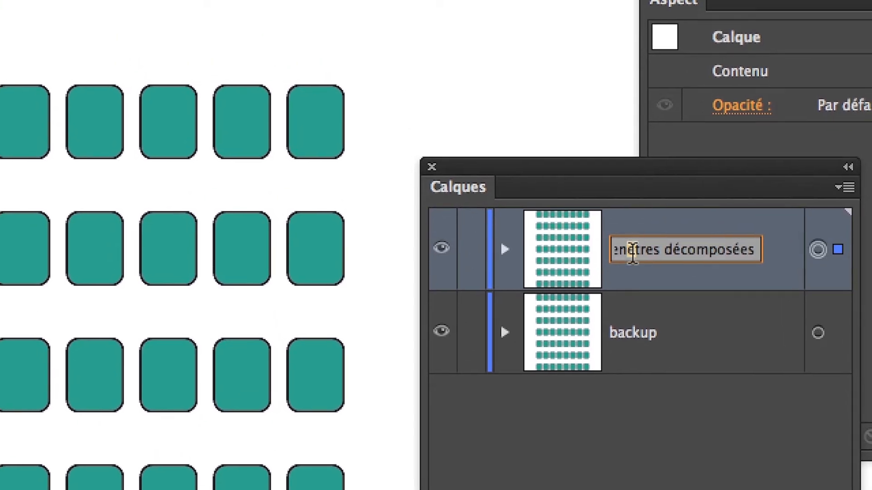
key("BackSpace")
type("ê")
key("Return")
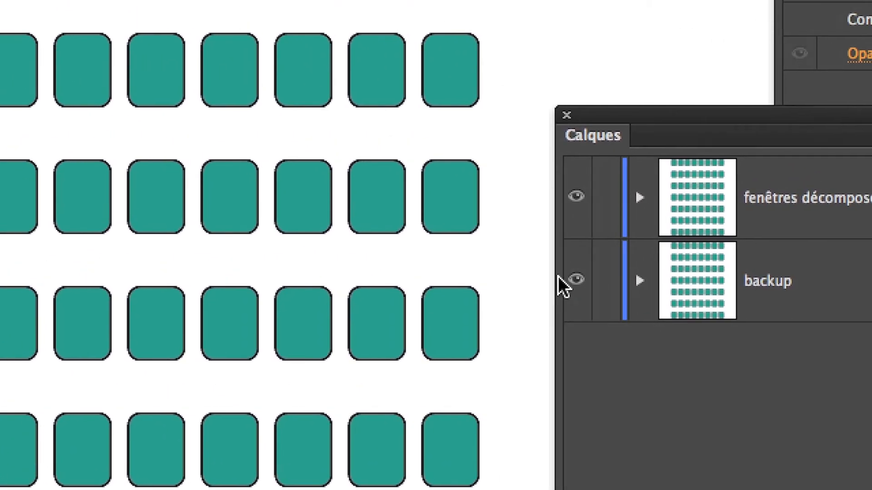
Hide and lock the backup layer, and make fenêtres décomposées the active layer.
left_click(474, 246)
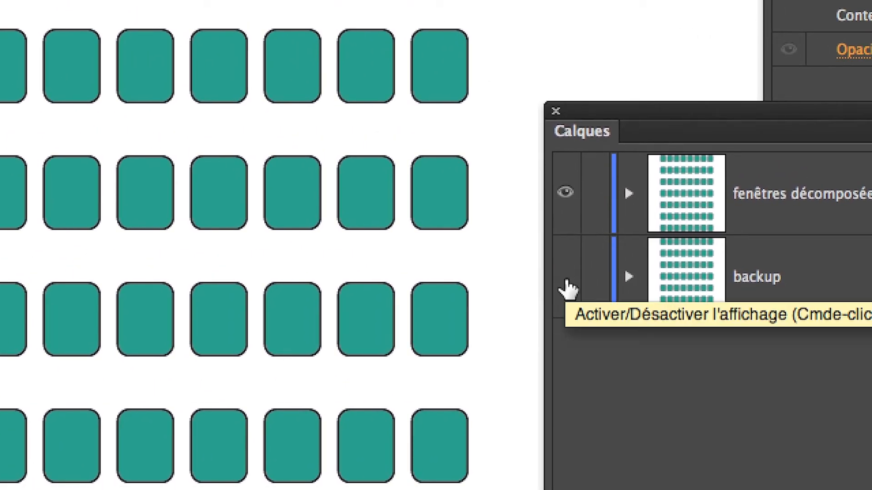
left_click(596, 284)
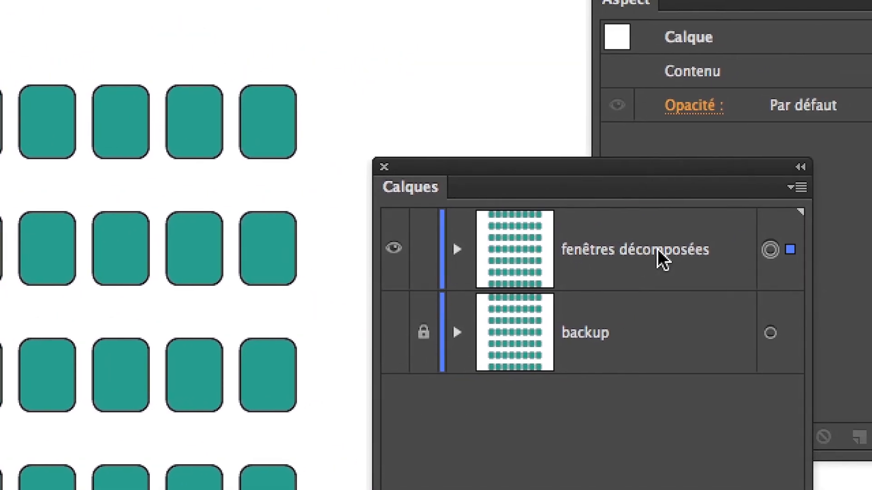
left_click(658, 249)
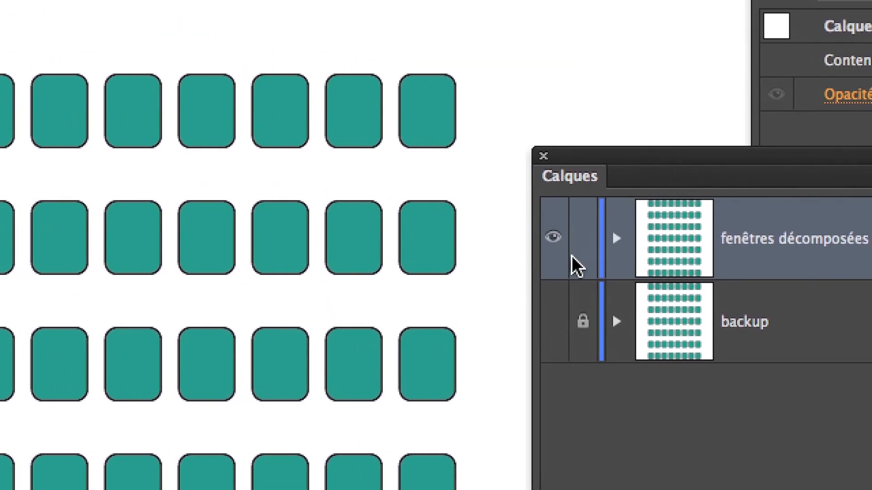
Switch the display of the fenêtres décomposées layer off and on to check which objects it holds.
left_click(553, 237)
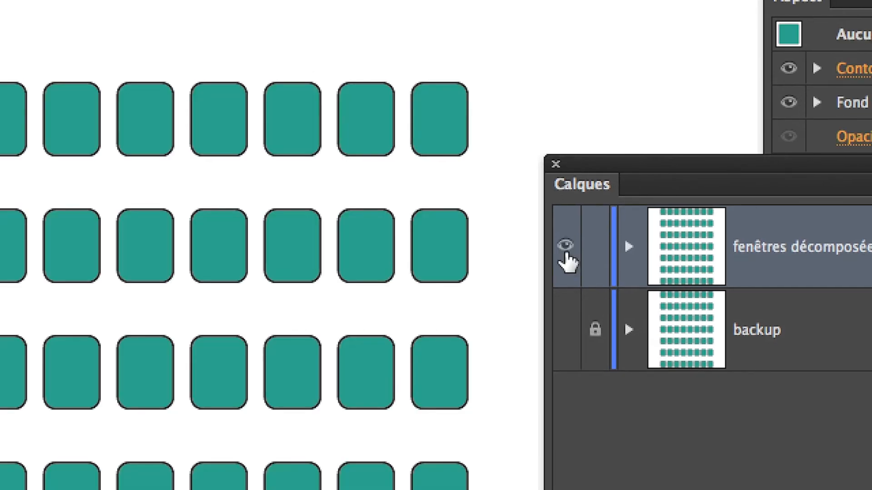
left_click(566, 252)
left_click(567, 262)
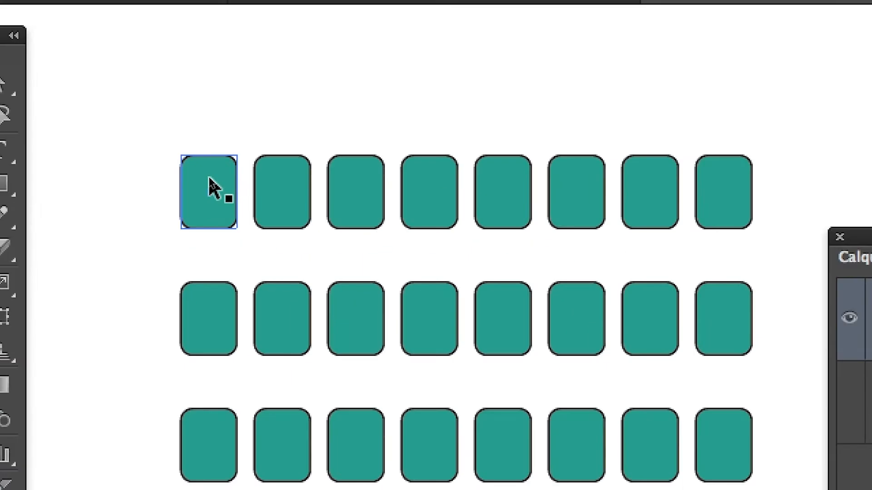
Select the EFFET window grid on the fenêtres décomposées layer and expand its appearance with Décomposer l'aspect.
left_click(209, 182)
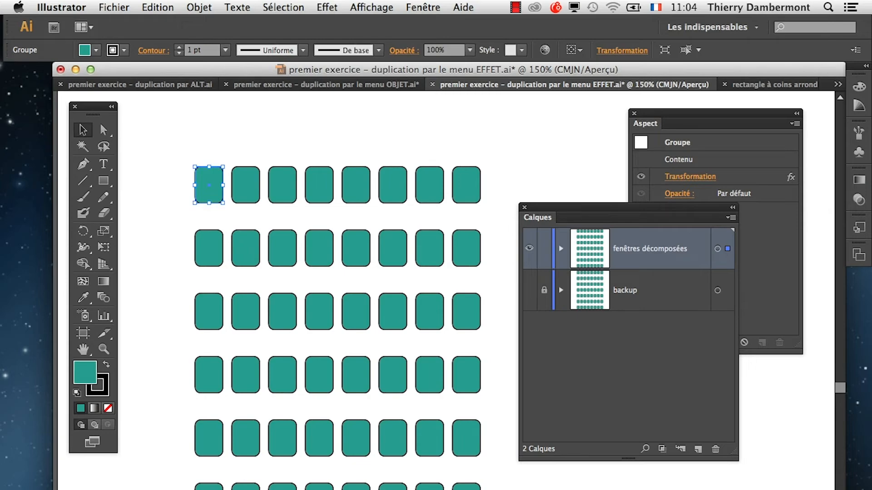
left_click(199, 8)
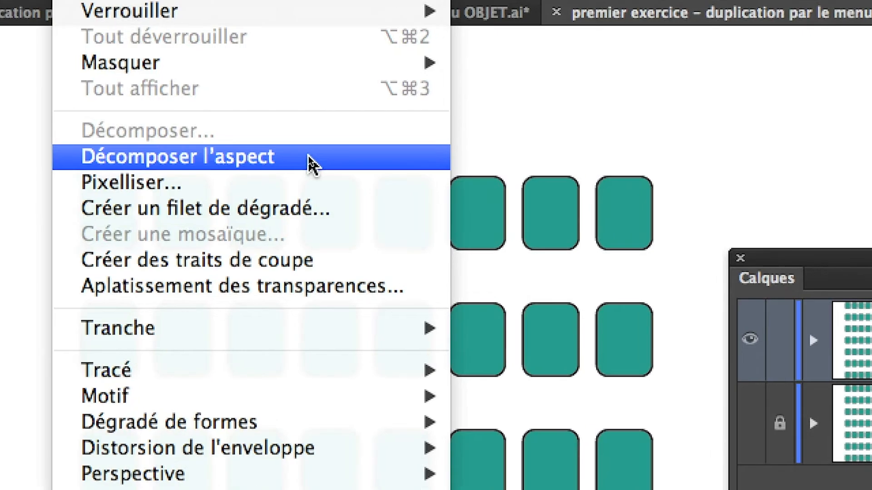
left_click(308, 157)
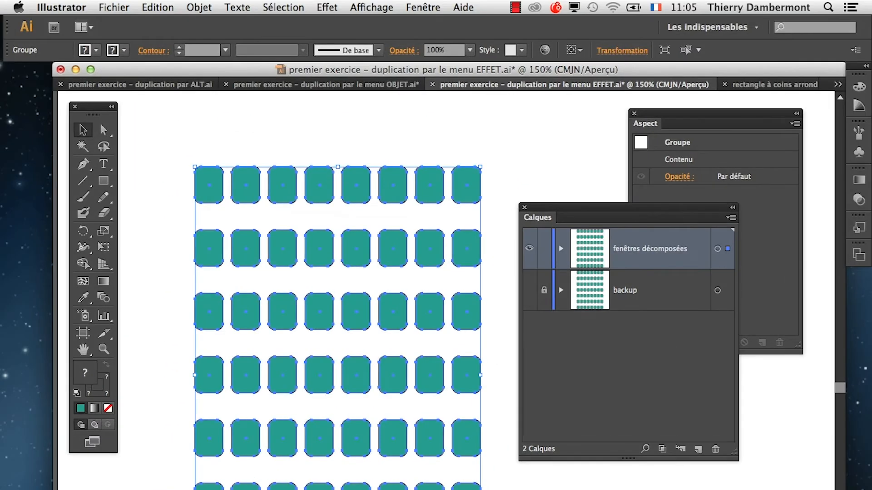
left_click_drag(736, 458, 833, 400)
mouse_move(671, 210)
left_mouse_down()
mouse_move(656, 334)
mouse_move(640, 305)
mouse_move(658, 210)
left_mouse_up()
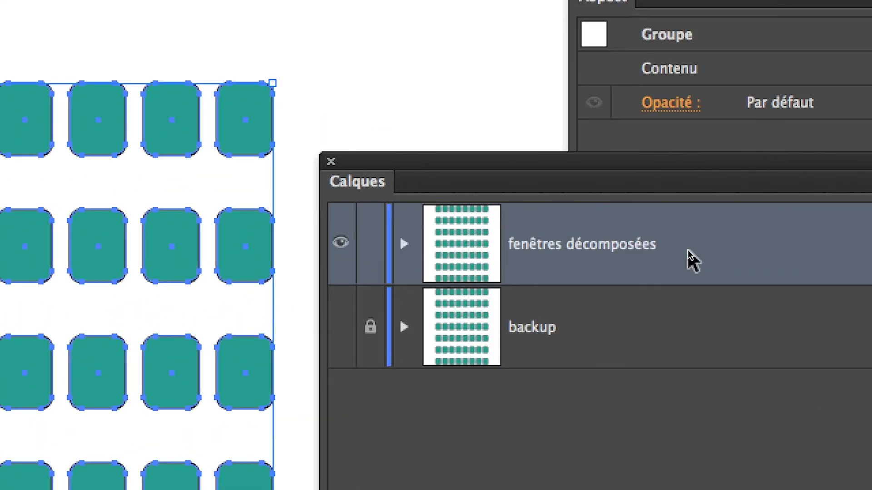
Set the colour of the fenêtres décomposées layer to Rouge clair.
double_click(689, 253)
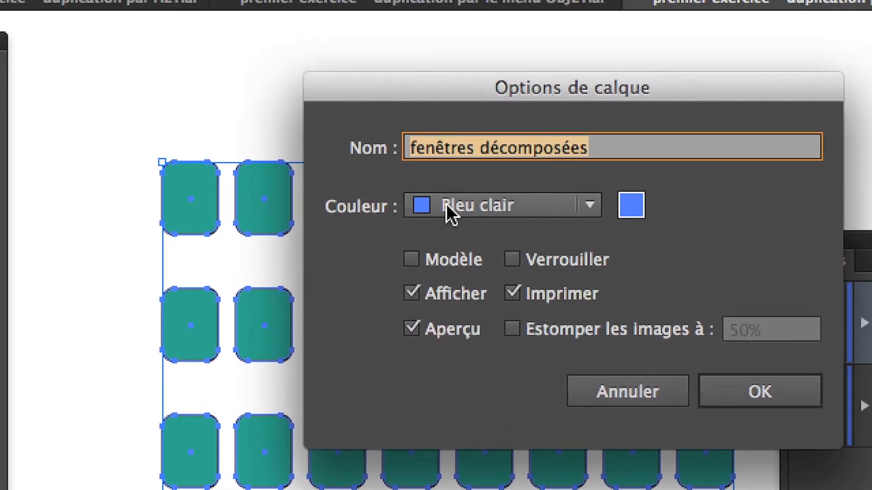
left_click(3, 129)
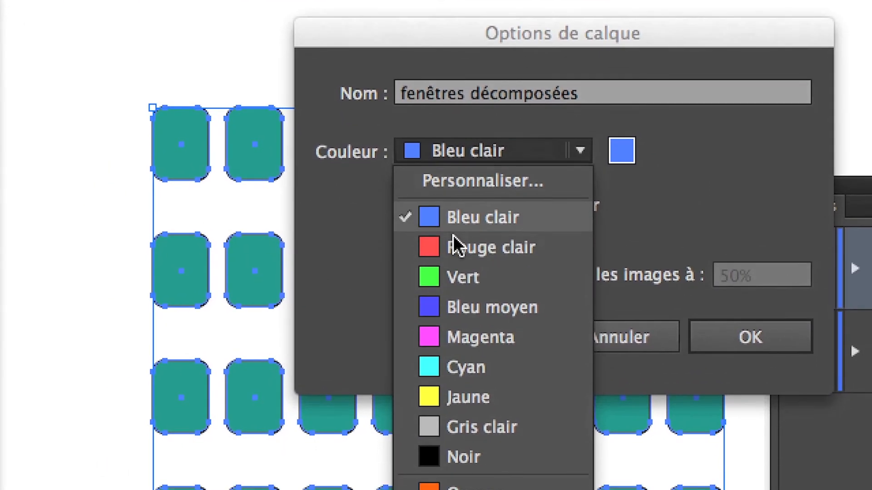
left_click(461, 299)
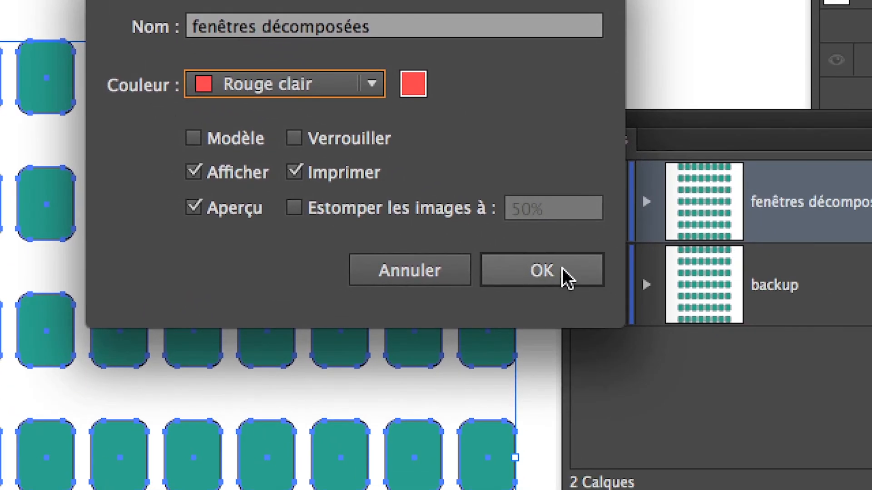
left_click(749, 377)
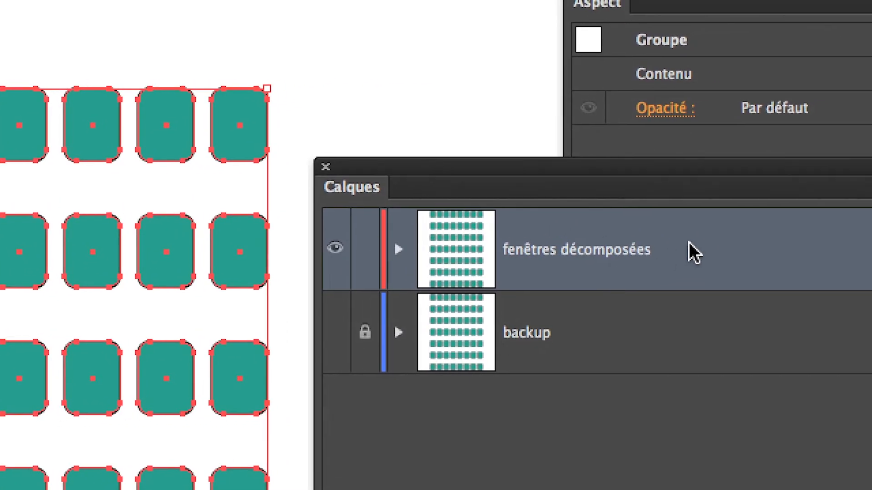
Change the colour of the fenêtres décomposées layer to Magenta.
double_click(863, 254)
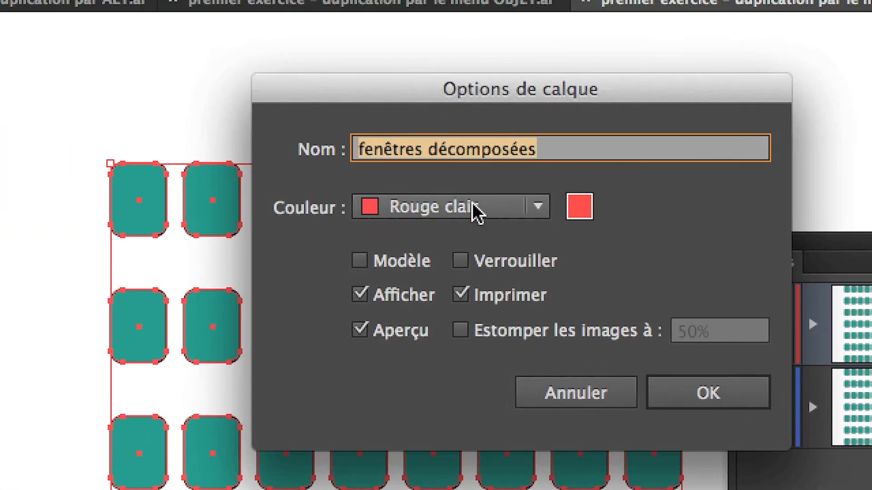
left_click(298, 163)
left_click(250, 360)
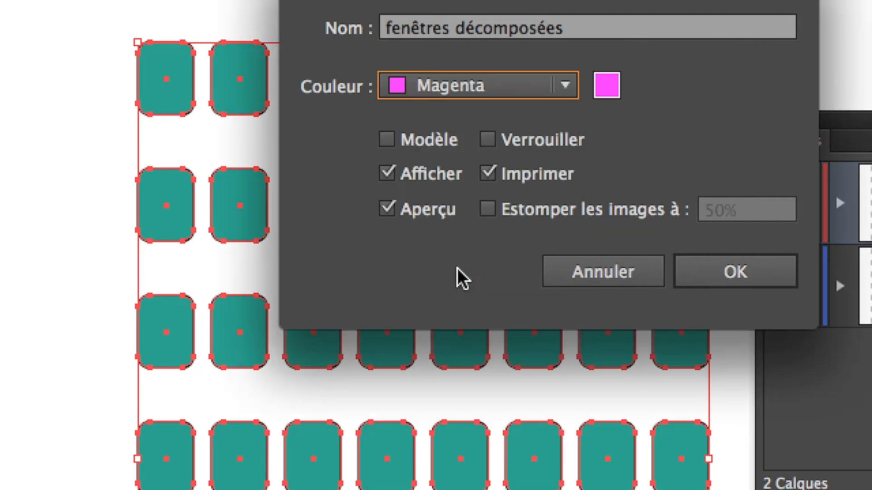
left_click(730, 274)
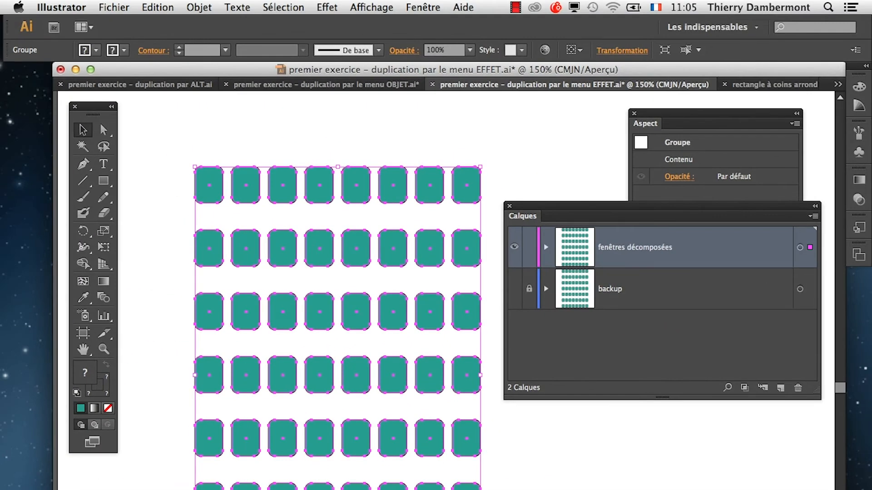
Reposition the Calques and Aspect panels beside the artwork, keeping the whole decomposed grid selected.
mouse_move(540, 206)
left_mouse_down()
mouse_move(601, 254)
mouse_move(595, 350)
mouse_move(552, 213)
left_mouse_up()
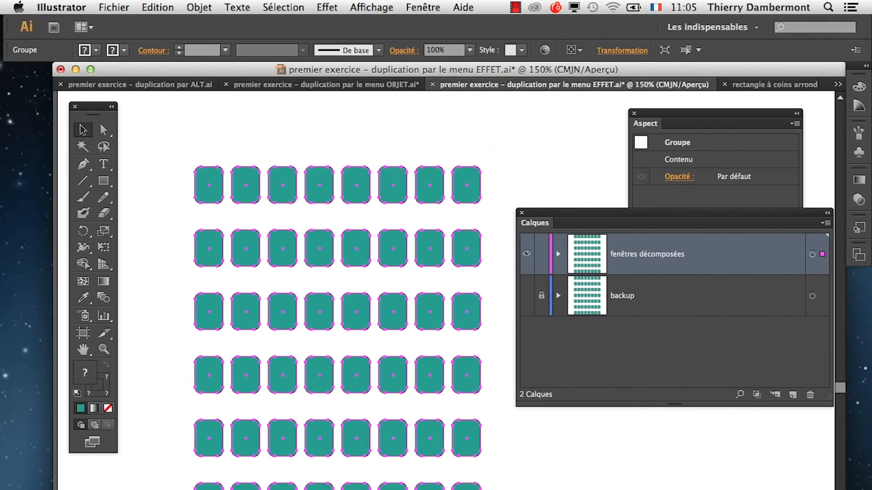
left_click_drag(628, 217, 640, 404)
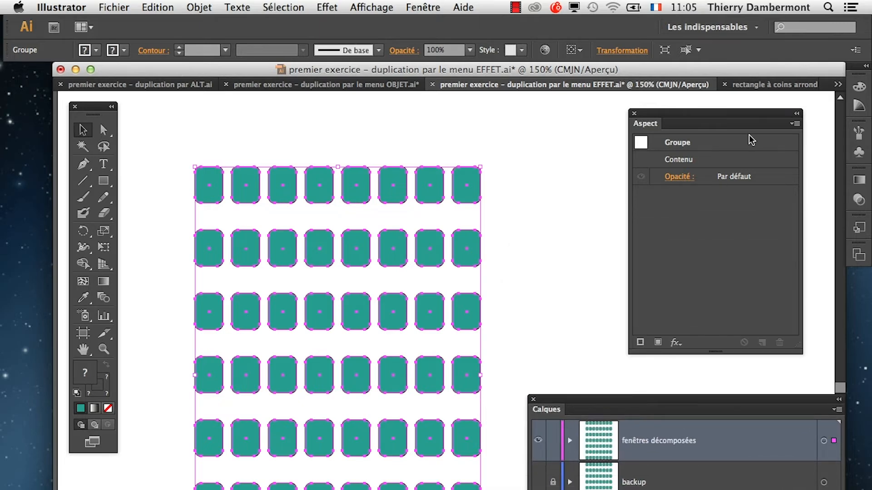
left_click(195, 150)
left_click(209, 179)
left_click_drag(681, 112, 561, 150)
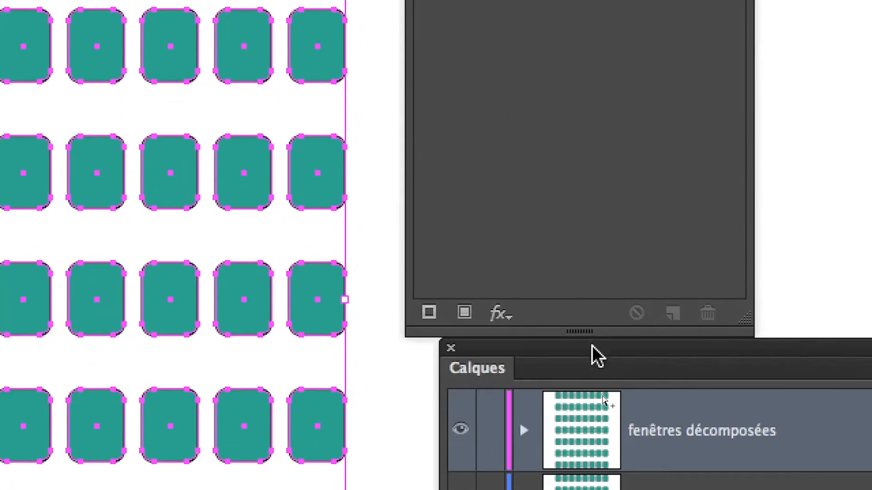
Expand the fenêtres décomposées layer down to the windows of its first row group and select only the first window.
left_click(524, 431)
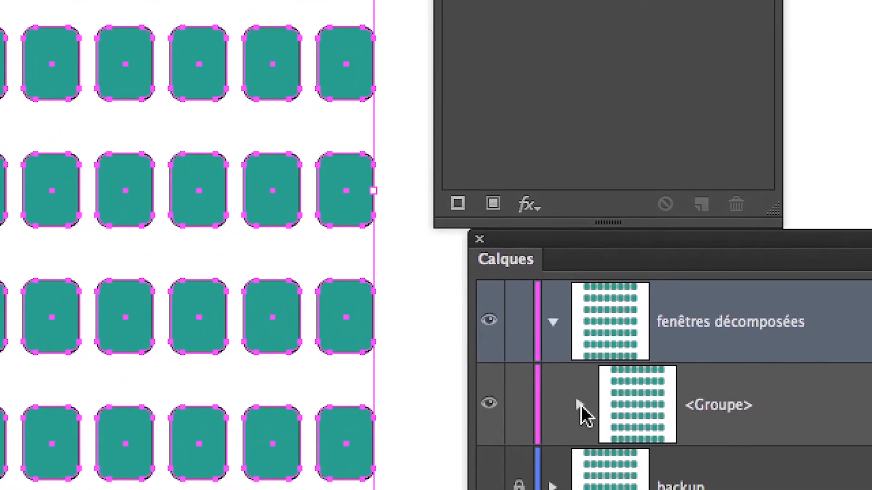
left_click(581, 406)
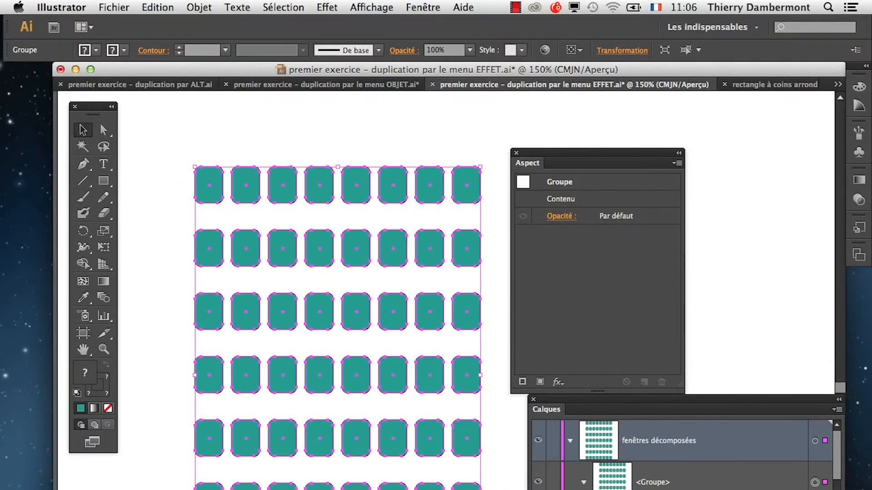
left_click_drag(651, 411, 609, 106)
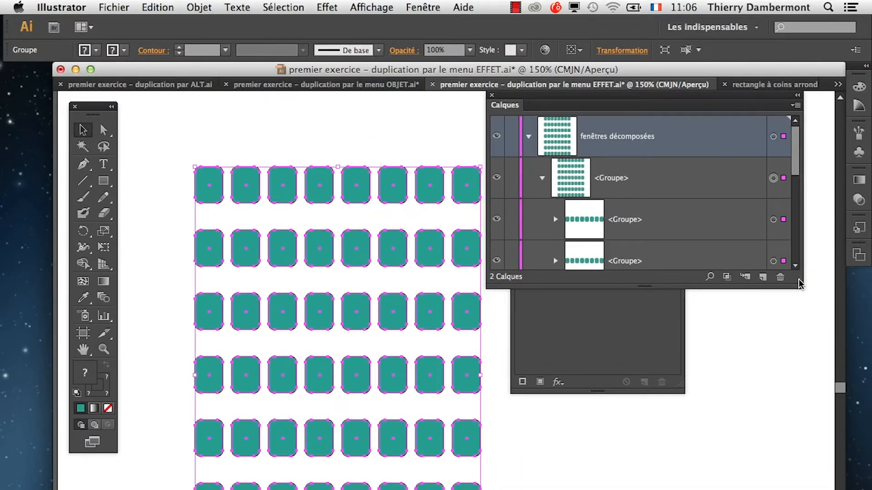
left_click_drag(800, 284, 821, 489)
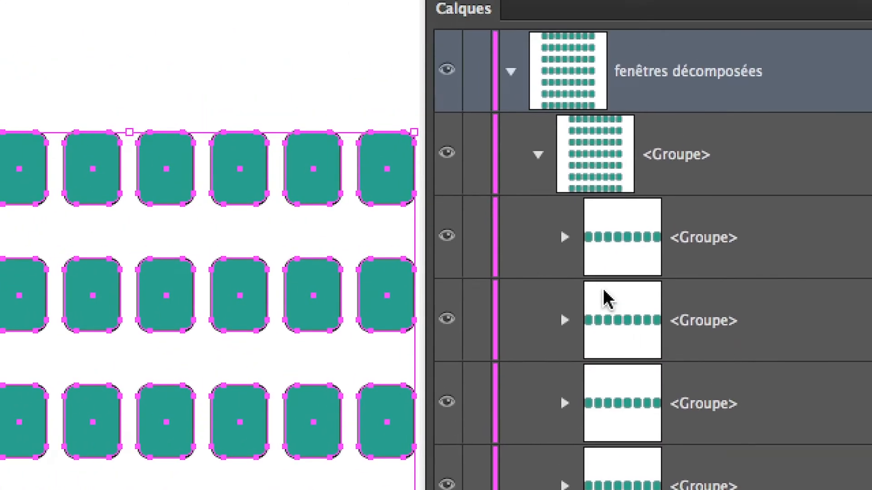
left_click(565, 237)
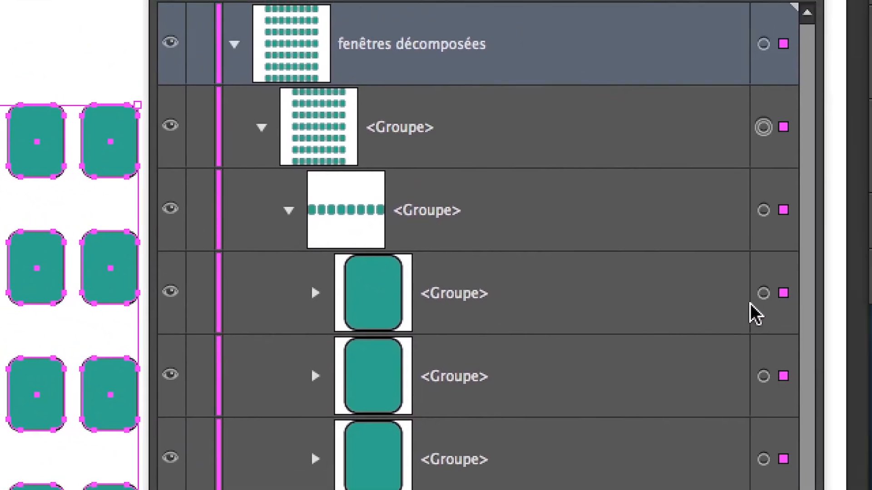
left_click(763, 293)
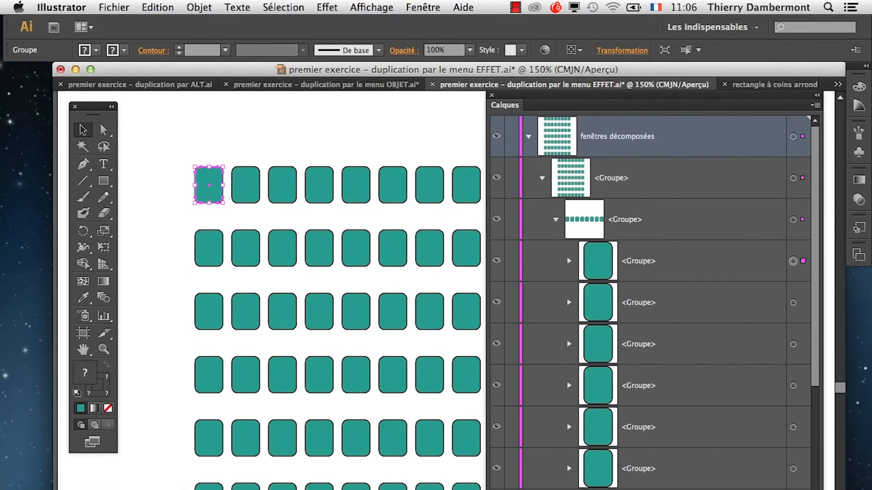
Collapse the main group and the fenêtres décomposées layer, uncovering the Aspect panel beside the artwork.
left_click_drag(532, 95, 627, 267)
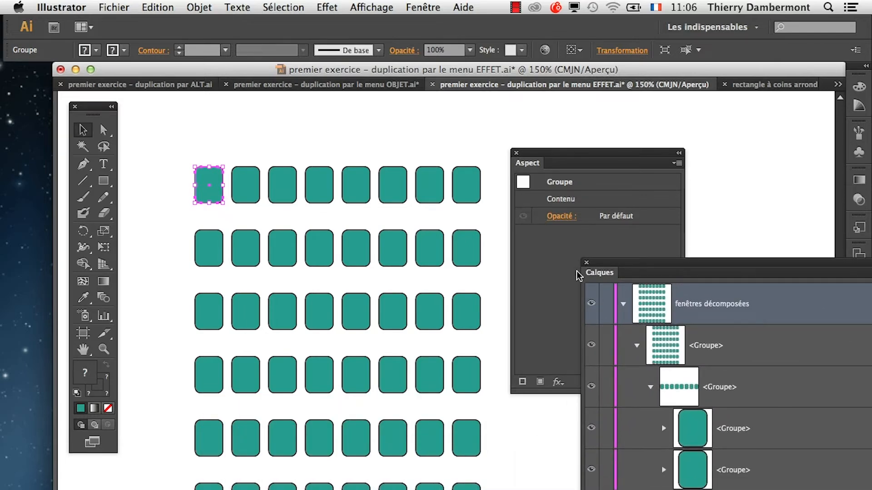
left_click(636, 346)
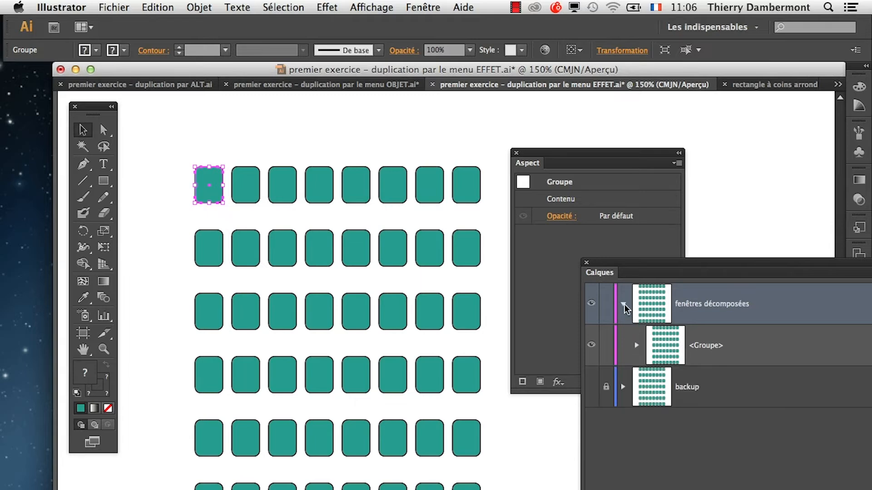
left_click(623, 303)
left_click_drag(604, 264, 619, 243)
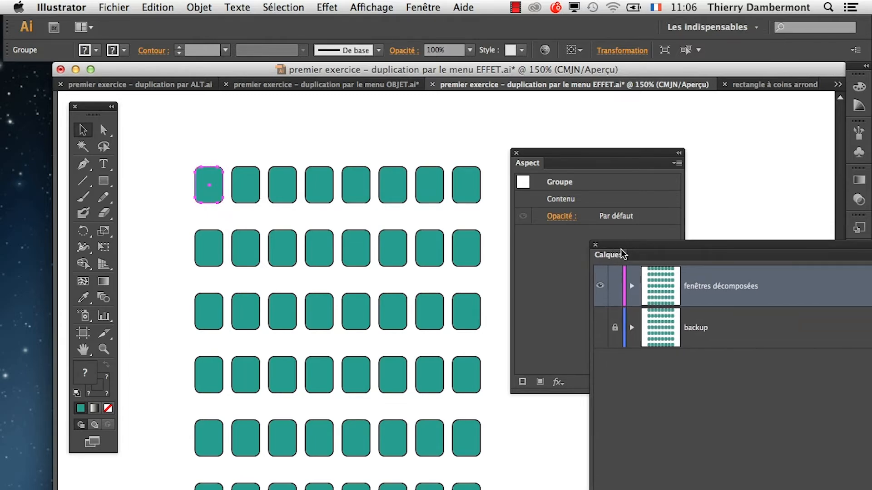
Examine the nested groups inside the fenêtres décomposées layer, and collapse the layer again.
left_click_drag(627, 248, 373, 122)
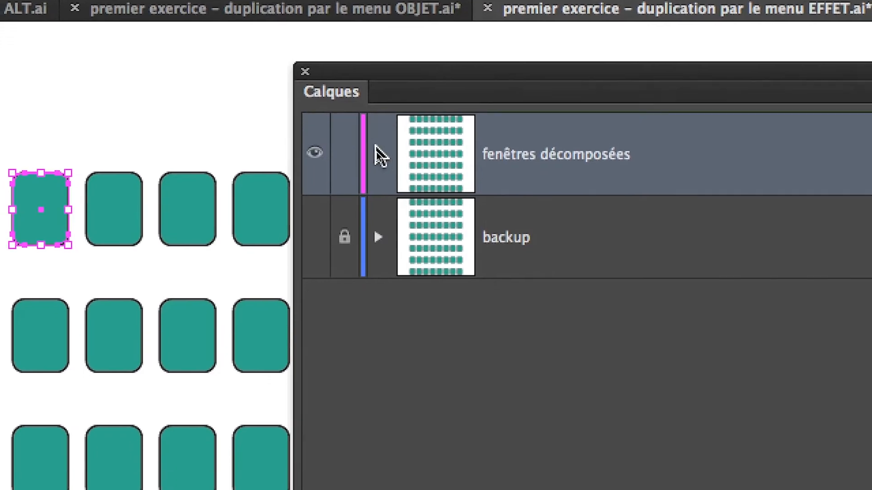
left_click(377, 152)
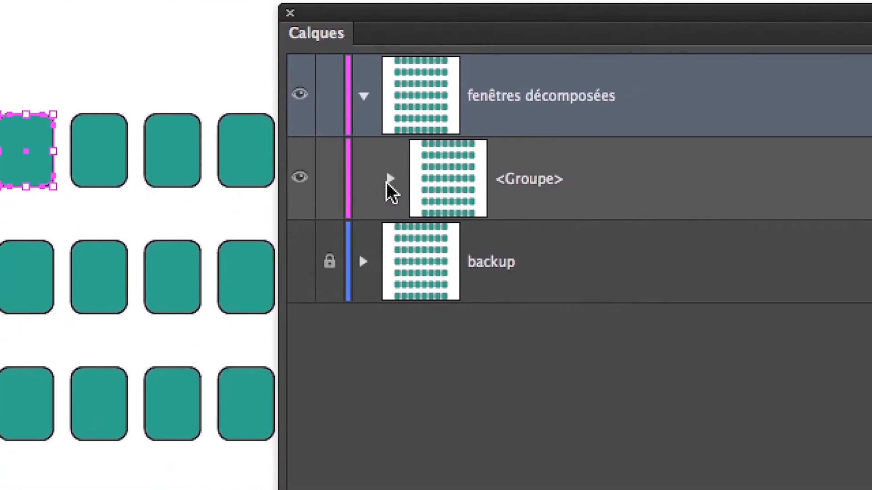
left_click(389, 182)
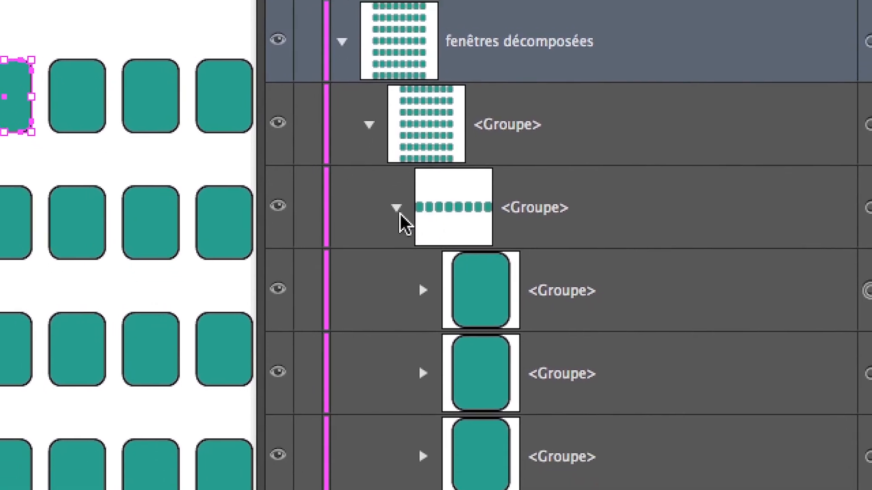
left_click(415, 263)
left_click(394, 211)
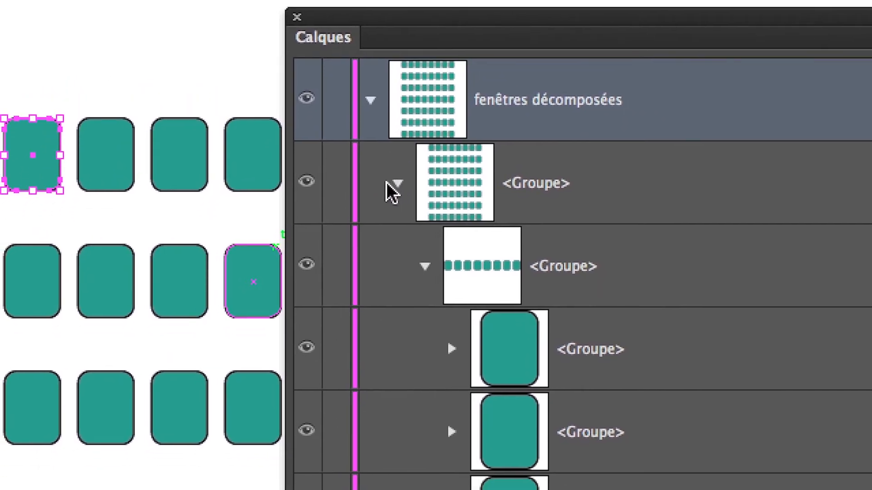
left_click(387, 184)
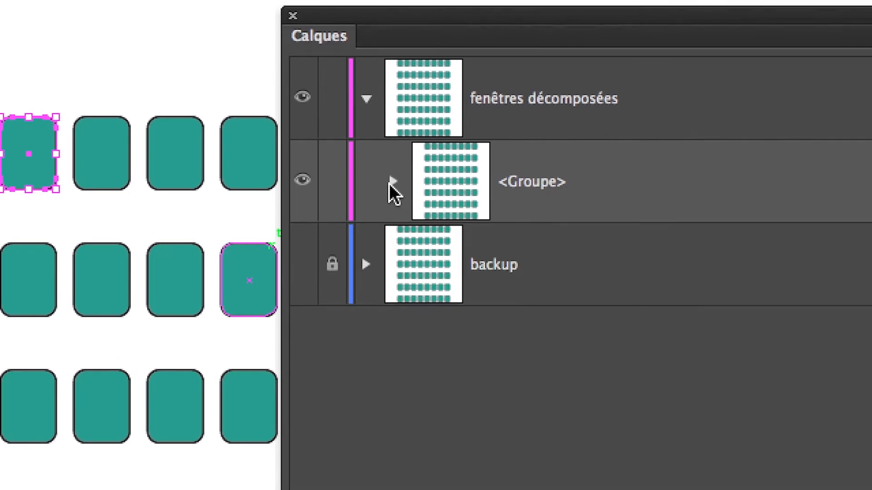
left_click(366, 98)
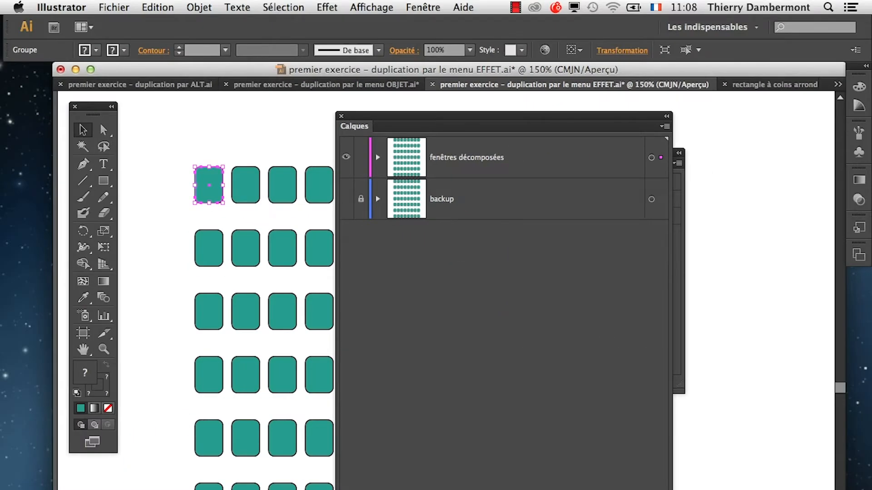
left_click_drag(375, 116, 577, 102)
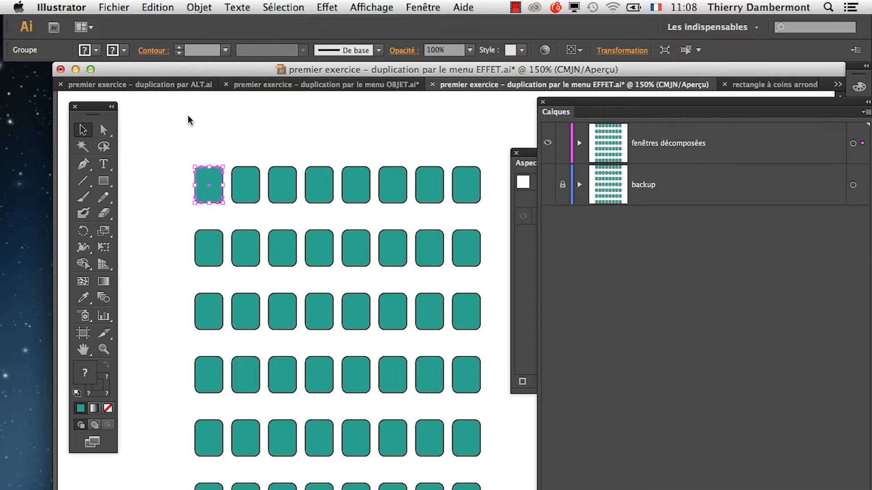
Try pulling an upper-left anchor point of the first window upward with the Direct Selection tool, and undo the move.
left_click(150, 226)
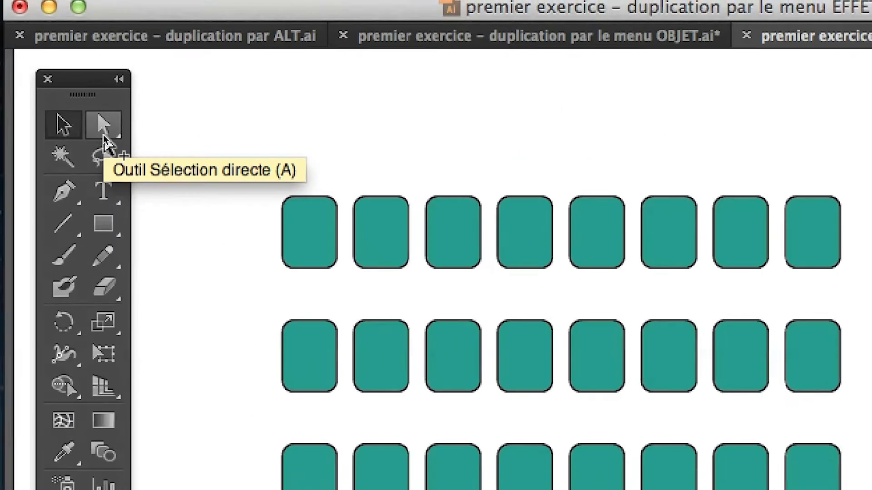
left_click_drag(103, 135, 99, 130)
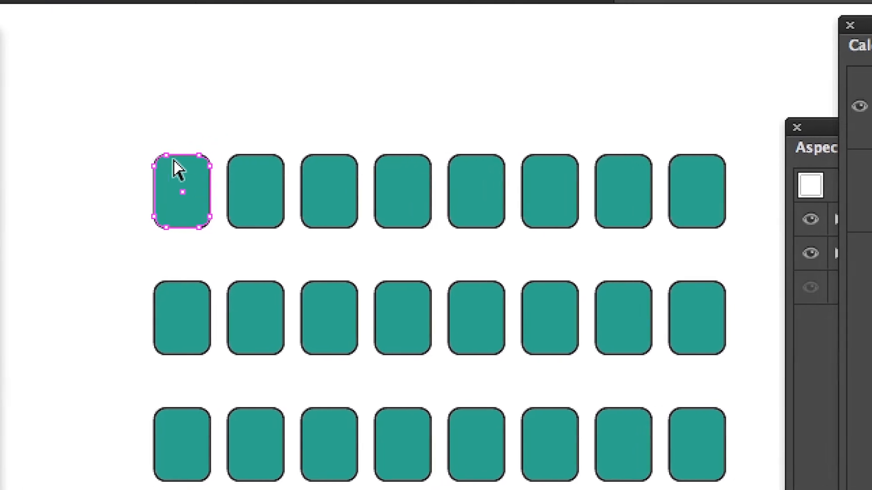
left_click_drag(152, 157, 168, 98)
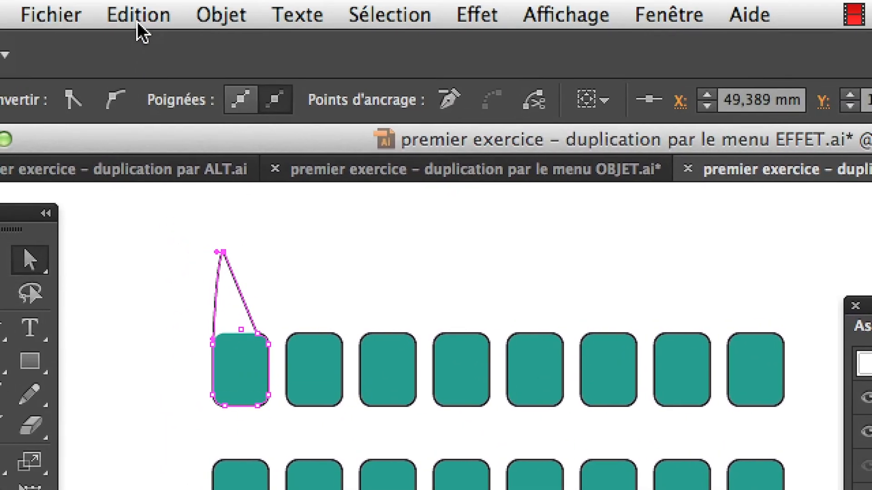
left_click(137, 18)
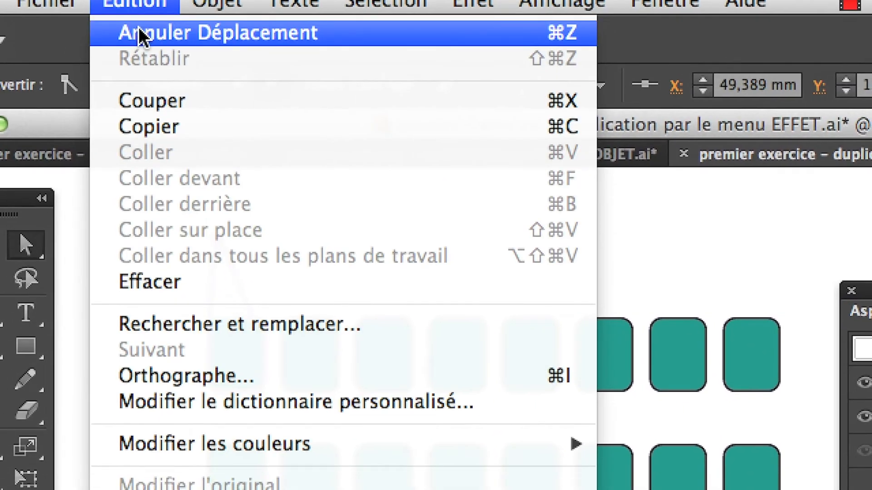
left_click(138, 27)
Switch to the Outil Sélection directe progressive and select only the fill of the second window in the first row.
left_click(90, 117)
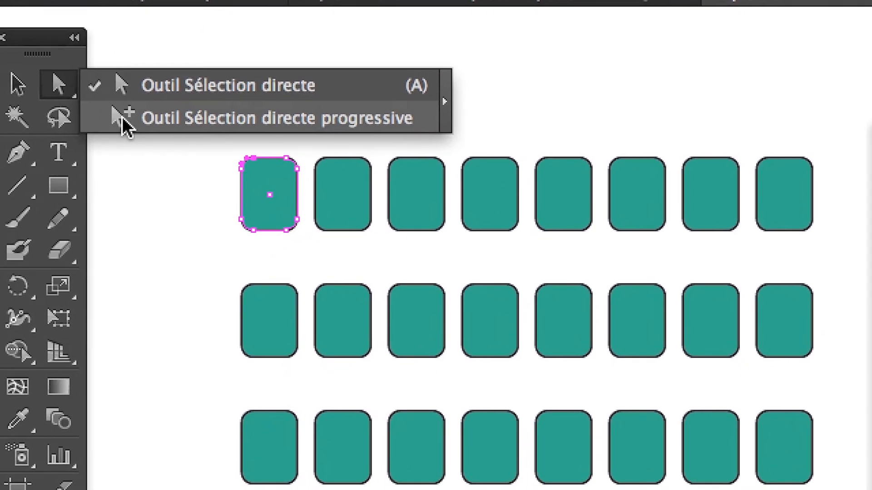
left_click(123, 116)
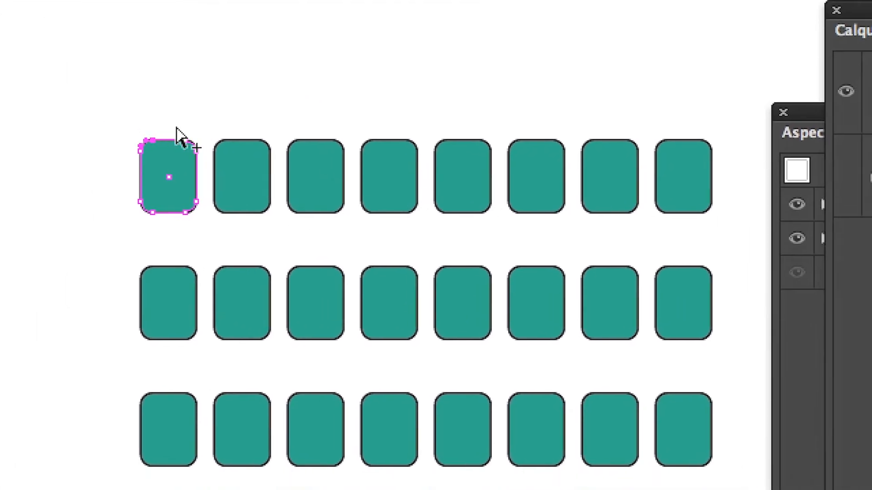
left_click(367, 178)
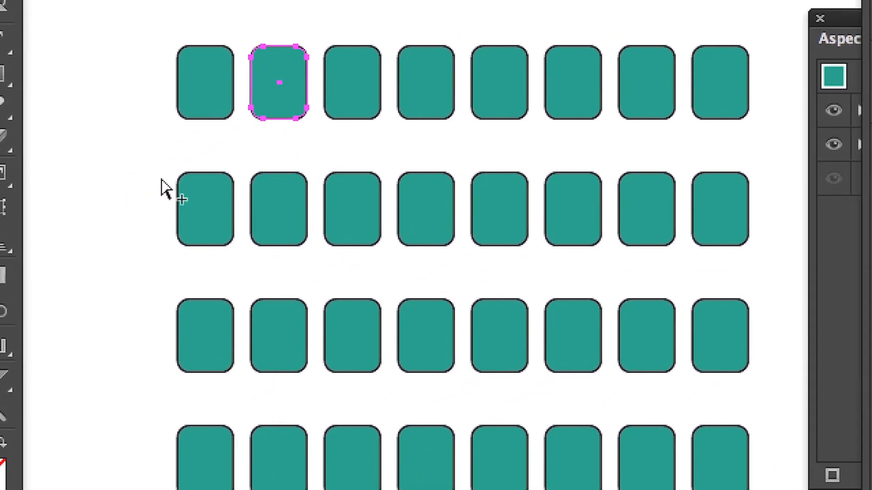
scroll(207, 166, "up", 2)
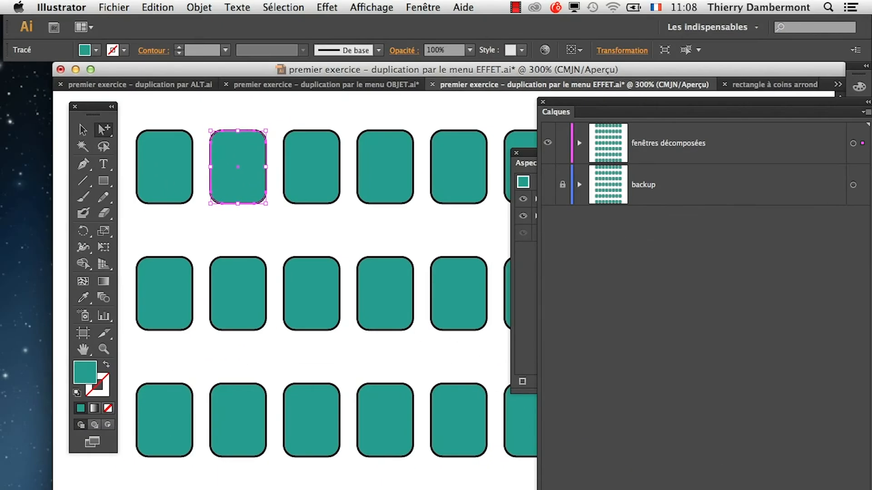
Try moving only the outline of the first row's third window away from its fill, down-right and down-left, undoing each move.
left_click(309, 215)
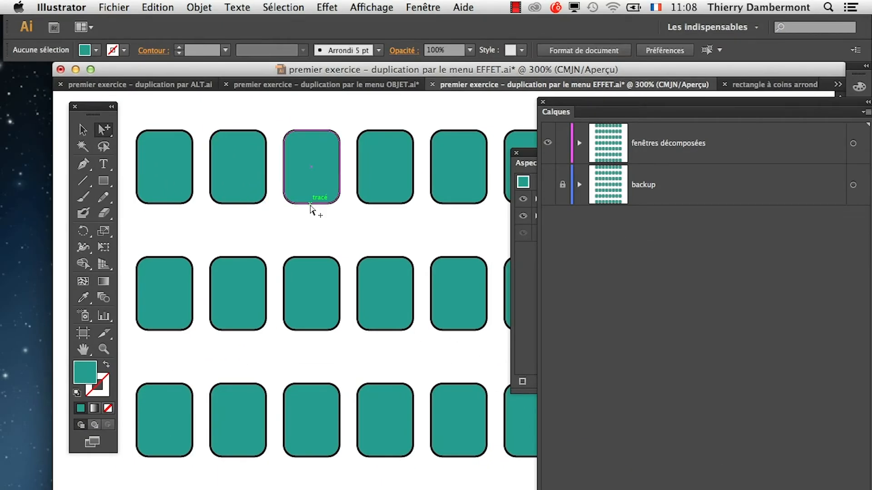
left_click(310, 206)
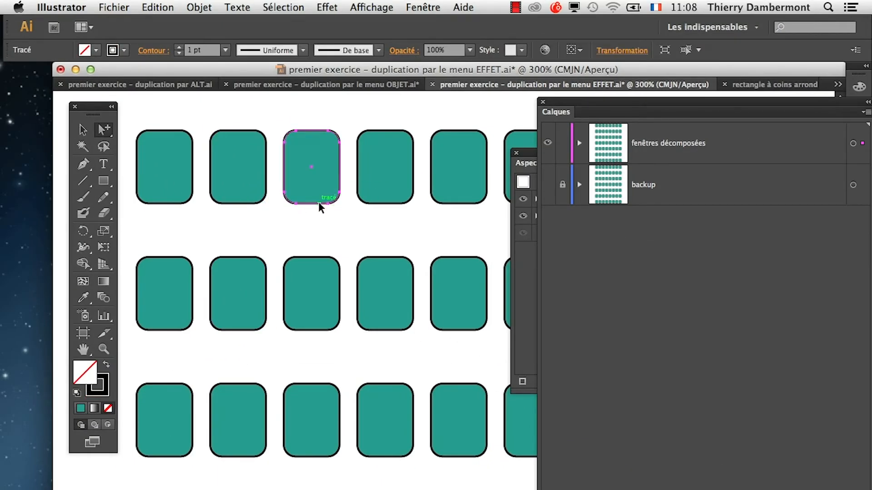
left_click_drag(320, 205, 342, 242)
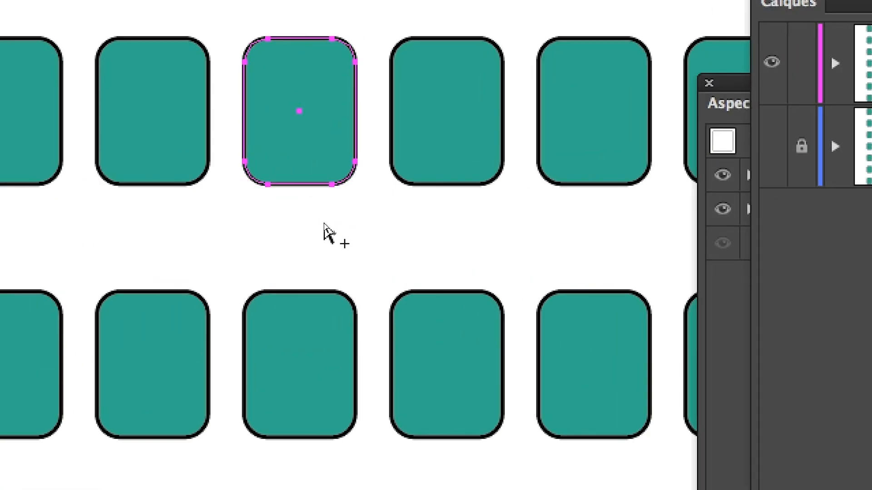
left_click(312, 212)
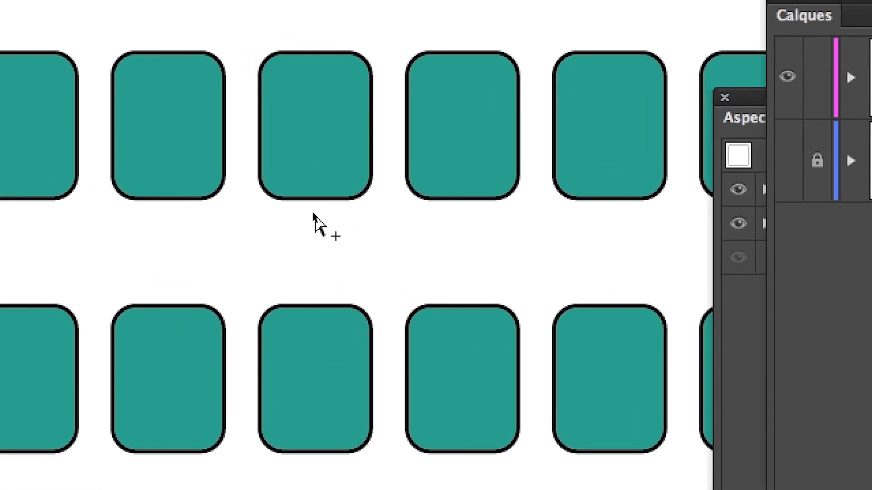
left_click(315, 204)
left_click_drag(320, 210, 283, 255)
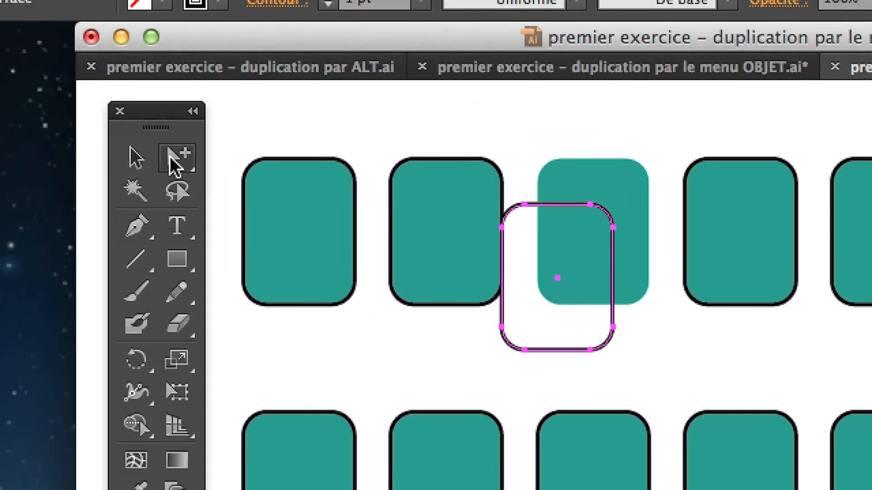
left_click_drag(175, 167, 247, 197)
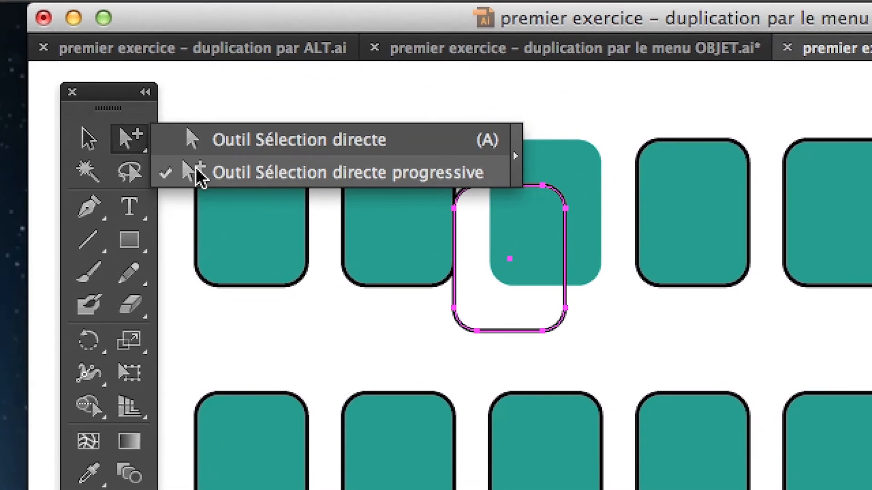
left_click_drag(198, 177, 200, 176)
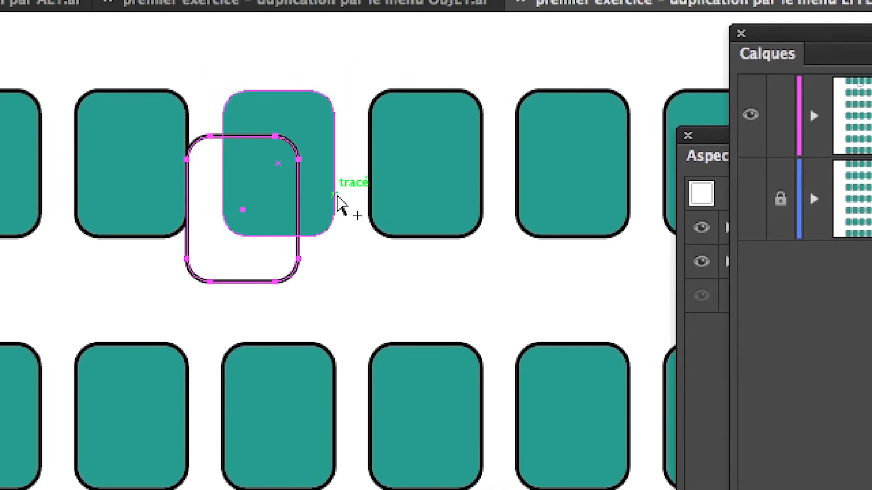
key("ctrl+z")
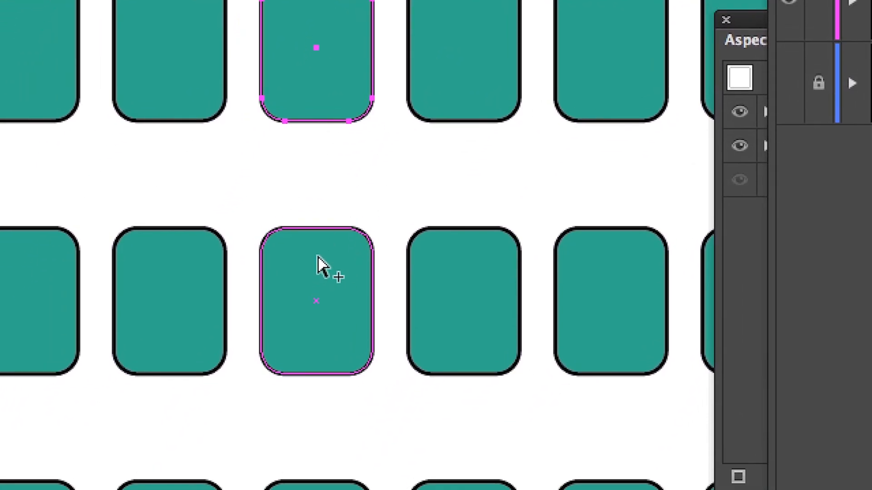
Clear the Calques and Aspect panels off the artwork, display the Nuancier and fill the second row's third window with pink.
left_click(322, 253)
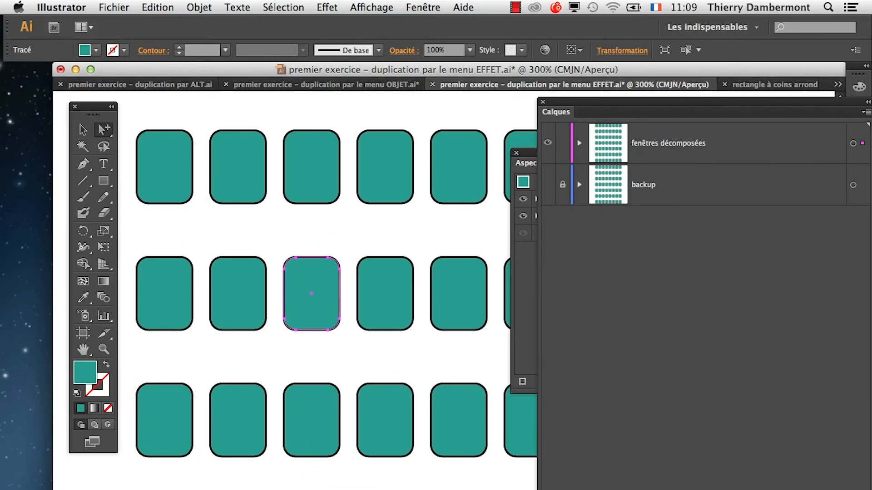
left_click_drag(686, 102, 300, 448)
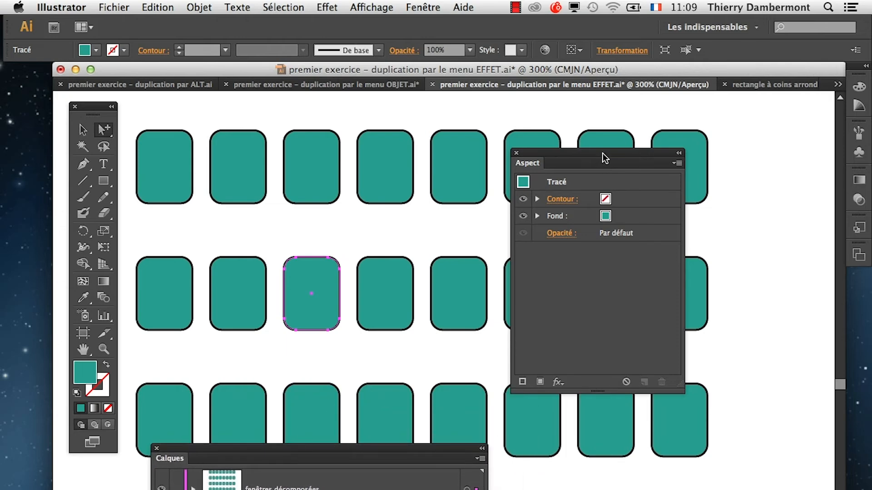
left_click_drag(605, 158, 590, 489)
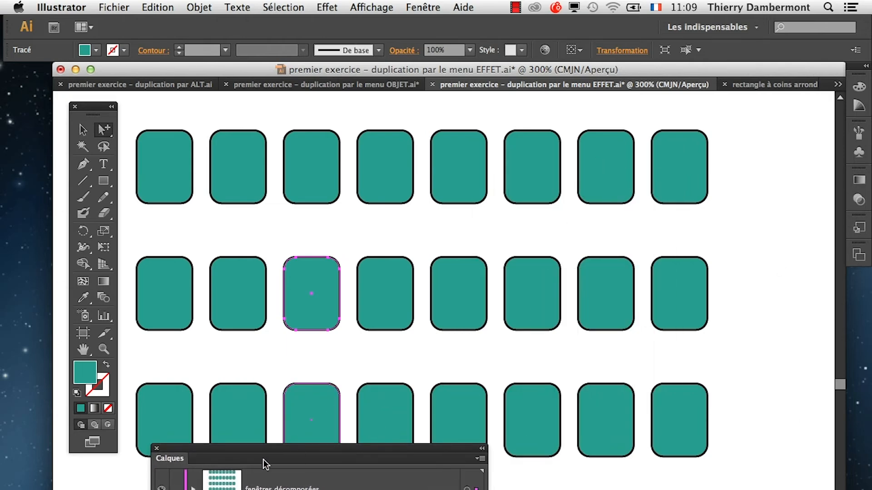
left_click_drag(223, 488, 678, 168)
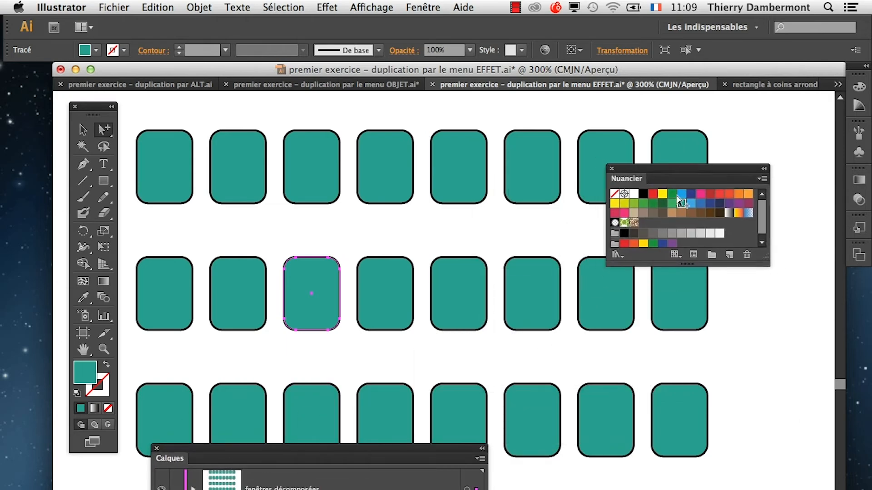
left_click(702, 195)
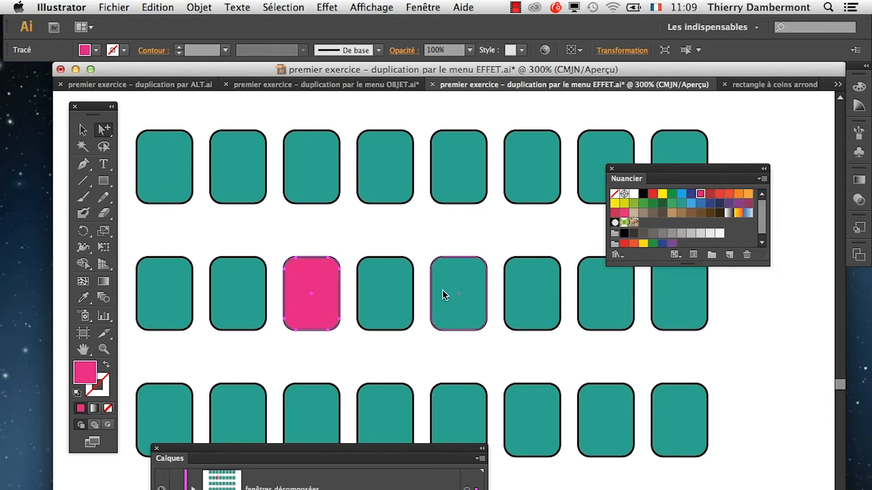
Fill the second row's fifth window with orange, the seventh with blue, the second with purple and the eighth with light green.
left_click(663, 195)
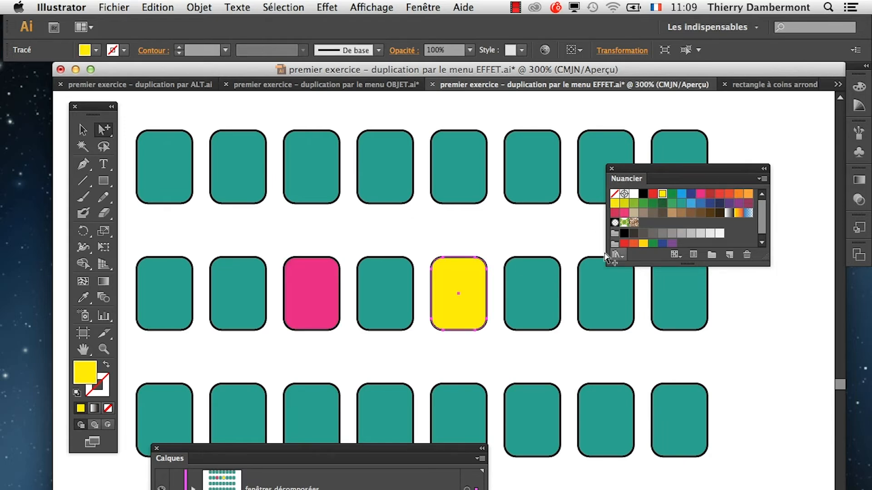
left_click(748, 195)
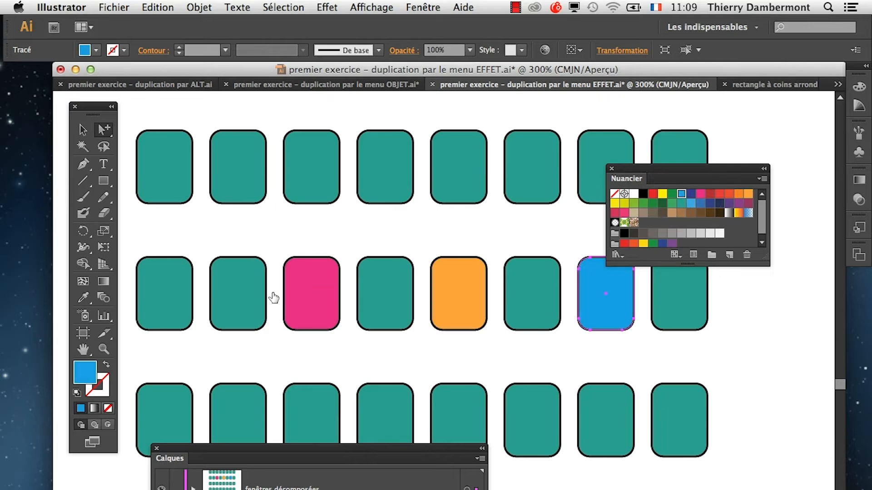
left_click(738, 203)
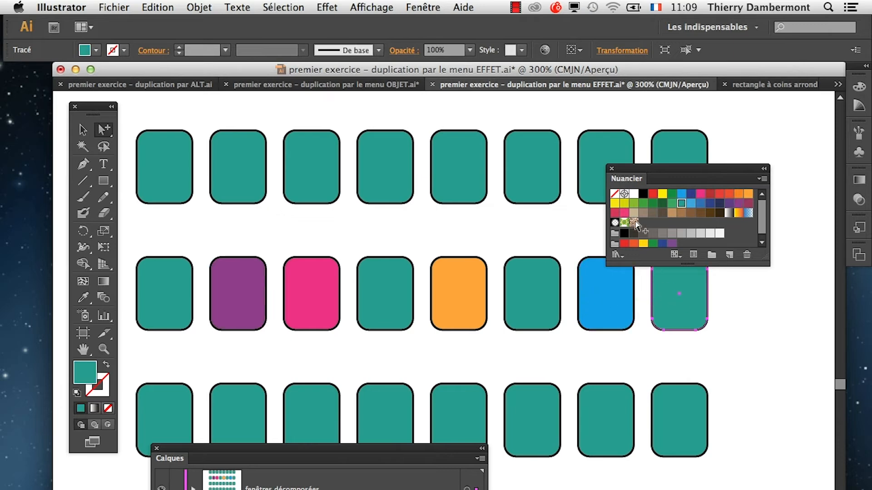
left_click(633, 204)
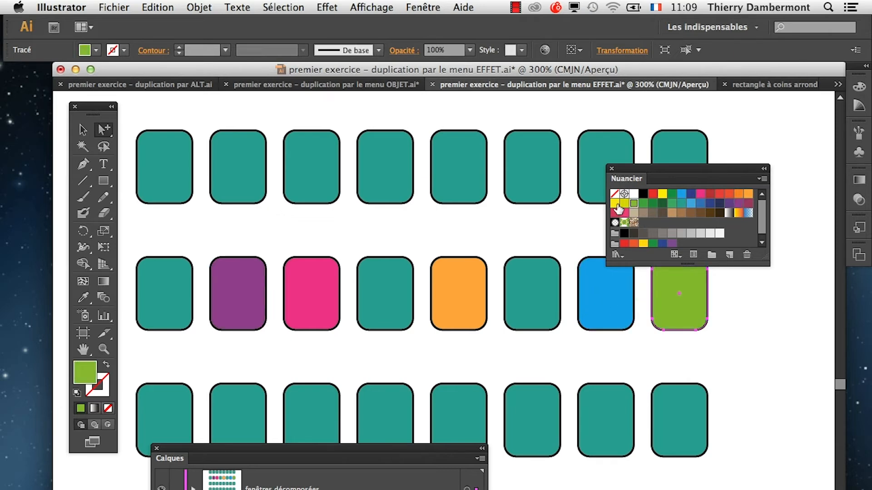
Without selecting the windows, apply the crimson swatch to the first row's fourth window and blue to the second row's first window.
left_click_drag(503, 207, 387, 181)
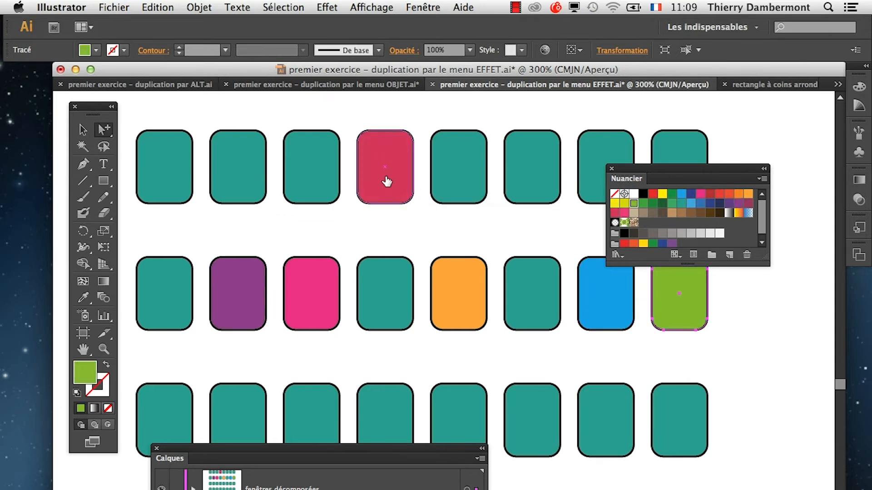
left_click_drag(642, 169, 692, 116)
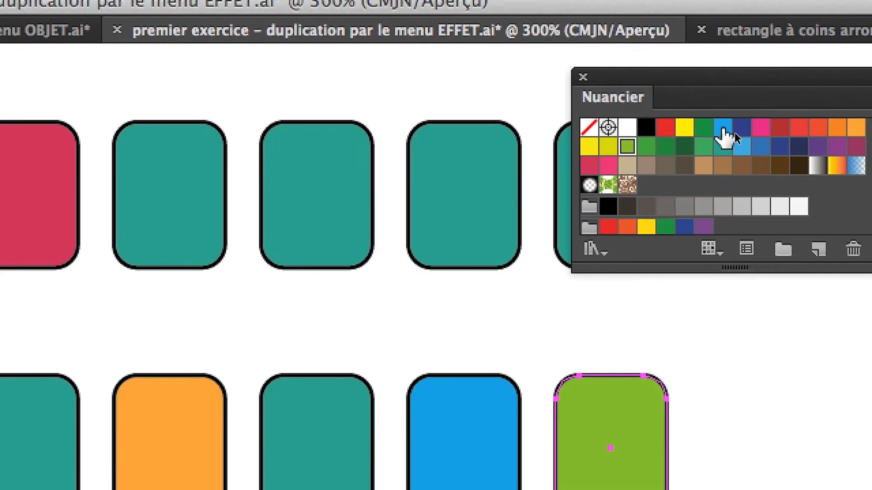
left_click_drag(723, 129, 329, 247)
left_click(330, 247)
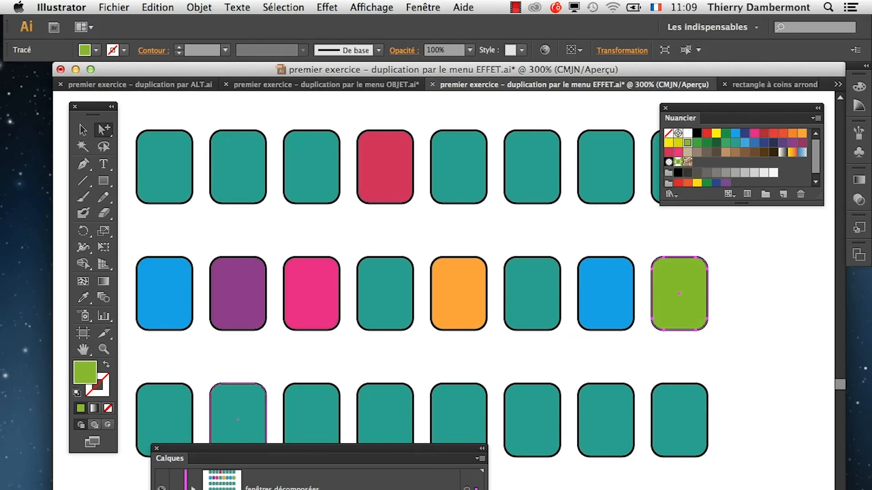
Hide the Calques panel, enlarge the Nuancier, and colour the third row's sixth window crimson and its fourth window orange.
key("F7")
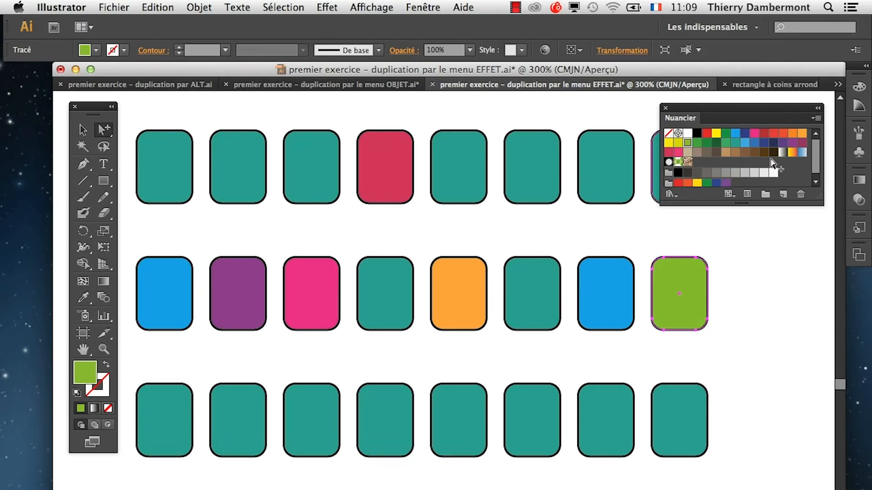
left_click_drag(818, 196, 818, 313)
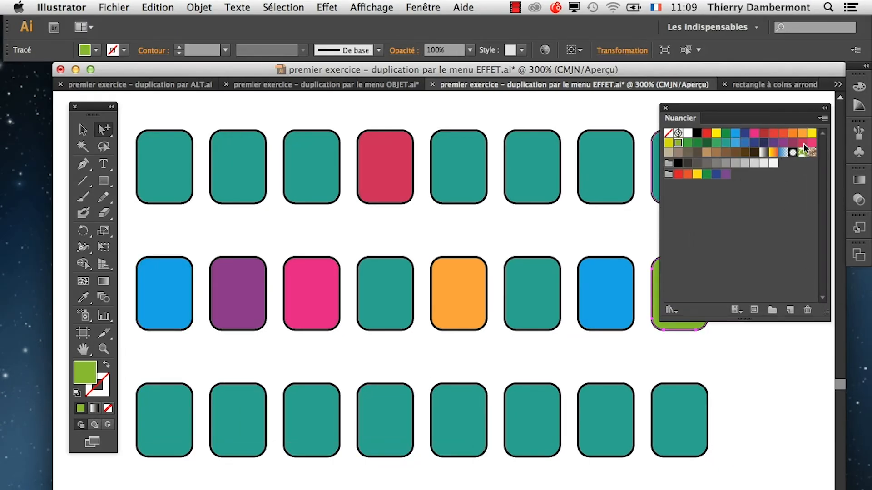
left_click_drag(801, 142, 534, 395)
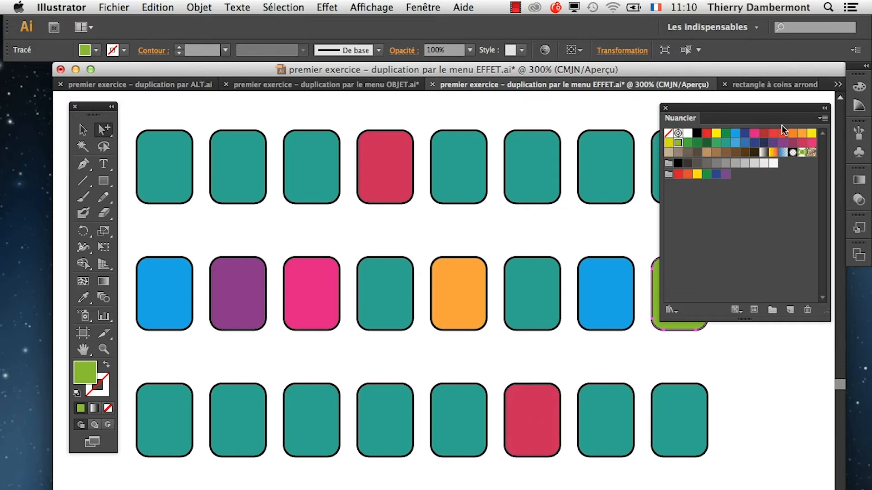
left_click_drag(803, 129, 374, 420)
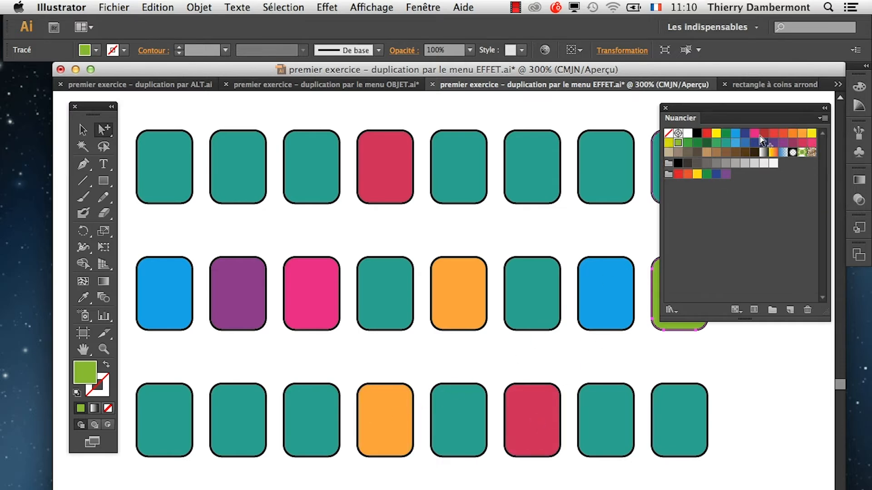
Colour the third row's second window dark red, the first row's first window yellow and the third row's first window bright red.
left_click_drag(772, 132, 245, 420)
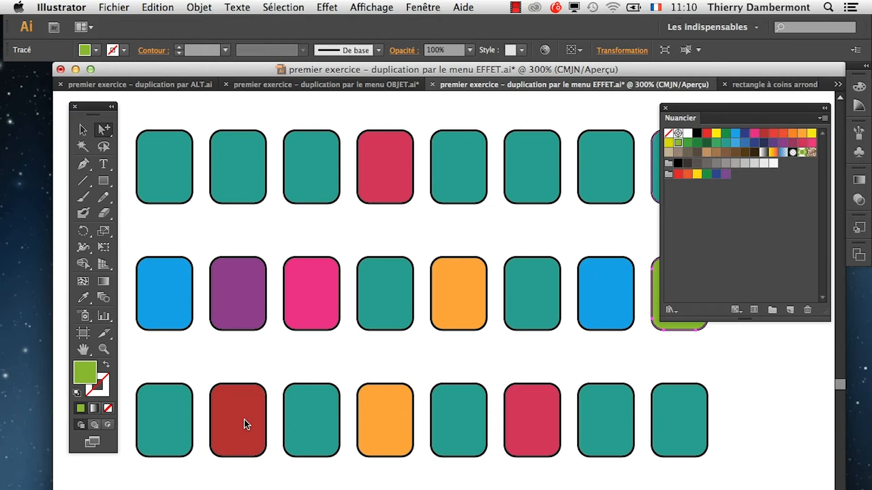
left_click_drag(812, 133, 177, 178)
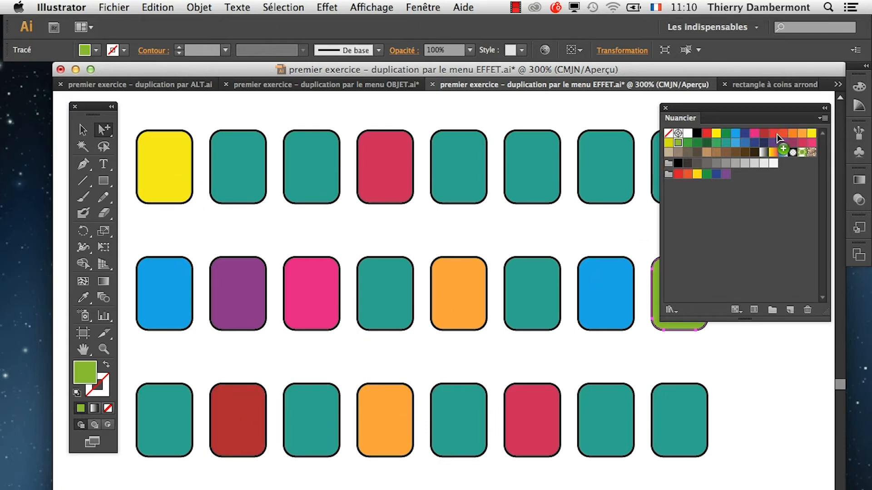
left_click_drag(773, 133, 171, 436)
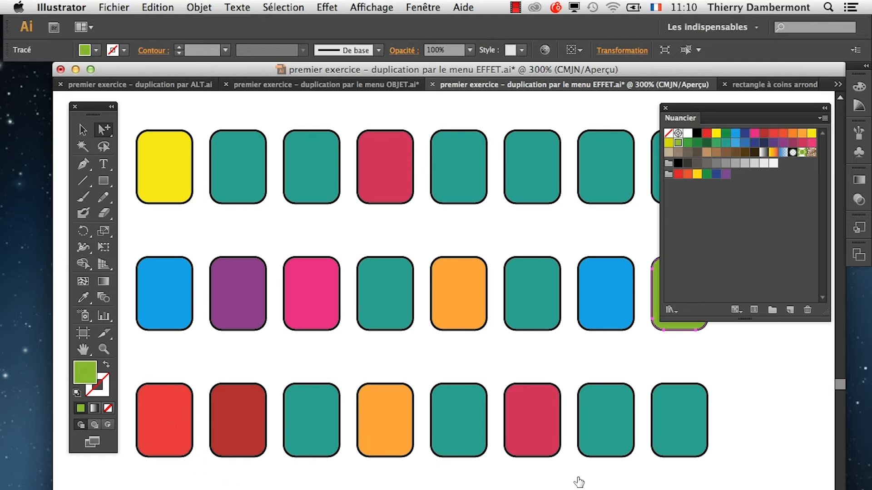
Switch to Firefox, widen its window and search Google for "nuancier pantone", showing the image results.
key("super")
mouse_move(5, 472)
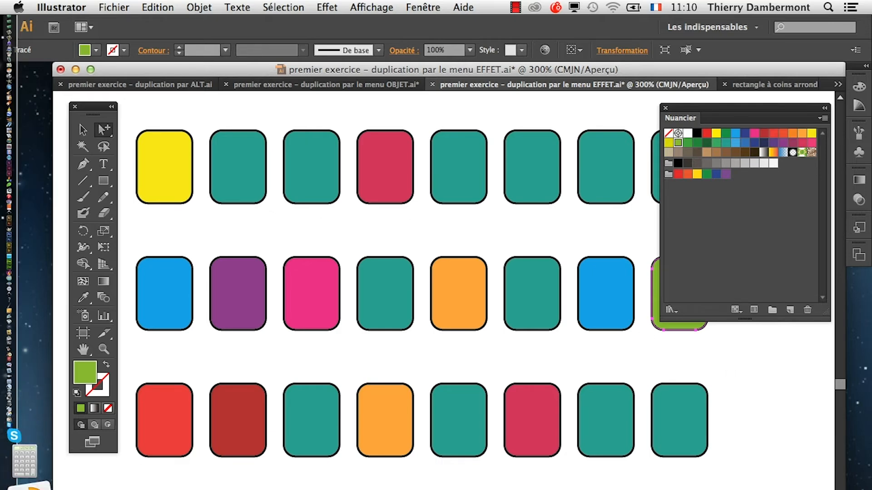
left_click(13, 472)
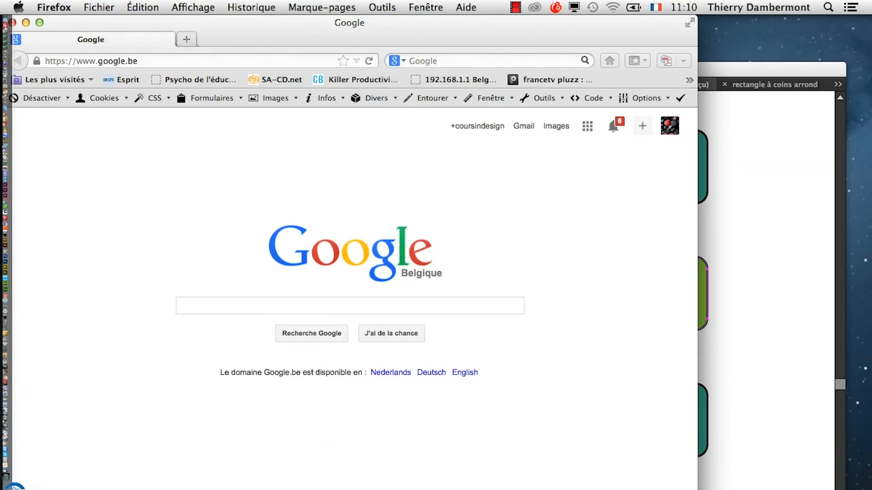
left_click_drag(697, 489, 871, 489)
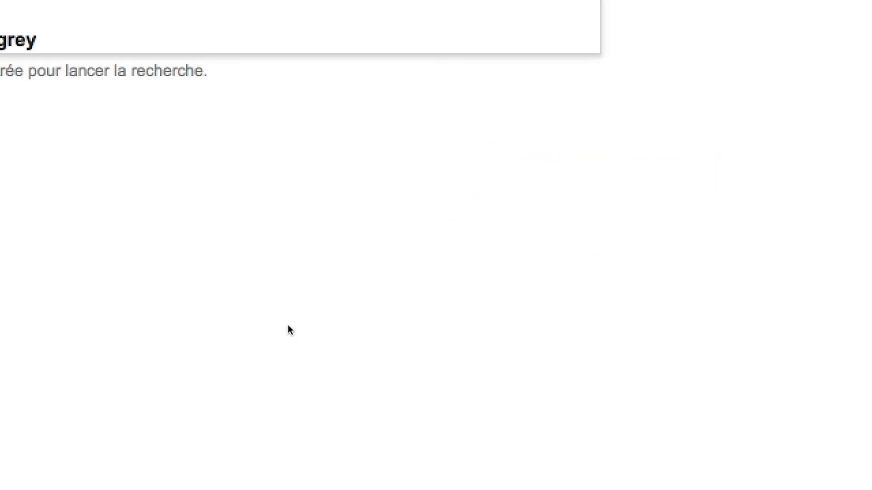
type("ncier pantone")
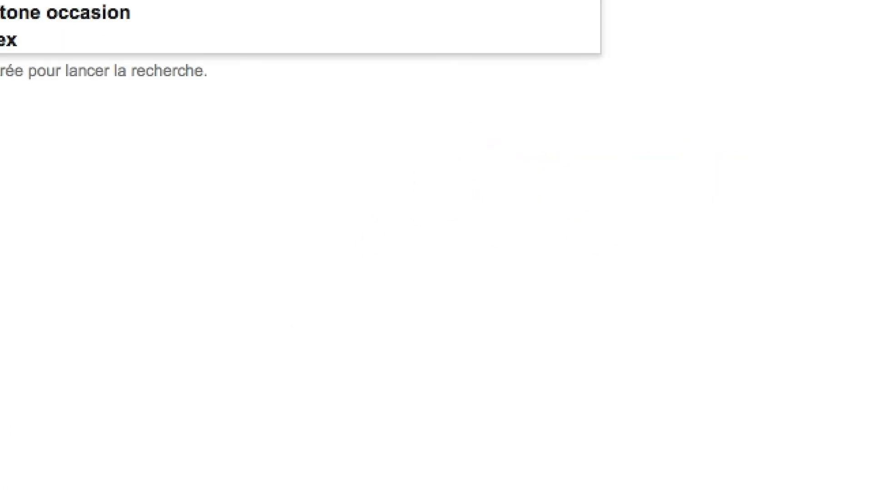
key("Return")
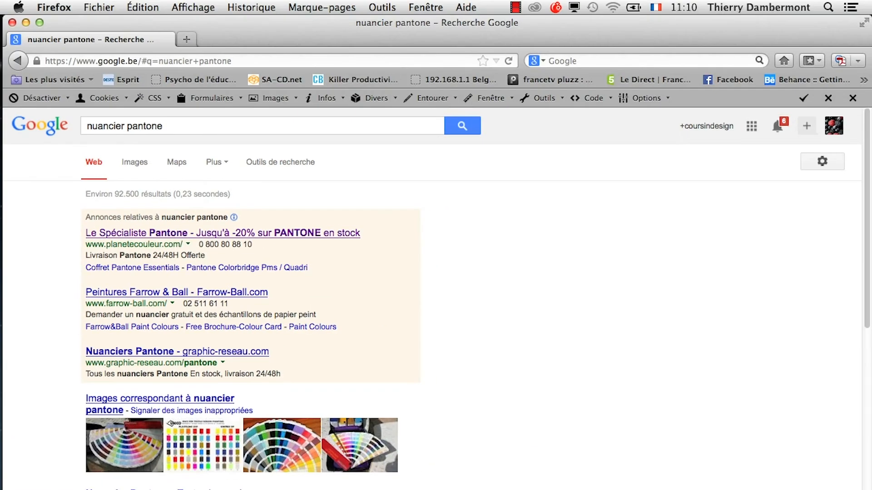
left_click(134, 163)
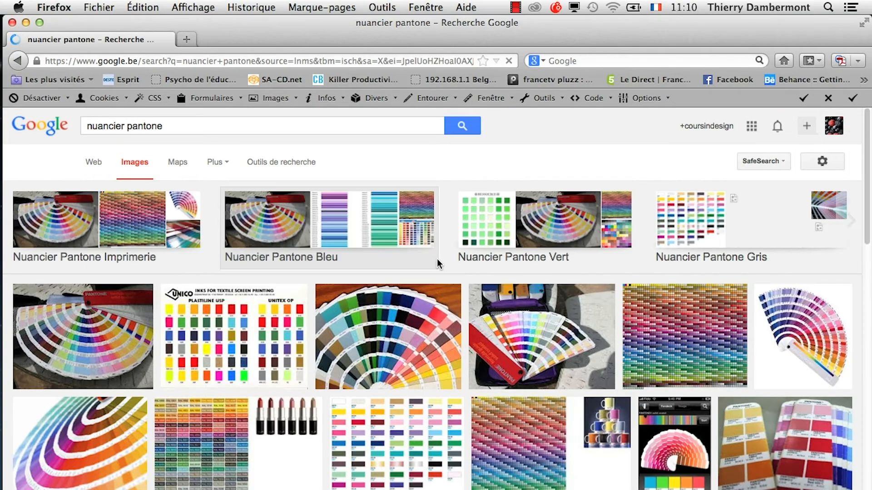
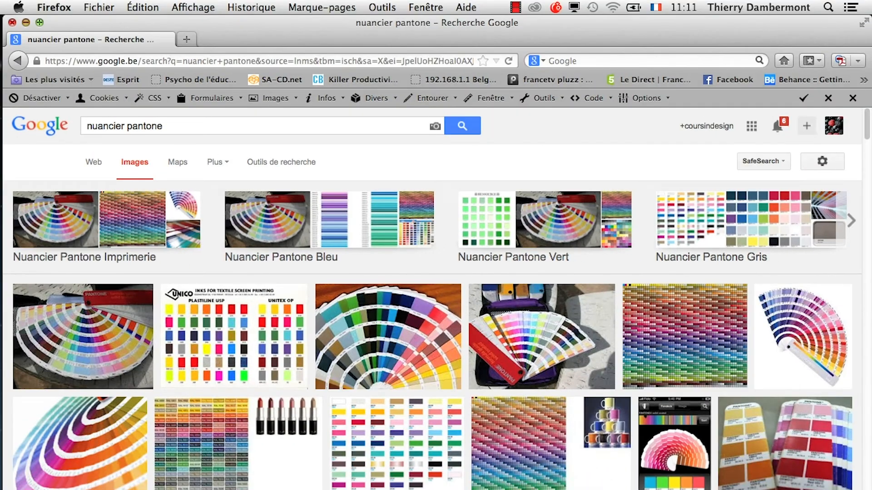
Switch back to Illustrator, reposition the Nuancier and open the PANTONE+ Solid Coated colour book from the swatch libraries.
left_click(26, 23)
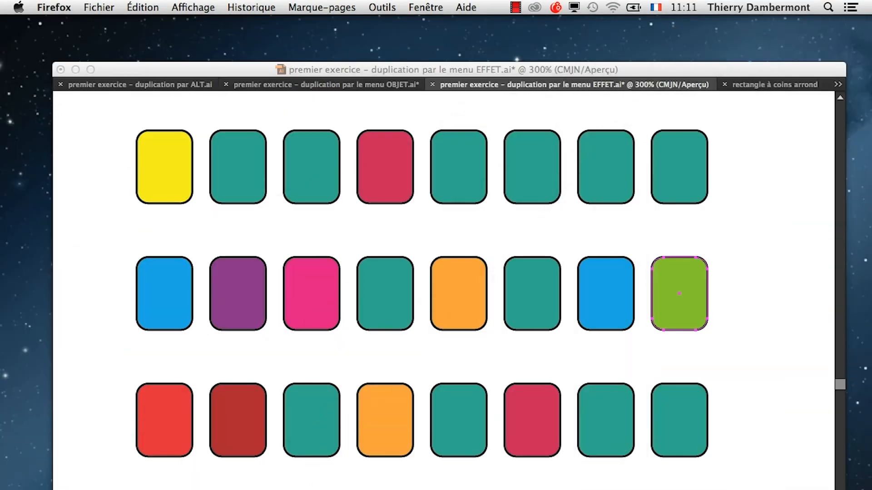
left_click(440, 72)
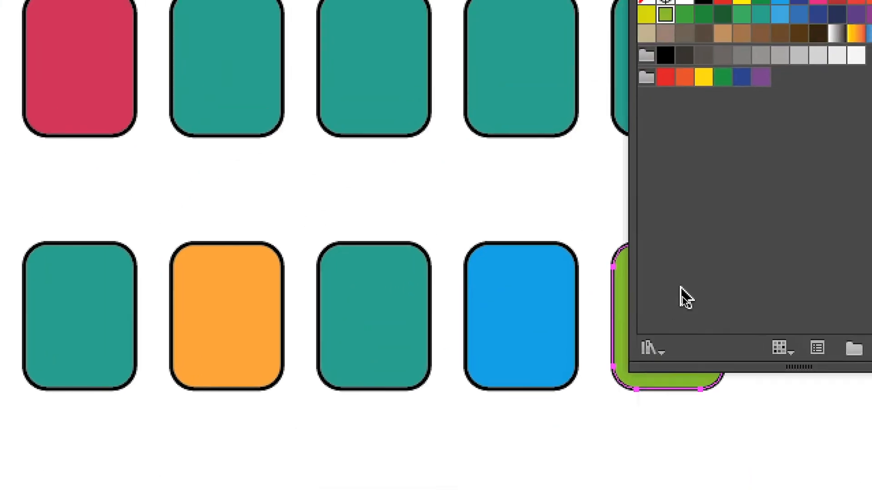
left_click_drag(682, 168, 595, 162)
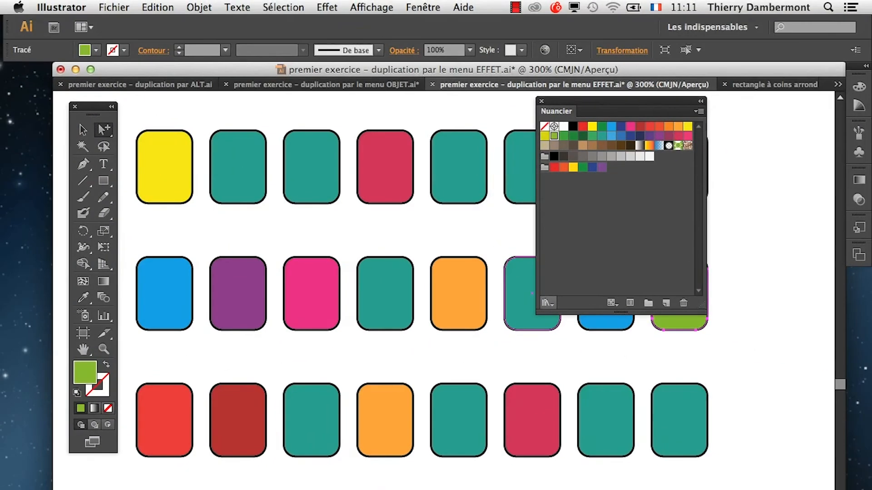
left_click(587, 300)
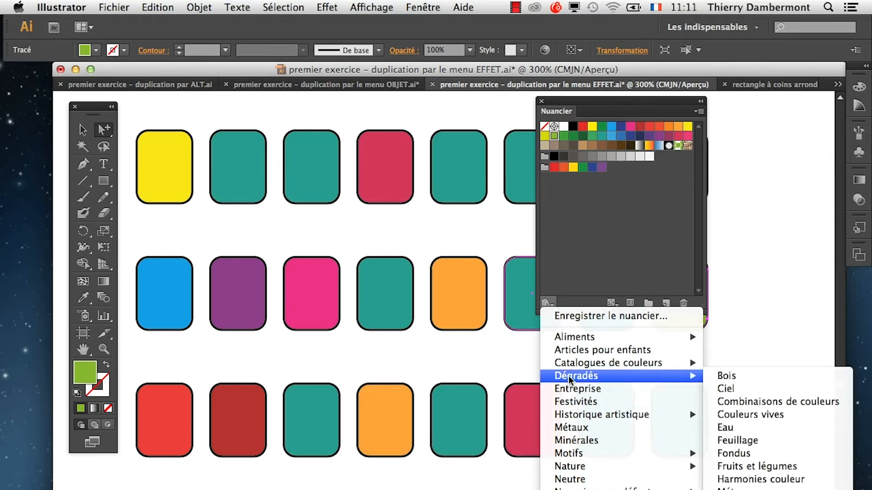
mouse_move(565, 366)
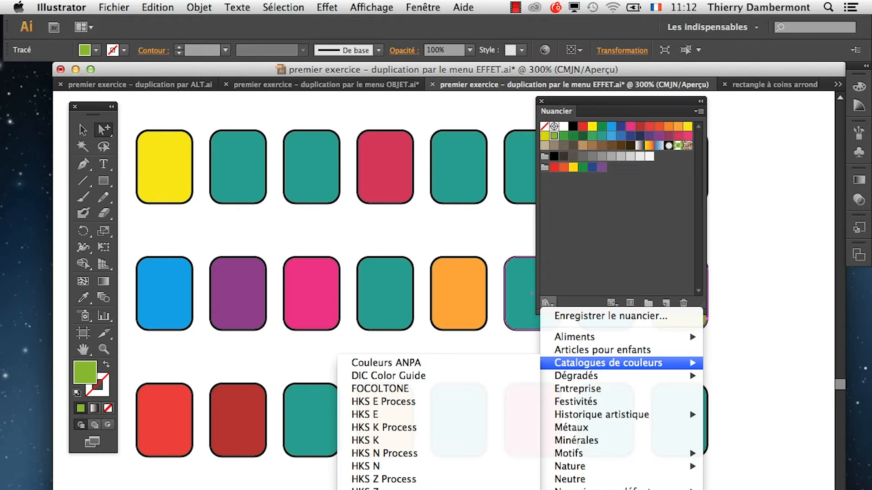
left_click(399, 489)
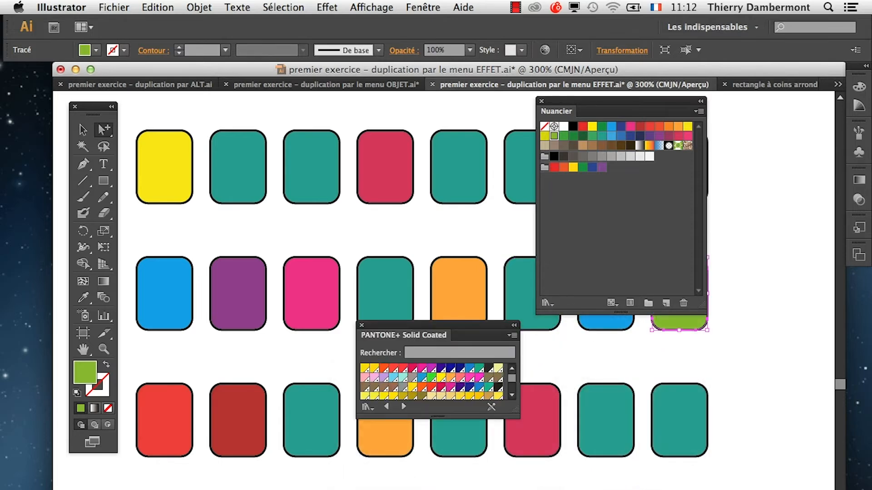
Reposition the PANTONE+ Solid Coated panel and lengthen it to display many more rows of swatches.
left_click(518, 445)
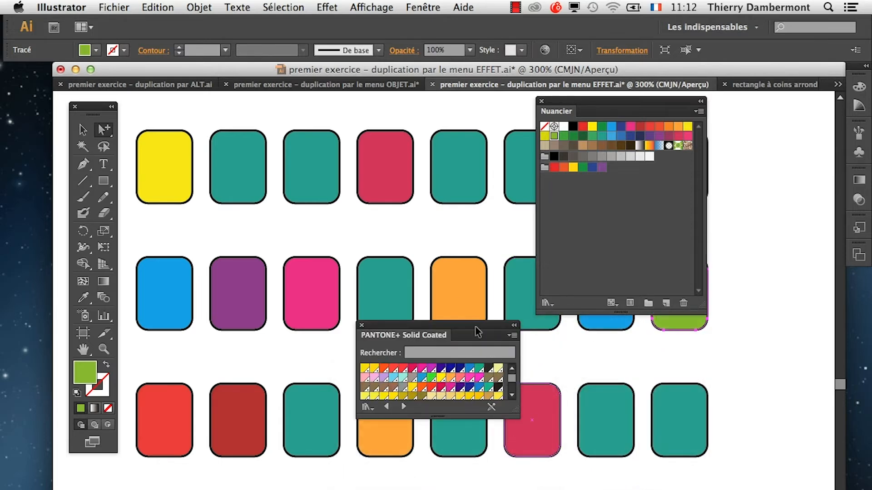
left_click_drag(481, 335, 457, 209)
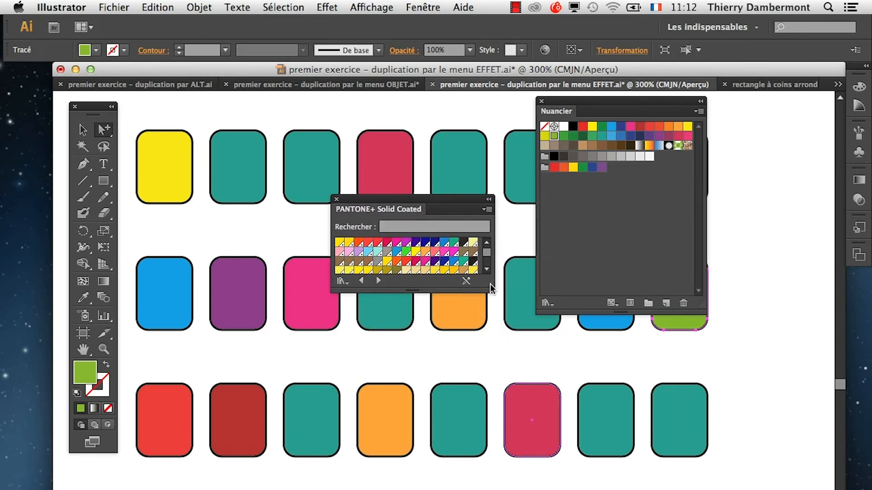
left_click_drag(488, 284, 500, 489)
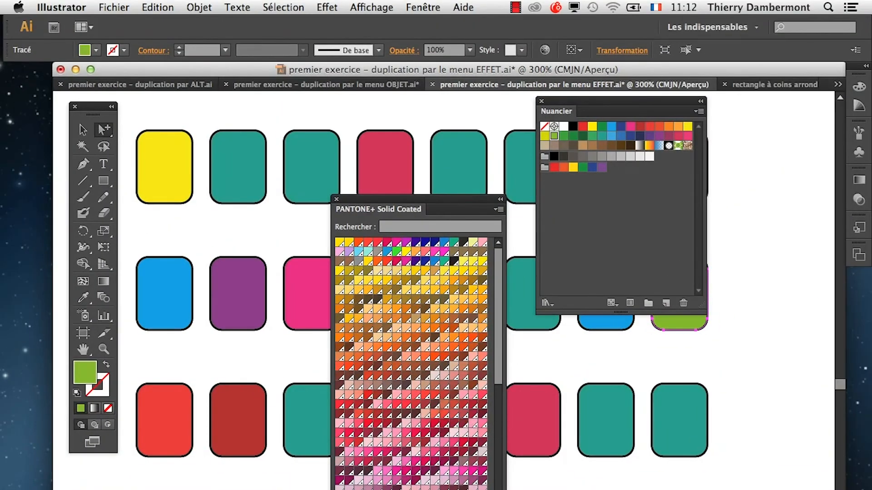
left_click_drag(377, 209, 361, 136)
Apply Pantone violet to the third row's seventh window, dark green to its eighth and pale yellow to the first row's second window.
scroll(424, 311, "down", 6)
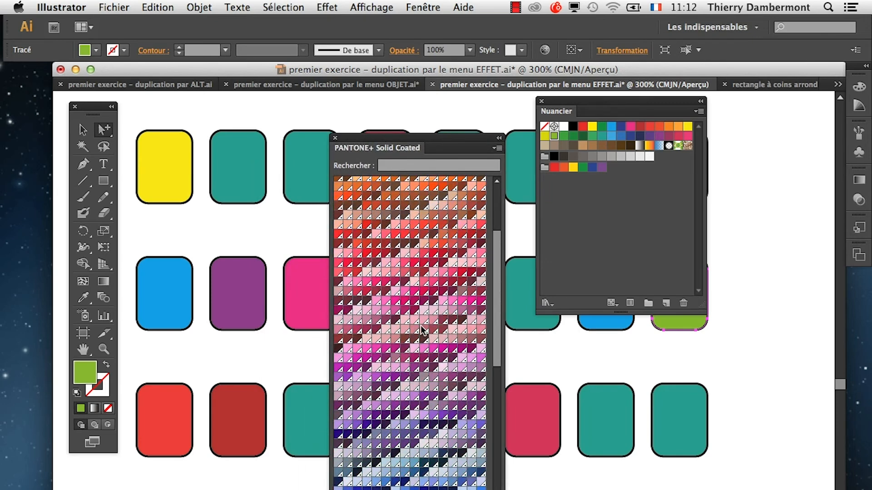
left_click_drag(466, 426, 606, 424)
scroll(406, 445, "down", 10)
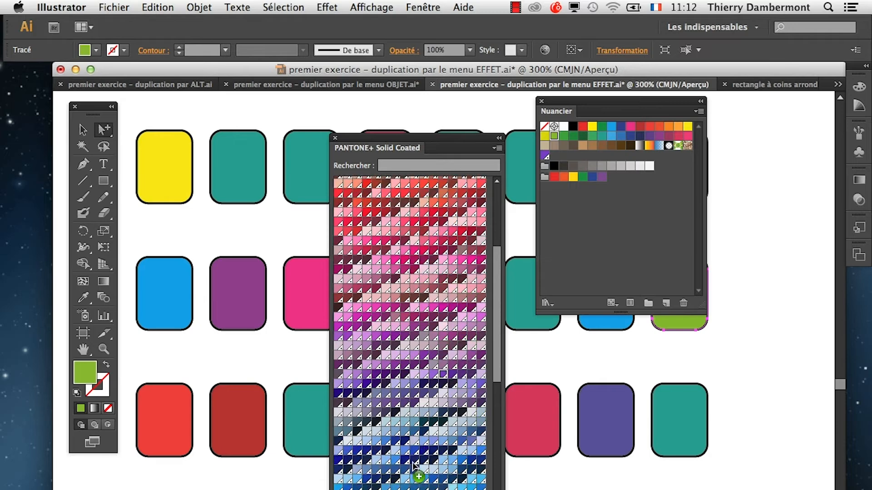
left_click_drag(415, 470, 673, 429)
scroll(409, 332, "down", 1)
scroll(445, 432, "down", 10)
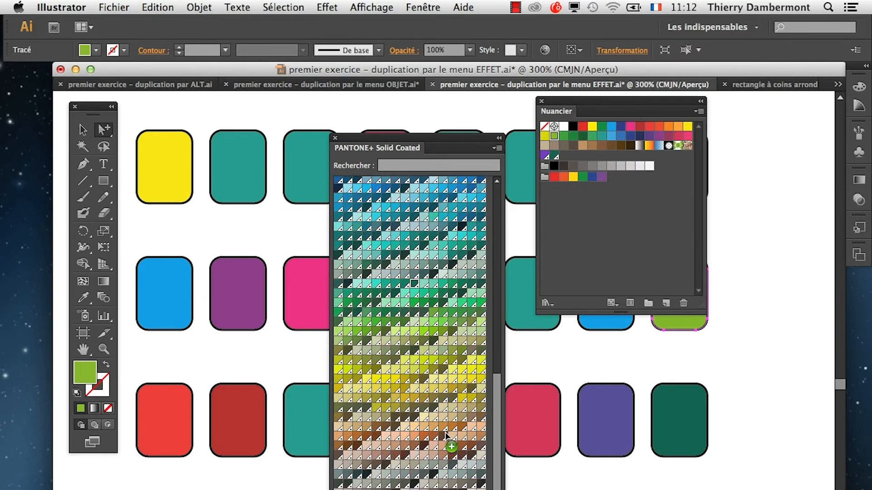
left_click_drag(433, 392, 239, 173)
Place the PANTONE+ Solid Coated panel beside the Nuancier for comparison, close it and shift the Nuancier away from the windows.
left_click_drag(400, 138, 381, 235)
scroll(378, 325, "up", 1)
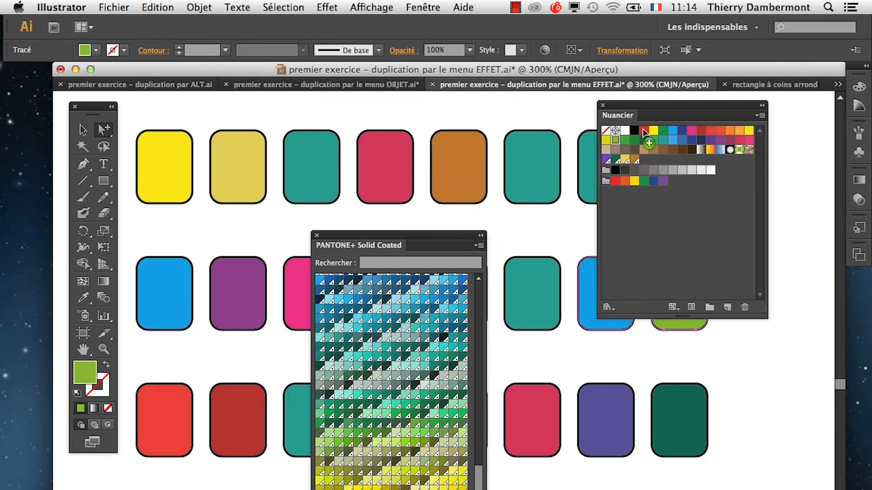
left_click_drag(352, 245, 421, 112)
left_click_drag(548, 489, 554, 489)
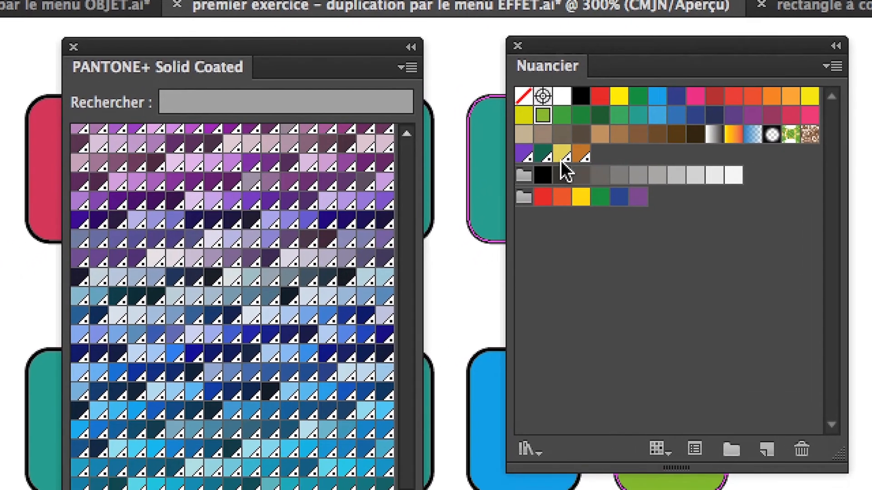
key("v")
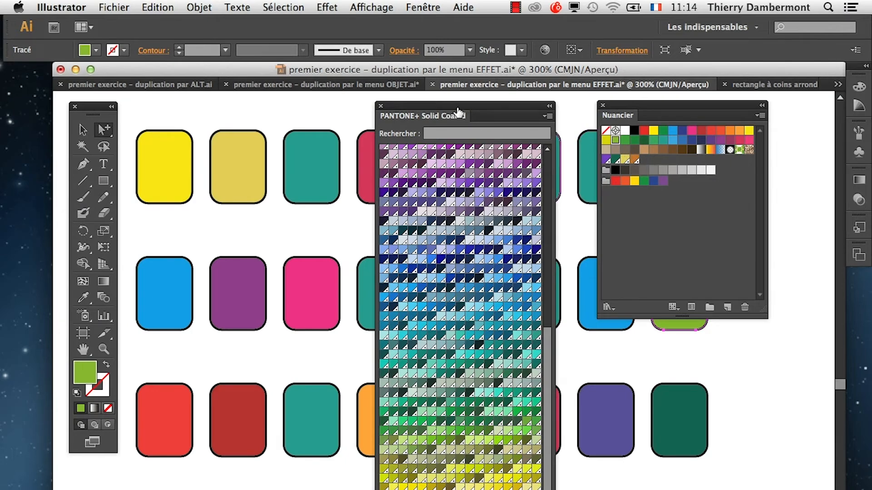
left_click_drag(458, 111, 427, 97)
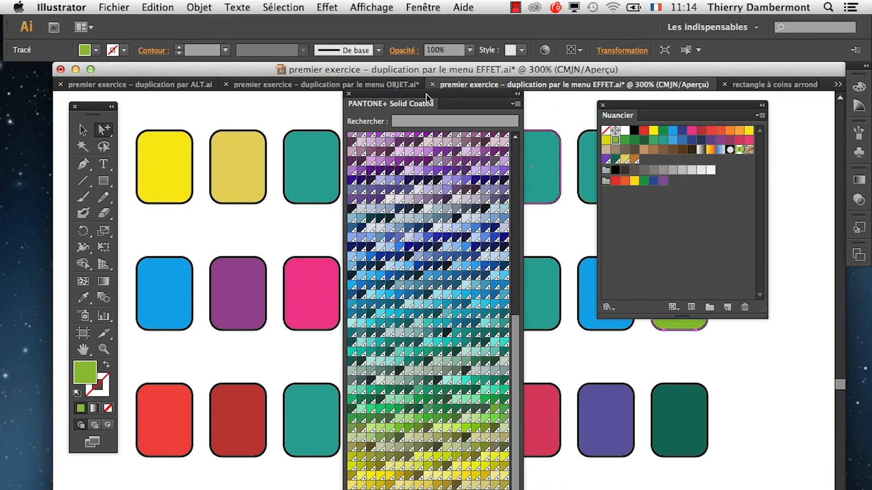
left_click(349, 94)
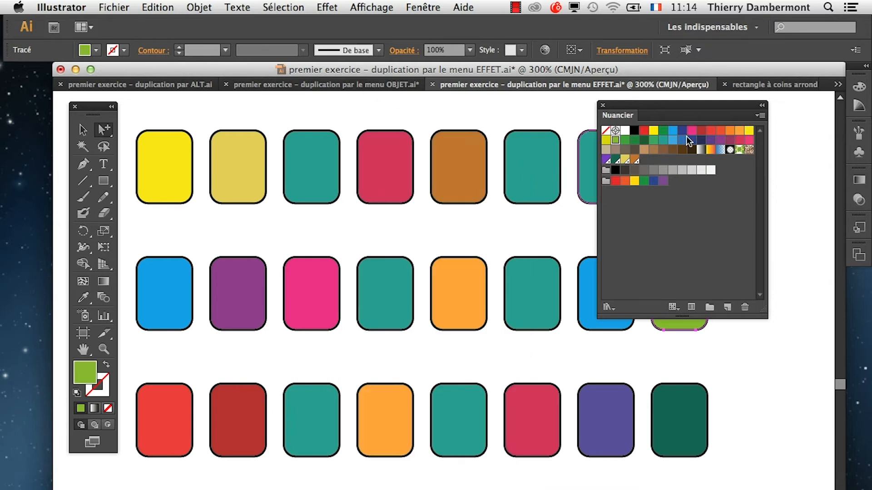
left_click_drag(677, 105, 700, 110)
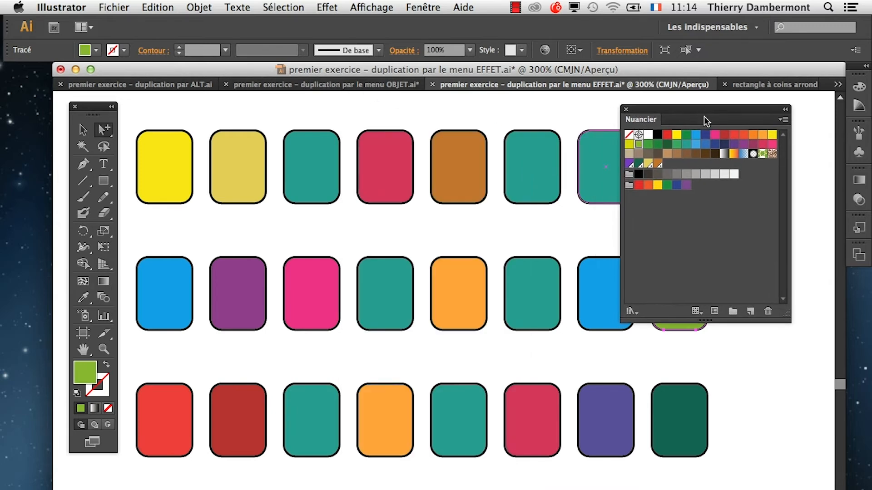
Zoom out to 150% and select the whole decomposed window grid with the Selection tool.
scroll(513, 352, "down", 2)
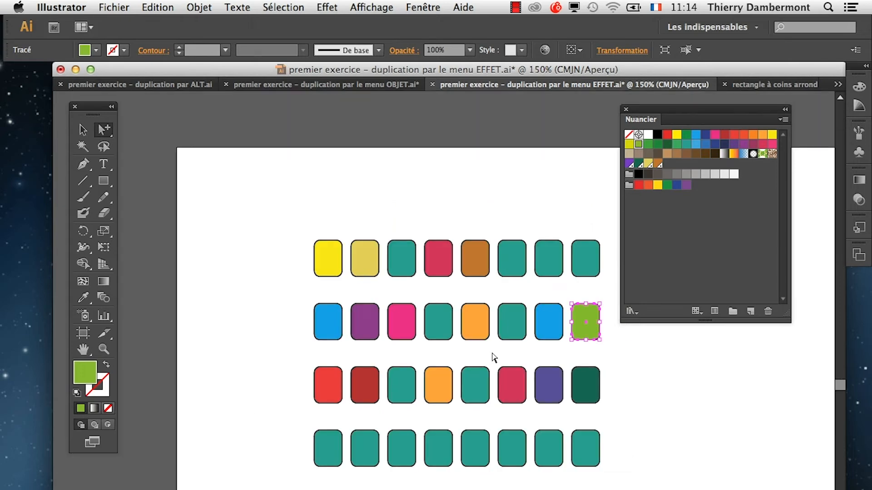
left_click(84, 351)
left_click_drag(382, 370, 307, 267)
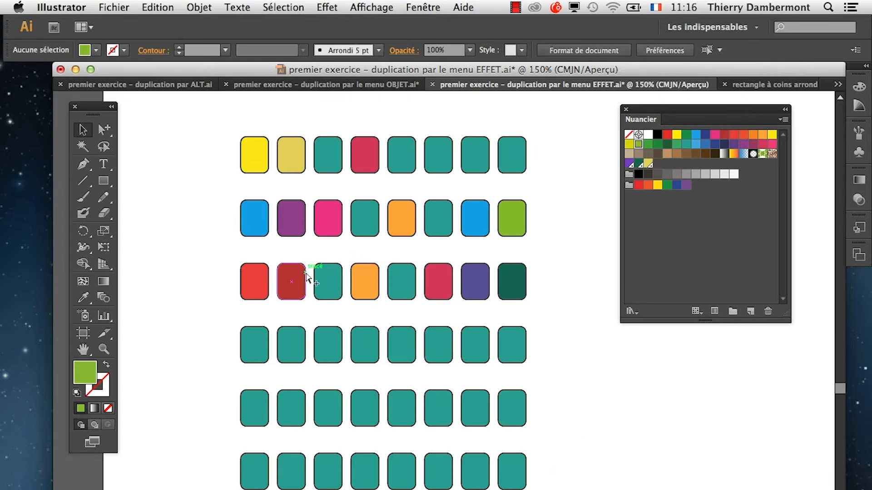
left_click(292, 282)
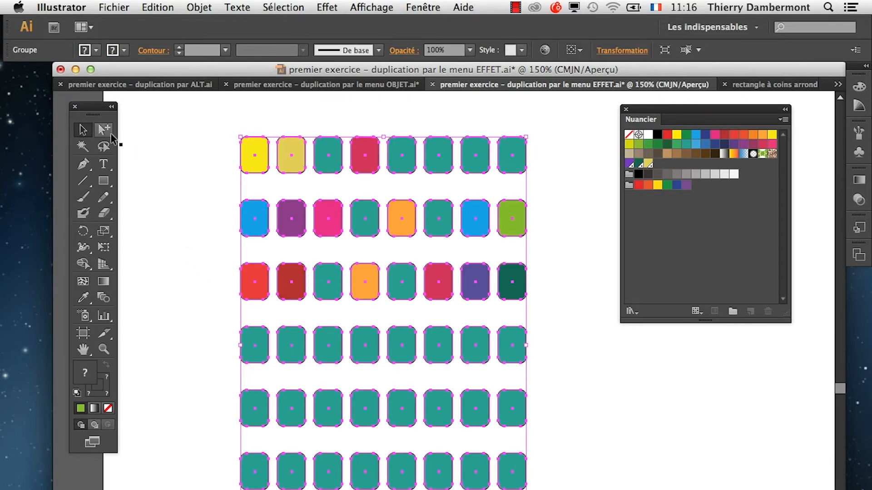
Move the tool palette closer to the grid and select only the first row's yellow window with the Sélection directe progressive tool.
left_click_drag(98, 110, 112, 122)
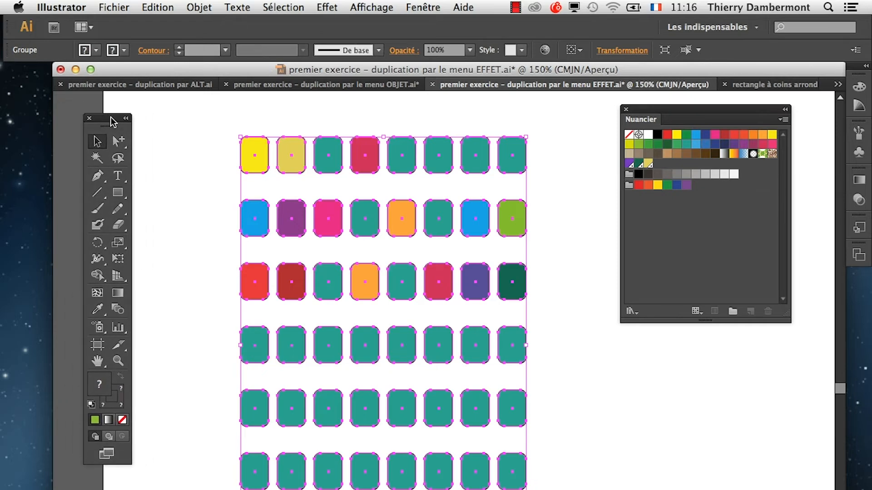
left_click(118, 140)
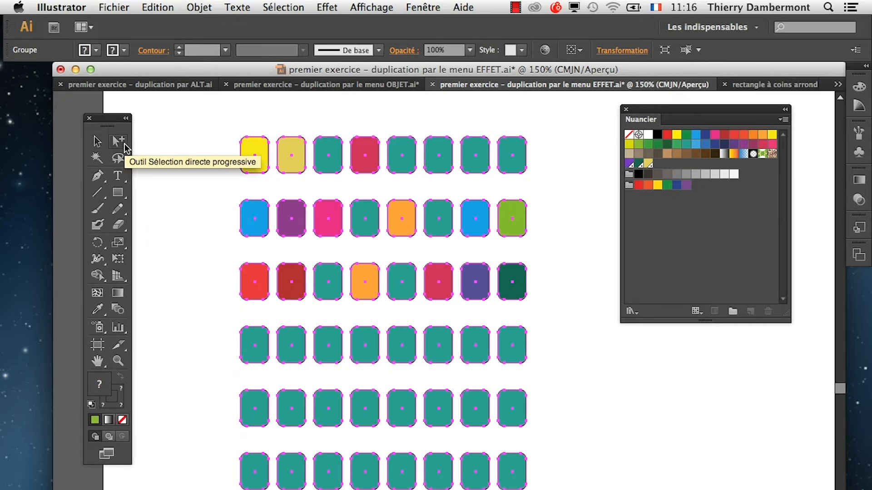
left_click(97, 142)
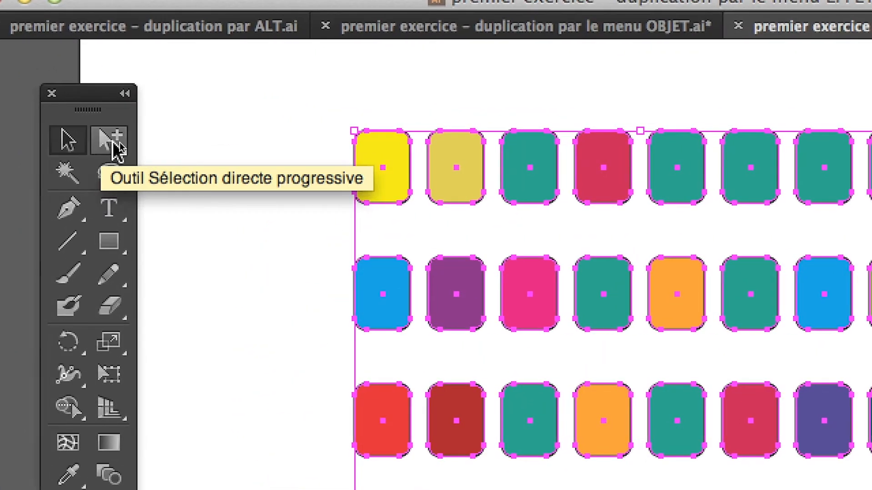
left_click(119, 140)
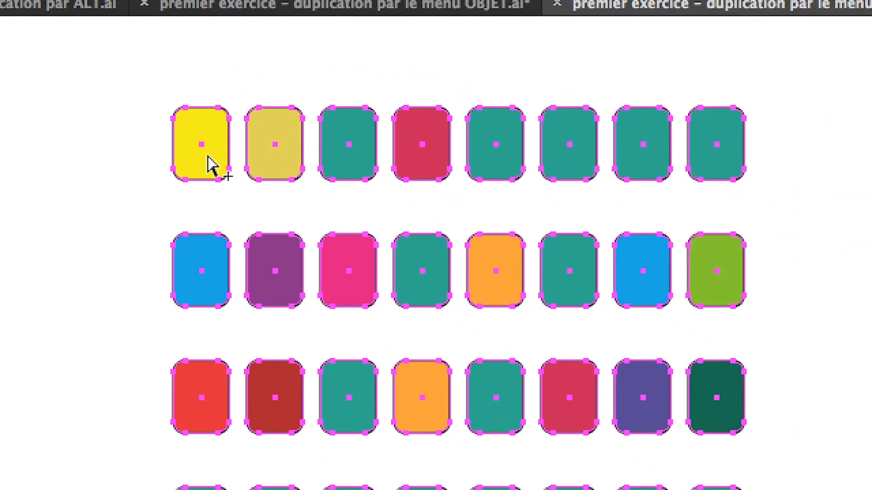
left_click(204, 165)
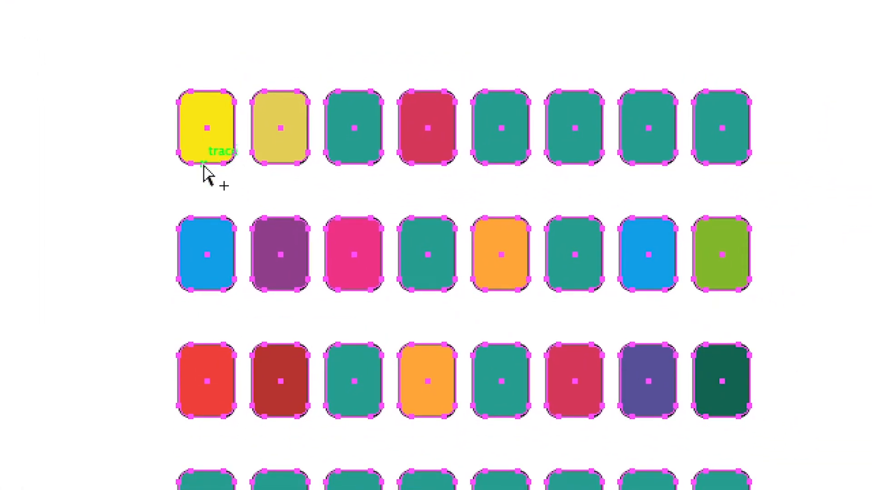
left_click(152, 166)
left_click(179, 155)
left_click(196, 162)
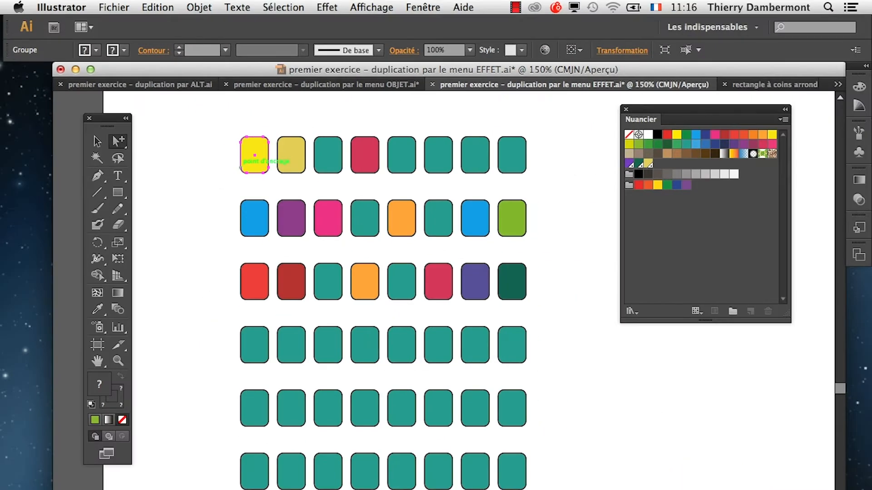
With the Selection tool, enter isolation mode through three nested groups and select the first row's yellow window.
key("super+a")
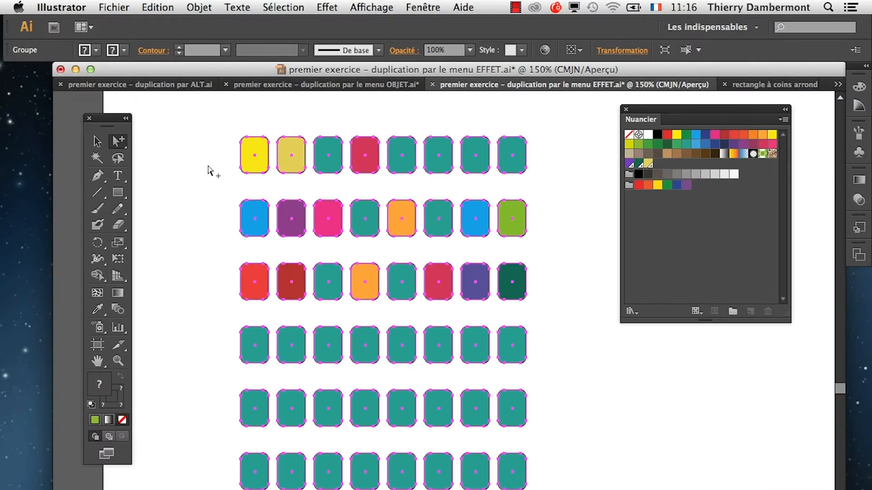
key("v")
double_click(249, 171)
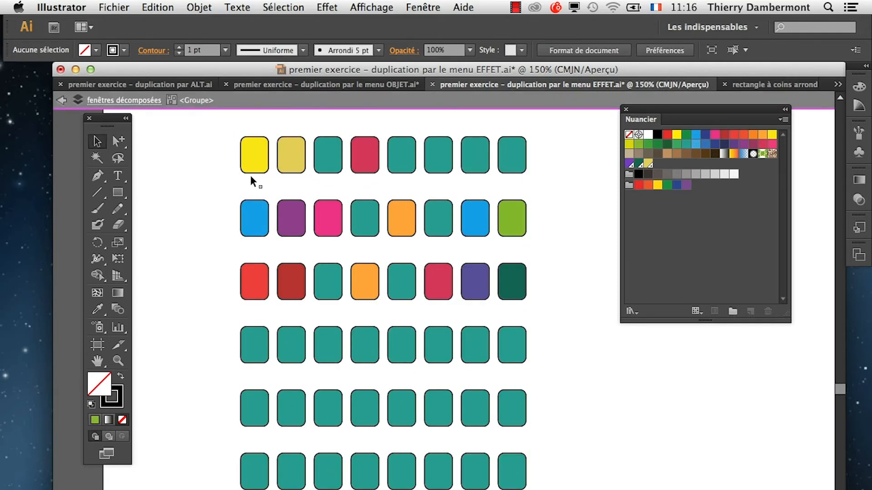
double_click(251, 172)
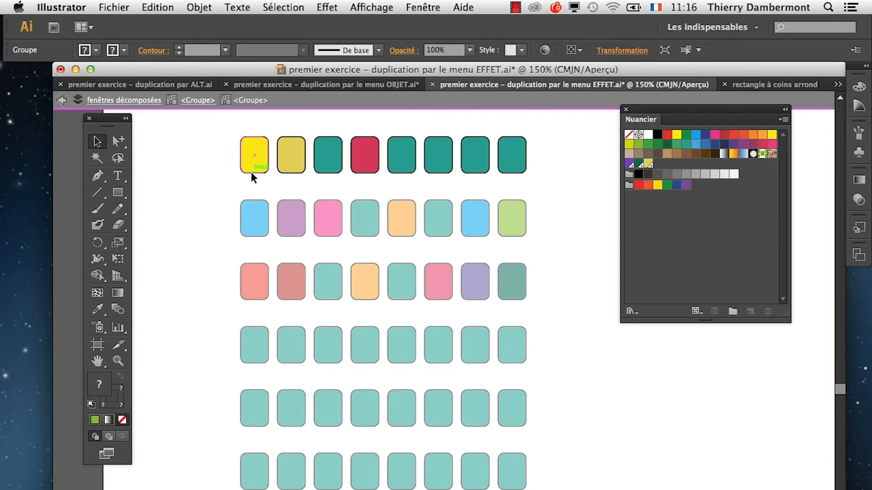
double_click(251, 172)
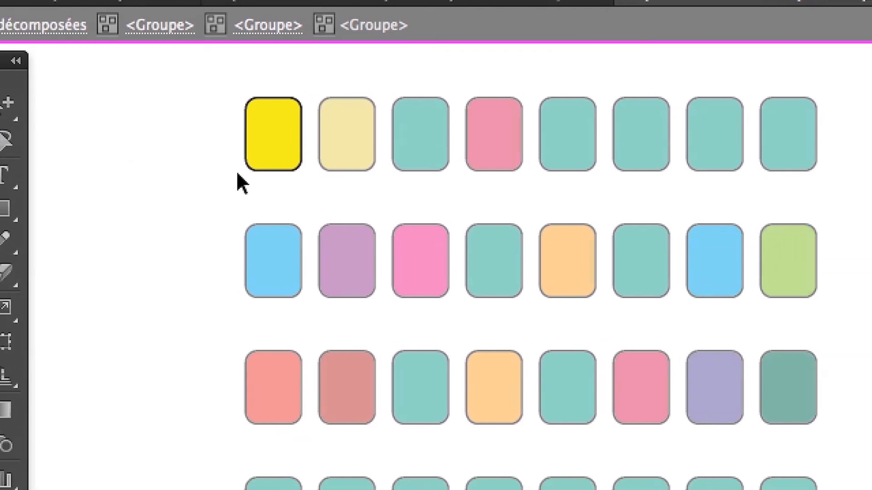
left_click(269, 159)
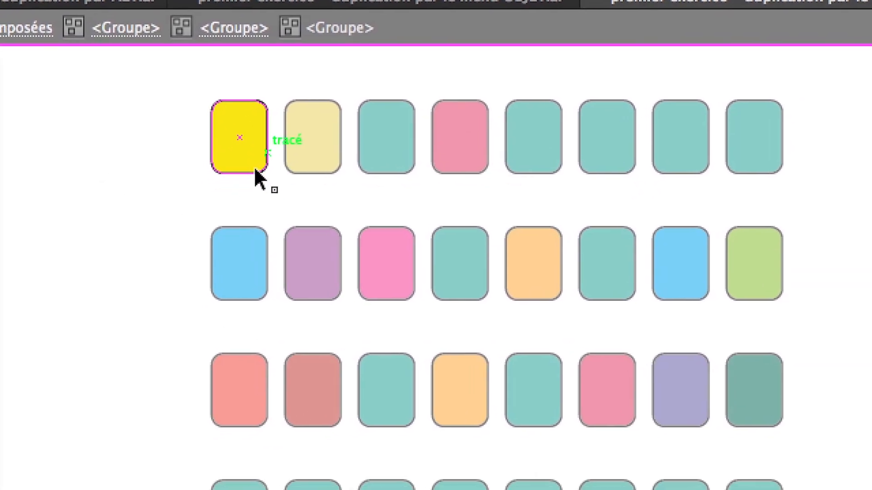
left_click(255, 171)
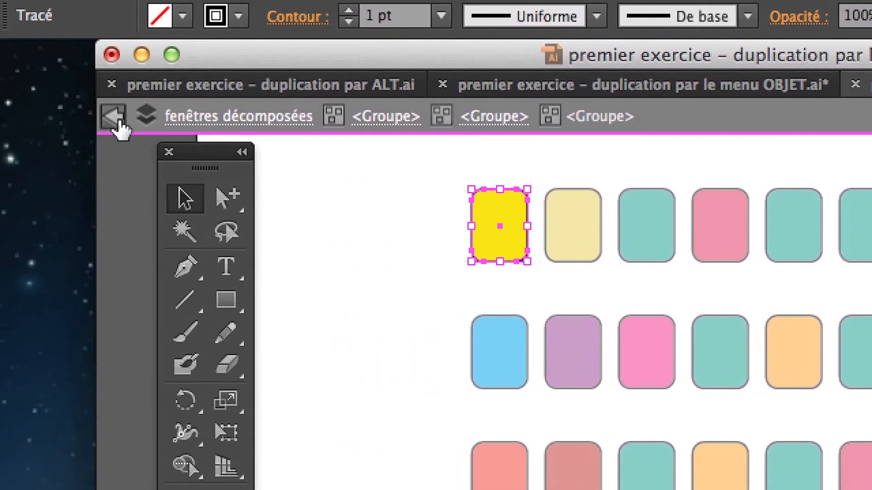
Leave the nested groups level by level until isolation mode is fully exited.
left_click(116, 119)
left_click(116, 119)
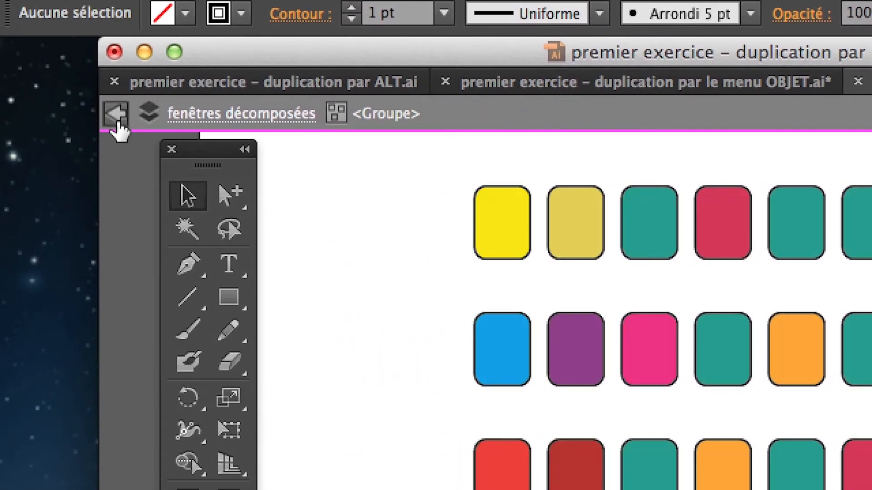
left_click(116, 119)
left_click(117, 119)
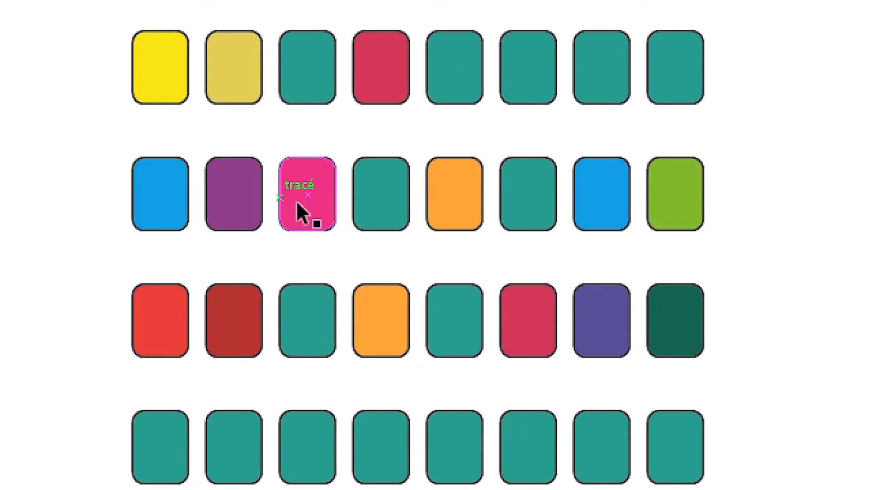
With the Selection tool, isolate the second row's nested group and select all eight of its windows.
left_click(650, 365)
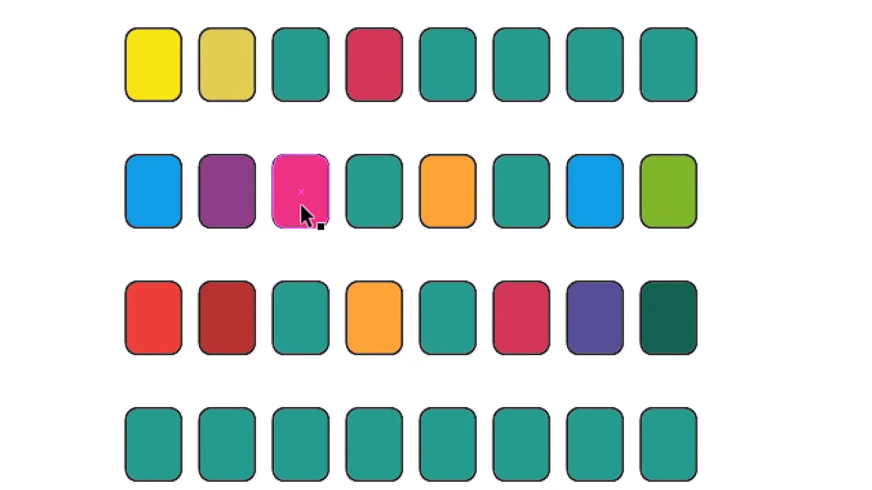
double_click(301, 205)
double_click(301, 205)
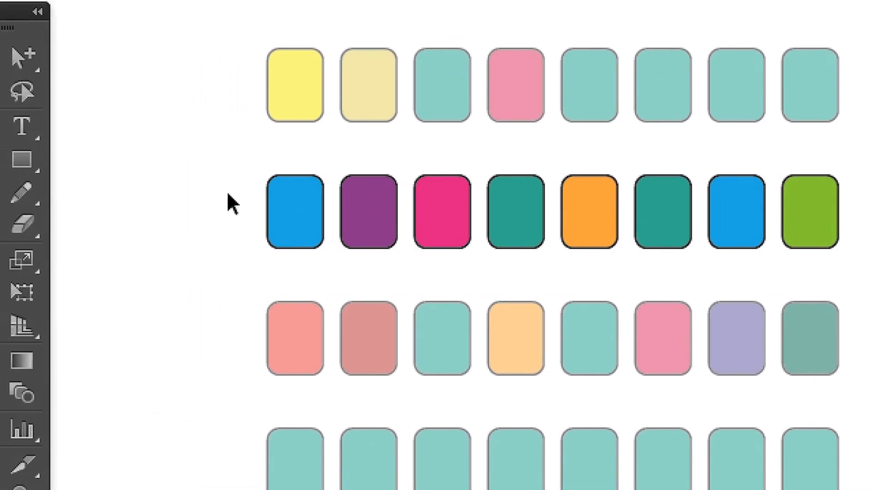
left_click_drag(84, 179, 744, 223)
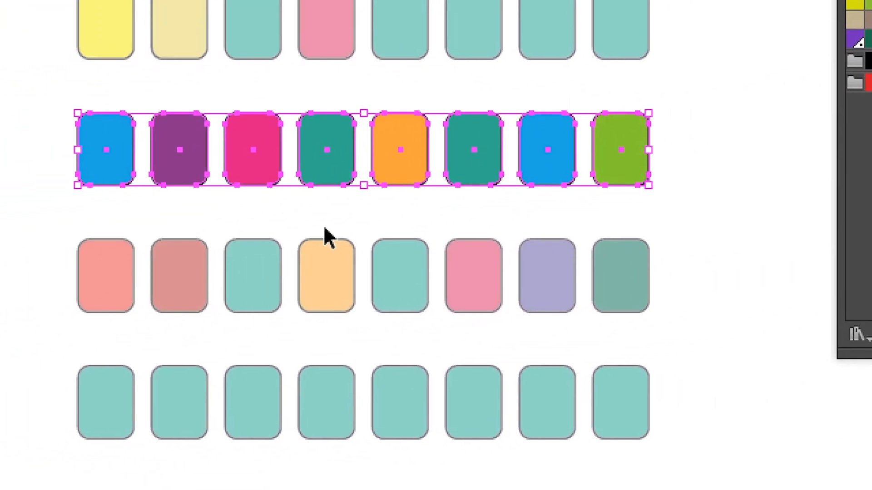
Isolate the second row's fourth window and display the Calques panel, reduced in size and moved clear of the first columns.
left_click(141, 247)
double_click(130, 190)
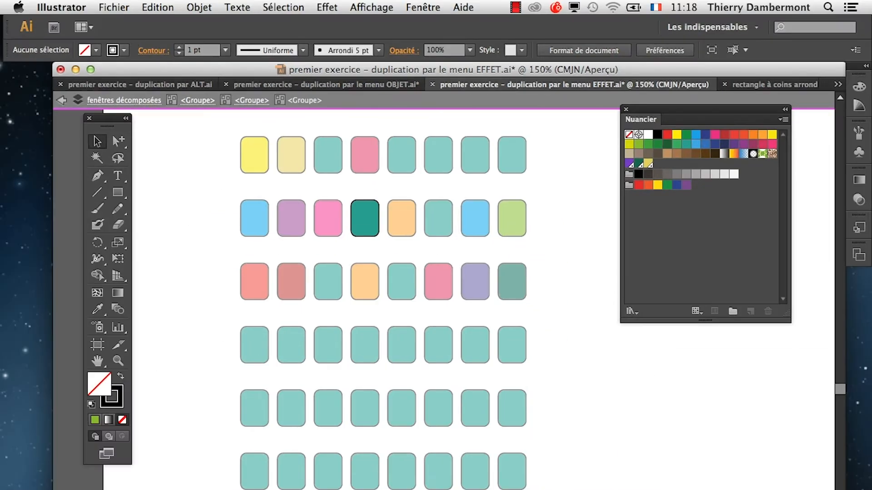
key("F7")
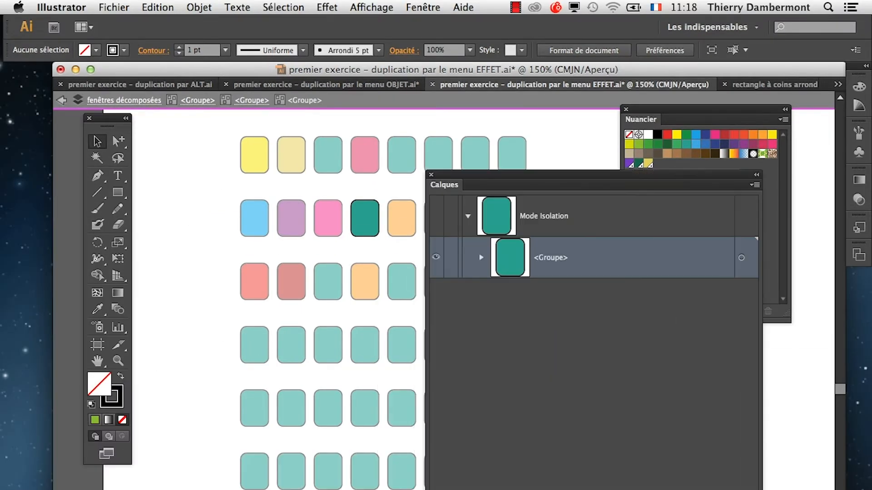
left_click_drag(677, 193, 389, 125)
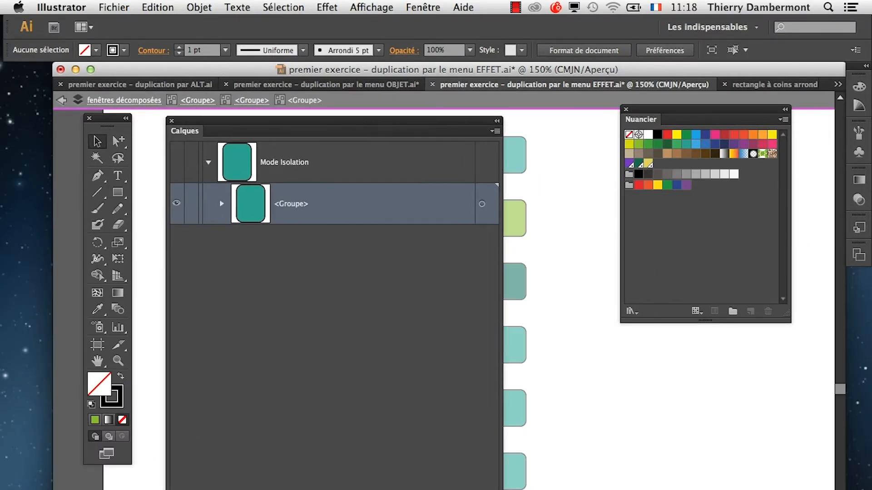
left_click_drag(499, 488, 409, 402)
left_click_drag(229, 121, 522, 222)
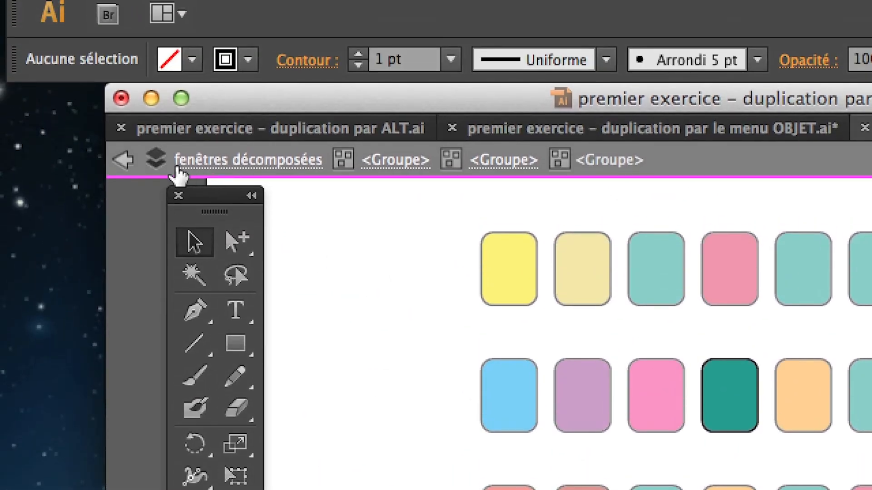
Go back up through all the nested groups to leave isolation mode completely.
left_click(124, 164)
left_click(124, 164)
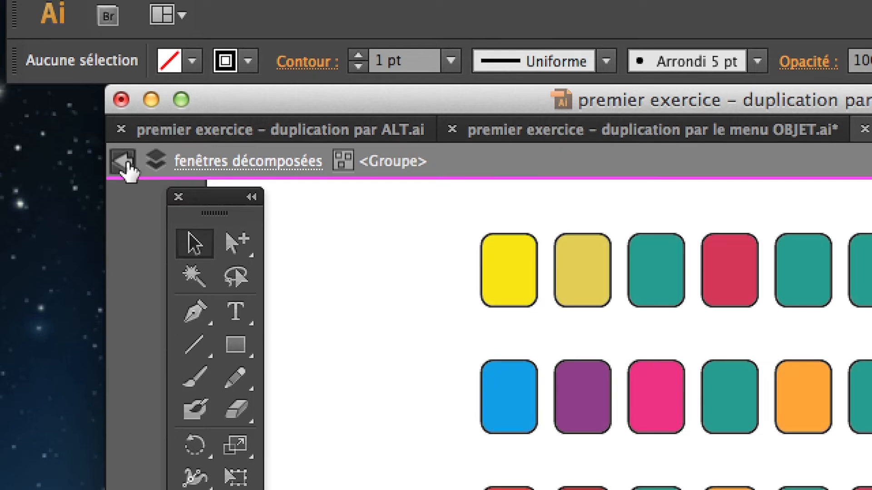
left_click(124, 164)
left_click(123, 163)
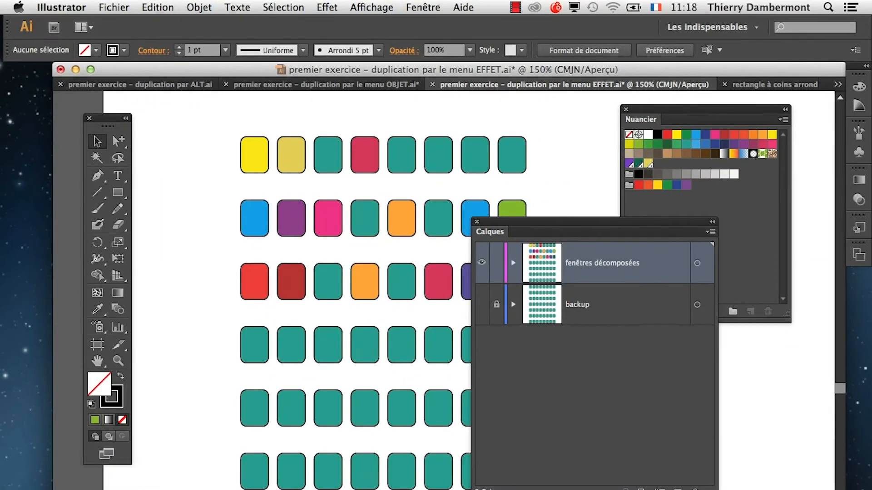
Turn off the "Cliquer deux fois pour isoler" option in the Général preferences.
left_click(59, 8)
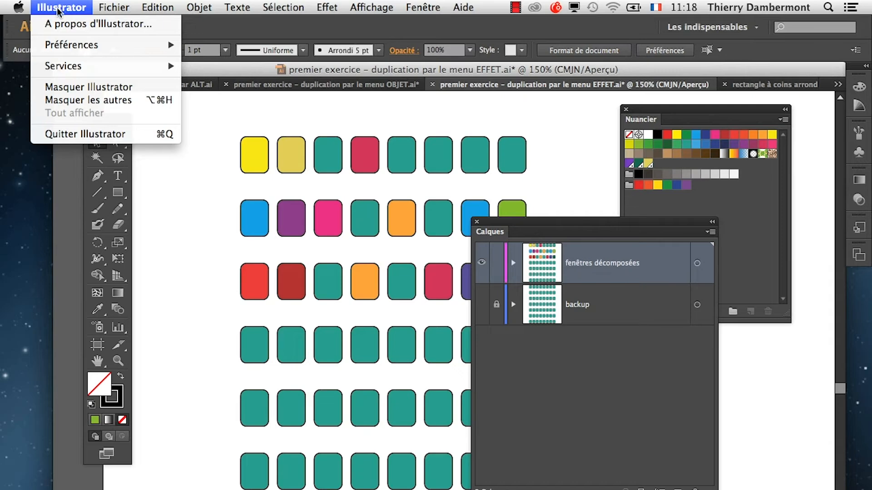
mouse_move(80, 46)
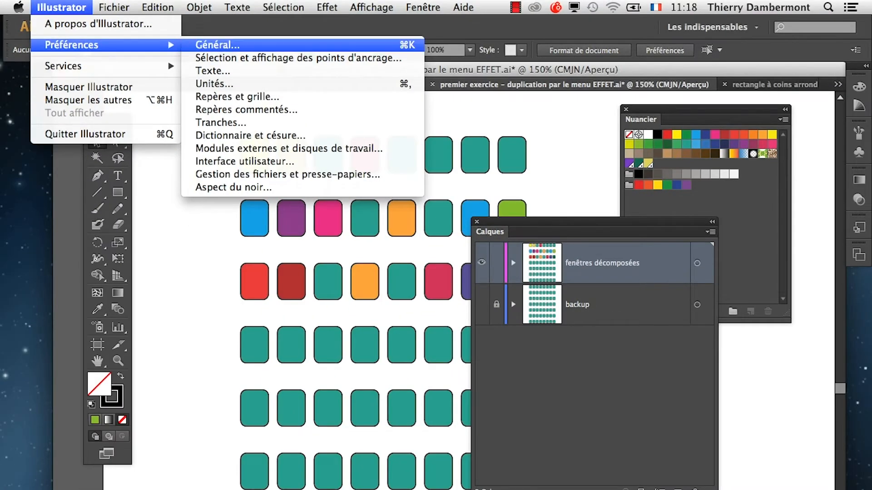
left_click(214, 44)
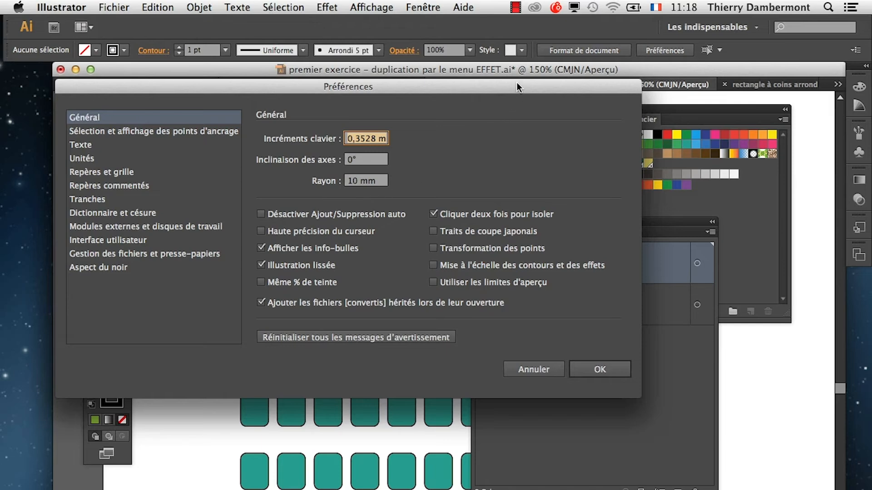
left_click_drag(521, 87, 611, 126)
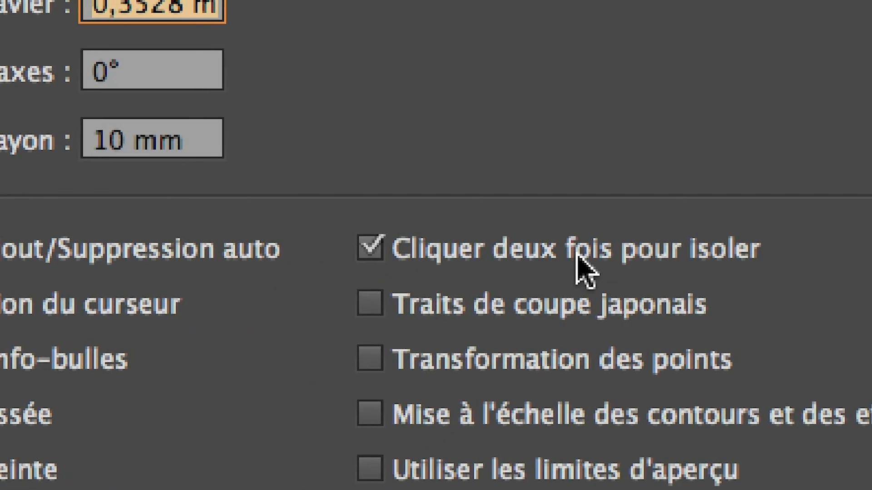
left_click(723, 258)
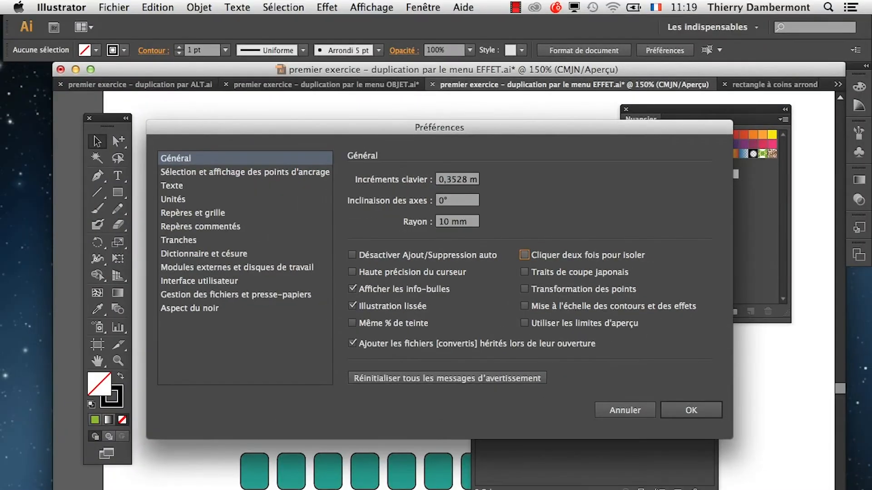
key("Return")
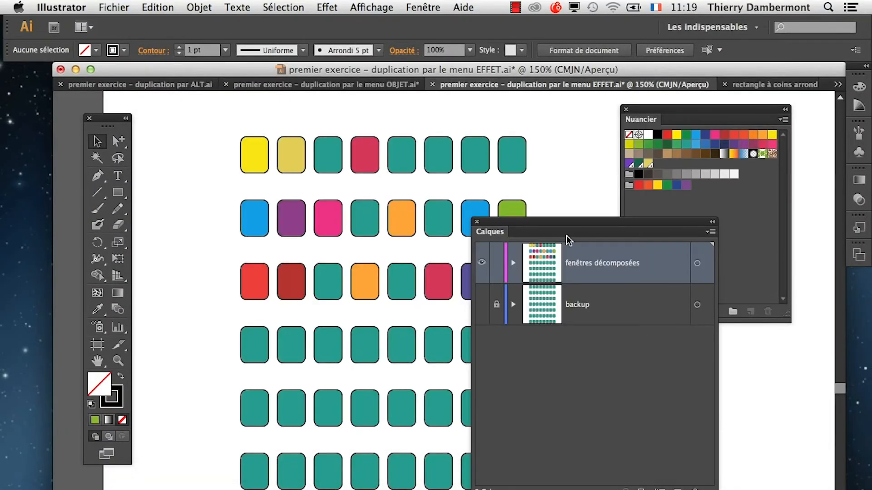
Move the Calques panel clear of the grid and activate the Sélection directe progressive tool.
left_click_drag(529, 226, 614, 229)
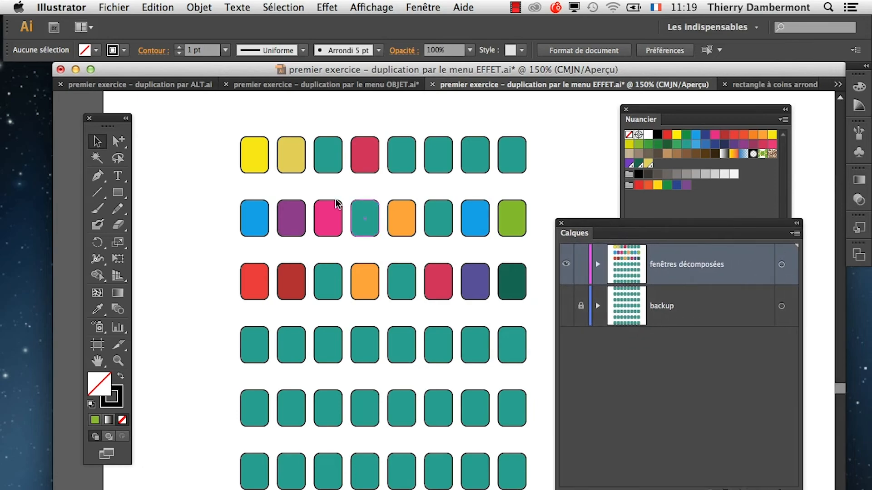
left_click(117, 143)
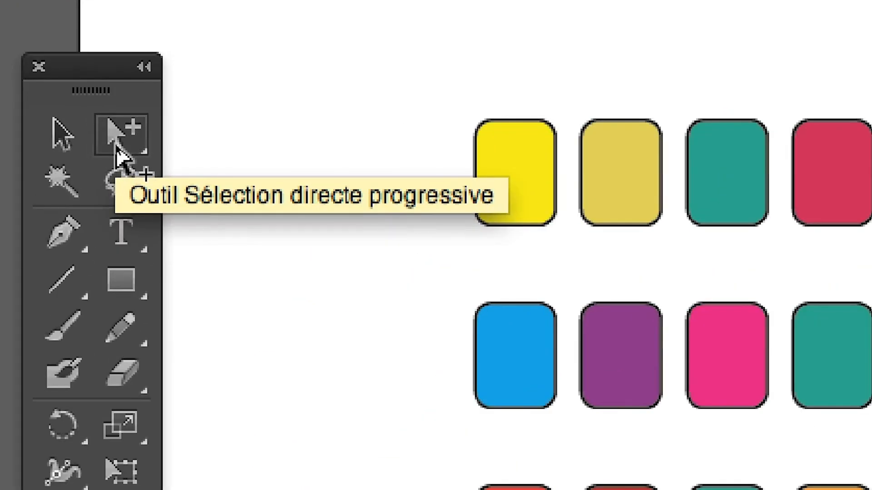
left_click(116, 144)
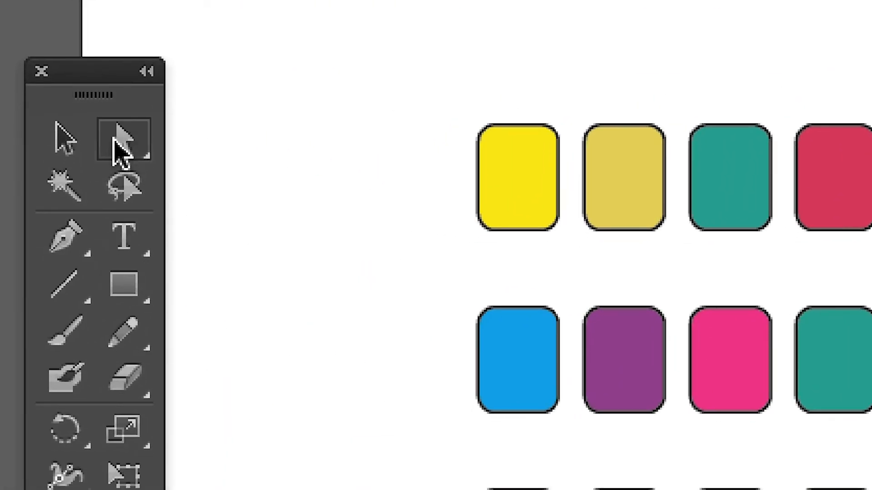
left_click_drag(116, 143, 277, 184)
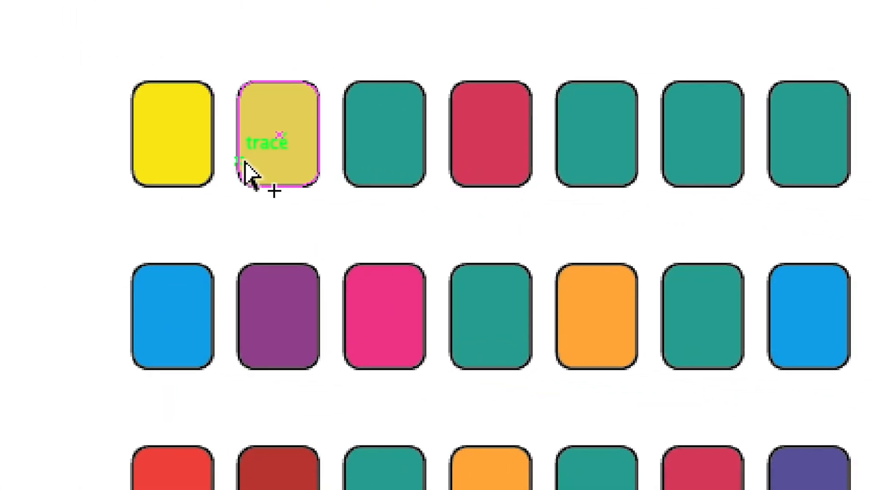
Select individual windows in the first two rows one at a time without isolating them, and clear the selection.
left_click(338, 187)
left_click(461, 190)
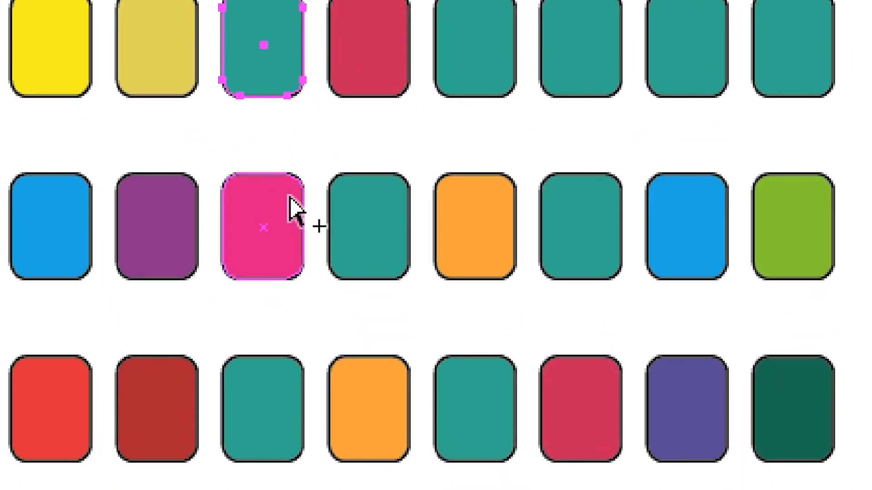
left_click(299, 249)
left_click(354, 280)
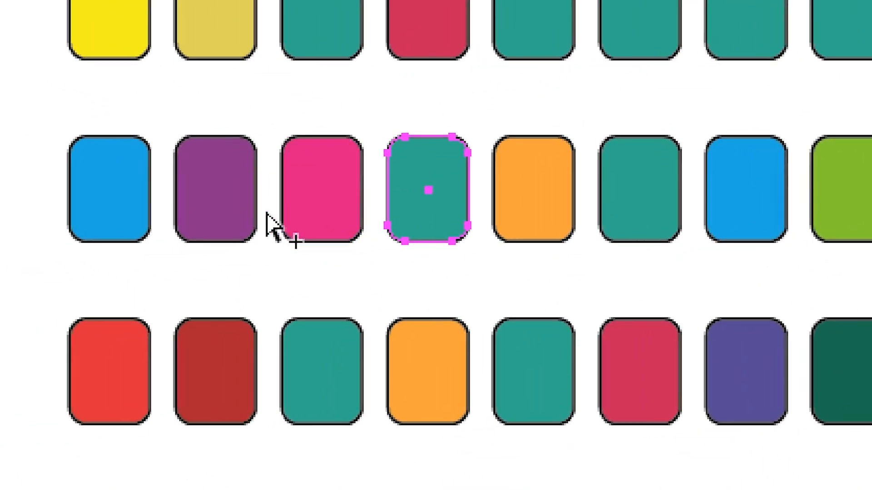
left_click(202, 211)
left_click(228, 207)
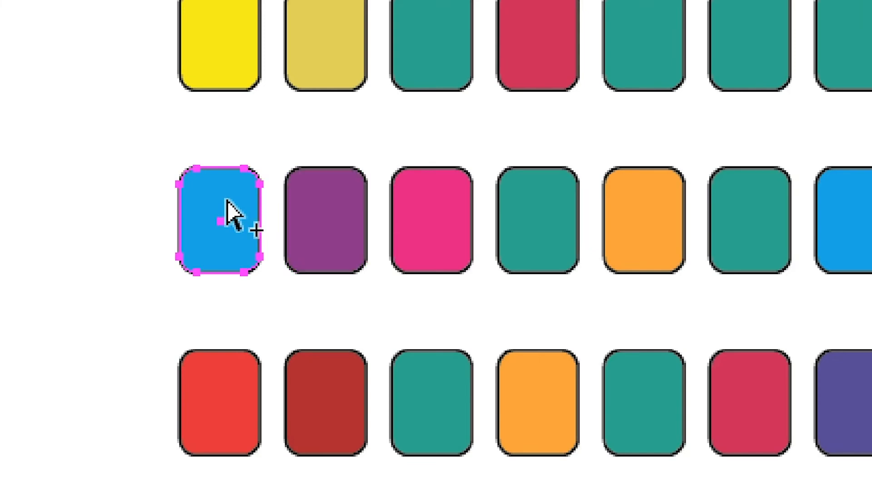
left_click(220, 53)
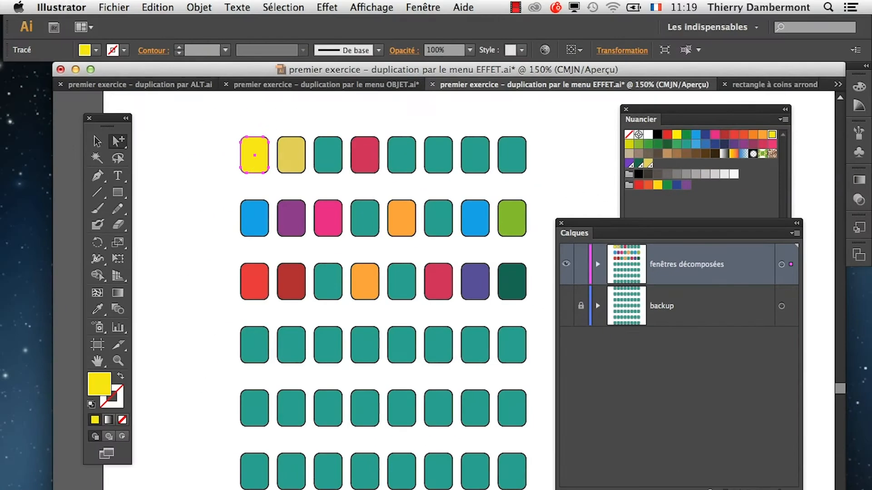
left_click(340, 245)
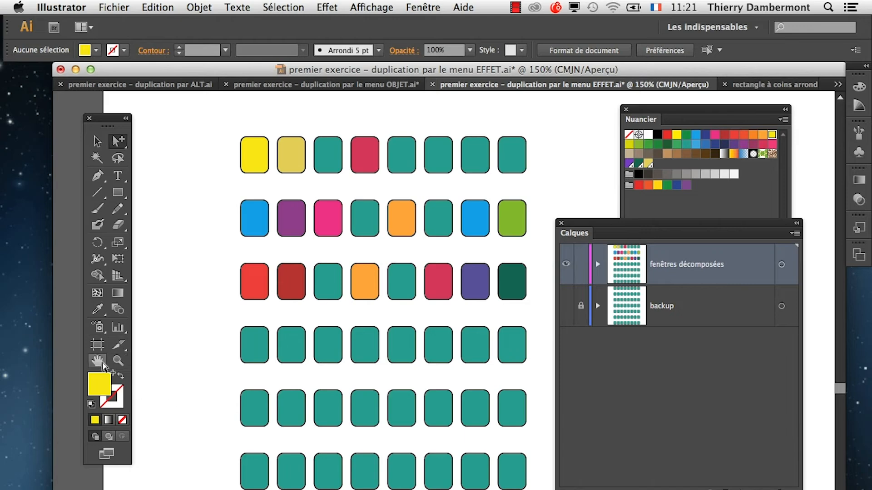
Zoom out to 100% to show the whole grid and place the enlarged Calques panel beside it.
left_click(97, 361)
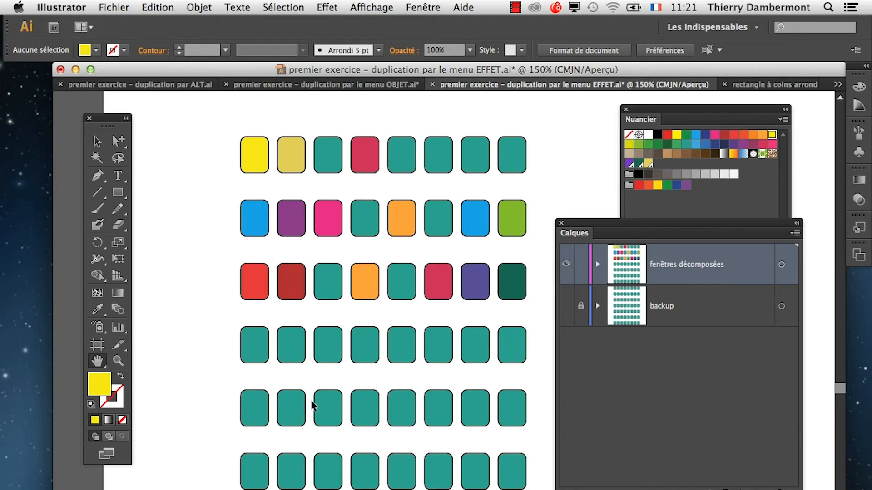
left_click_drag(314, 406, 255, 311)
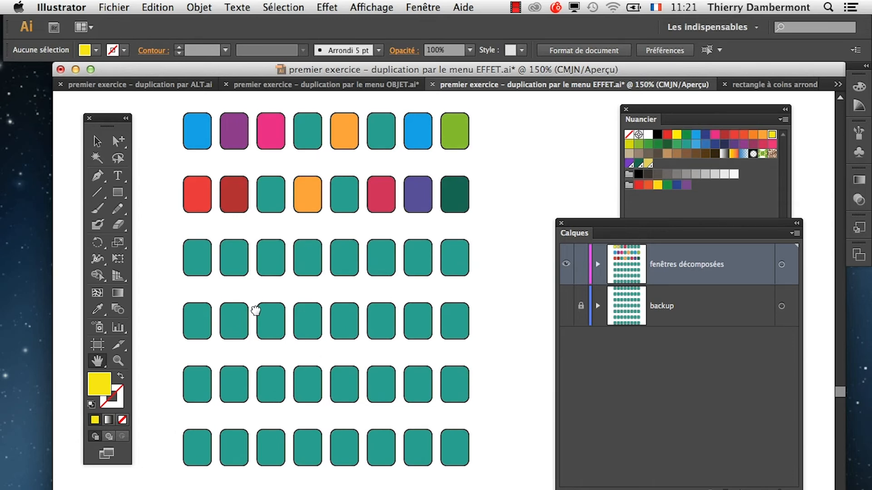
scroll(289, 324, "down", 1)
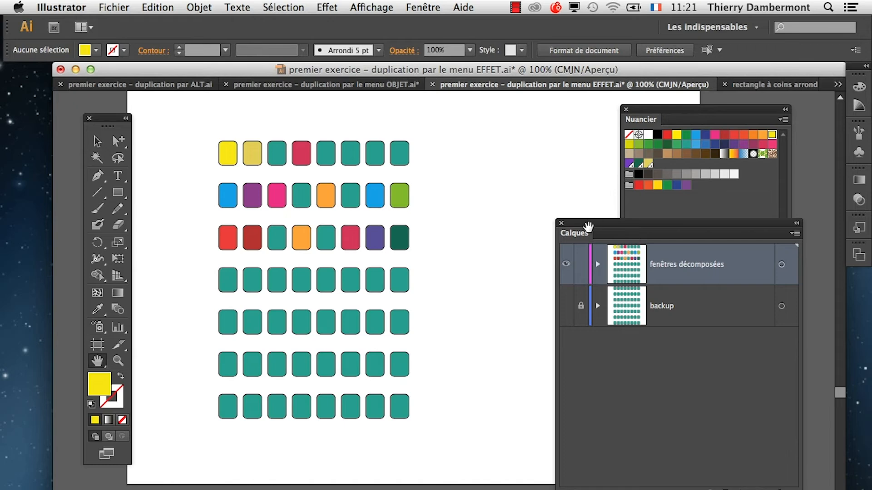
left_click_drag(587, 223, 475, 126)
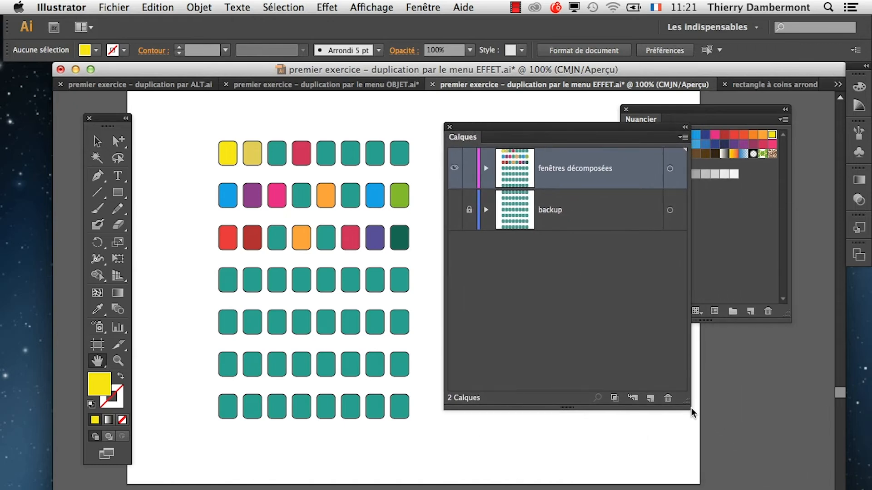
left_click_drag(686, 406, 733, 483)
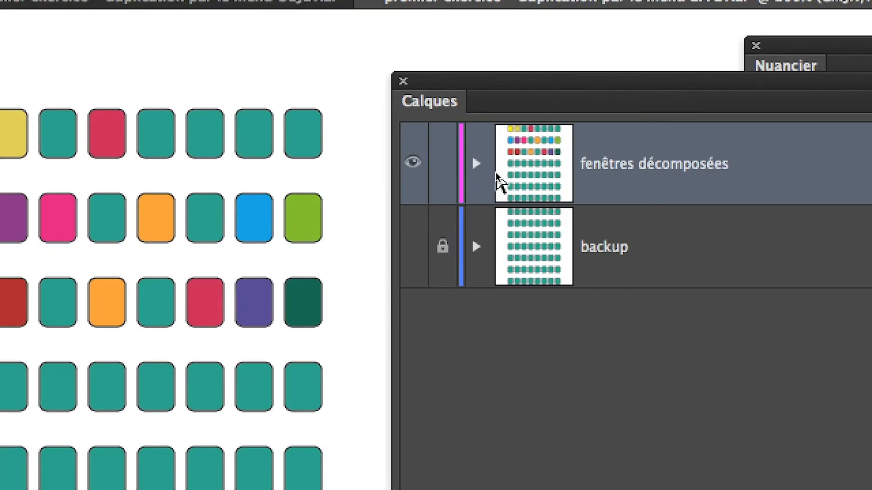
Expand the "fenêtres décomposées" layer and its main group to examine the nested row groups, and collapse the layer.
left_click(477, 164)
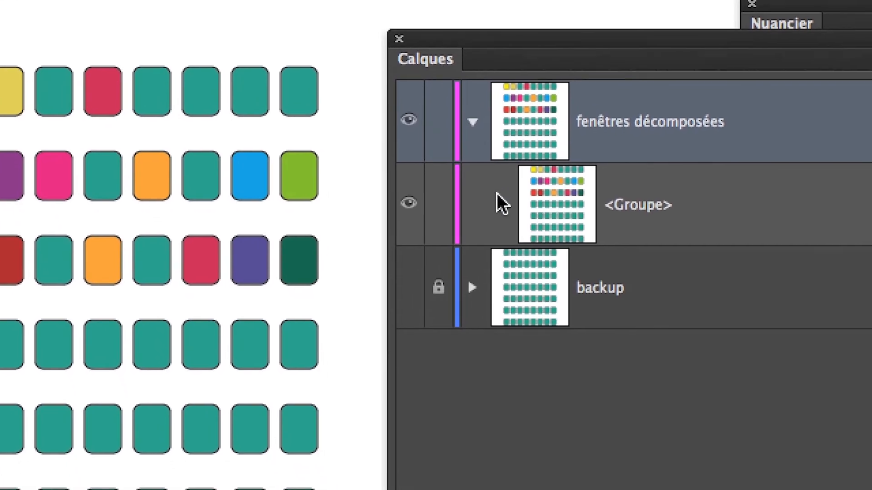
left_click(498, 204)
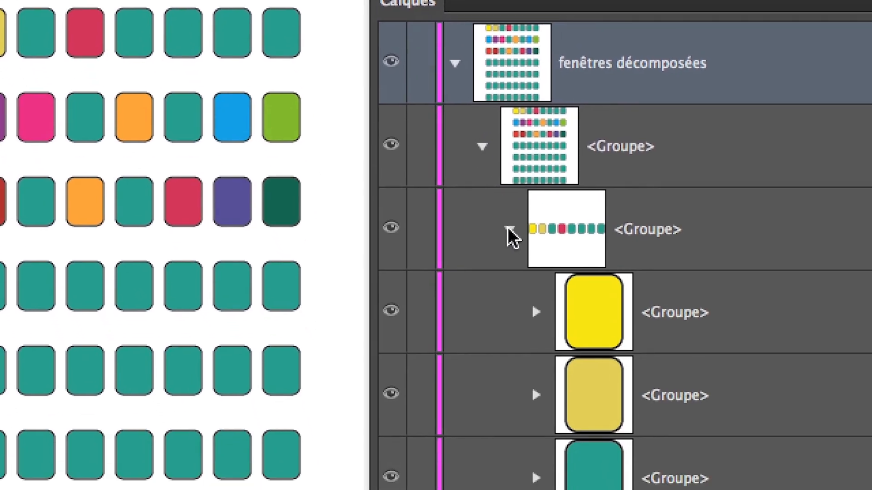
left_click(527, 288)
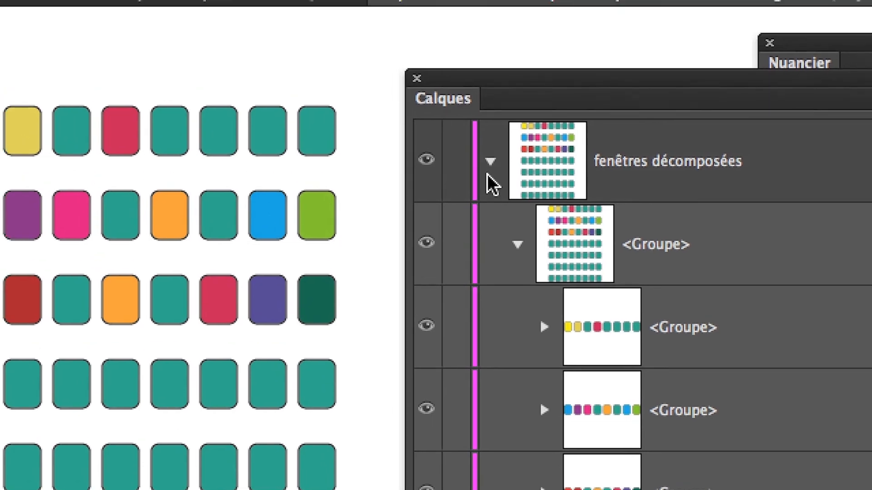
left_click(489, 164)
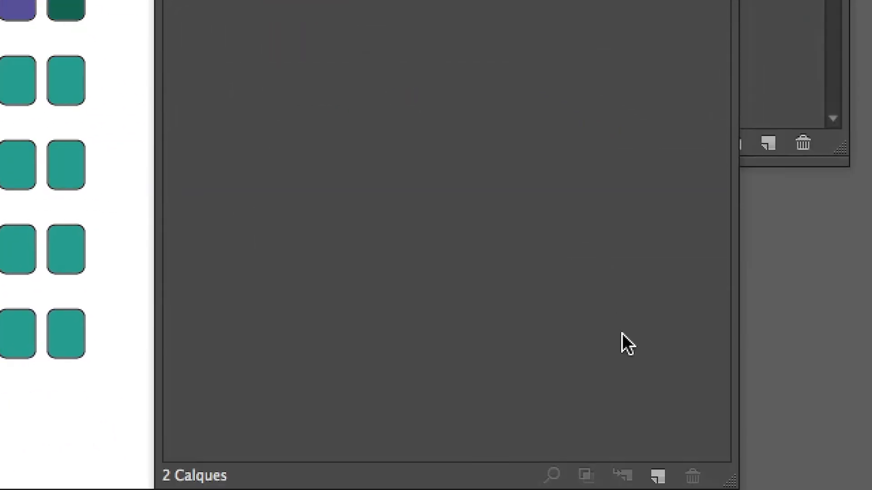
Create a new layer above "fenêtres décomposées" and shift the Calques panel slightly away from the grid.
left_click(658, 475)
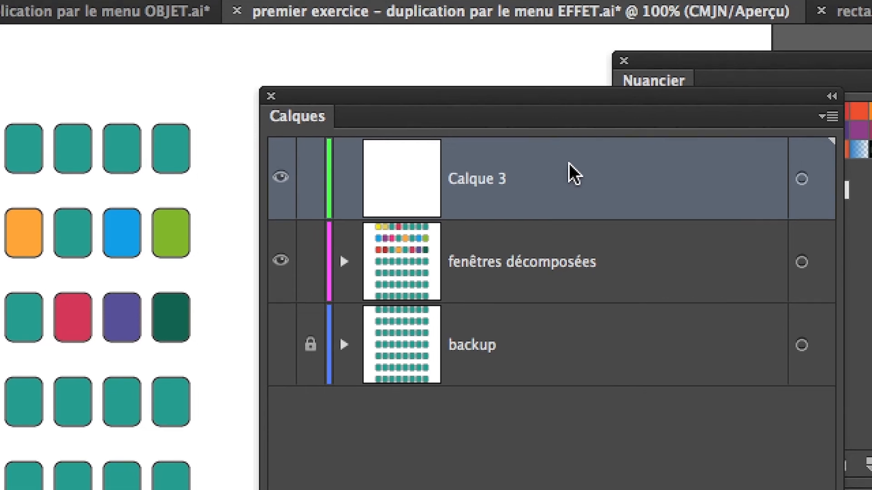
mouse_move(568, 167)
left_mouse_down()
mouse_move(568, 203)
mouse_move(559, 172)
left_mouse_up()
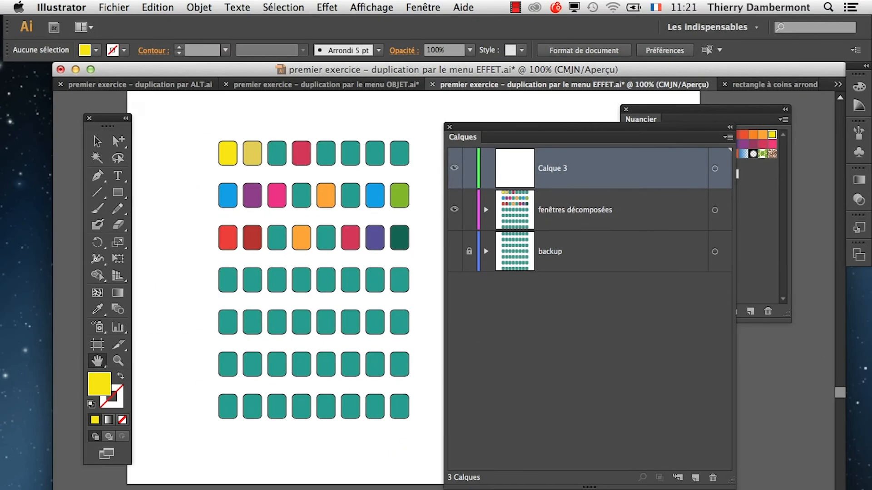
left_click_drag(537, 129, 564, 137)
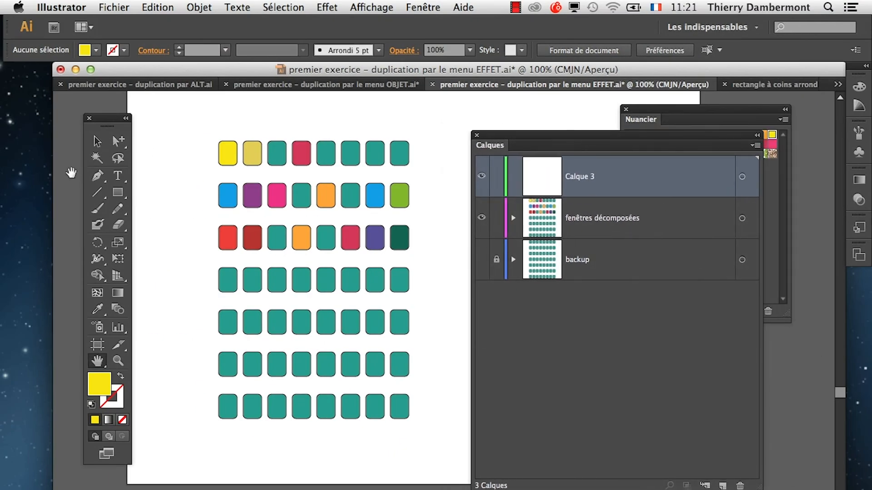
Draw a rectangle covering the whole window grid on Calque 3 and get the Calques panel out of the way.
left_click(118, 192)
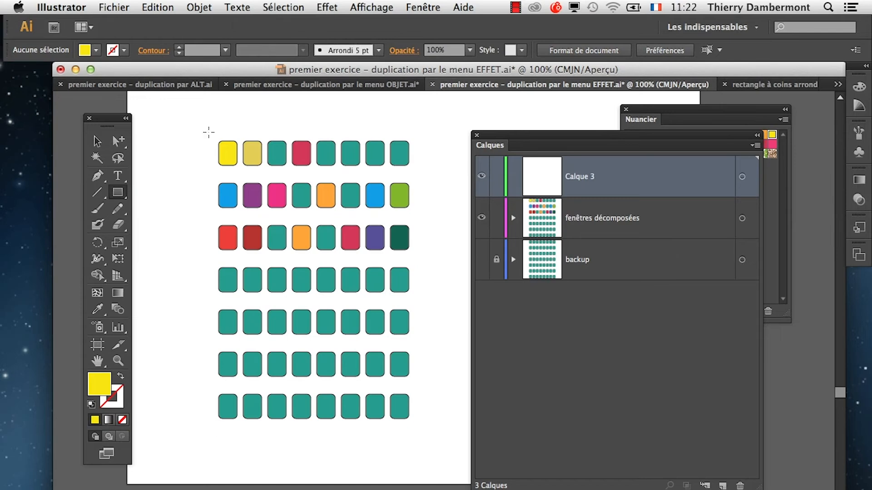
left_click_drag(208, 132, 445, 457)
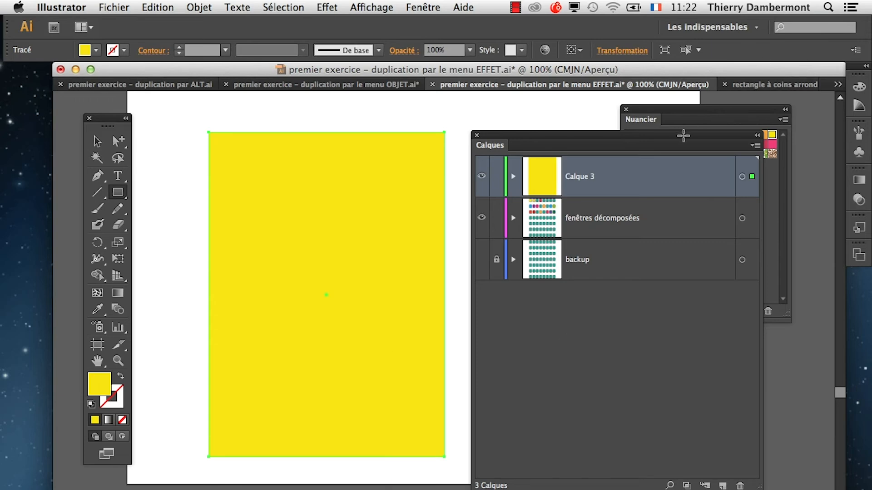
left_click_drag(683, 135, 355, 489)
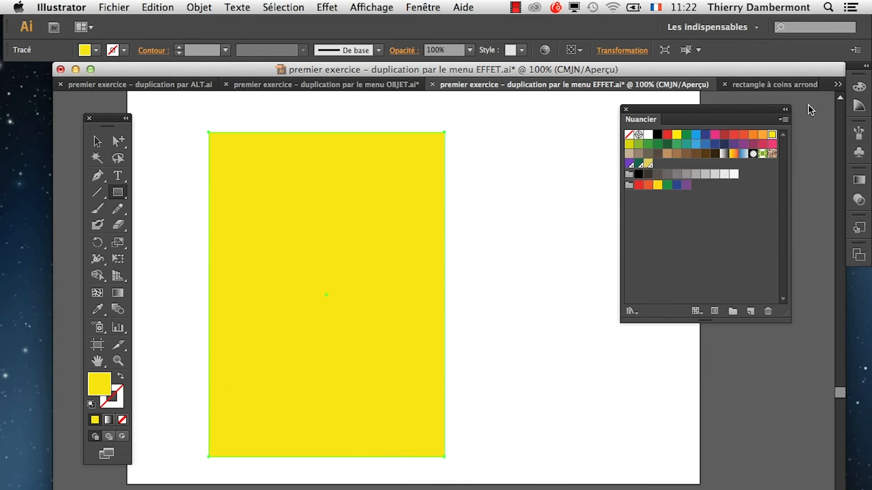
Try several grey fills on the rectangle, settle on C=0 M=0 J=0 N=70, and show the Calques panel again.
left_click(686, 174)
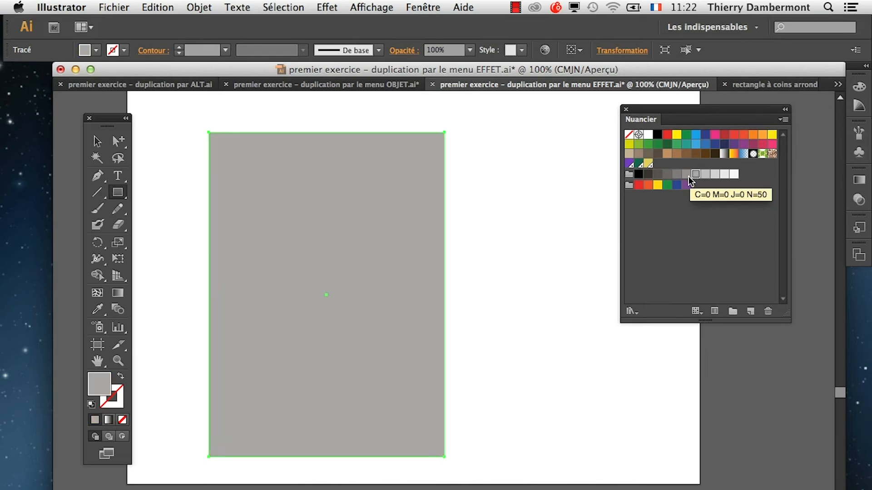
left_click(676, 175)
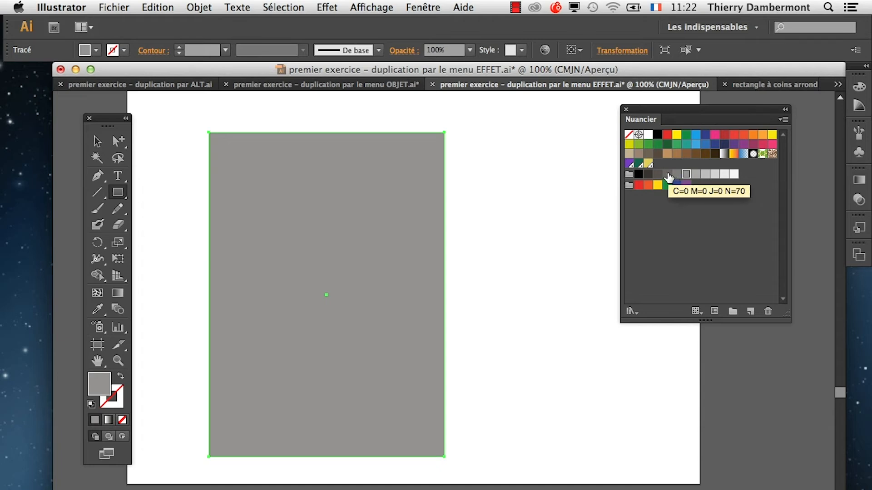
left_click(666, 176)
left_click(679, 177)
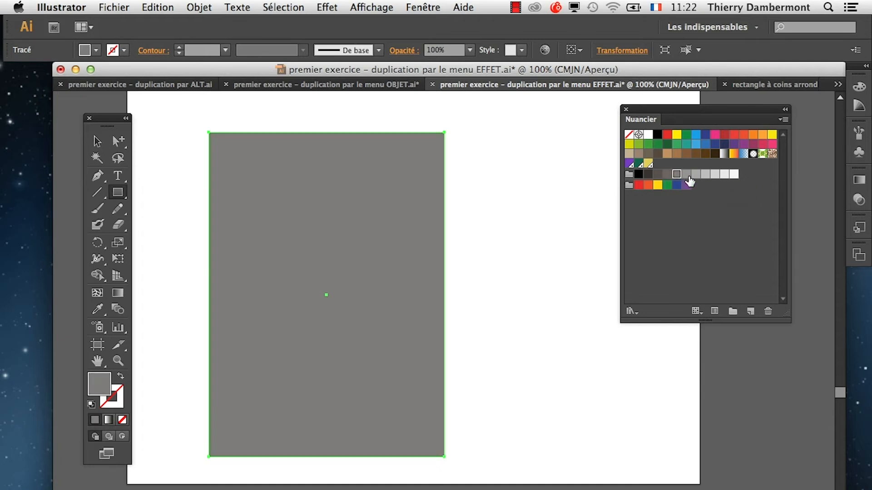
left_click(686, 177)
left_click(668, 178)
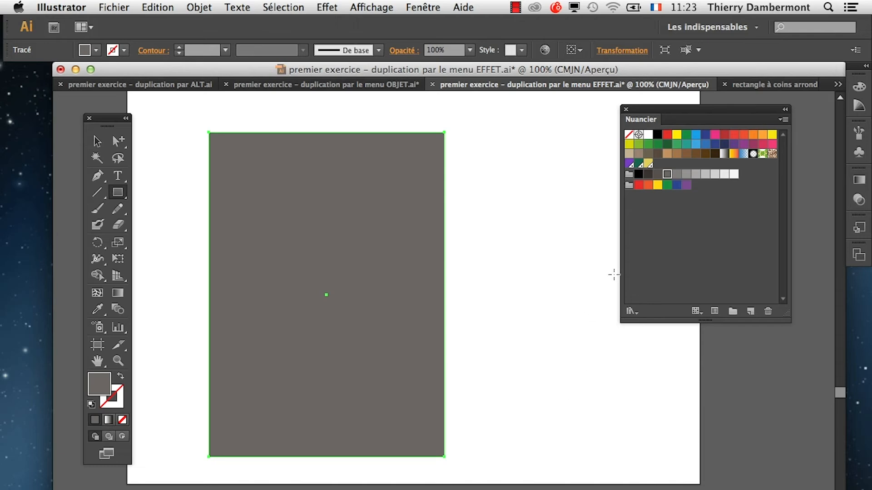
key("F7")
left_click_drag(481, 333, 533, 165)
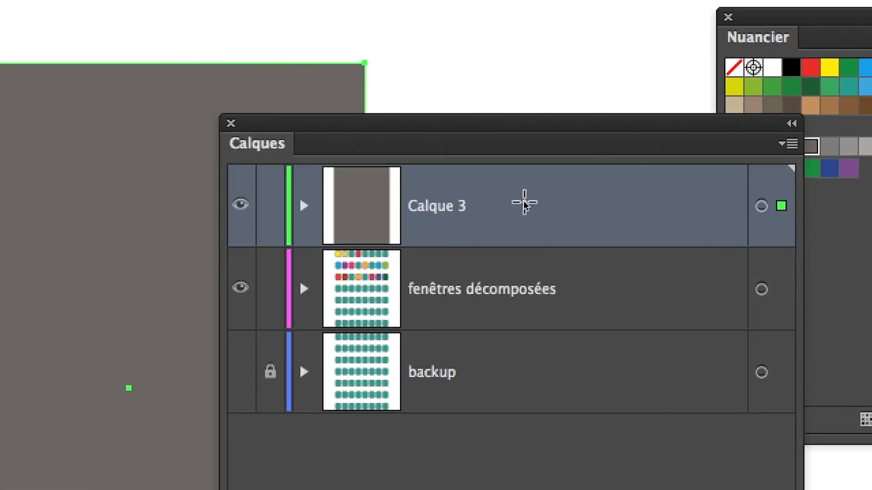
Drop Calque 3 onto the "fenêtres décomposées" layer to nest it as a sublayer.
left_click_drag(522, 212, 523, 316)
left_click_drag(522, 246, 638, 241)
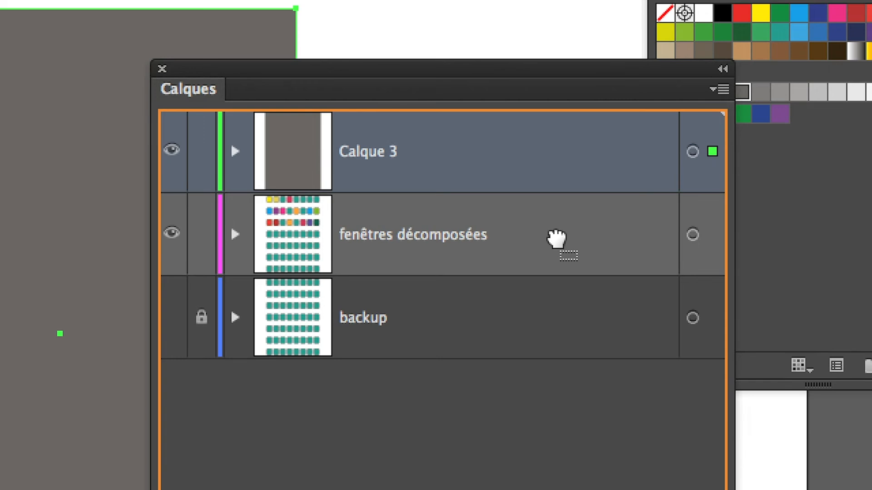
left_click_drag(557, 238, 554, 245)
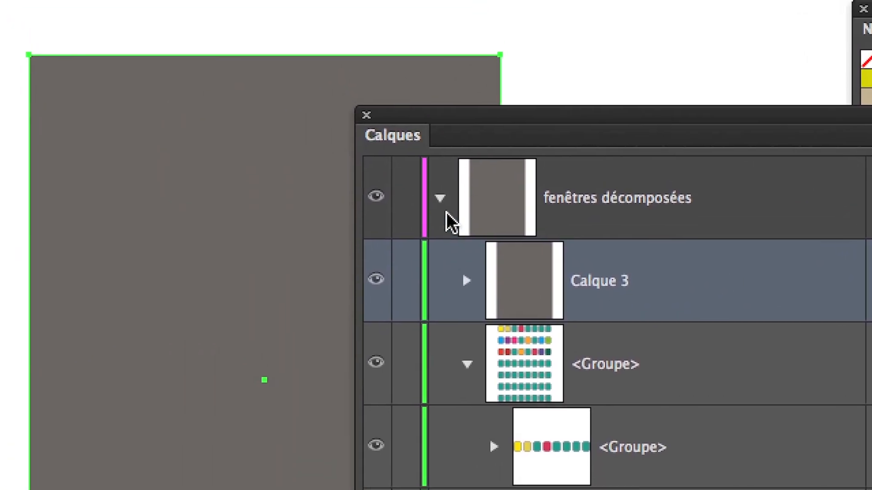
Collapse and expand "fenêtres décomposées" to examine the nested Calque 3, and undo the nesting.
left_click(445, 209)
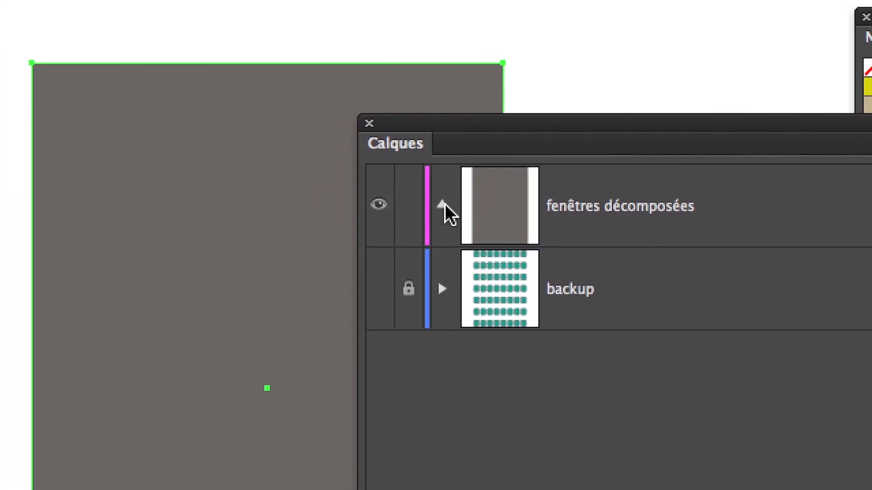
left_click(443, 206)
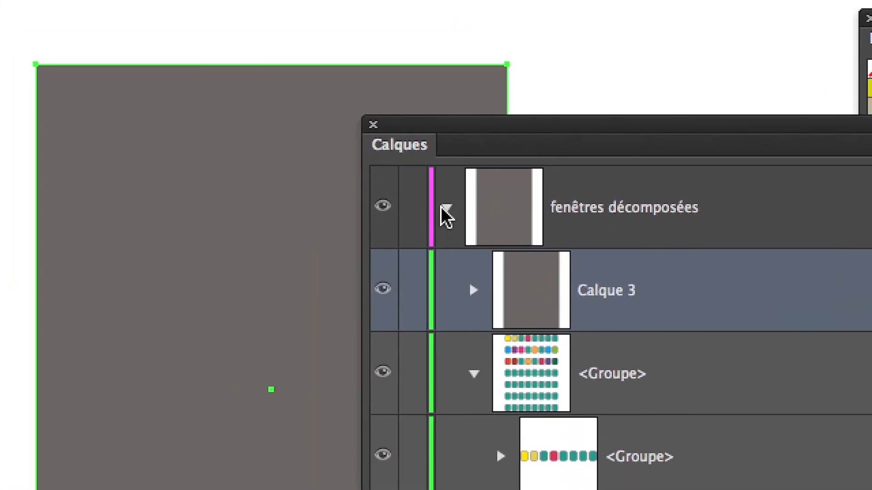
left_click(378, 153)
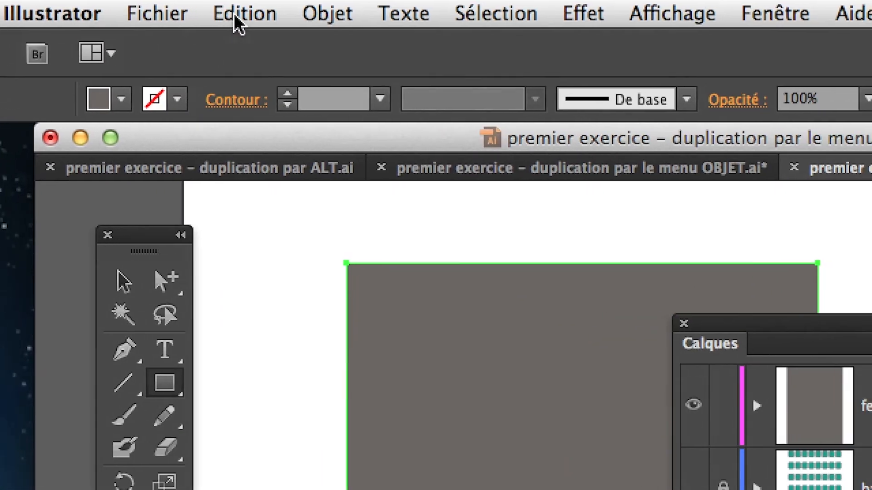
left_click(311, 17)
left_click(327, 48)
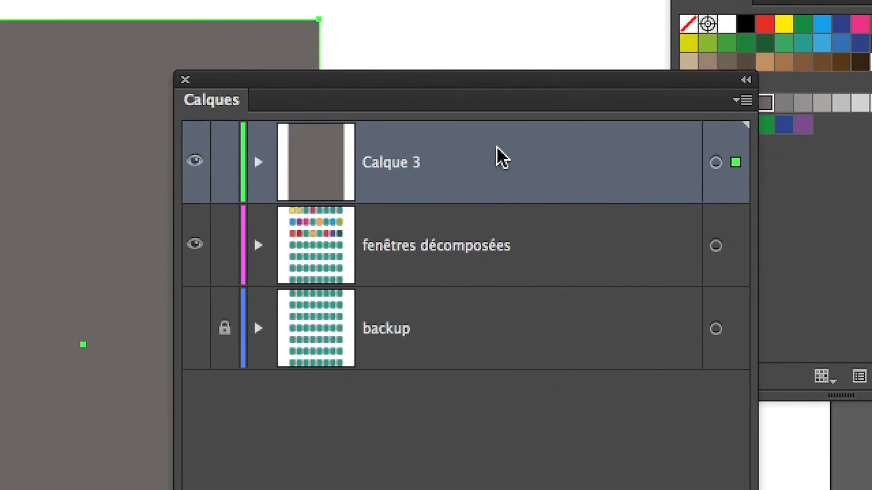
Place Calque 3 between the "fenêtres décomposées" and "backup" layers, and narrow the Calques panel and move it off the artwork.
left_click_drag(497, 148, 496, 238)
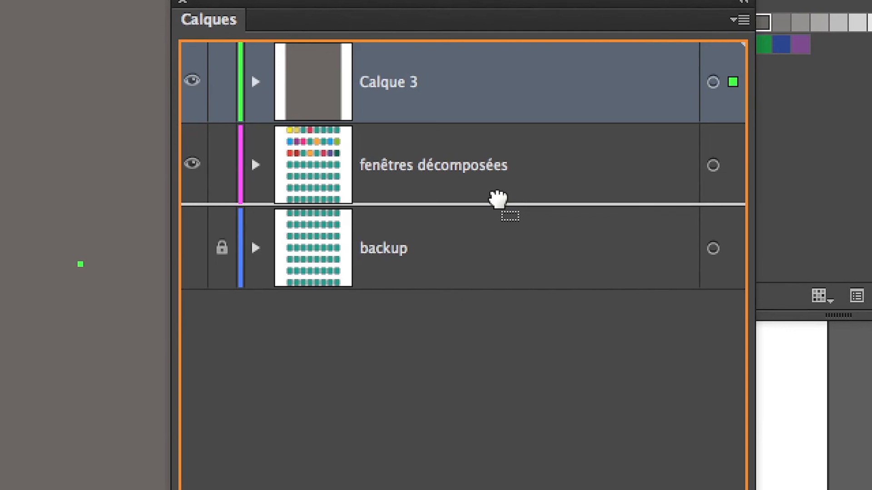
left_click_drag(497, 198, 496, 204)
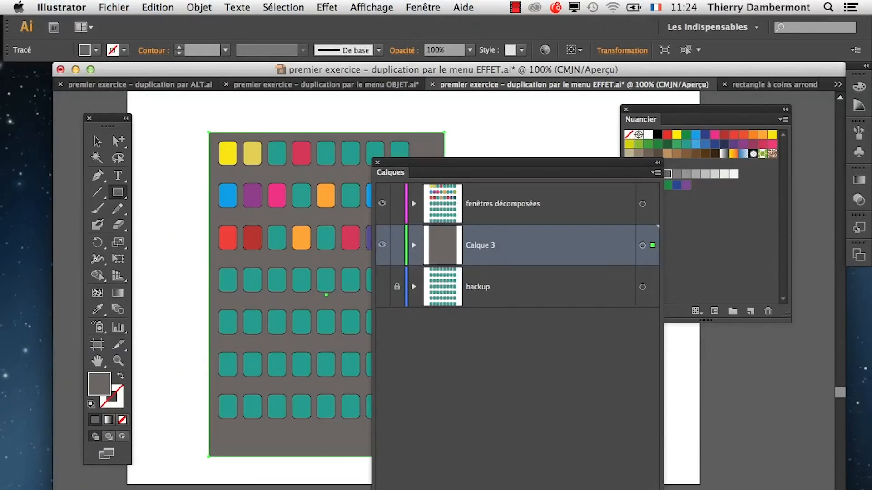
left_click_drag(494, 160, 458, 186)
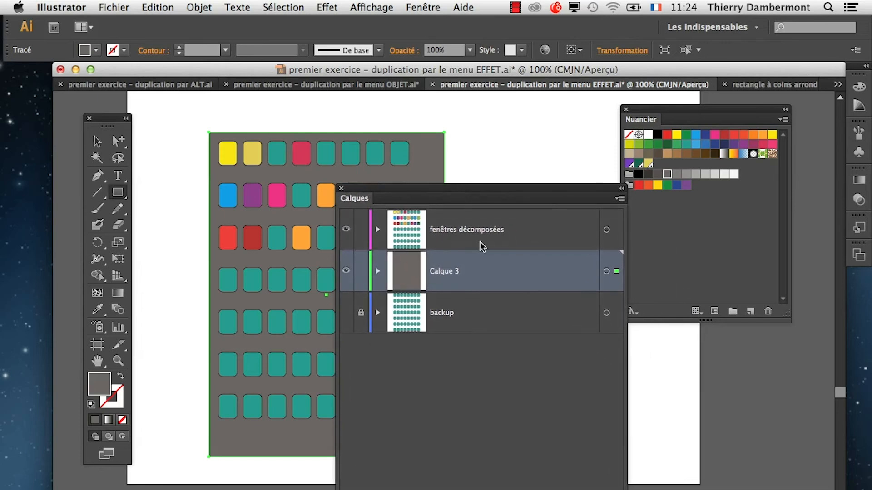
left_click_drag(627, 489, 551, 489)
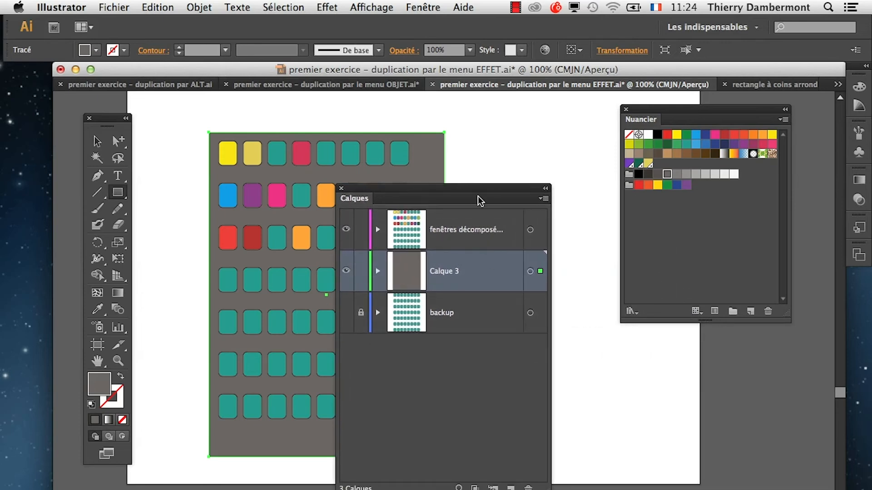
left_click_drag(469, 198, 646, 342)
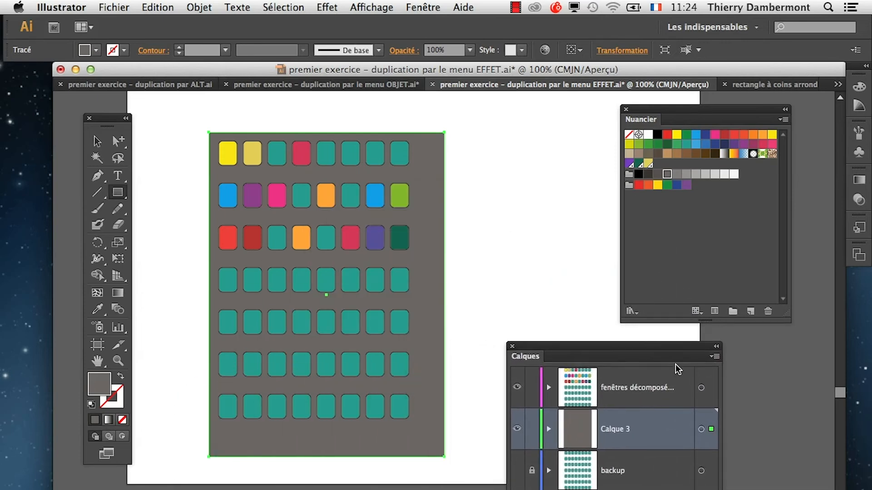
Select the window grid together with the grey rectangle and show the Alignement panel.
left_click(97, 141)
left_click_drag(181, 149, 246, 195)
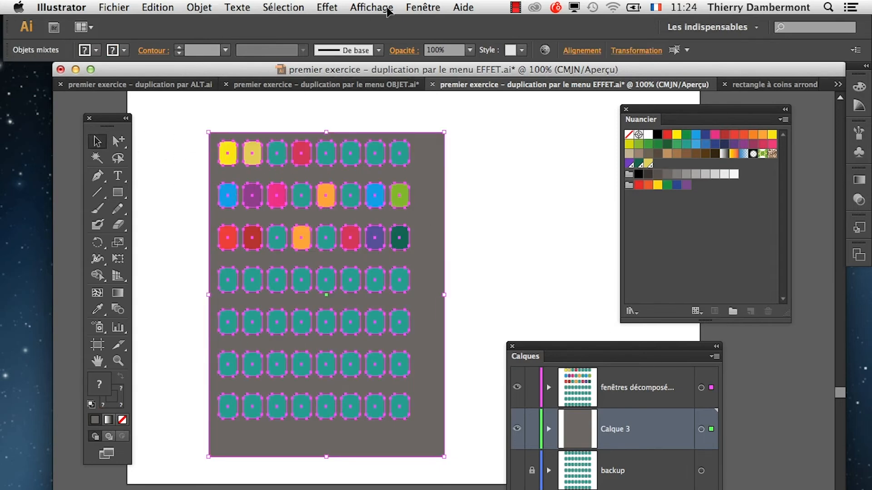
left_click(420, 7)
left_click(469, 161)
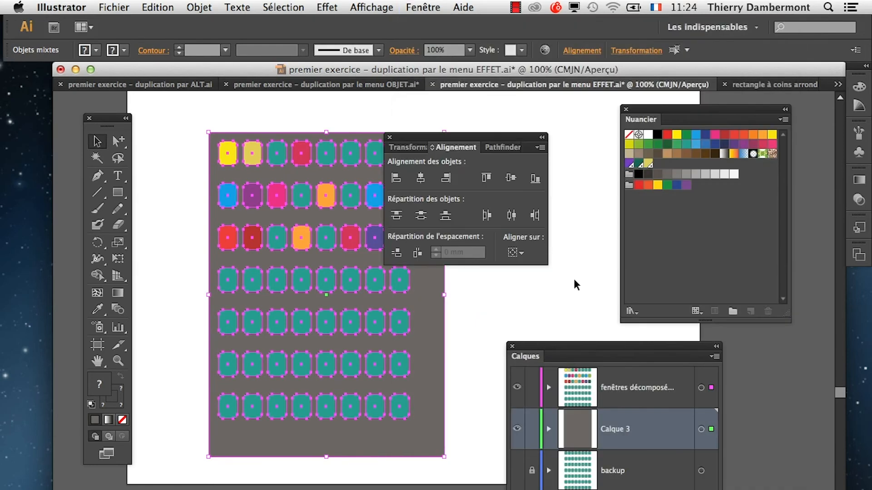
Try the horizontal centre alignment on the grid and rectangle, undo it, and clear the selection.
left_click(421, 178)
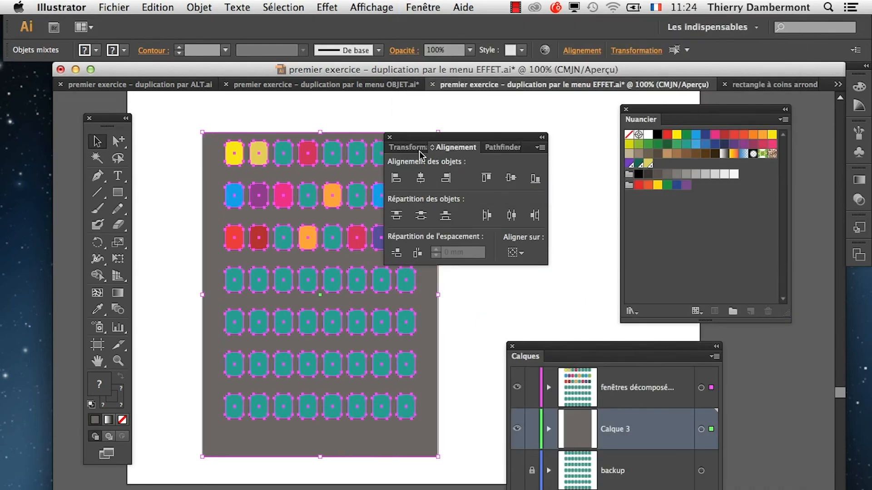
left_click(157, 8)
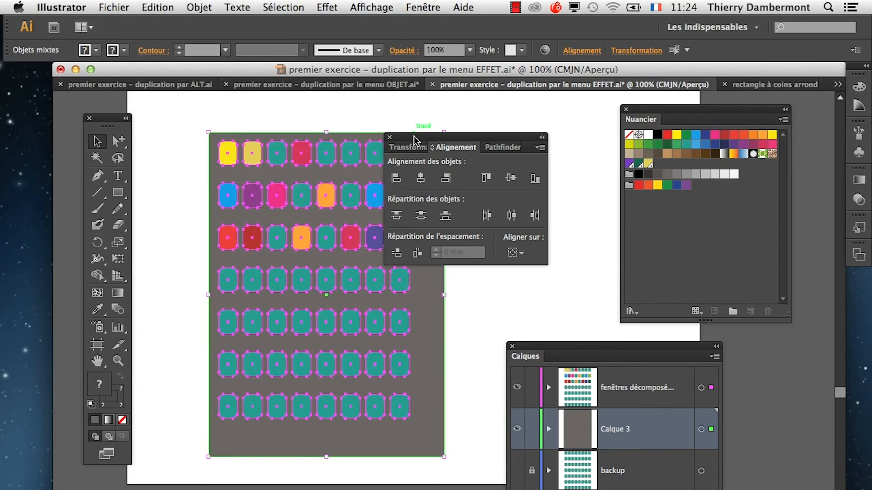
left_click_drag(414, 136, 513, 109)
left_click(512, 269)
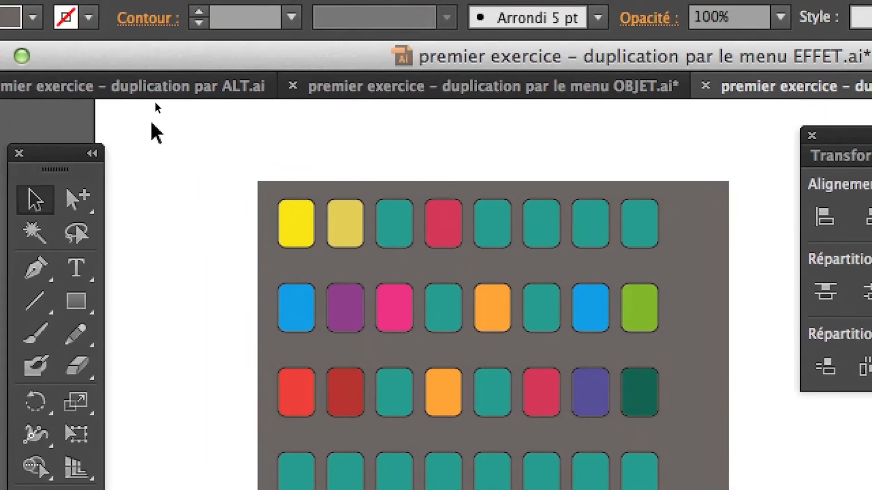
Reselect the window grid and grey rectangle together and place the Alignement panel beside them.
left_click_drag(151, 104, 353, 271)
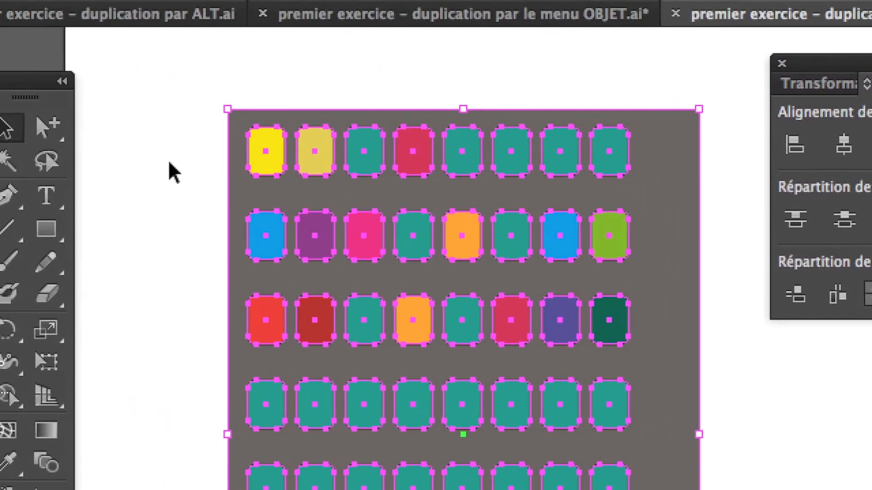
left_click_drag(142, 68, 353, 236)
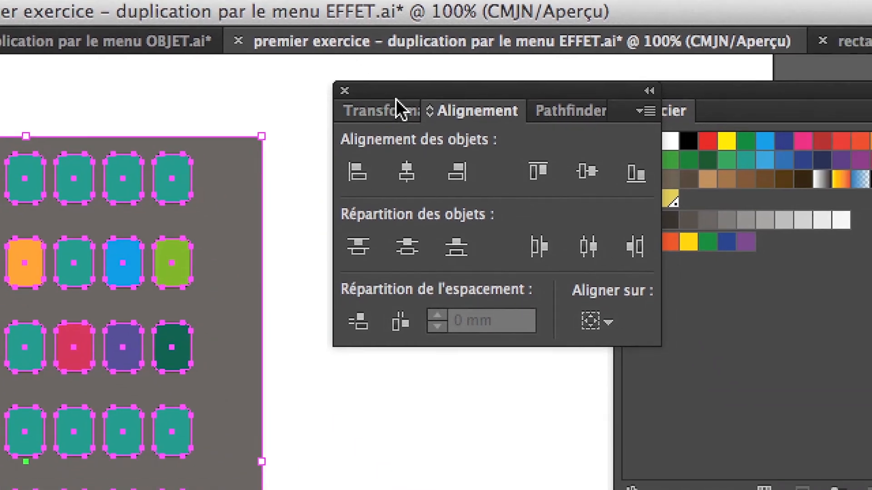
left_click_drag(396, 99, 300, 208)
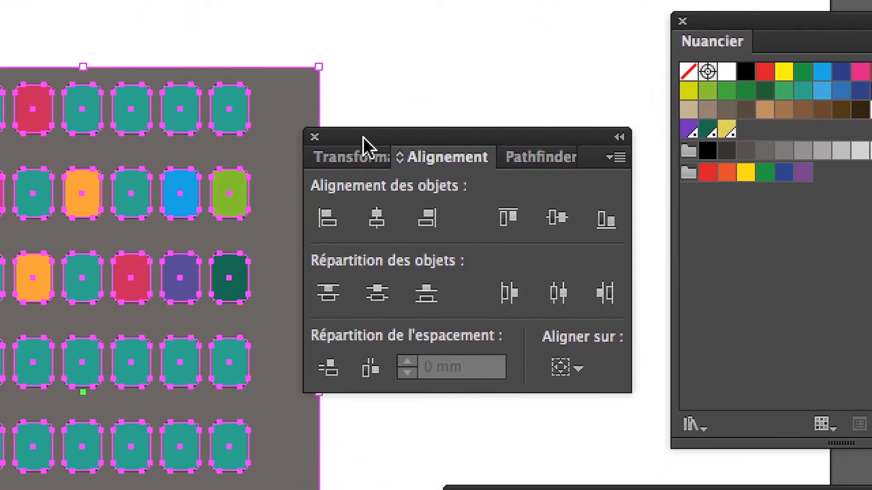
left_click_drag(363, 138, 387, 139)
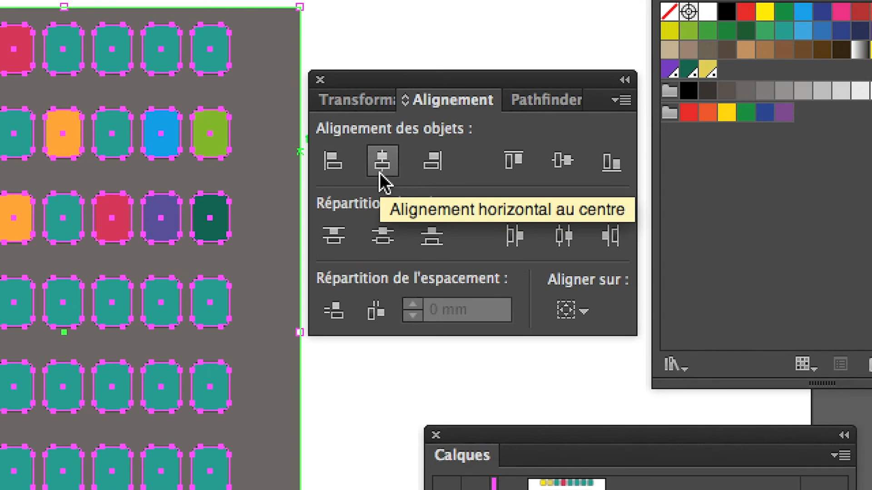
Align the grid and rectangle on their horizontal centres and hide the Alignement panel's spacing options.
left_click(380, 172)
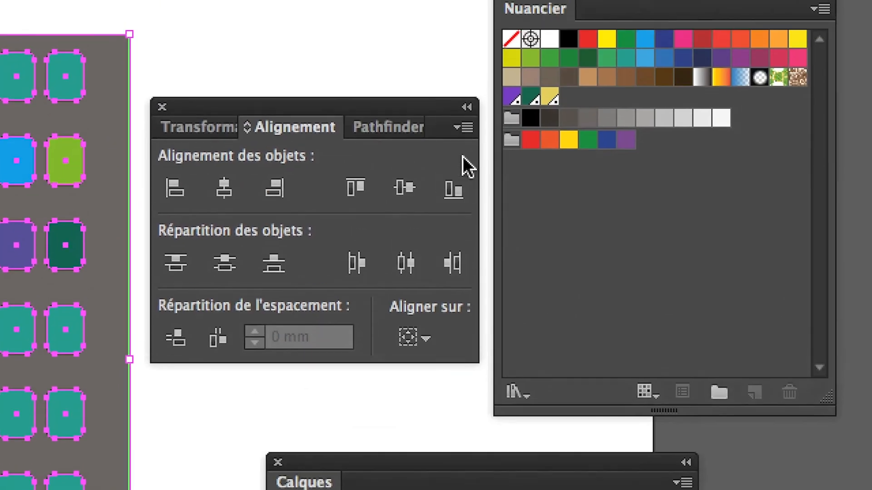
left_click(493, 3)
left_click(522, 9)
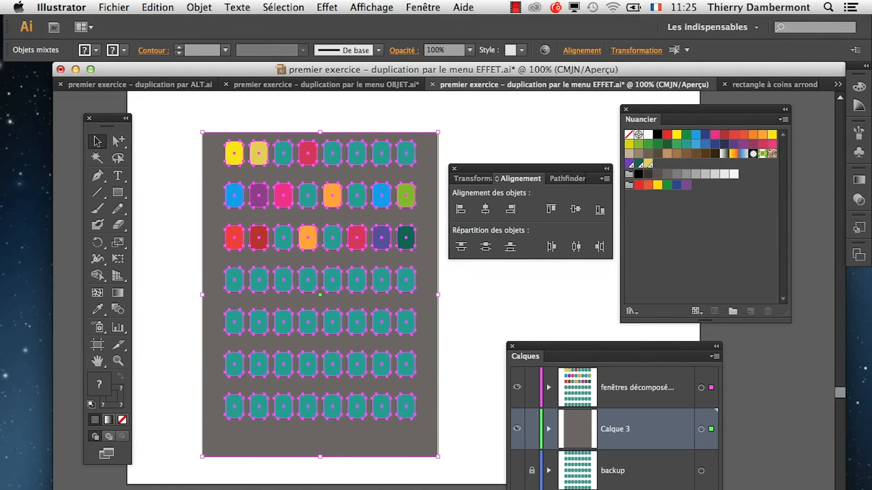
Shift the window grid off-centre towards the left edge of the grey rectangle and clear the selection.
left_click_drag(526, 168, 454, 488)
left_click(153, 158)
left_click_drag(234, 155, 218, 157)
left_click(185, 163)
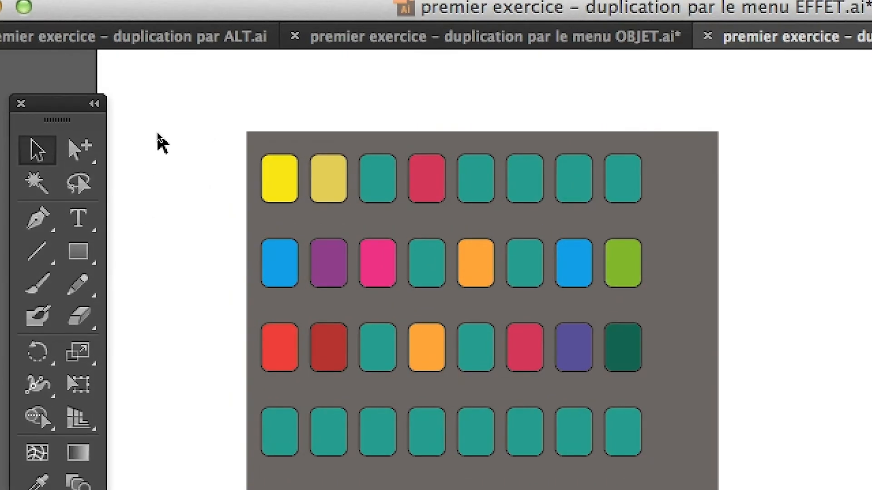
Select the off-centre grid with the grey rectangle, realign them on their horizontal centres using the Alignement panel, and clear the selection.
left_click_drag(168, 100, 262, 221)
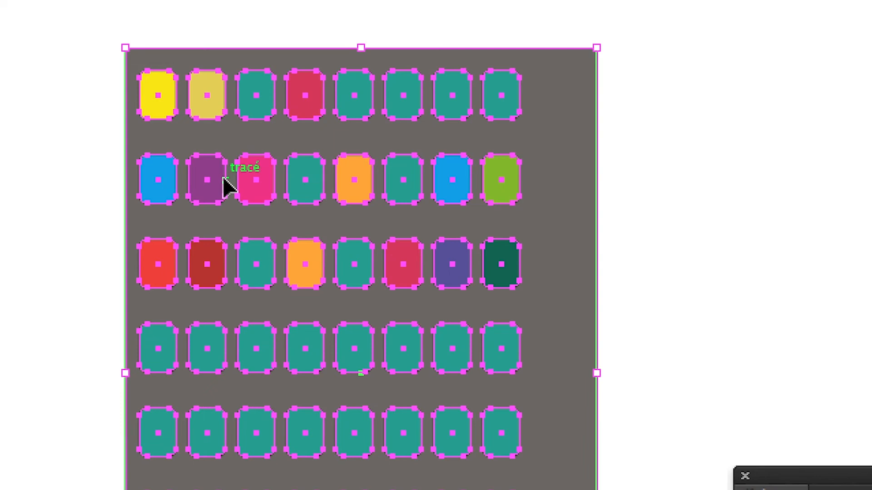
key("a")
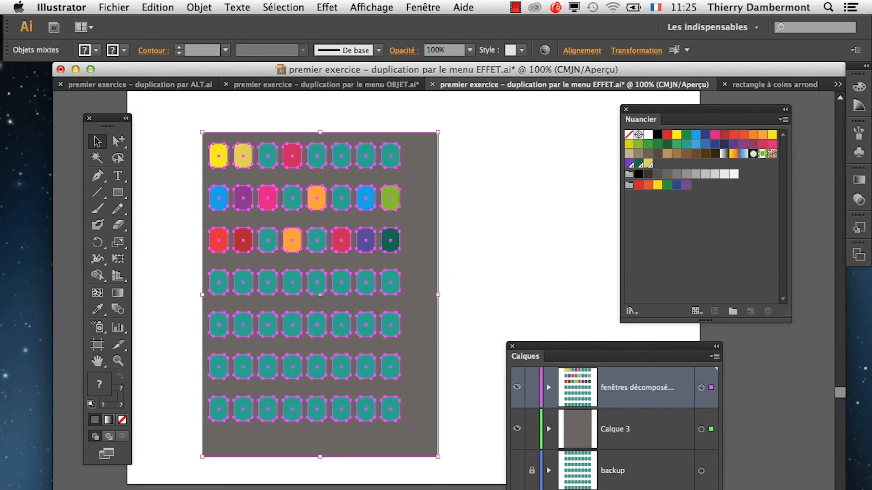
key("shift+F7")
left_click_drag(519, 309, 519, 134)
left_click(414, 5)
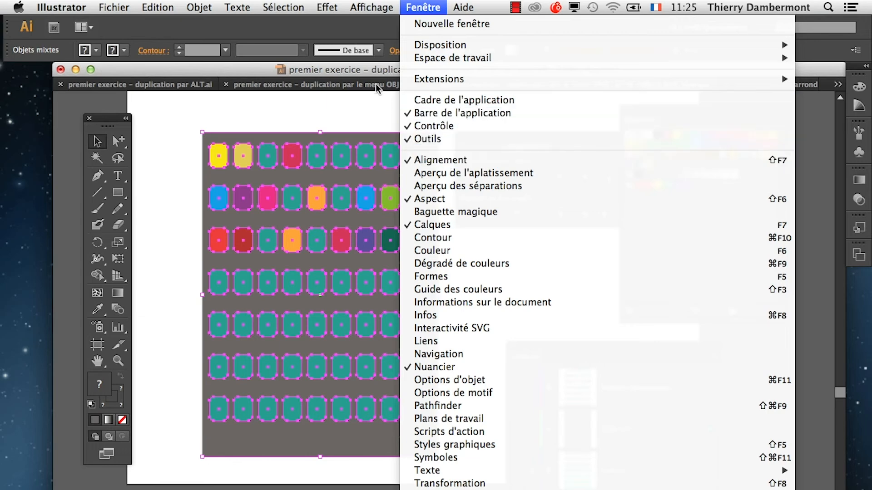
left_click(402, 96)
left_click_drag(497, 135, 445, 105)
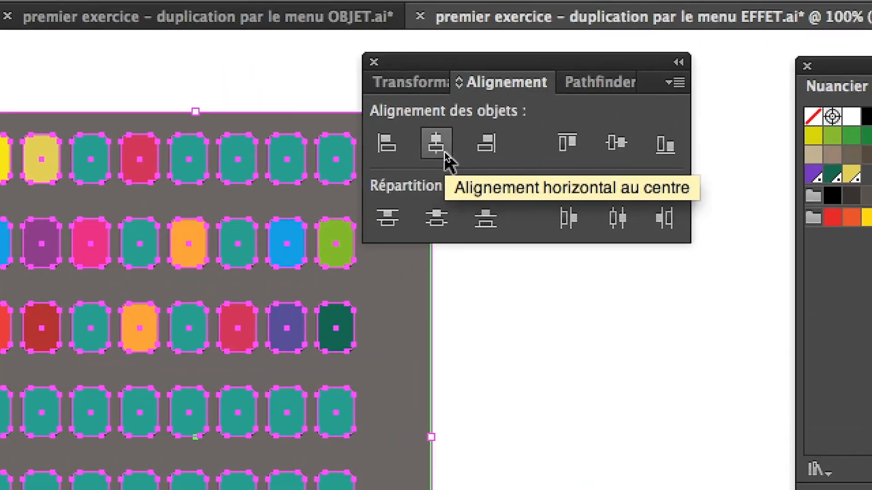
left_click(445, 152)
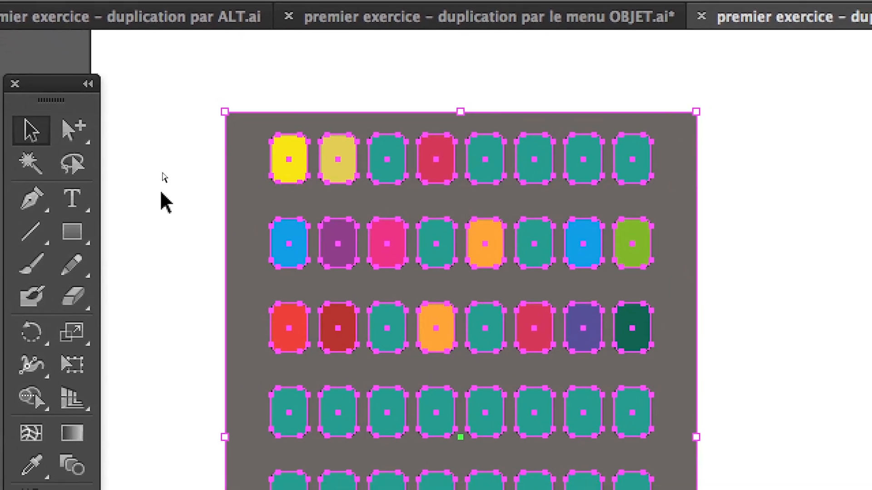
left_click(255, 231)
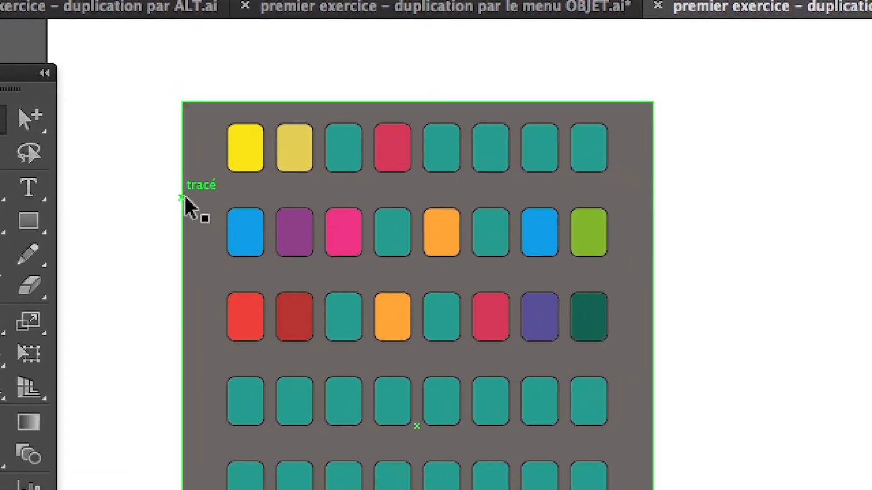
Select the grey rectangle, undo a trial resize from its lower-left corner, and resize it about its centre to be narrower and taller.
left_click(184, 200)
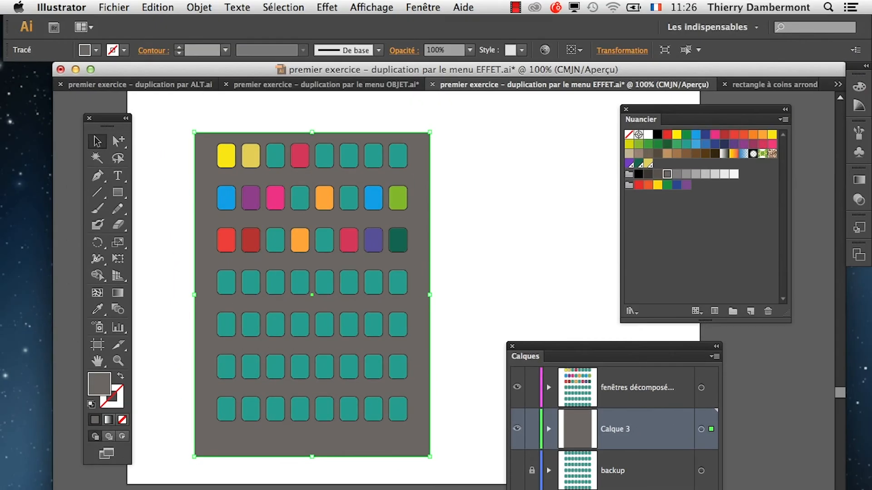
left_click_drag(195, 455, 227, 442)
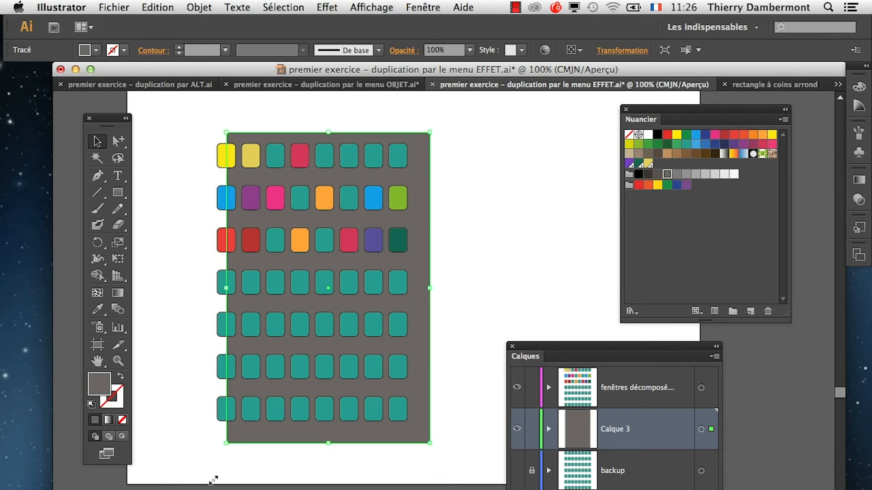
left_click(157, 7)
left_click(176, 20)
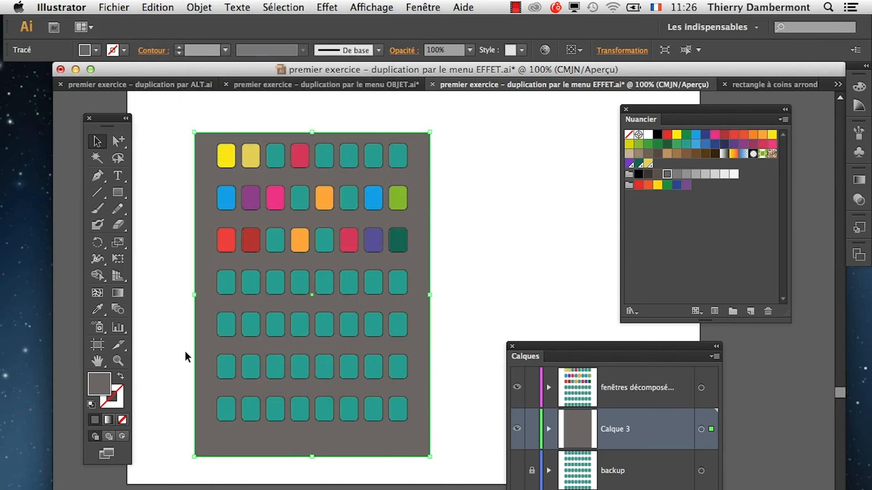
mouse_move(195, 456)
left_mouse_down()
mouse_move(195, 396)
mouse_move(201, 453)
mouse_move(195, 444)
mouse_move(204, 450)
mouse_move(208, 438)
mouse_move(203, 460)
mouse_move(218, 459)
mouse_move(284, 343)
mouse_move(268, 315)
mouse_move(244, 431)
mouse_move(213, 440)
mouse_move(198, 462)
mouse_move(216, 469)
mouse_move(203, 470)
mouse_move(242, 408)
mouse_move(209, 477)
mouse_move(217, 464)
mouse_move(205, 466)
left_mouse_up()
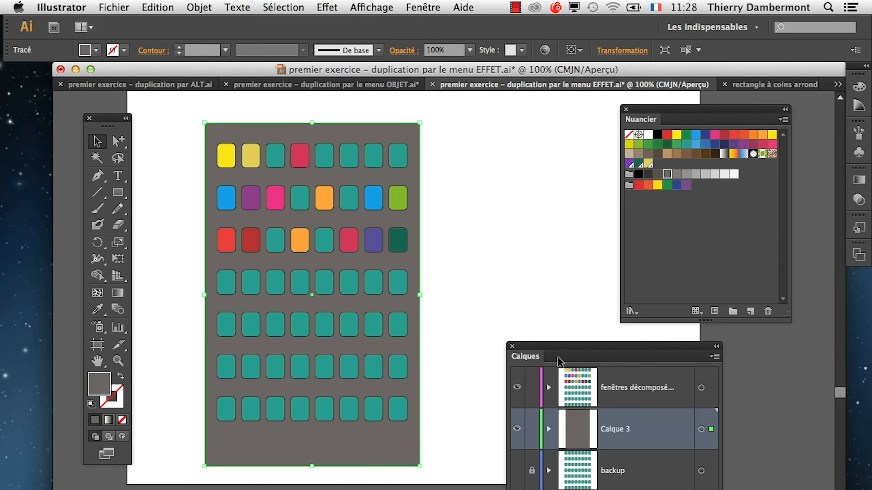
Shift the Calques panel aside and move the grey rectangle's bottom edge up slightly to reduce the space below the last window row.
left_click_drag(558, 353, 588, 356)
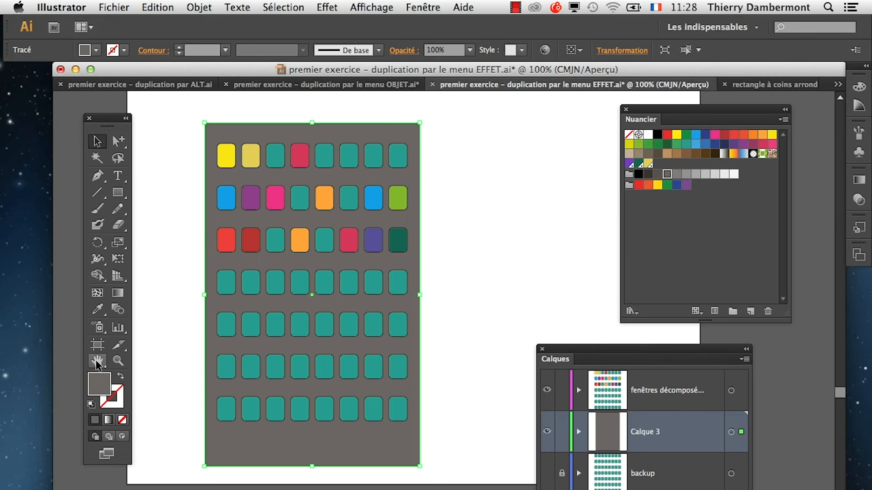
left_click(97, 362)
left_click_drag(402, 421, 416, 375)
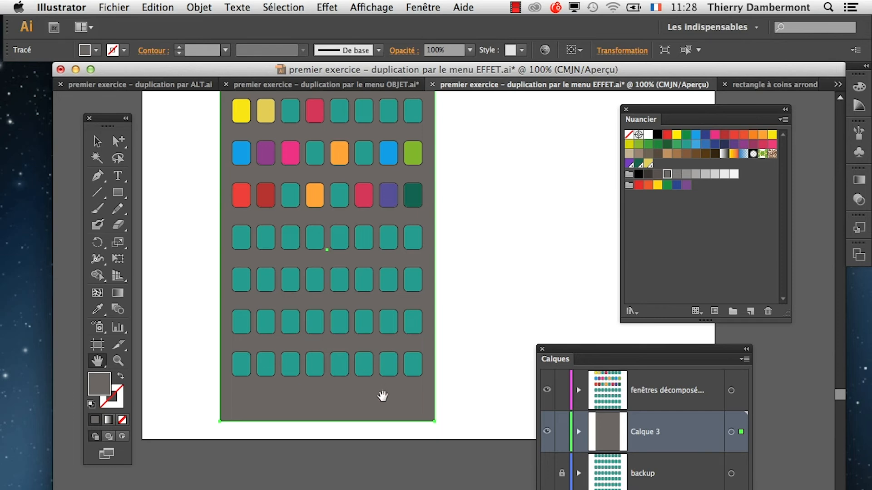
scroll(399, 291, "up", 2)
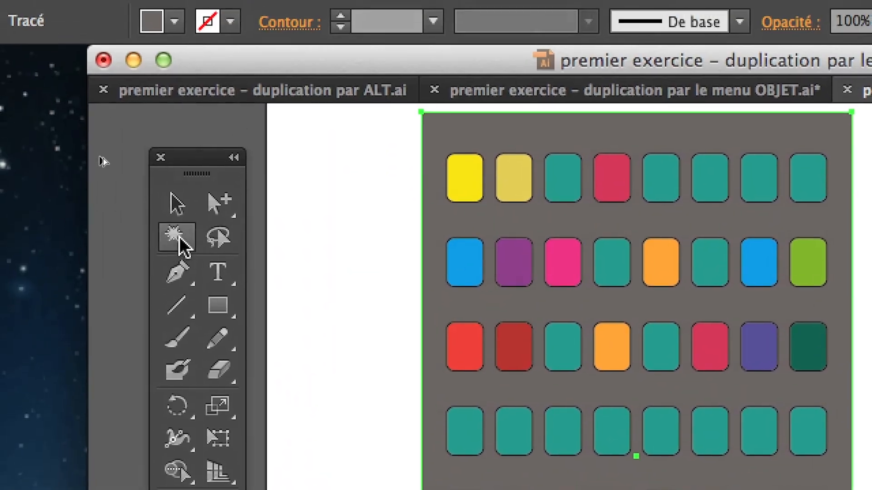
left_click(175, 224)
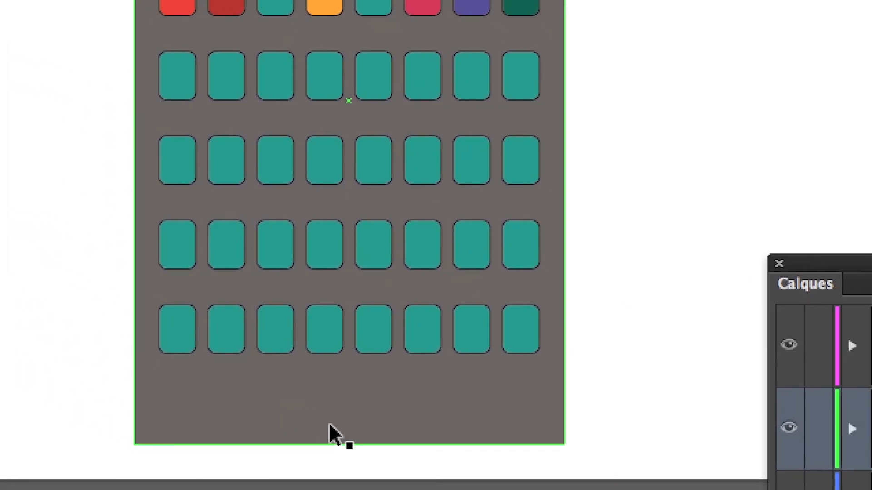
left_click_drag(338, 433, 335, 267)
left_click_drag(336, 362, 343, 489)
left_click_drag(339, 440, 337, 391)
left_click_drag(338, 422, 337, 436)
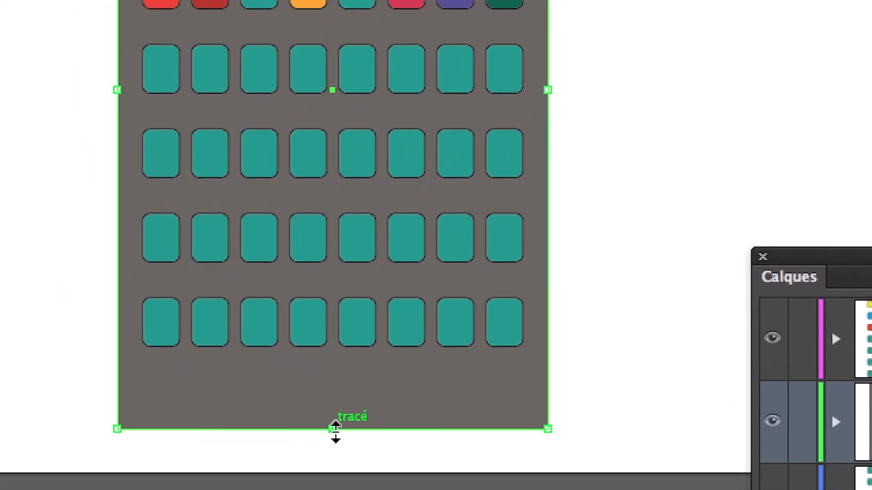
mouse_move(336, 432)
left_mouse_down()
mouse_move(331, 448)
mouse_move(336, 411)
mouse_move(335, 430)
left_mouse_up()
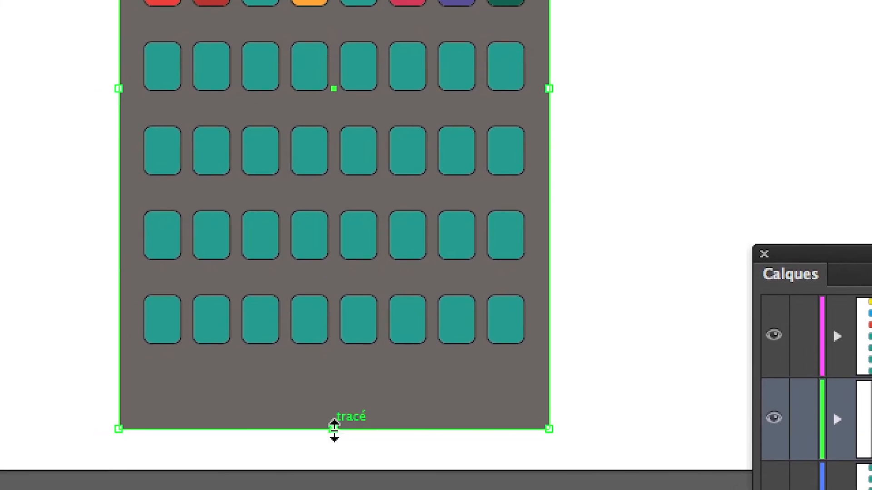
left_click_drag(317, 434, 318, 434)
Clear the window grid selection and delete the two middle windows of the bottom row individually.
left_click(326, 400)
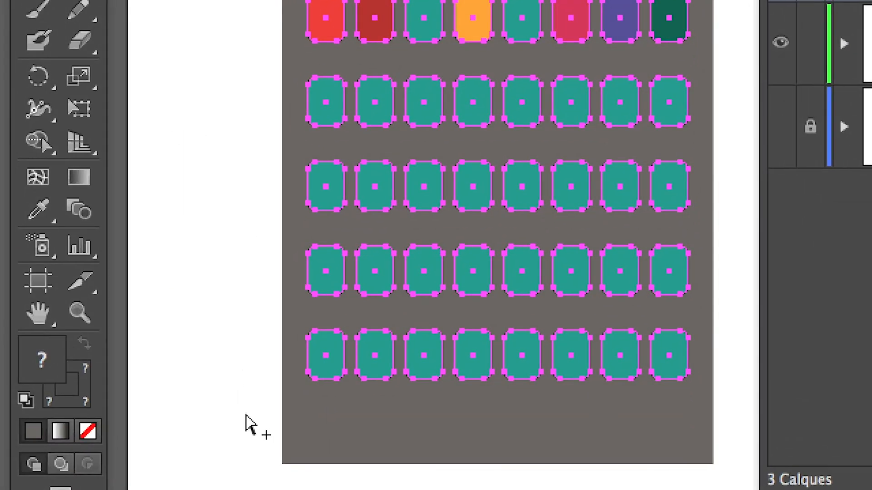
left_click(248, 416)
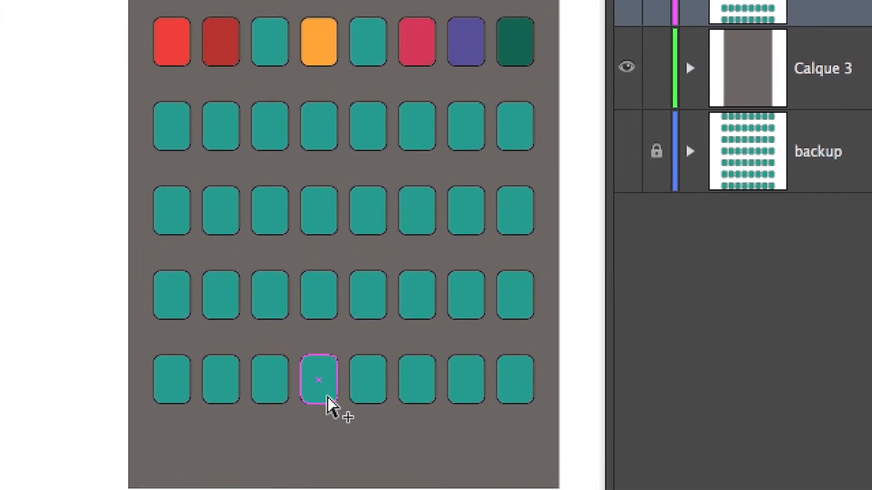
key("Delete")
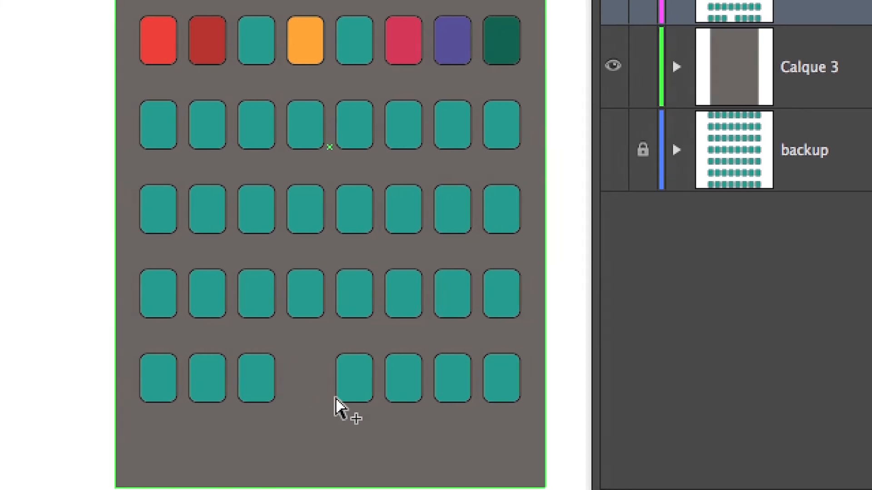
left_click(361, 396)
key("Delete")
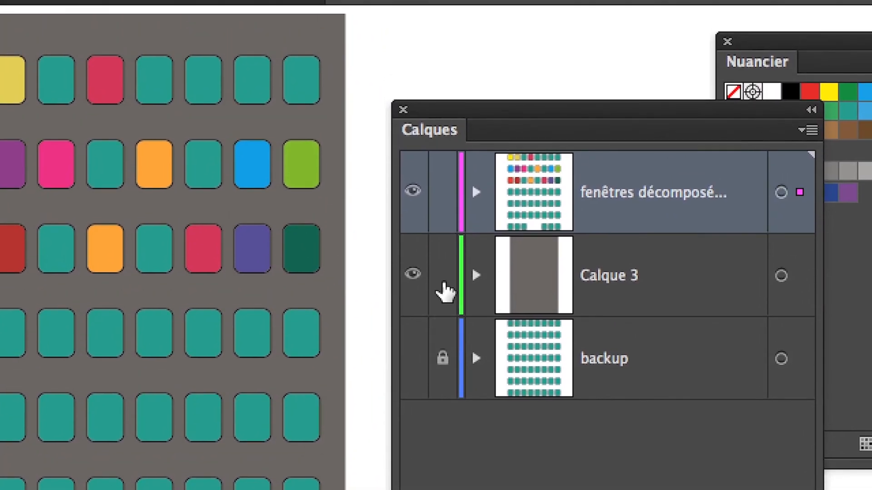
Lock the Calque 3 layer and move the Calques panel clear of the facade.
left_click(515, 123)
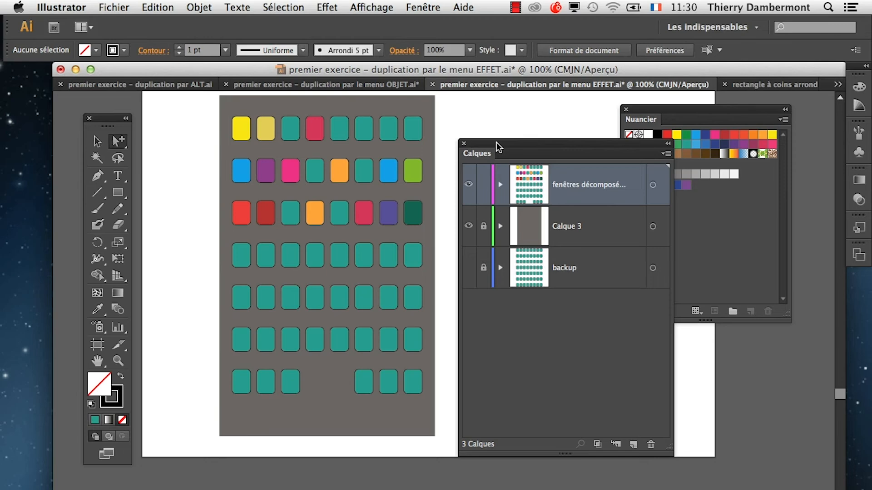
left_click_drag(497, 142, 554, 244)
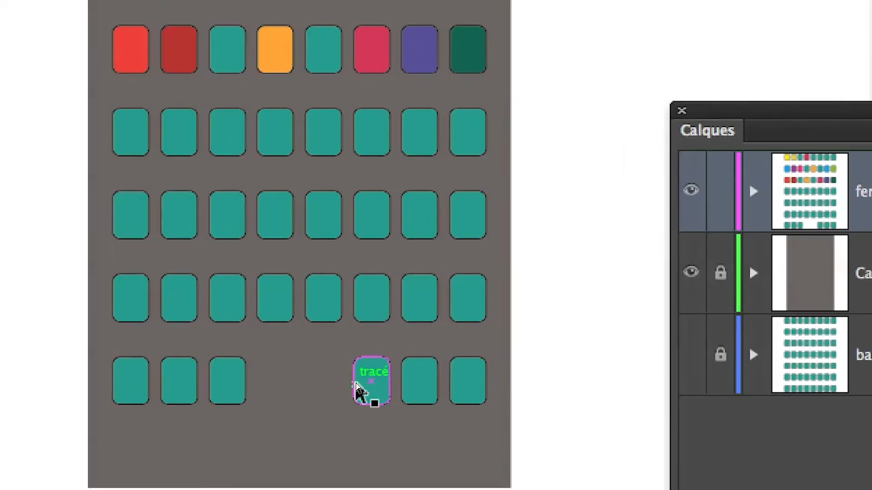
left_click(357, 386)
key("Delete")
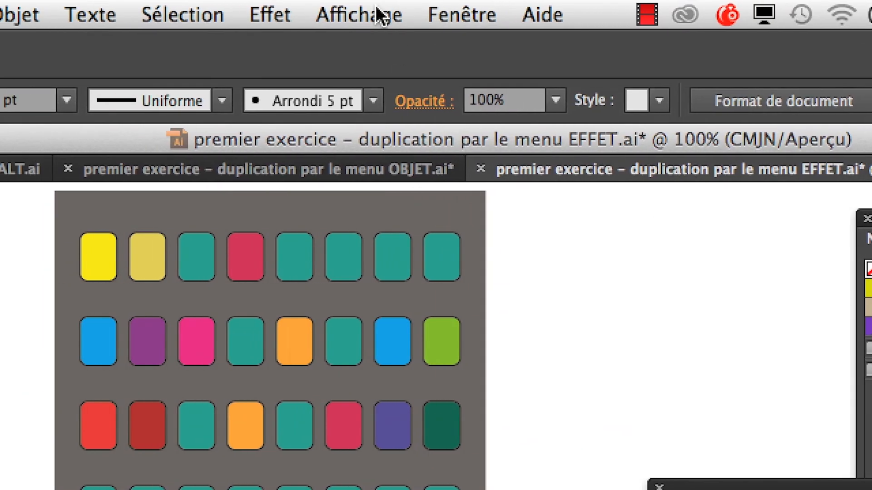
Check the Repères commentés setting and try drawing a door rectangle in the bottom-row gap, aligned to the windows, then undo it.
left_click(377, 10)
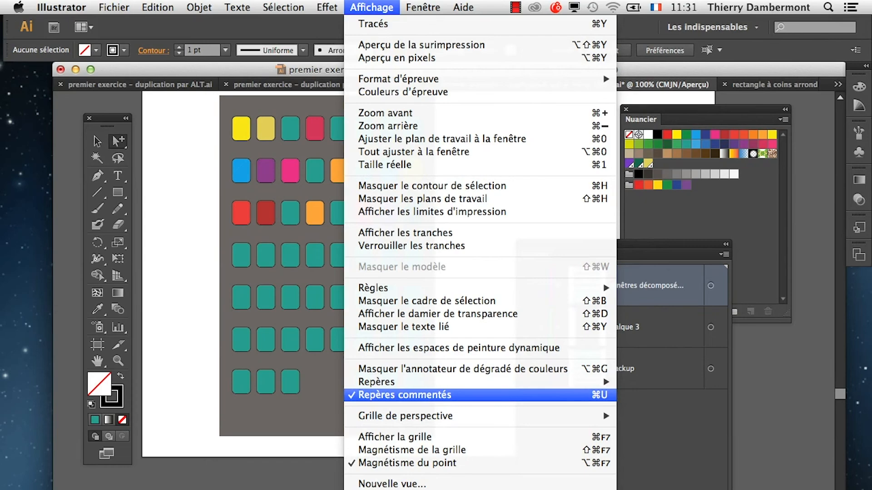
left_click(404, 273)
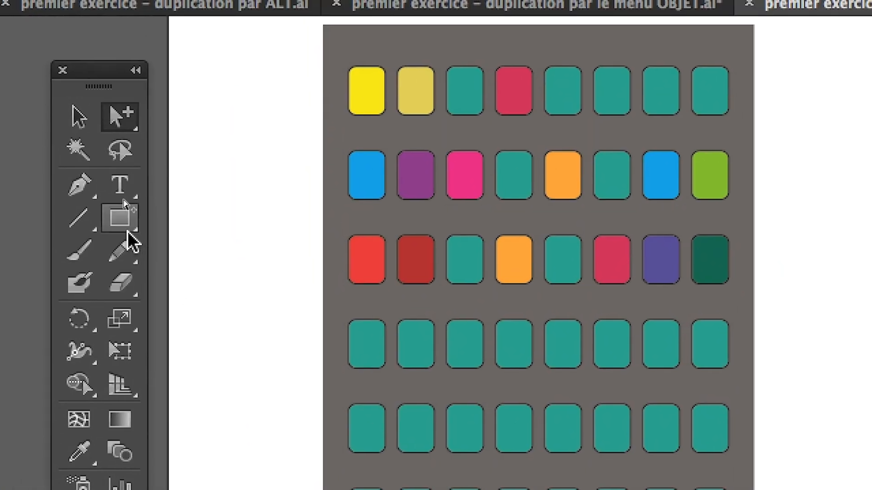
left_click(127, 227)
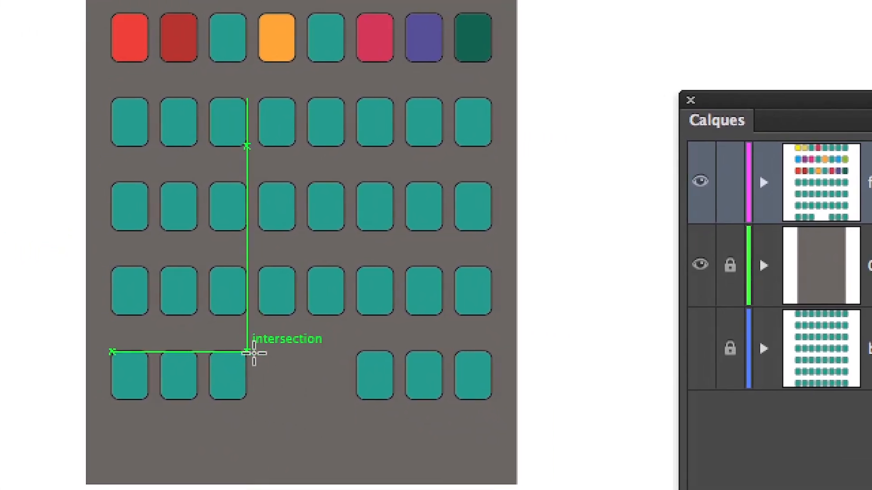
scroll(256, 354, "up", 2)
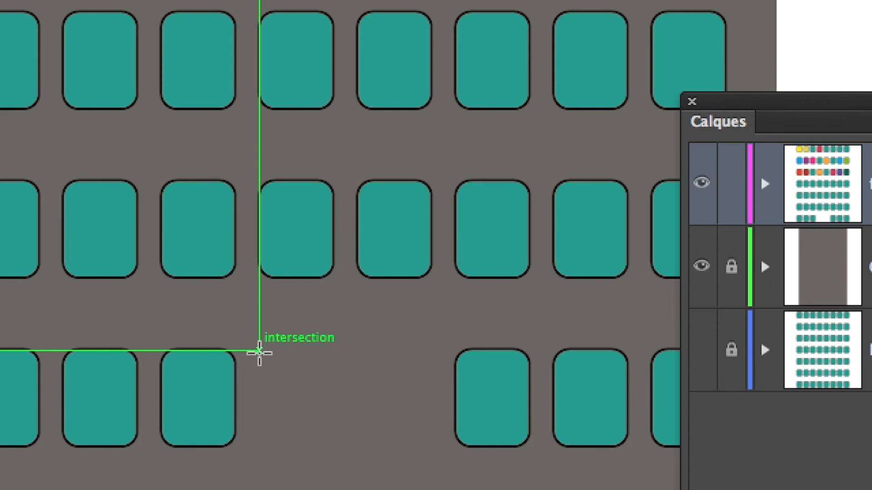
mouse_move(259, 351)
left_mouse_down()
mouse_move(259, 367)
mouse_move(308, 418)
left_mouse_up()
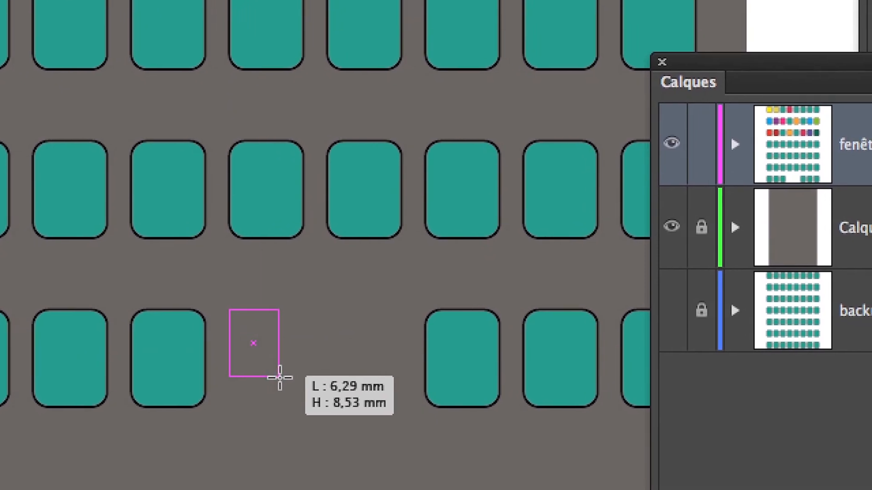
mouse_move(279, 377)
left_mouse_down()
mouse_move(331, 416)
mouse_move(327, 459)
left_mouse_up()
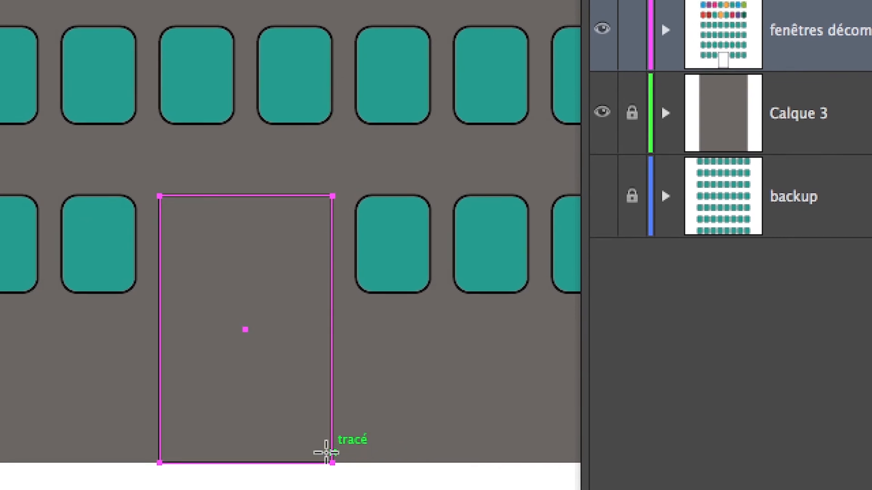
key("super+z")
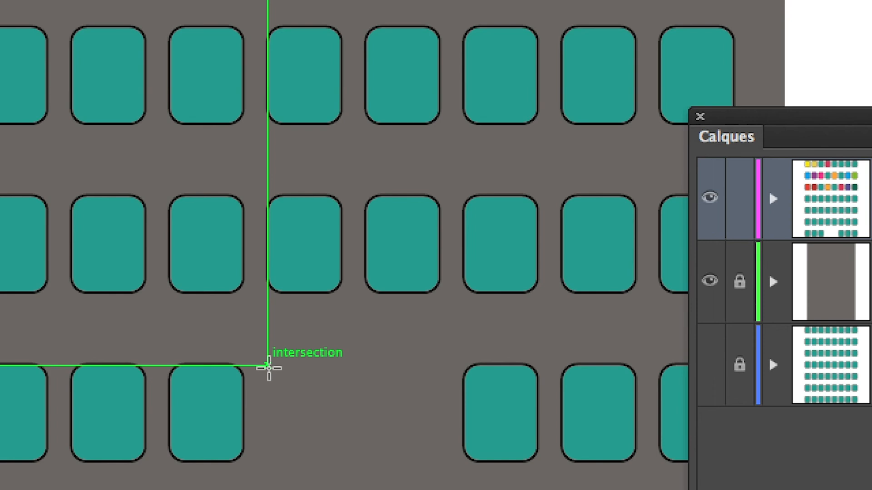
Try drawing the door rectangle from the gap's upper-left corner to just below the facade's bottom edge, then undo it.
left_click_drag(269, 368, 330, 470)
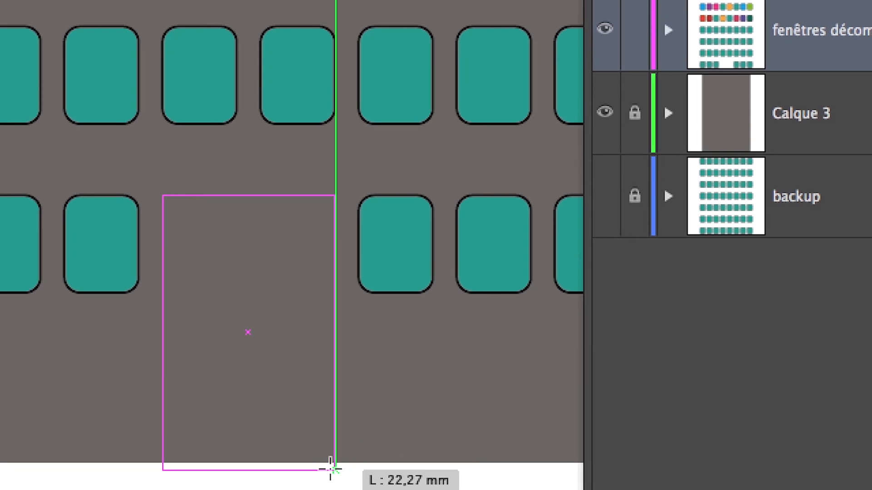
left_click_drag(331, 469, 332, 470)
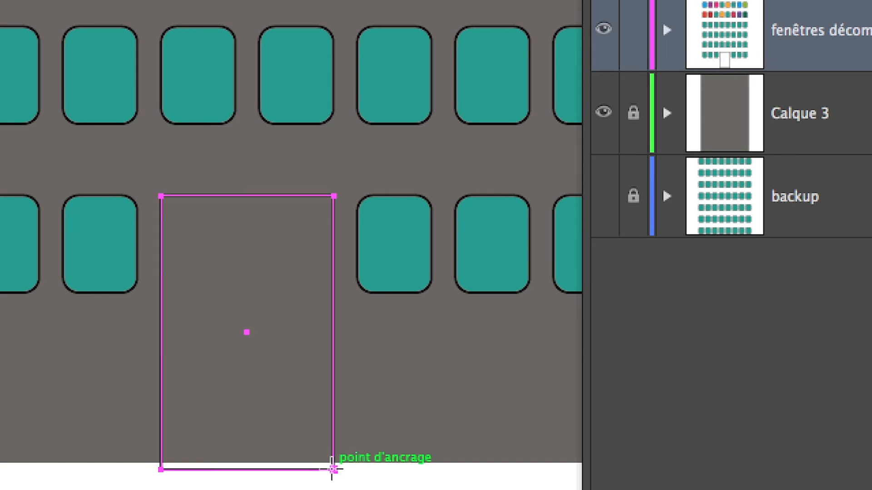
key("super+z")
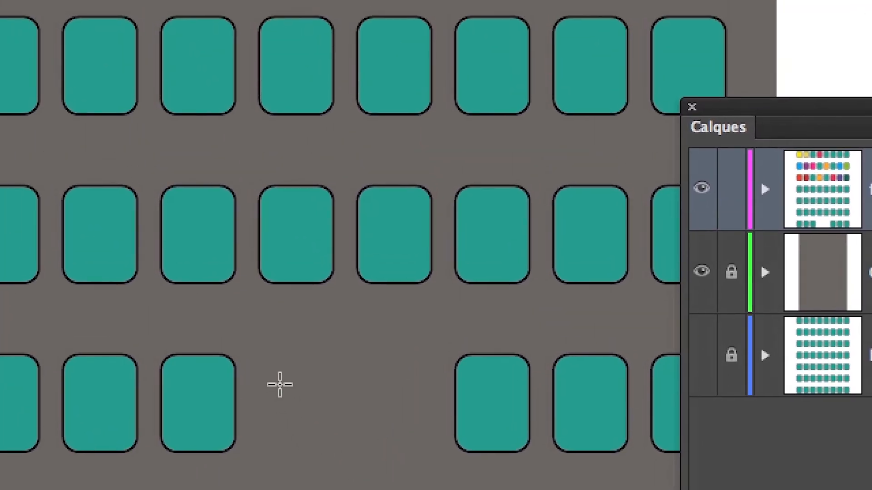
Try the door rectangle again at about 22 mm wide, close the rectangle size dialog, and remove the shape.
left_click_drag(259, 355, 410, 489)
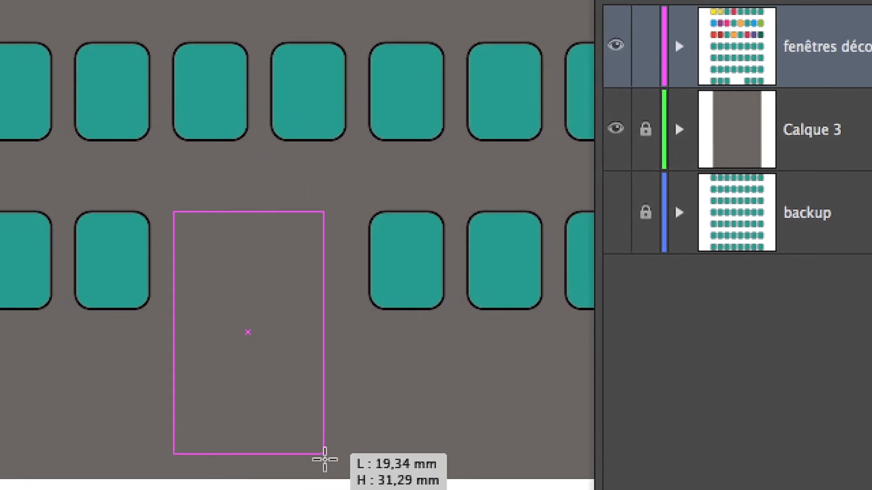
mouse_move(325, 459)
left_mouse_down()
mouse_move(343, 471)
mouse_move(333, 464)
left_mouse_up()
left_click(334, 464)
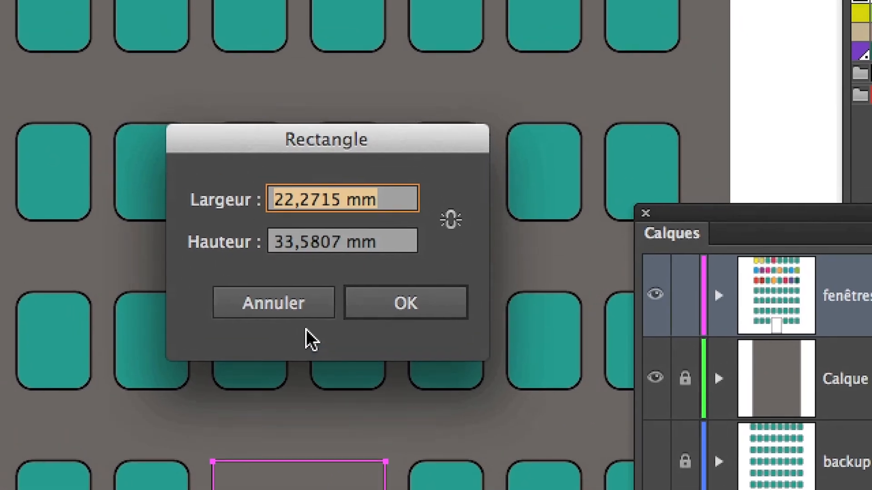
left_click(299, 307)
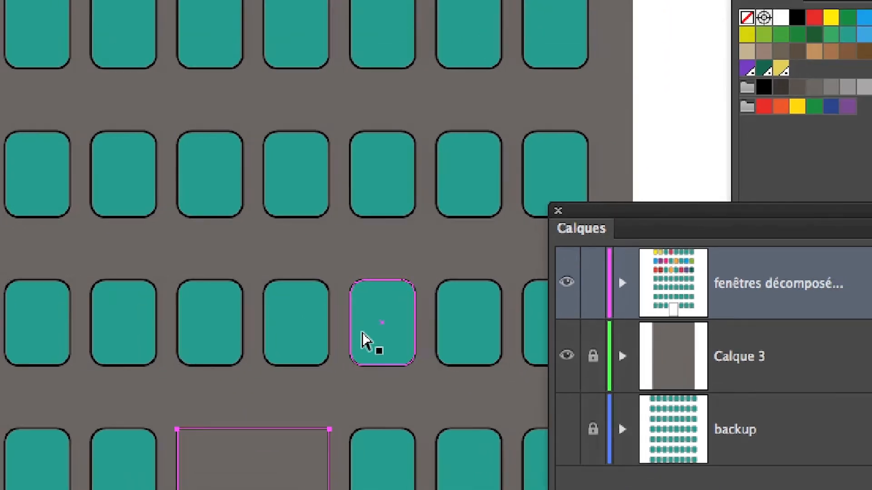
key("BackSpace")
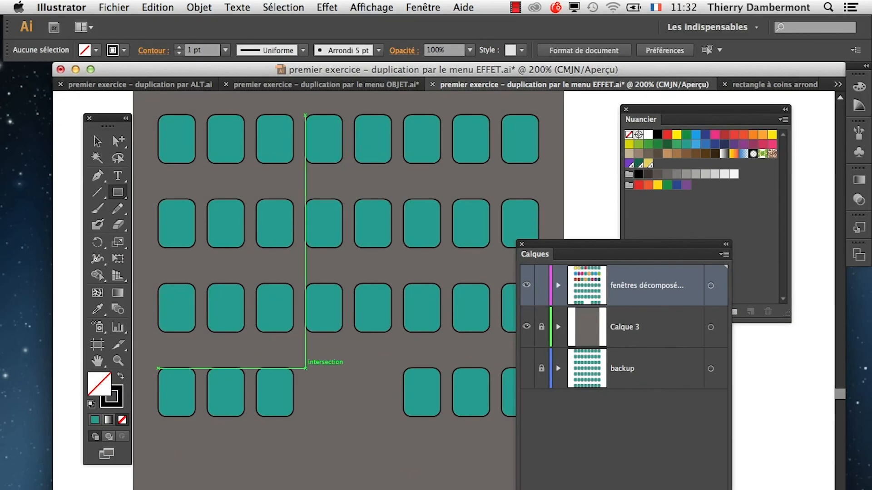
Draw the door rectangle from the window tops in the bottom-row gap down to the facade's base and fill it with light grey.
left_click_drag(305, 368, 391, 489)
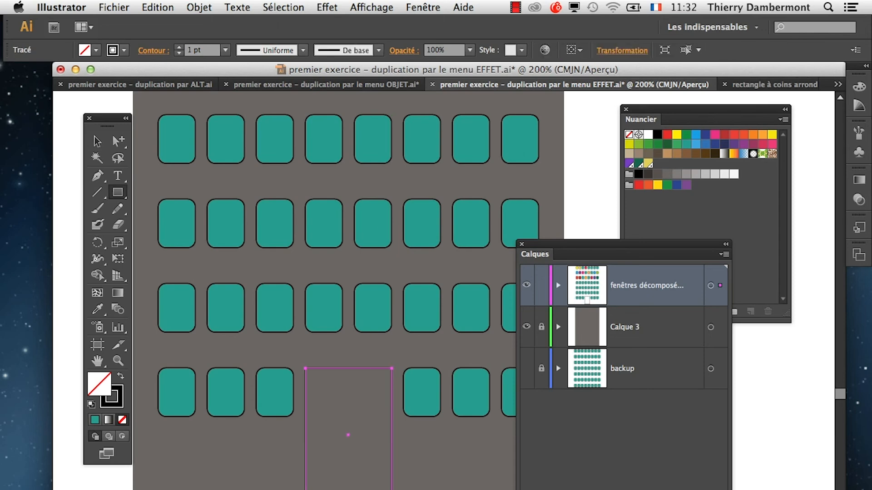
key("super+plus")
key("super+plus")
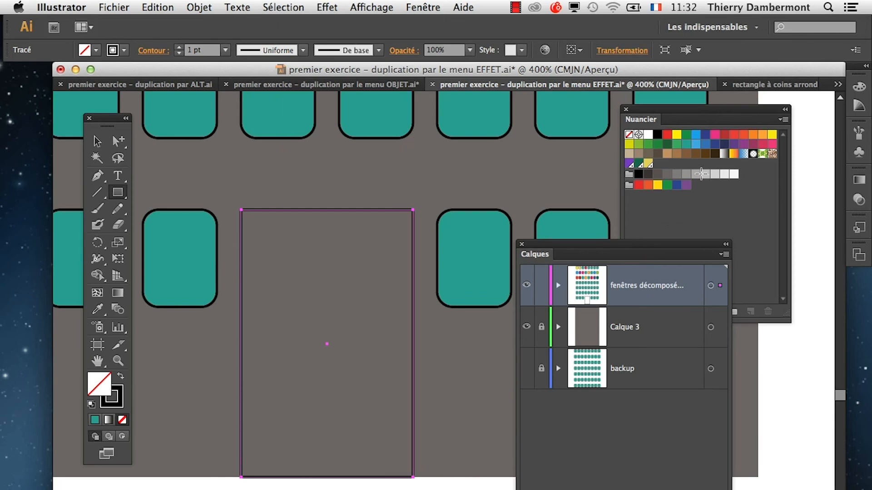
left_click(701, 173)
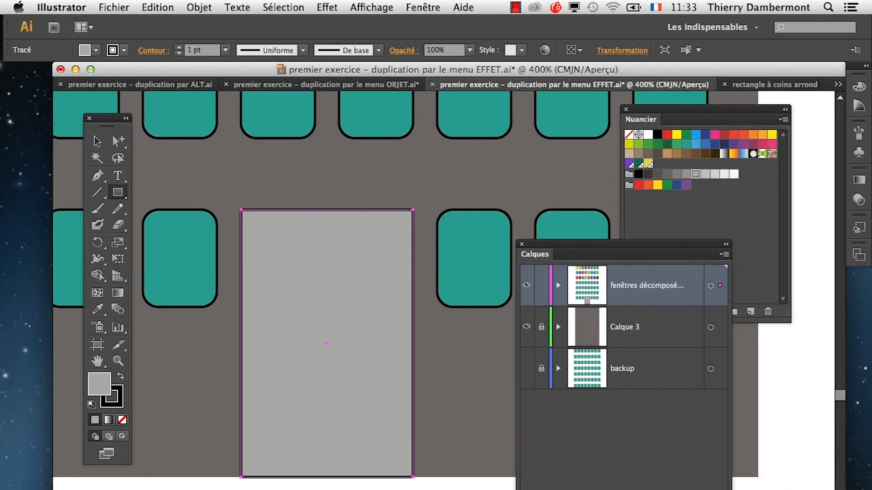
Expand the windows layer's contents, draw a narrow, tall rectangle off-centre inside the grey door, and fill it with the lightest grey swatch.
left_click(558, 285)
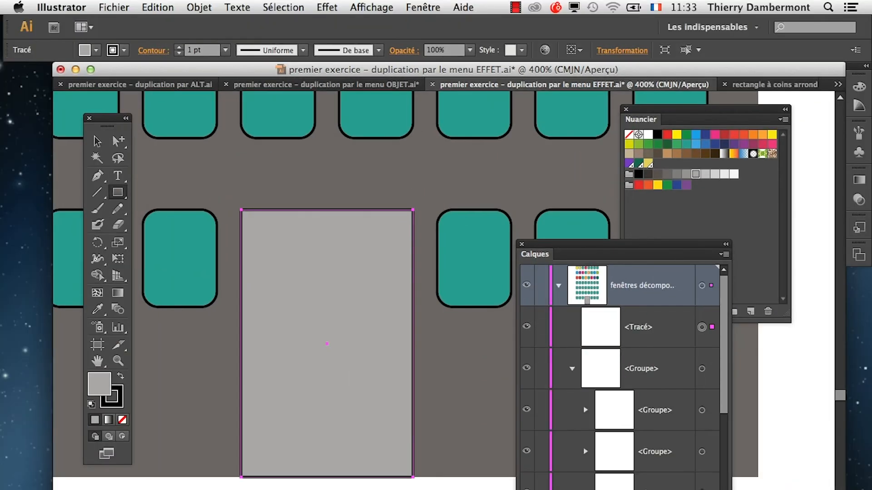
left_click(571, 369)
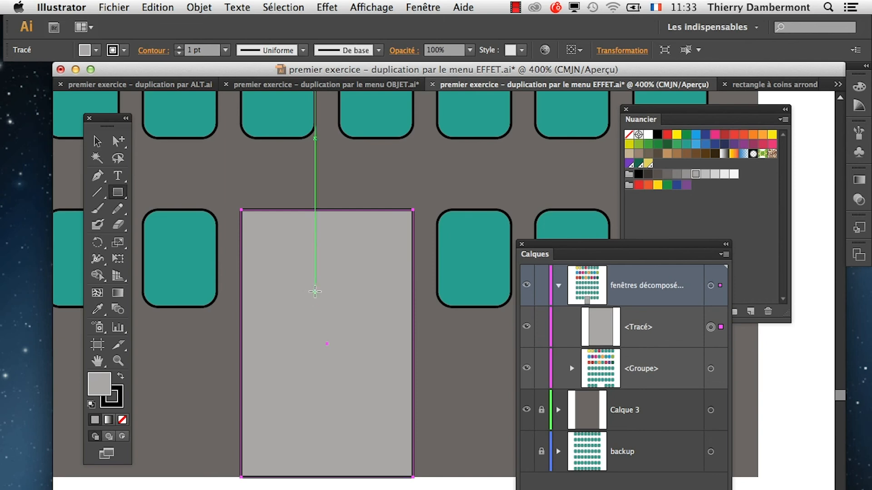
left_click_drag(315, 293, 379, 449)
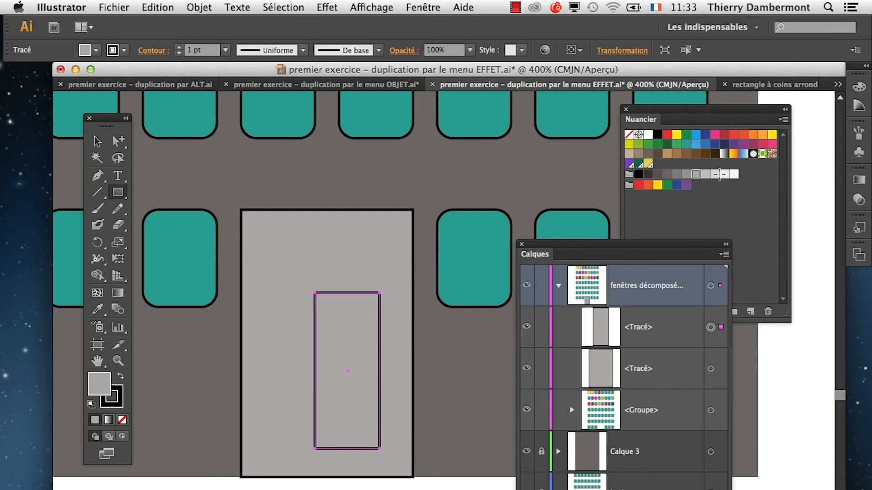
left_click(730, 174)
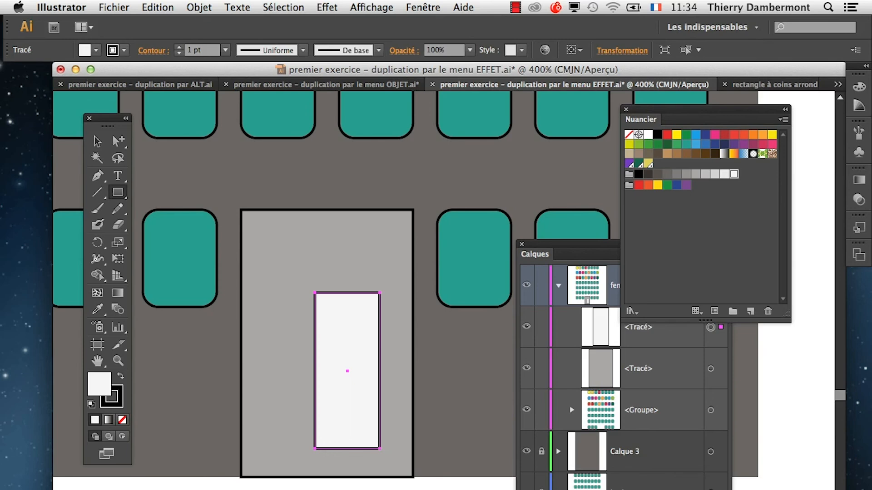
left_click(584, 255)
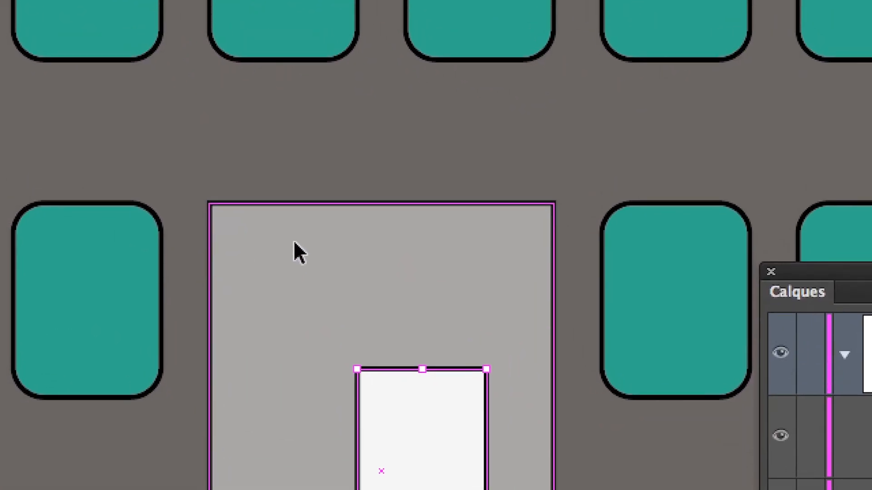
Select the grey and white rectangles together on the artwork, again by targeting their paths in the layer, and finally with a marquee.
left_click(542, 359)
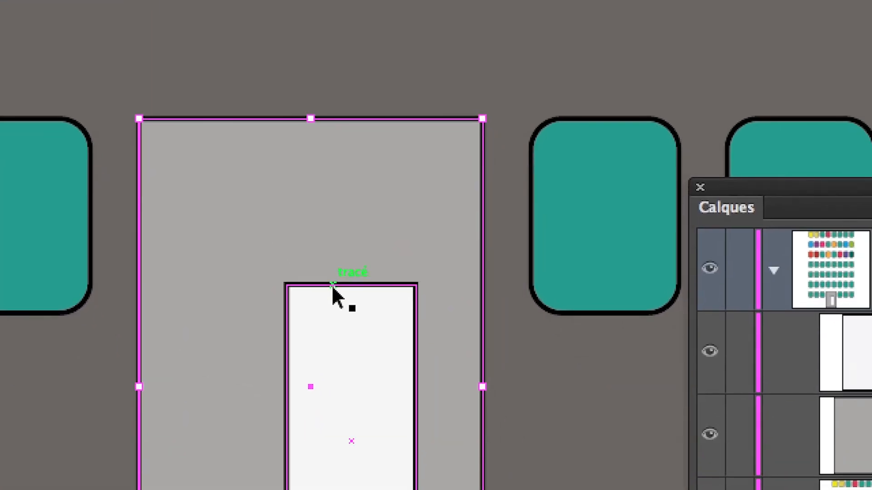
left_click(336, 301)
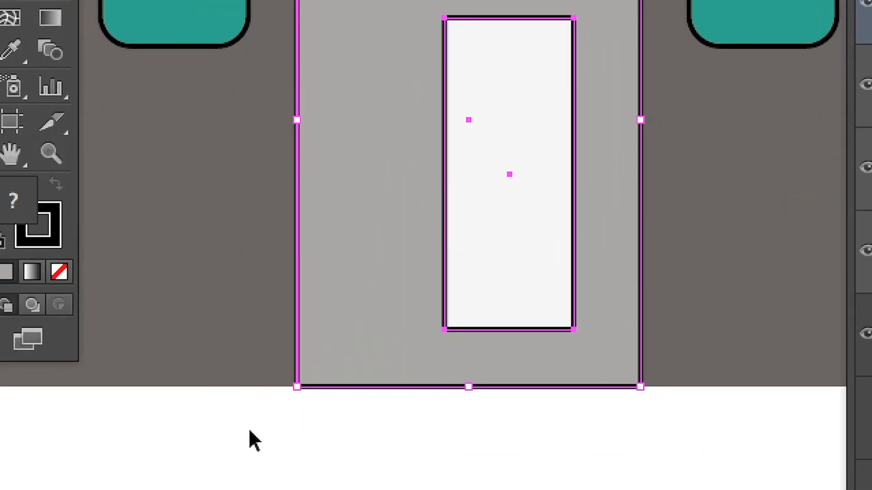
left_click(249, 431)
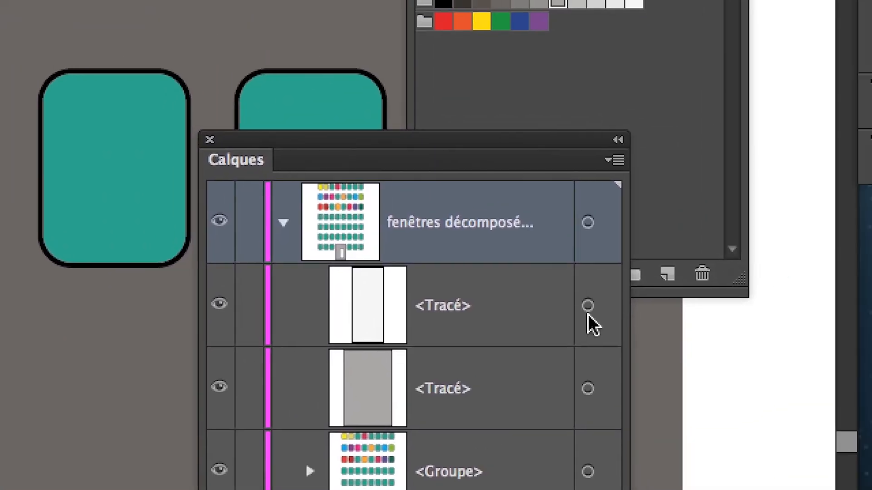
left_click(751, 268)
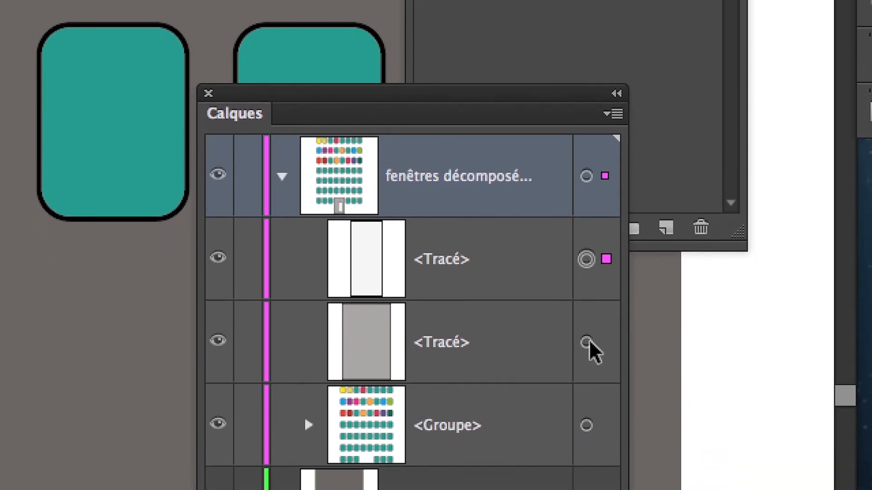
left_click(587, 376, "shift")
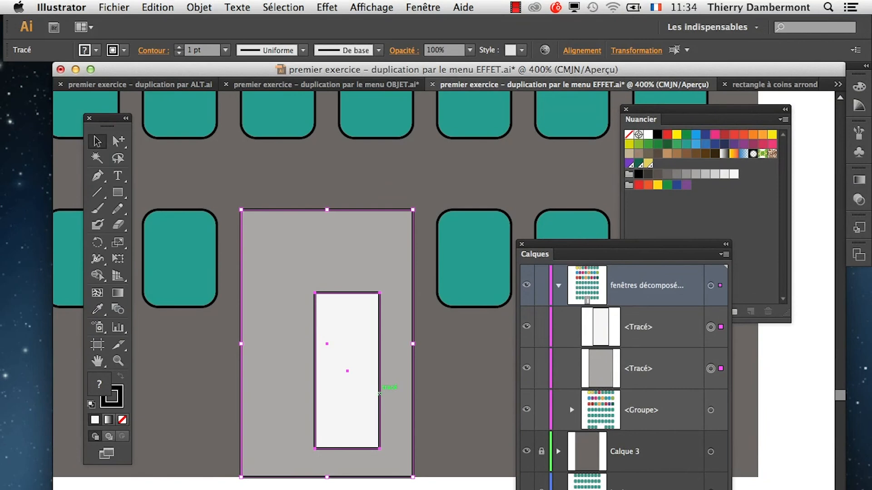
key("super+shift+a")
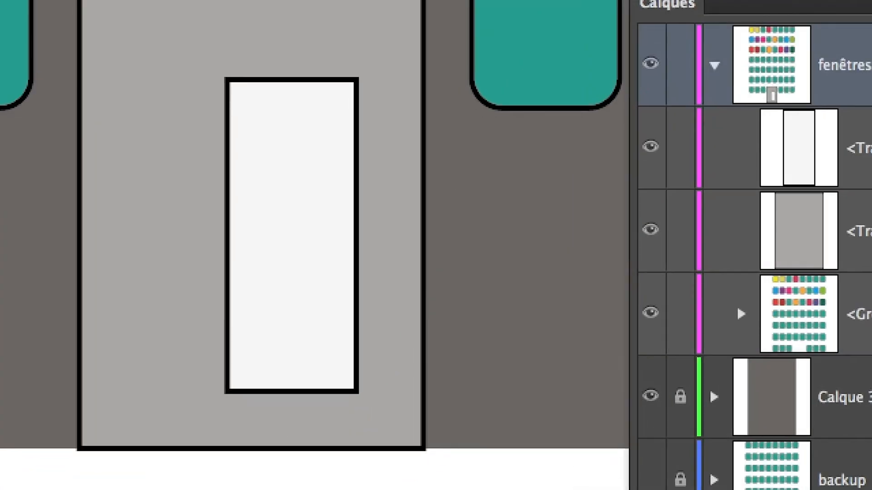
left_click_drag(403, 486, 340, 437)
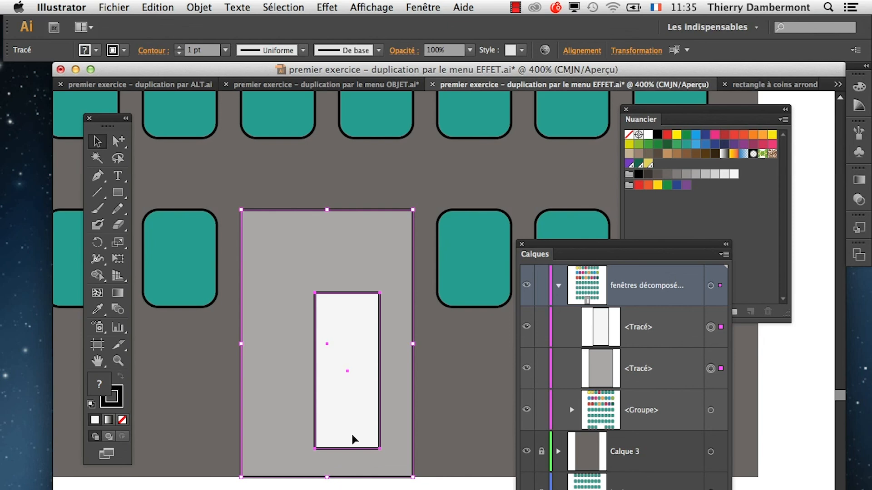
Move and narrow the Calques panel to clear the artwork, and place the Alignment panel beside the door.
left_click_drag(561, 249, 637, 352)
left_click_drag(830, 422, 778, 422)
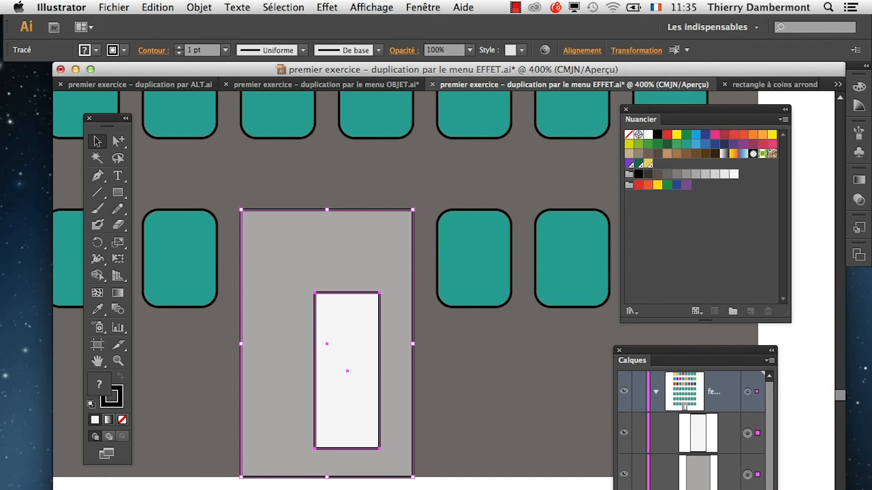
key("shift+F7")
left_click_drag(377, 402, 518, 156)
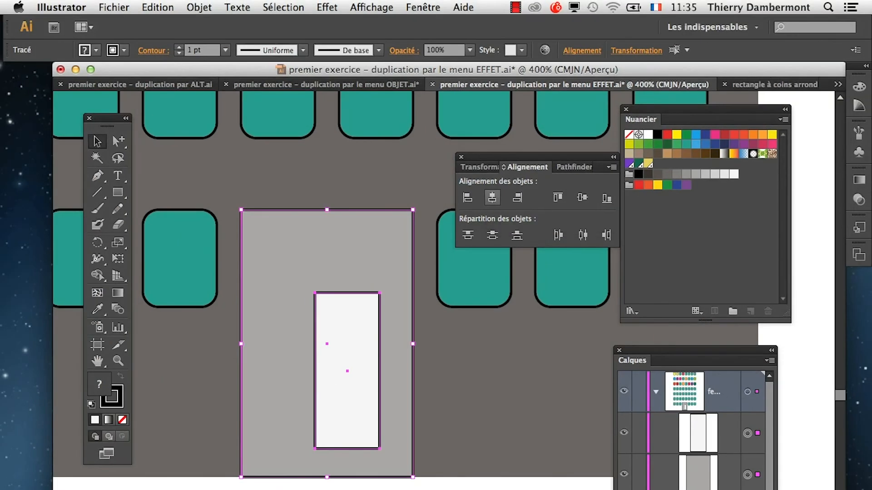
Try aligning both rectangles on their horizontal centres relative to the selection, then undo the alignment.
left_click(492, 197)
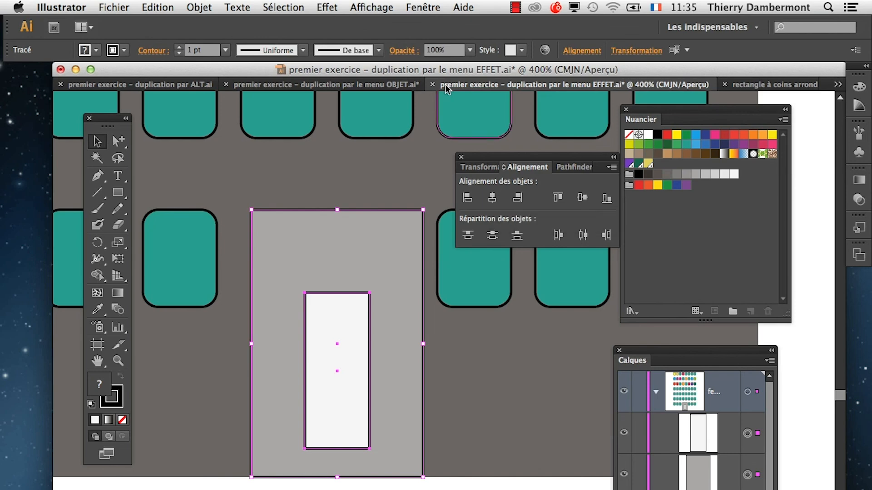
left_click(158, 7)
left_click(162, 23)
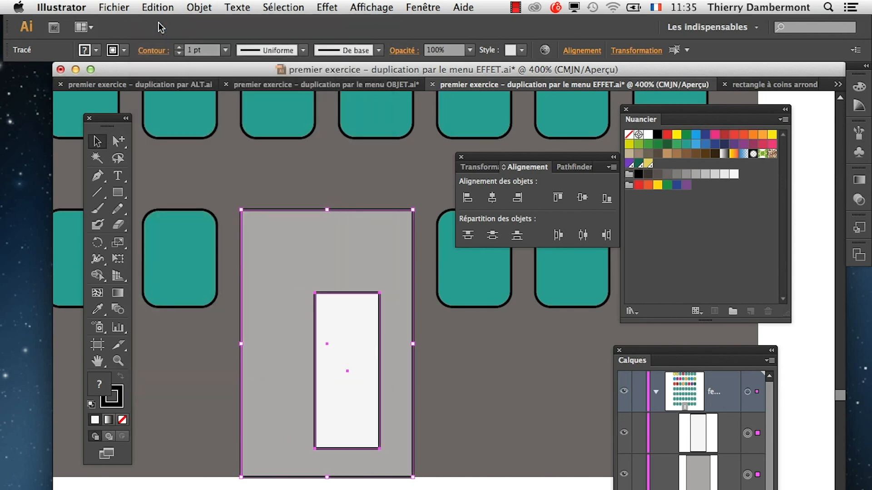
Reposition the Alignment panel, show its extra options, and review the available Aligner sur choices.
left_click_drag(496, 156, 473, 120)
left_click_drag(689, 103, 191, 488)
left_click_drag(471, 121, 520, 143)
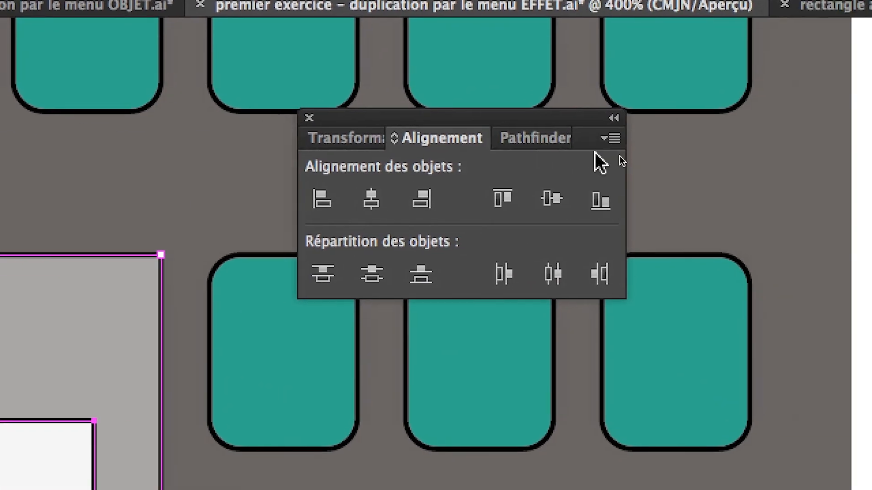
left_click(756, 159)
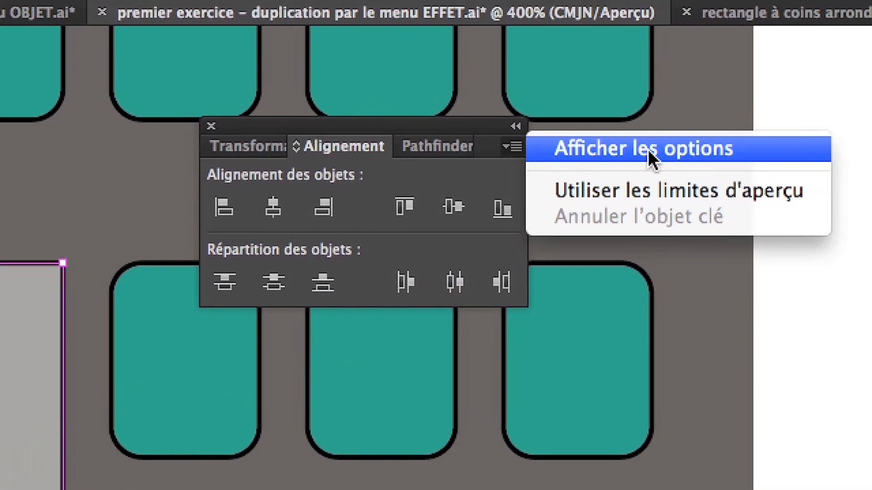
left_click(653, 150)
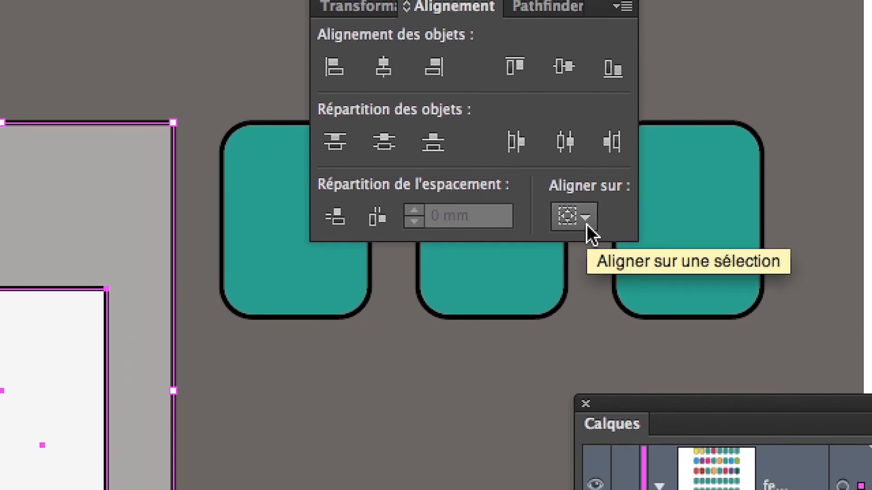
left_click(586, 220)
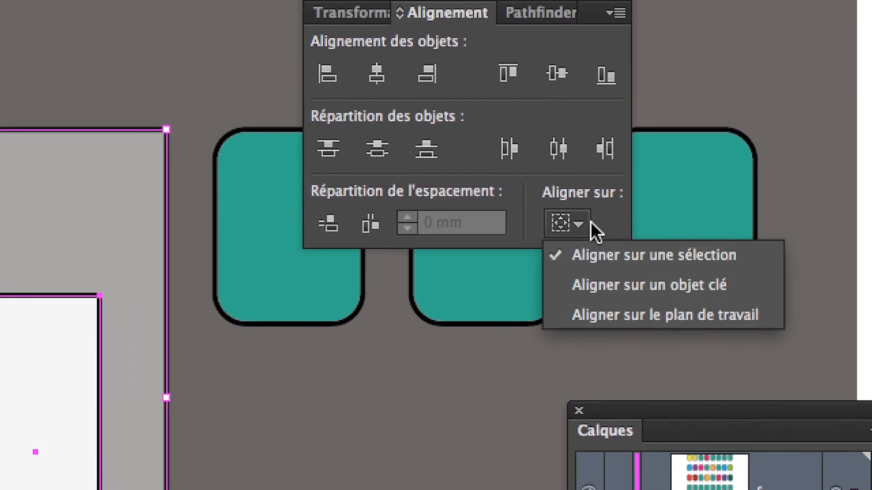
left_click(598, 212)
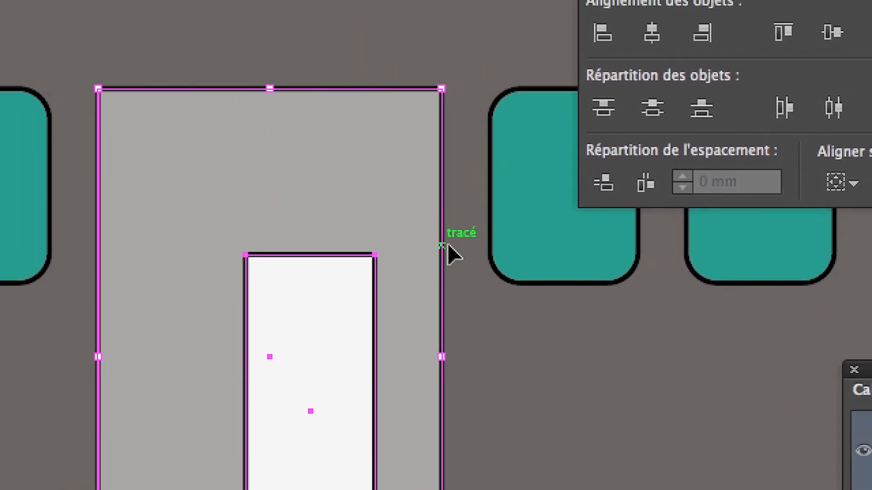
left_click(574, 181, "shift")
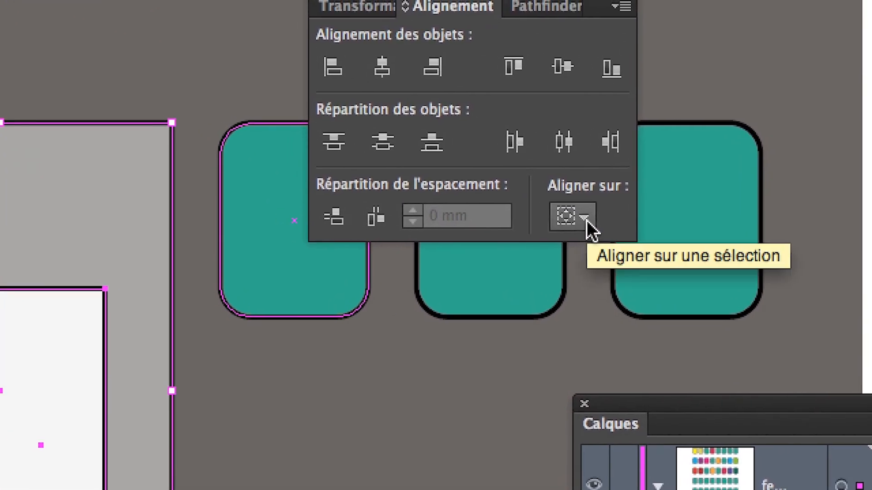
Set the alignment reference for the two rectangles to Aligner sur un objet clé.
left_click(586, 220)
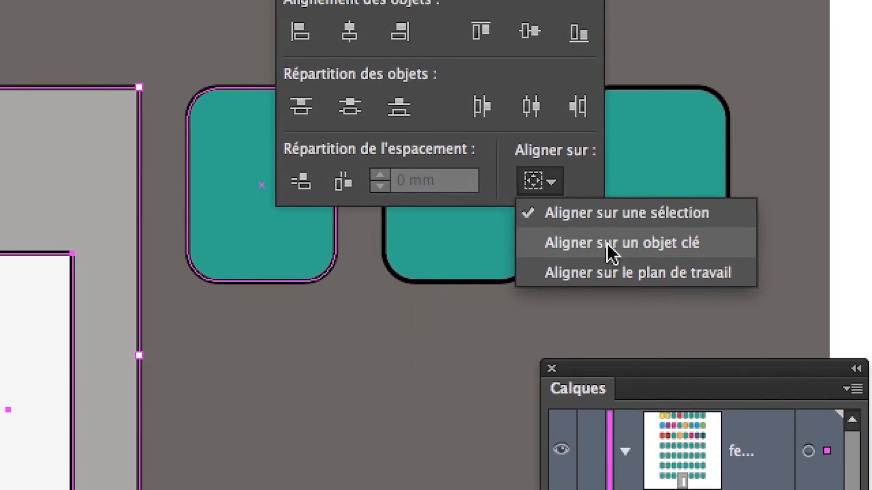
left_click(594, 246)
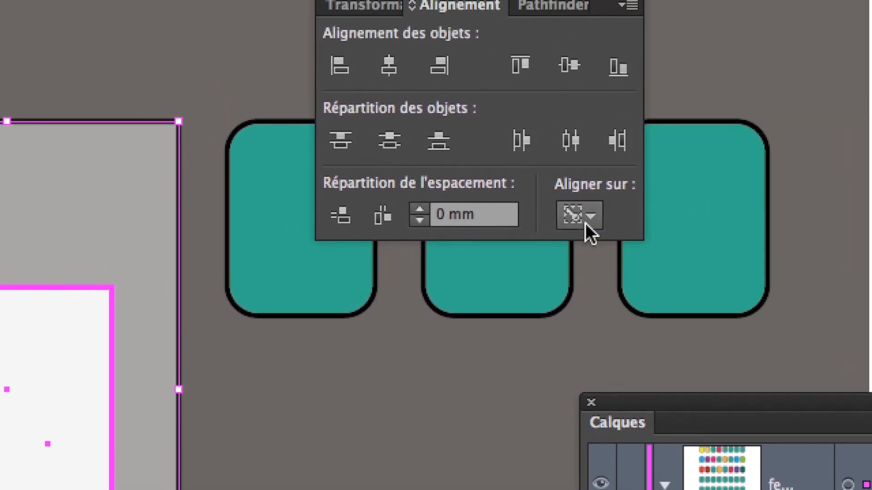
left_click(588, 221)
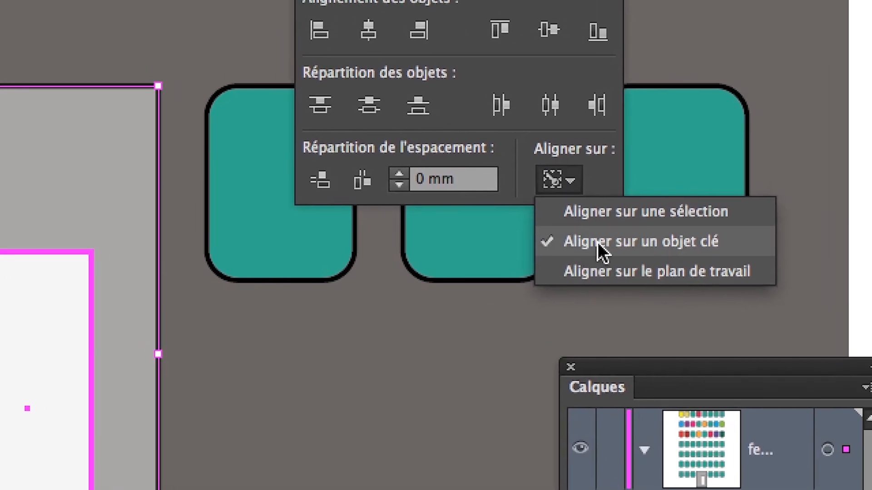
left_click(608, 244)
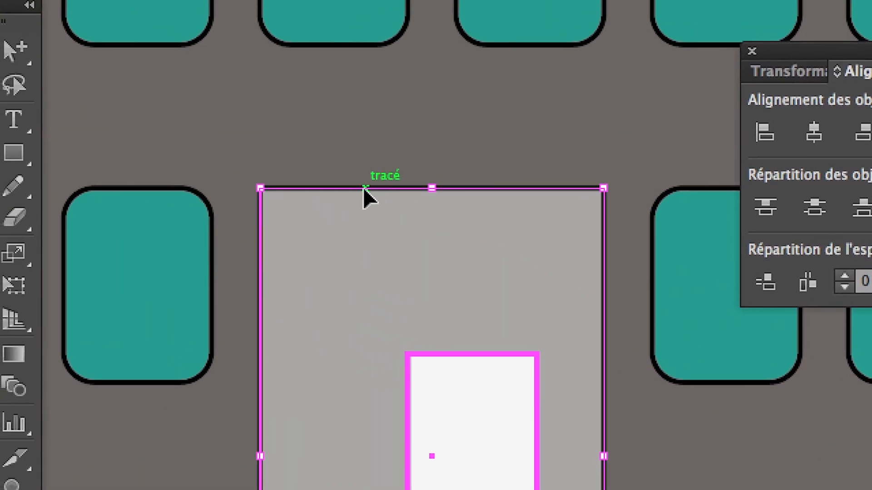
Try centring the white rectangle horizontally on the large grey rectangle as key object, then undo the alignment.
left_click(304, 164)
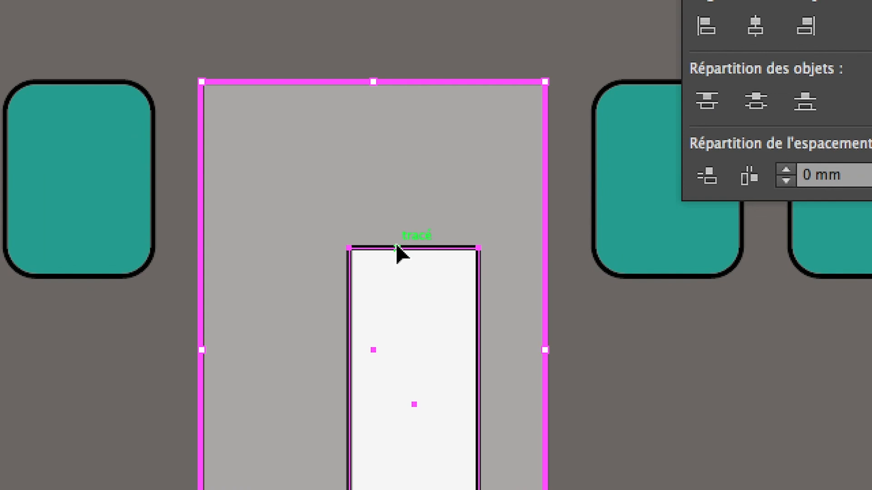
left_click(398, 248)
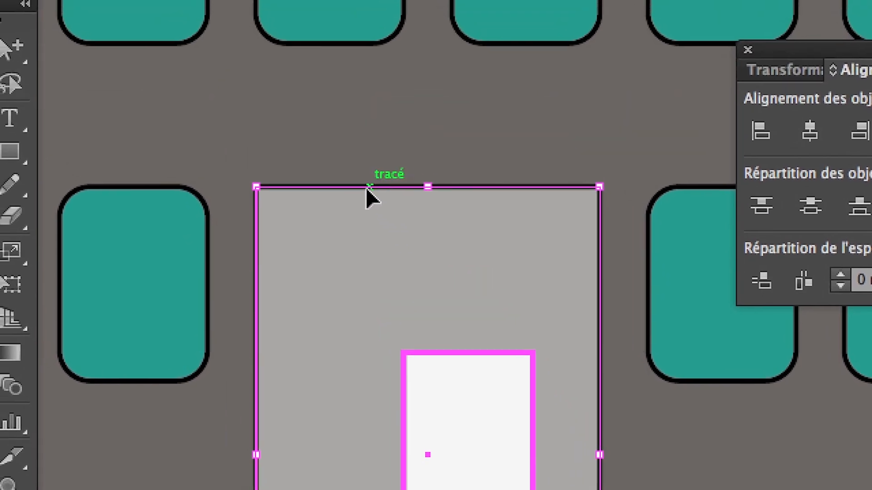
left_click(313, 83)
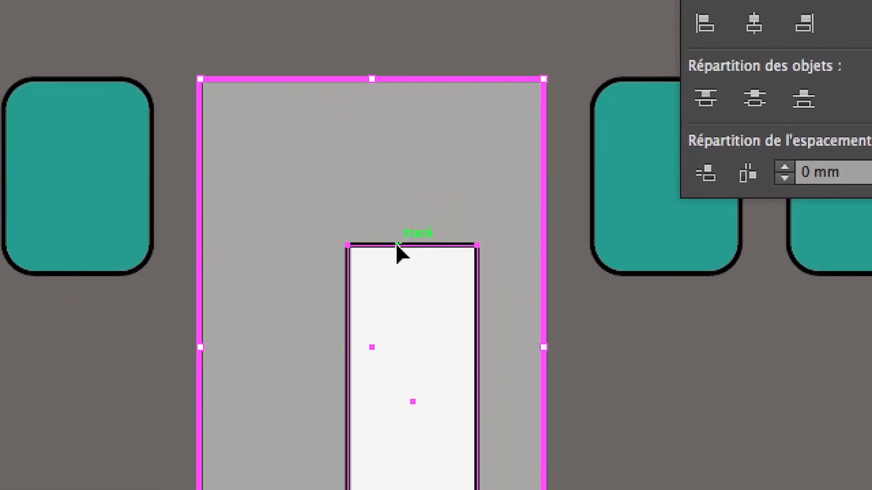
left_click(452, 353)
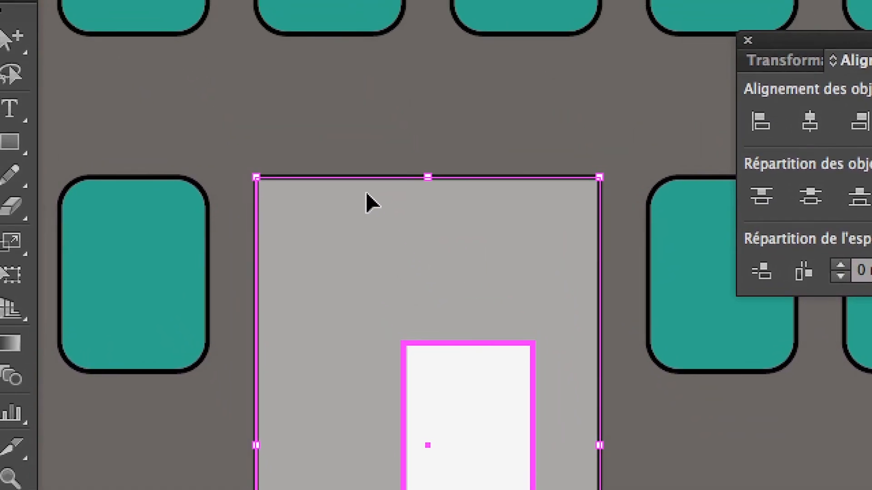
left_click(325, 108)
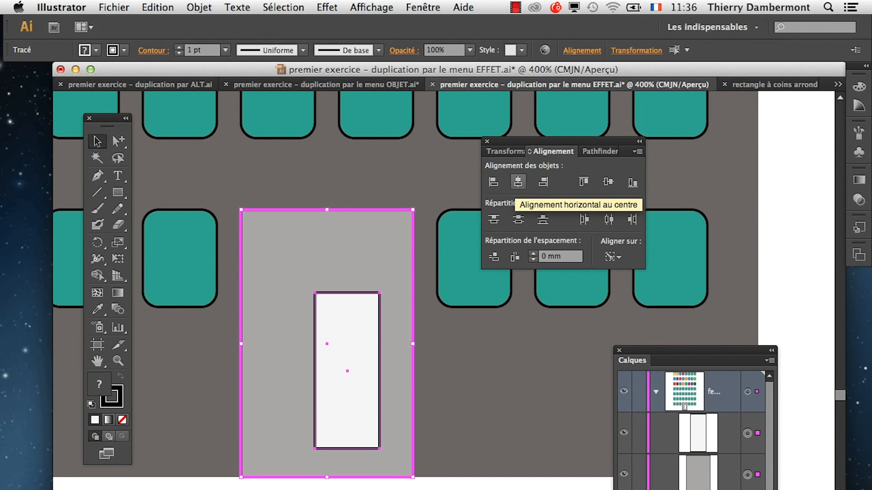
left_click(517, 181)
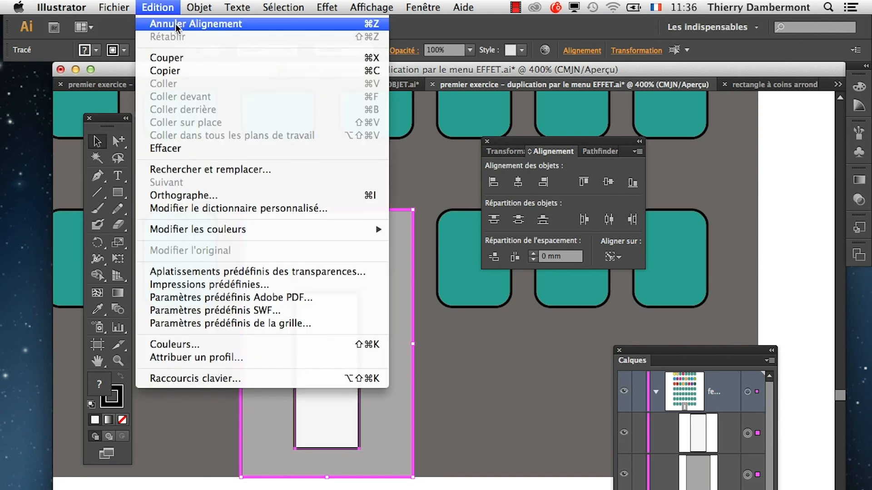
left_click(173, 24)
Reselect the grey and white door rectangles together and set their alignment reference to Aligner sur un objet clé.
key("super+shift+a")
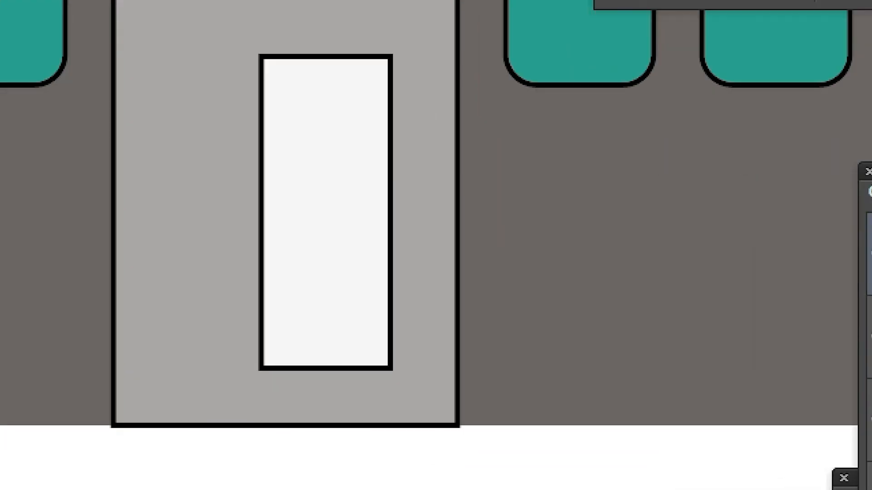
left_click_drag(386, 488, 331, 423)
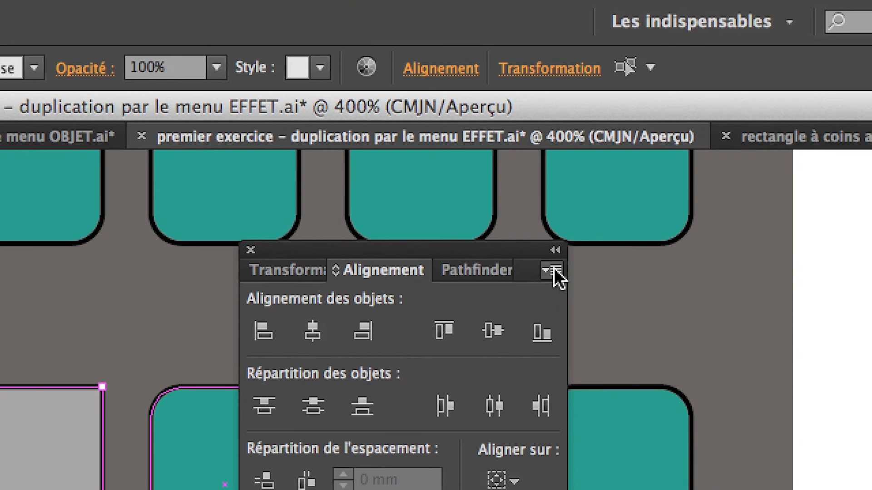
left_click(573, 134)
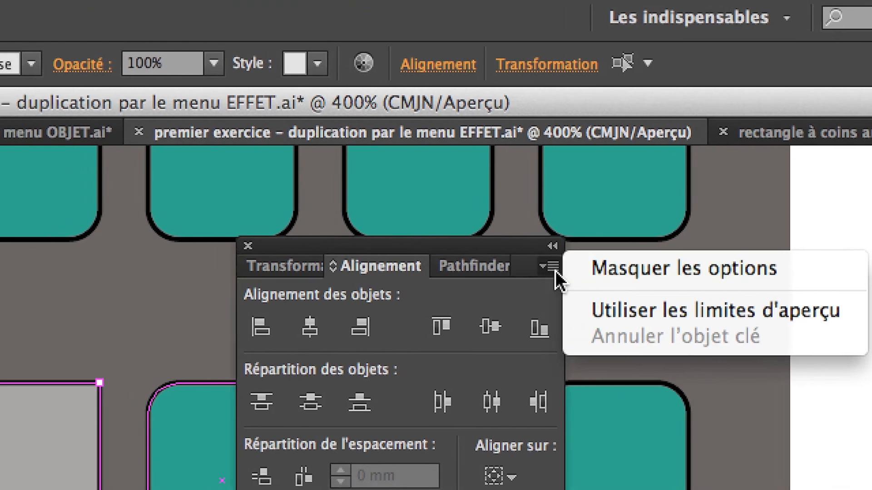
left_click(518, 269)
left_click(544, 349)
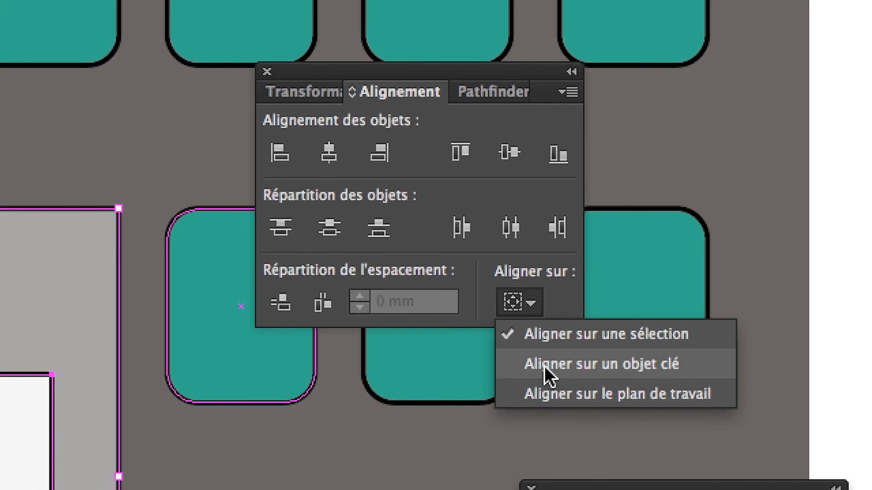
left_click(544, 366)
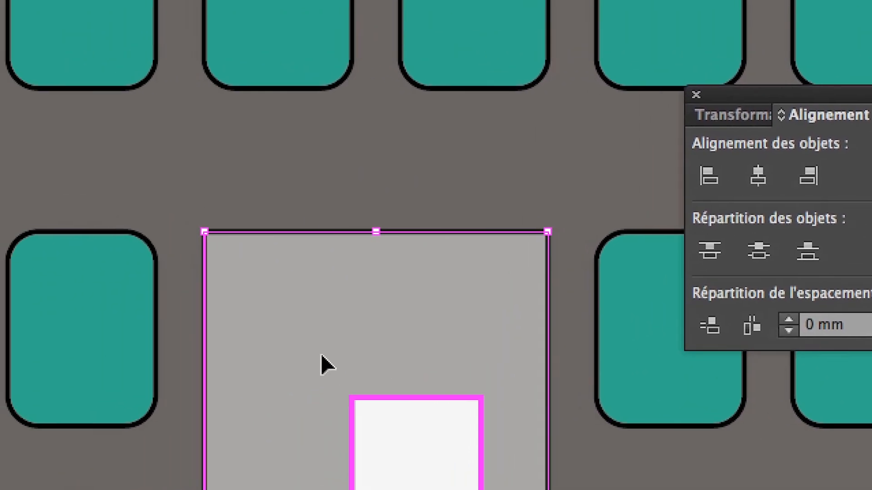
Make the large grey rectangle the key object, then align the white rectangle to its horizontal centre and bottom edge.
left_click(280, 232)
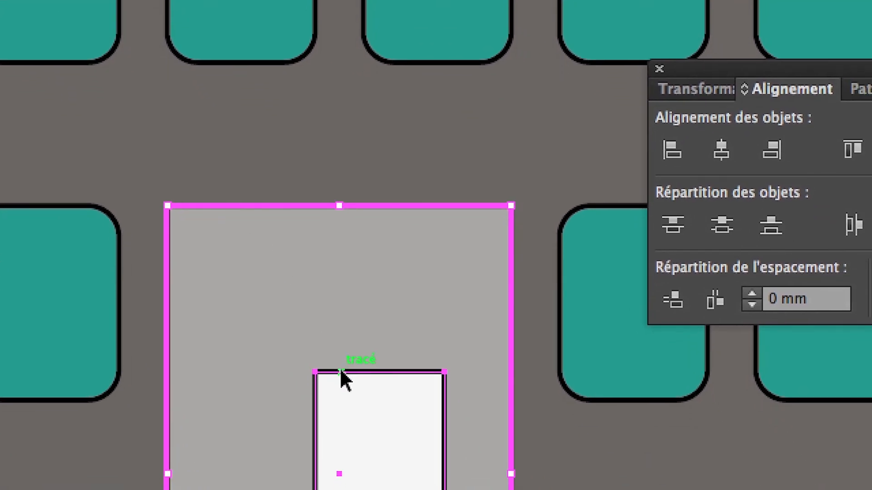
left_click(403, 477)
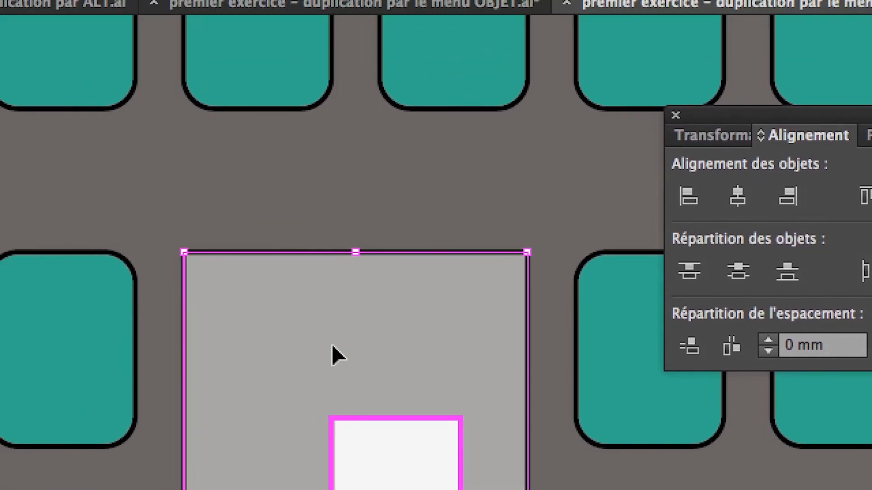
left_click(268, 252)
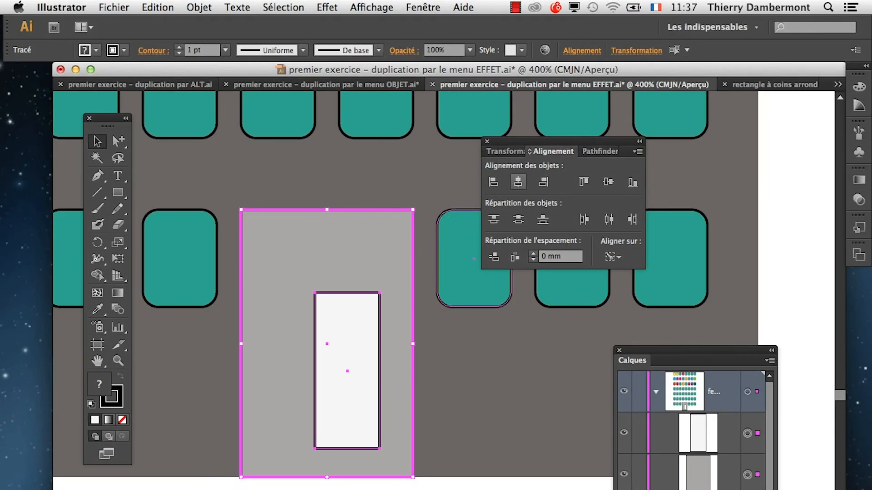
left_click(519, 182)
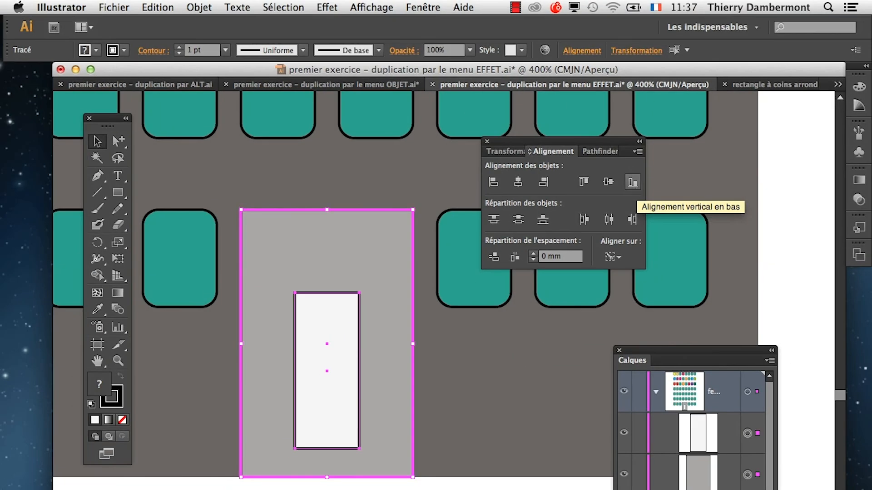
left_click(636, 186)
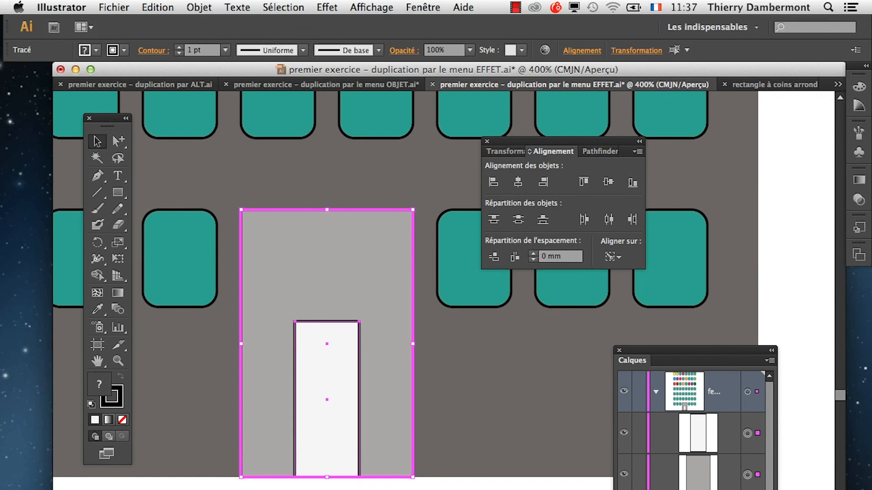
Deselect the door and examine the whole building at 100% zoom.
key("super+minus")
key("super+minus")
key("super+minus")
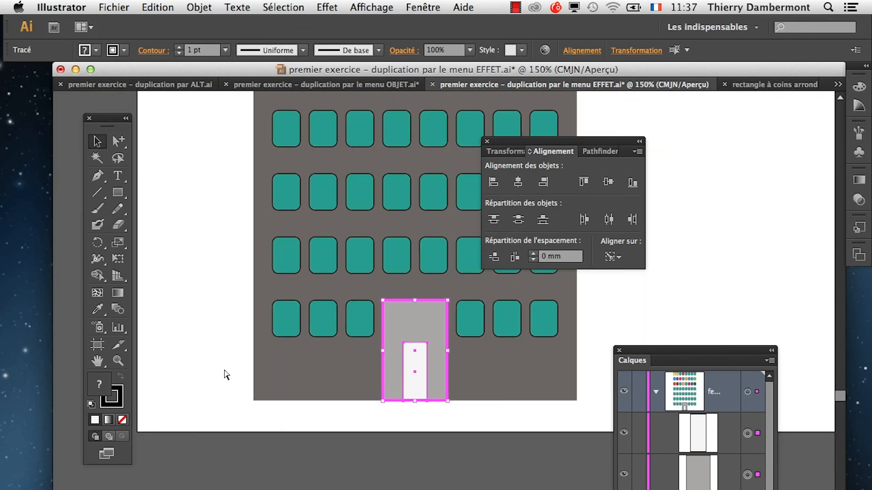
left_click(105, 363)
key("super+minus")
left_click(97, 141)
left_click(238, 245)
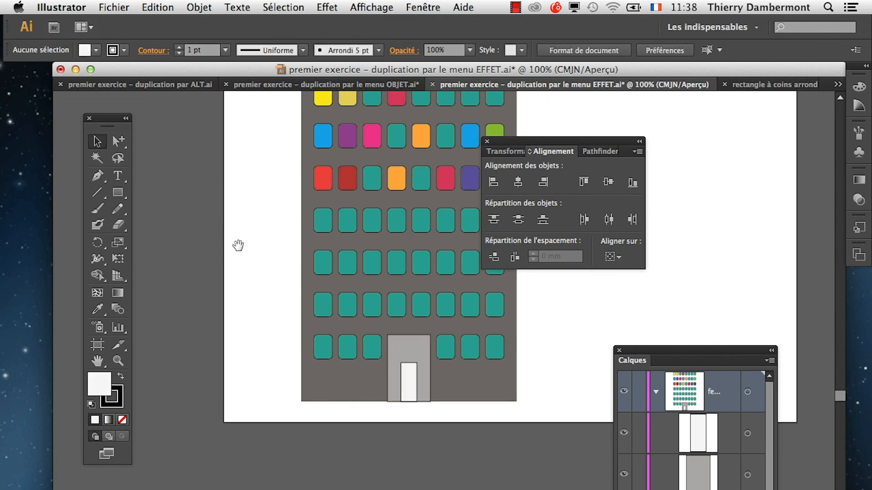
left_click(98, 361)
left_click_drag(455, 381, 363, 459)
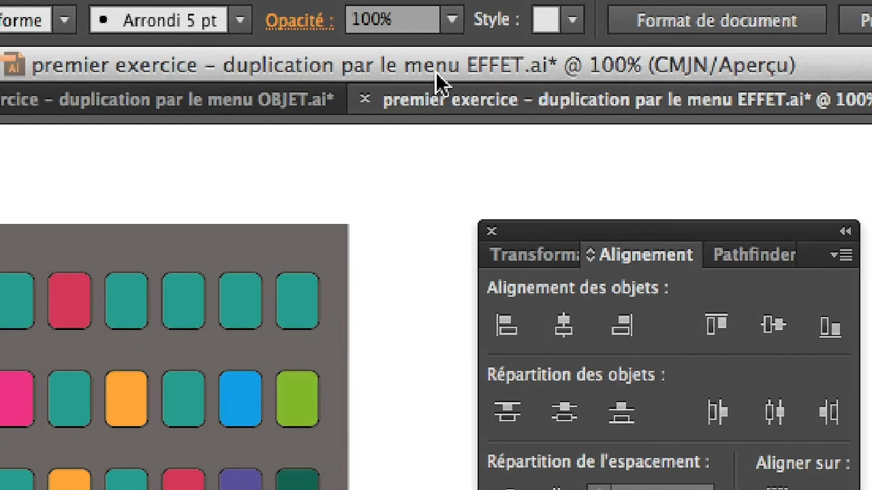
Try saving the document under the new name "premier exercice – duplication par le menu EFFET – 02.ai", then cancel the save.
left_click(210, 17)
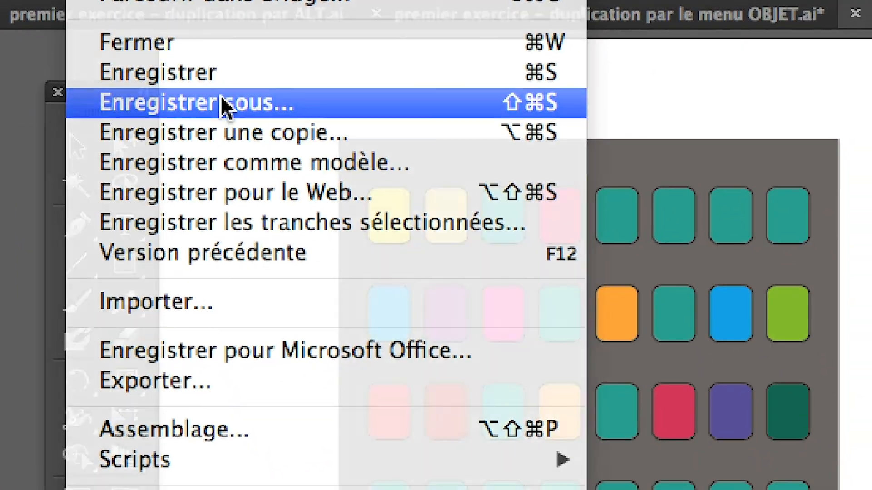
left_click(301, 285)
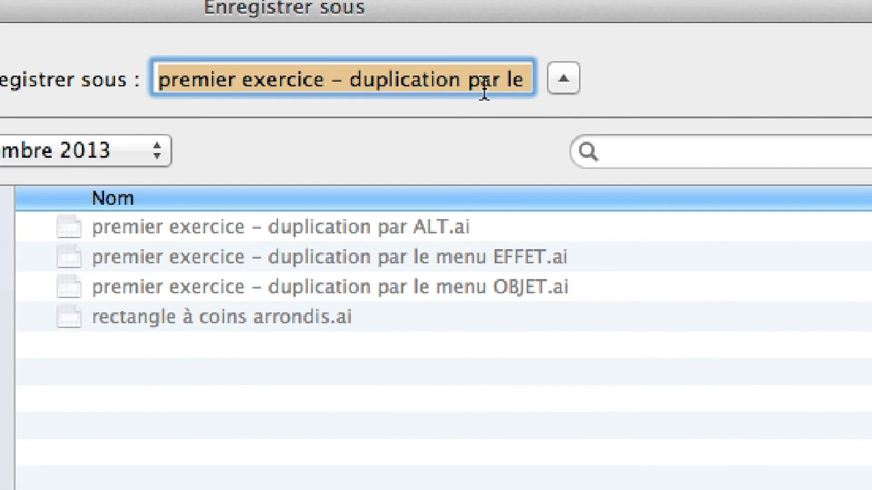
left_click(482, 85)
key("Right")
key("Right")
key("Right")
key("Right")
key("Right")
key("Right")
key("Right")
key("Right")
key("Right")
key("Right")
key("Right")
key("Right")
key("Right")
key("Right")
key("Right")
key("Right")
key("Right")
key("Right")
key("Right")
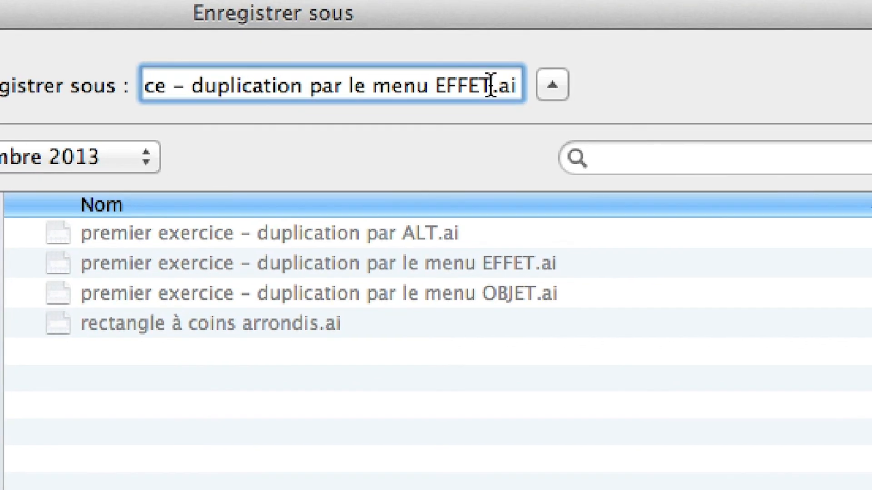
key("Left")
key("Left")
key("Left")
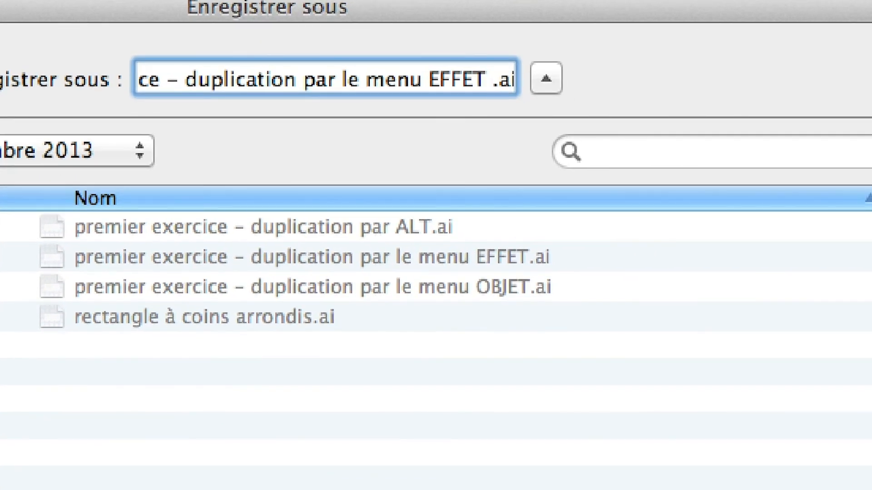
type("- 02")
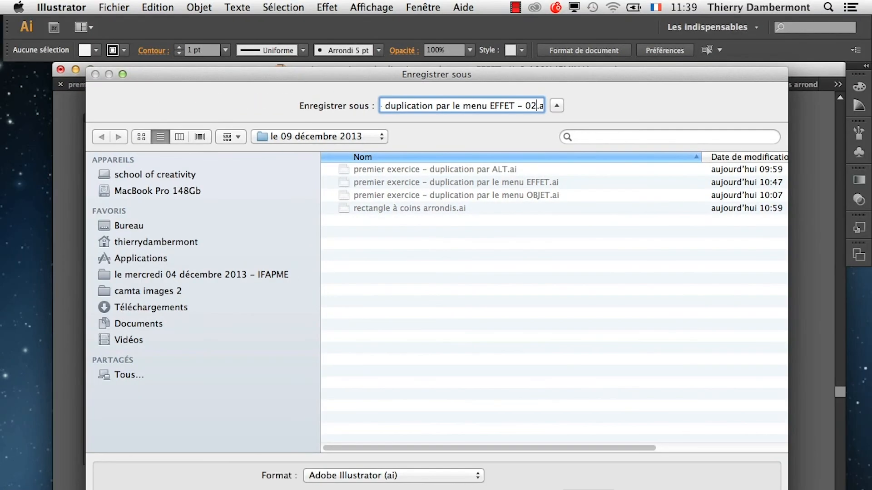
key("Escape")
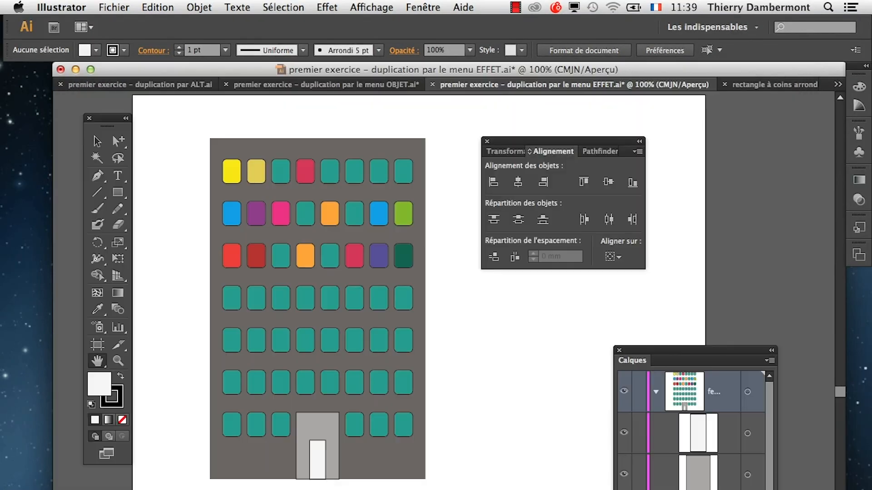